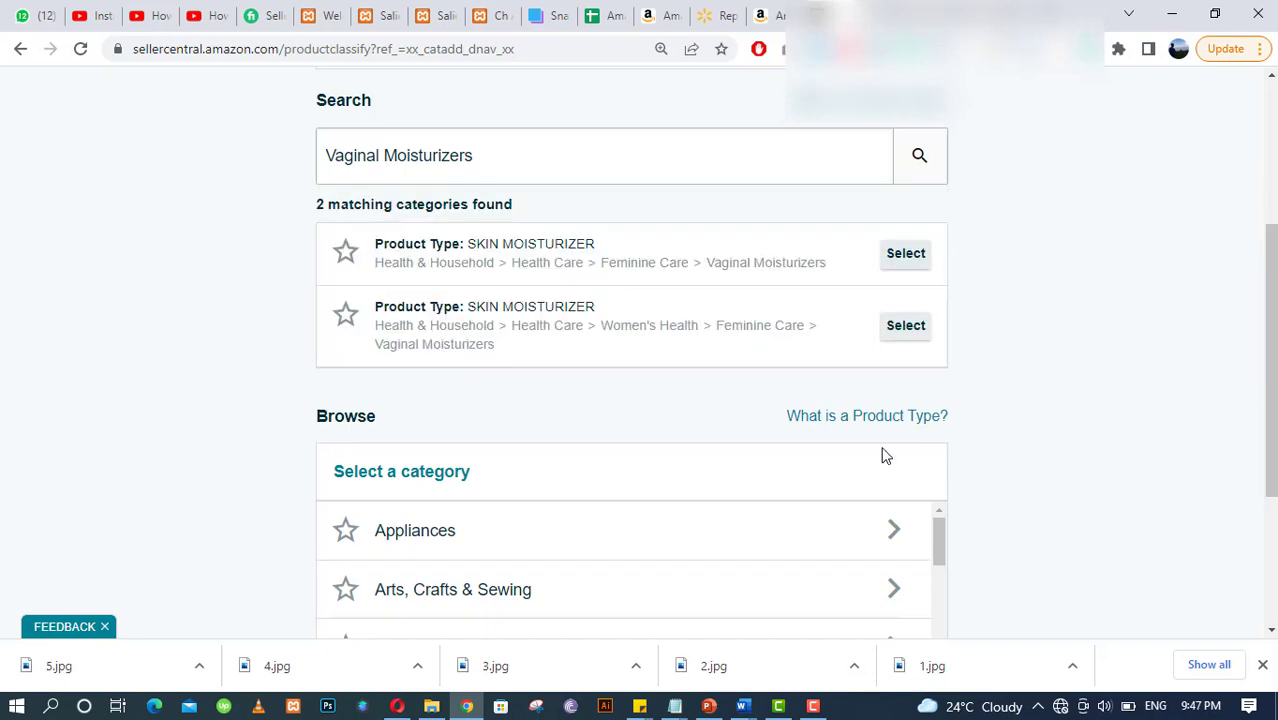
Choose the first Feminine Care > Vaginal Moisturizers category after comparing it with the Replens product pages.
click(665, 16)
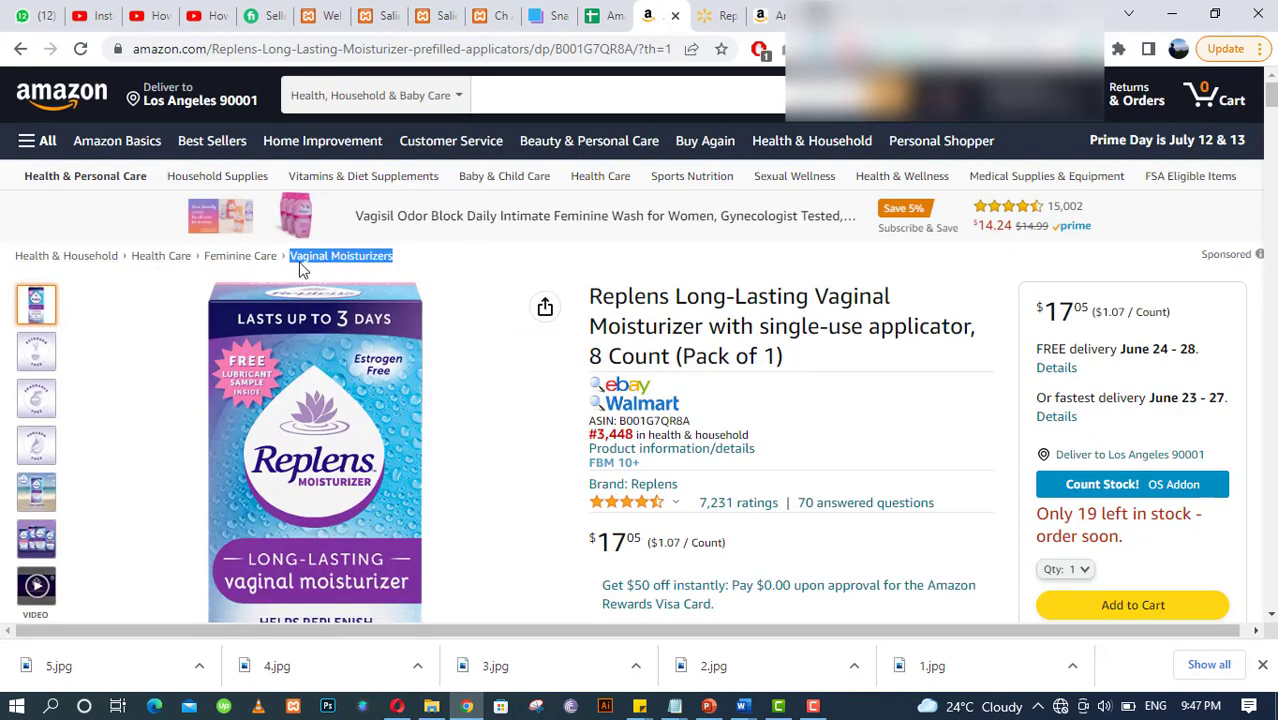
click(775, 12)
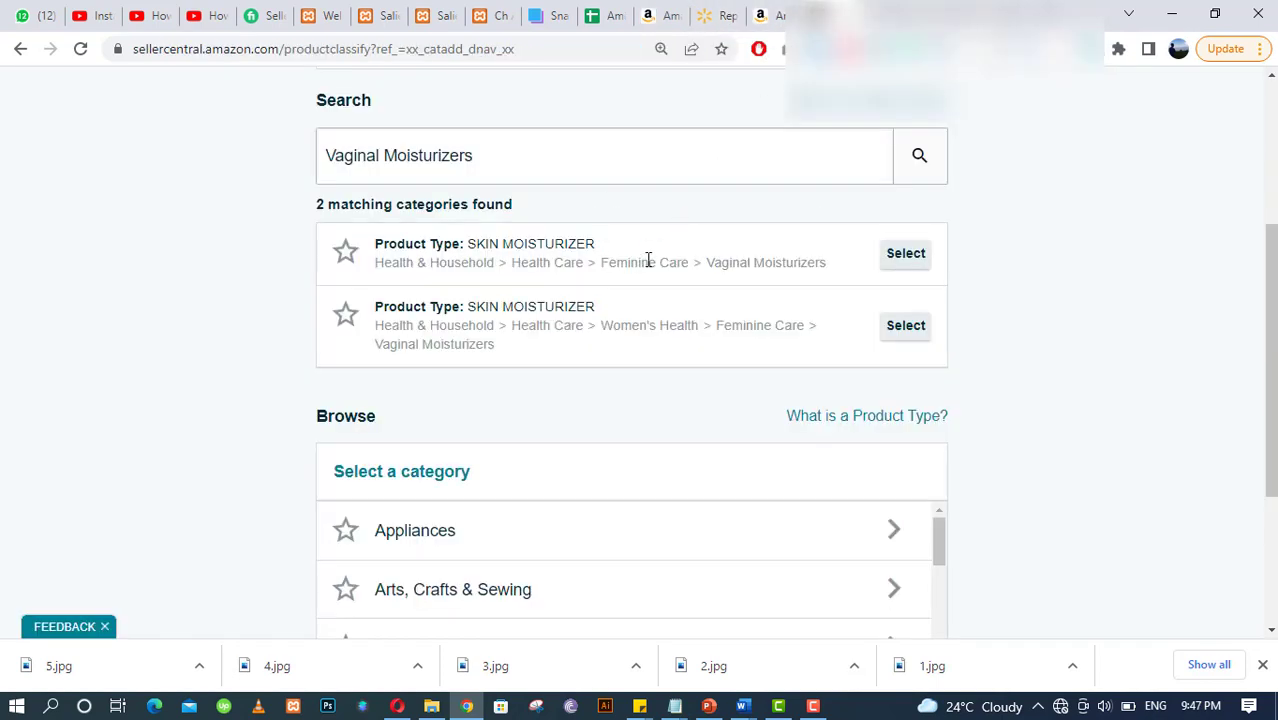
click(907, 262)
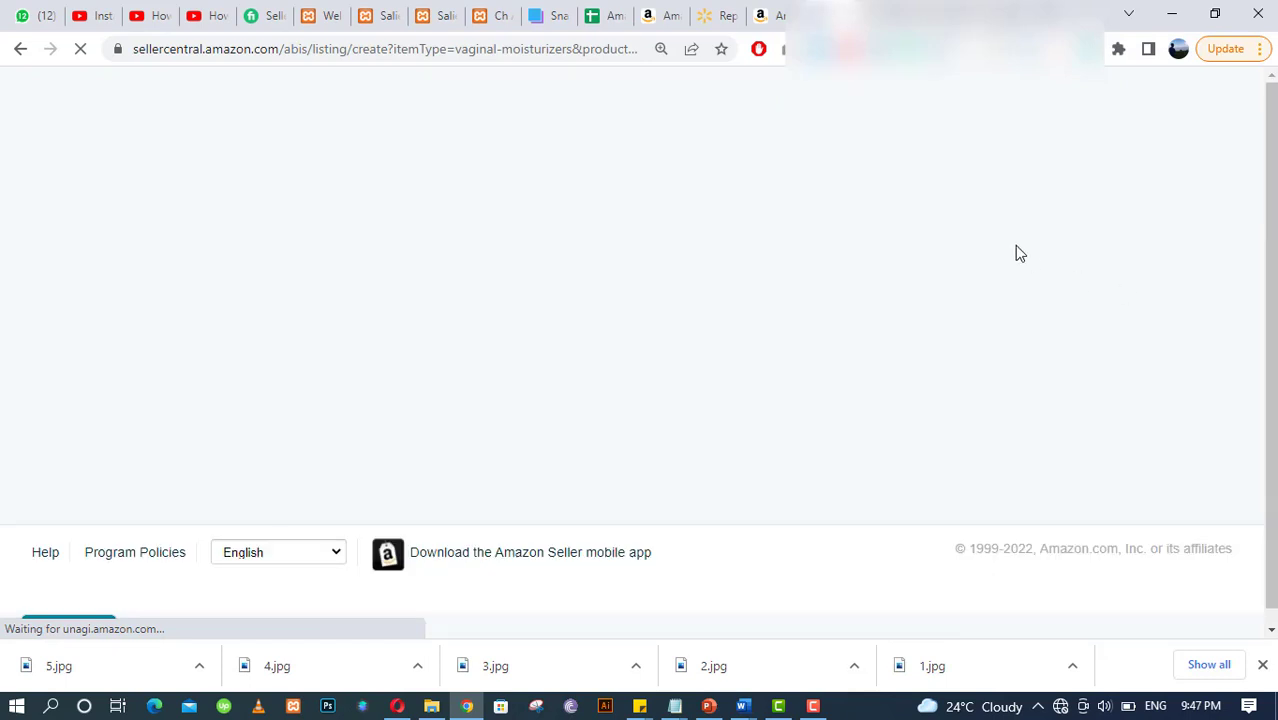
click(765, 12)
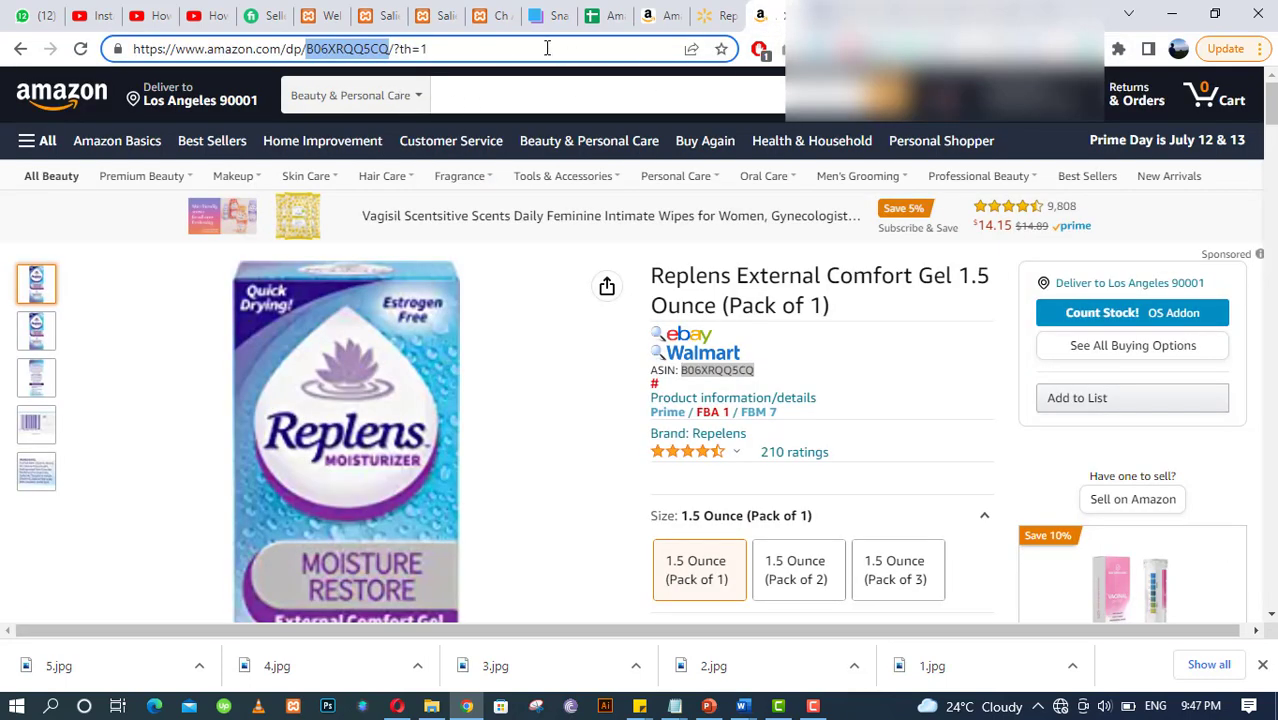
click(660, 15)
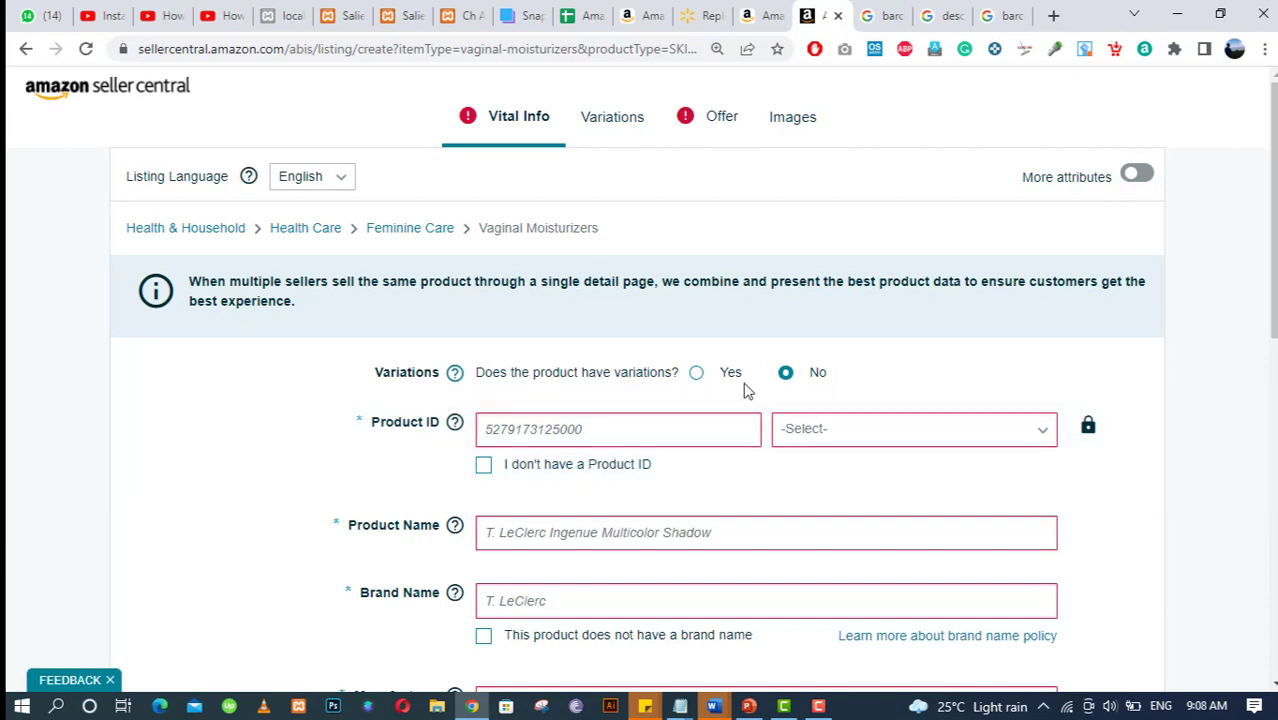
Turn on More attributes and choose UPC as the Product ID type.
click(1139, 177)
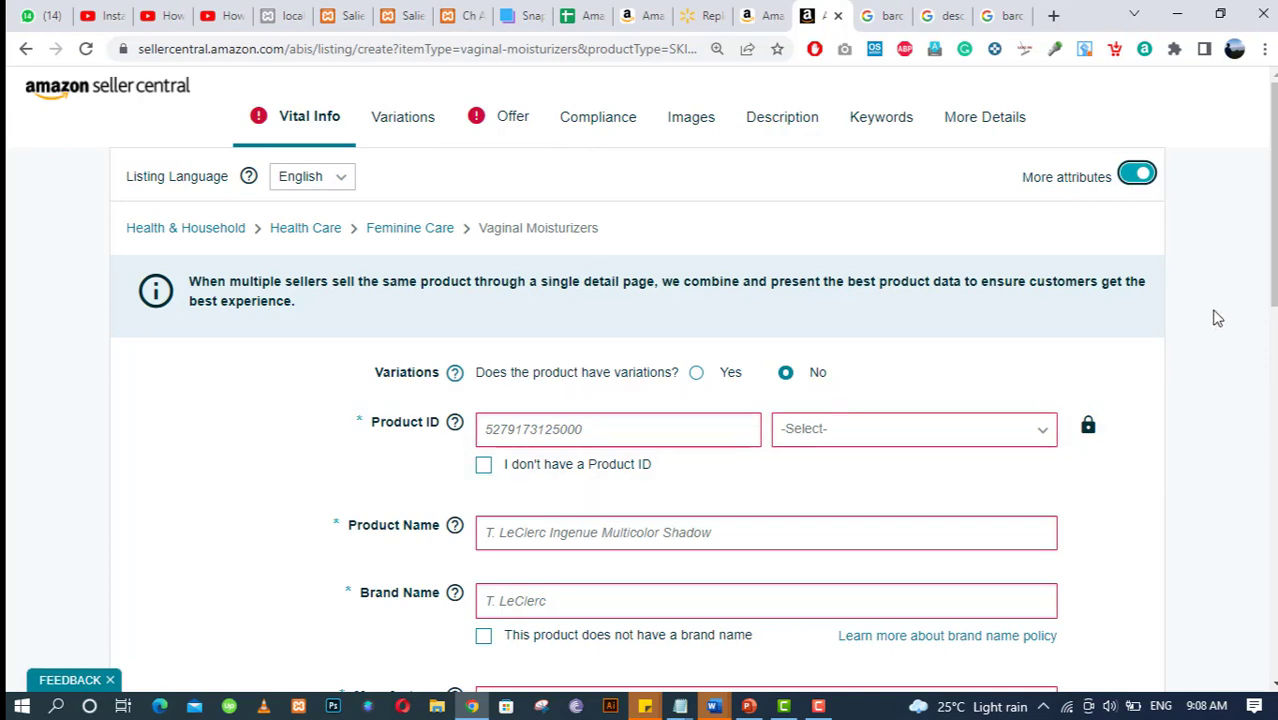
drag(1273, 265, 1273, 294)
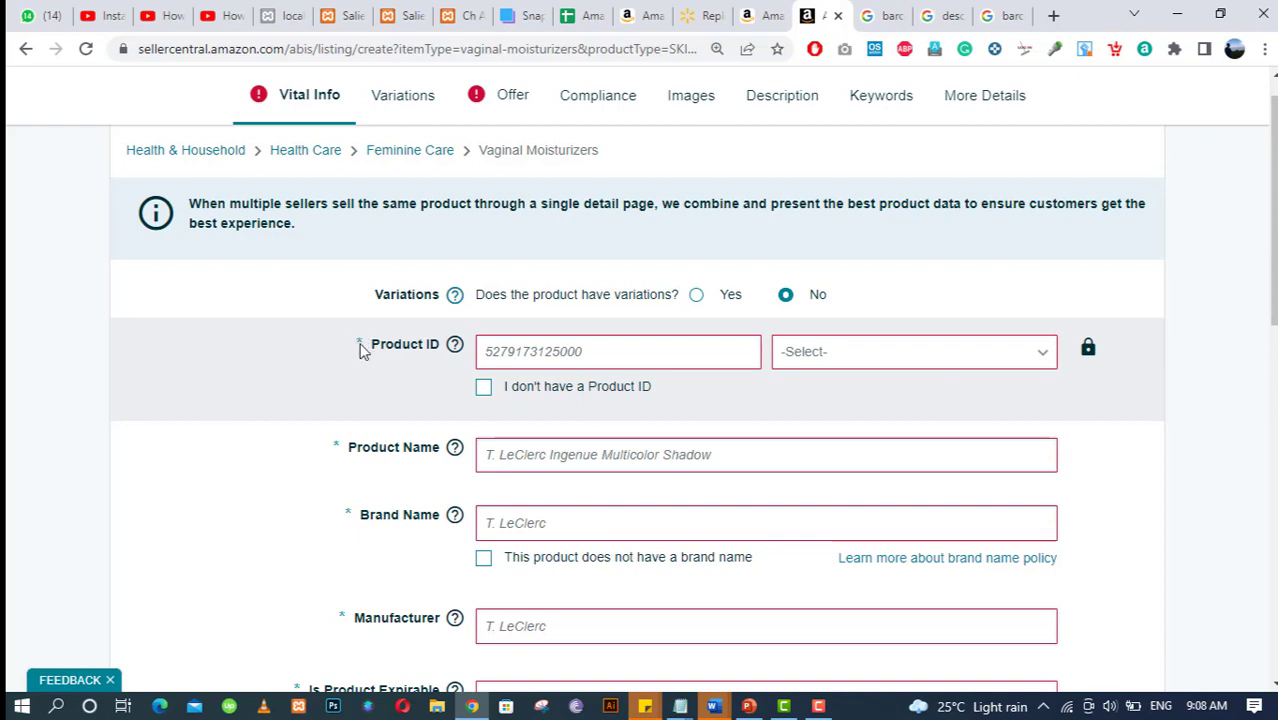
click(428, 345)
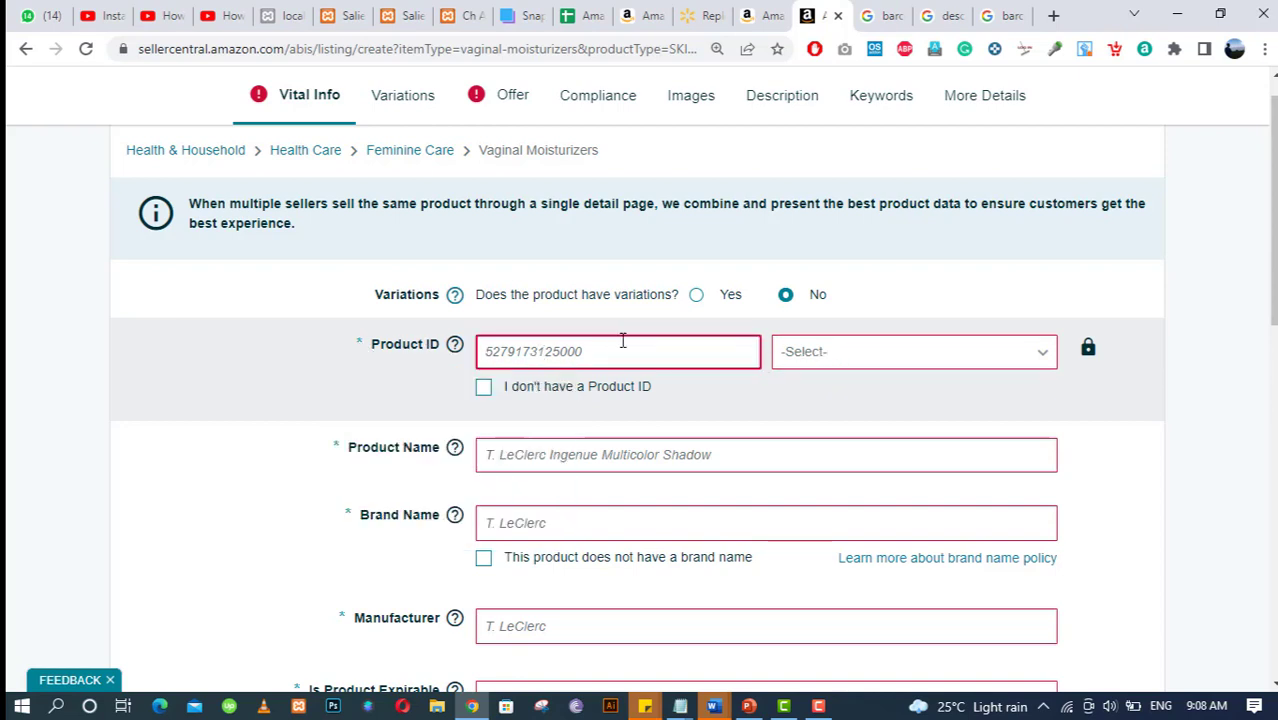
click(851, 356)
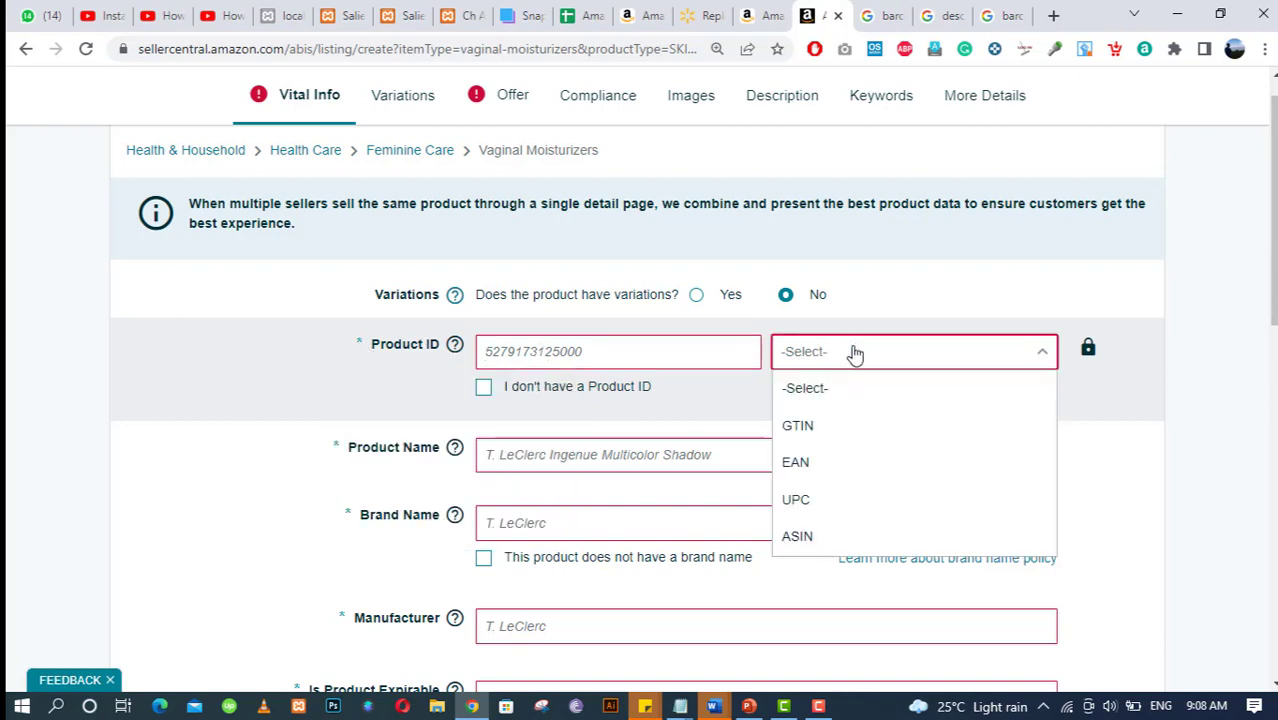
click(808, 499)
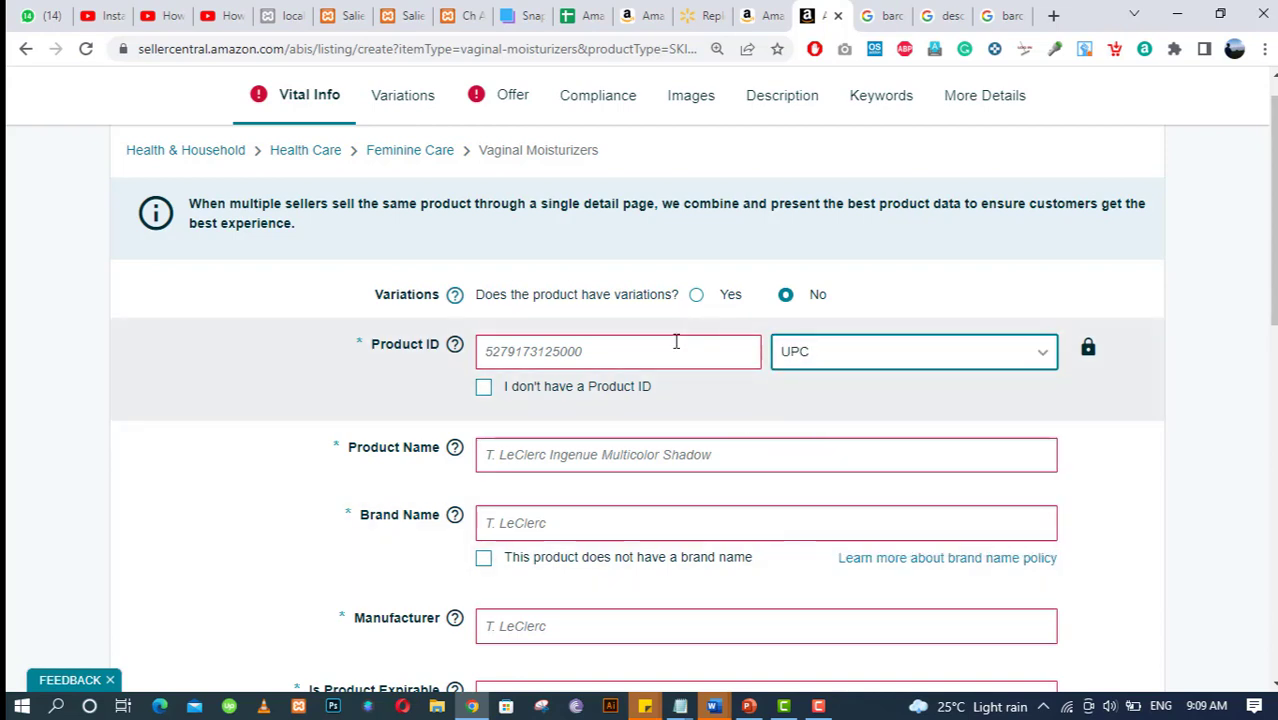
click(617, 355)
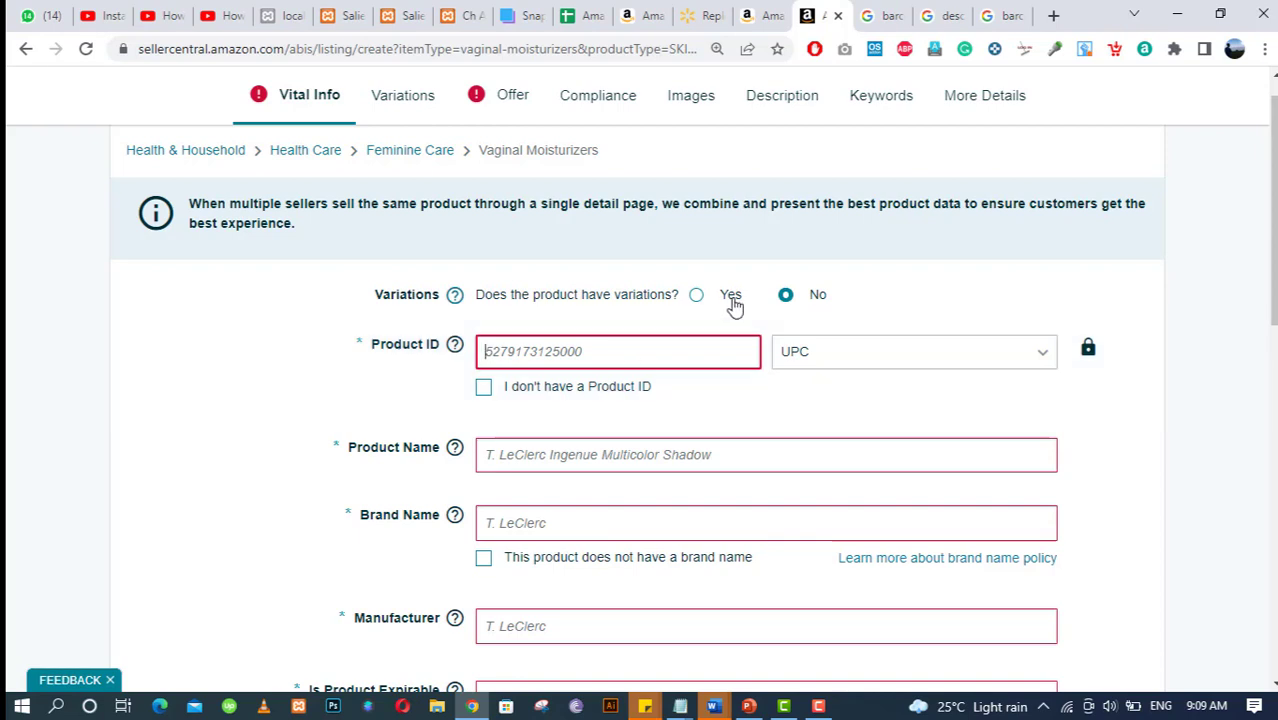
Browse the image and web results for 'barcodes for amazon'.
click(891, 10)
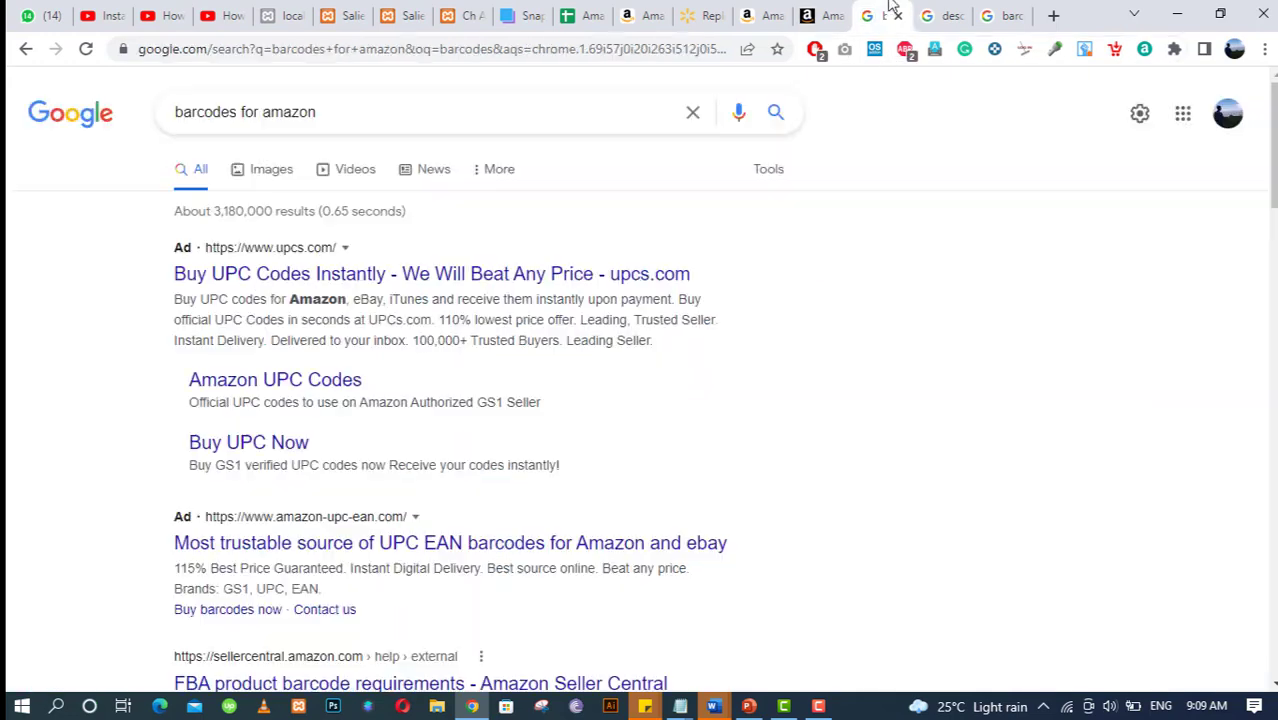
click(265, 171)
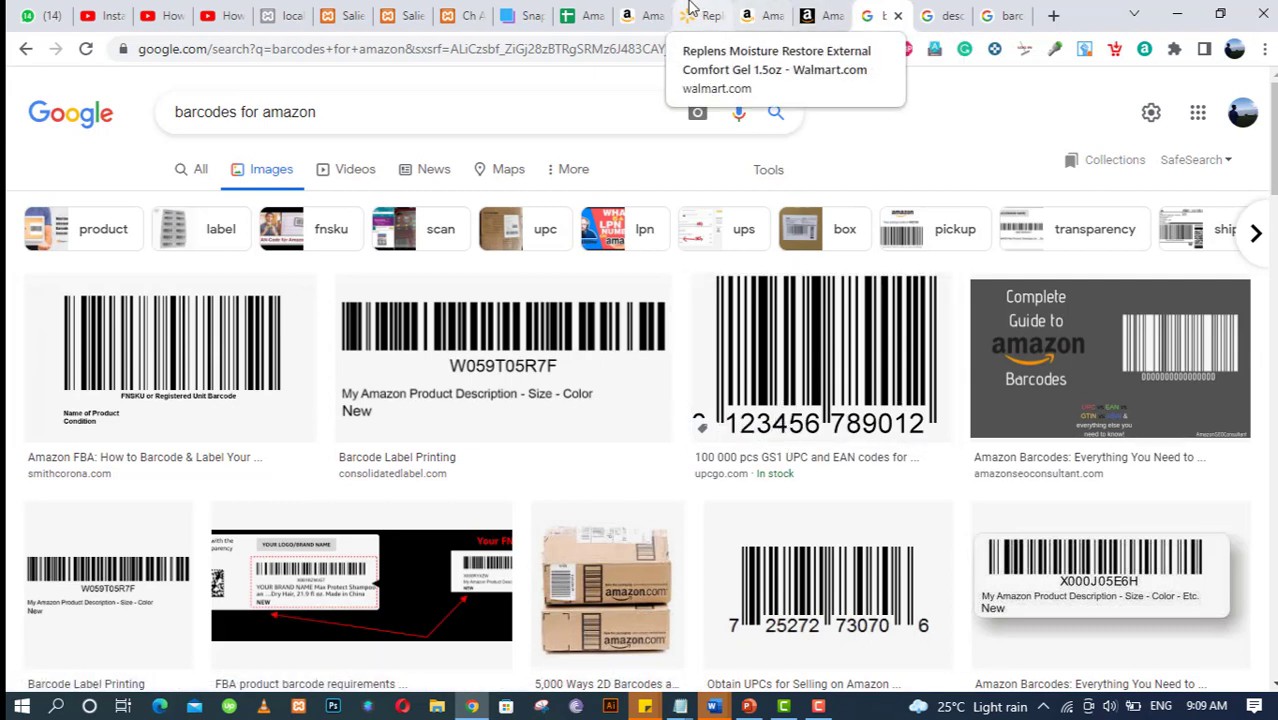
click(765, 15)
click(815, 15)
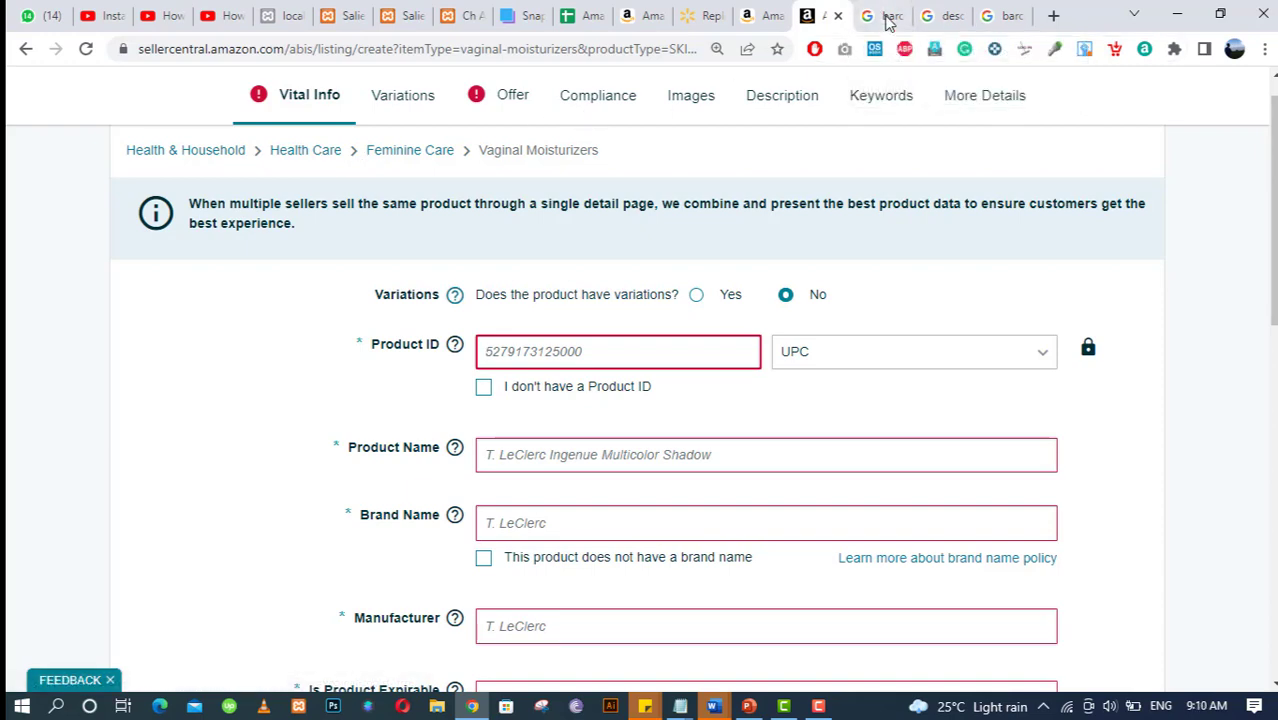
click(888, 22)
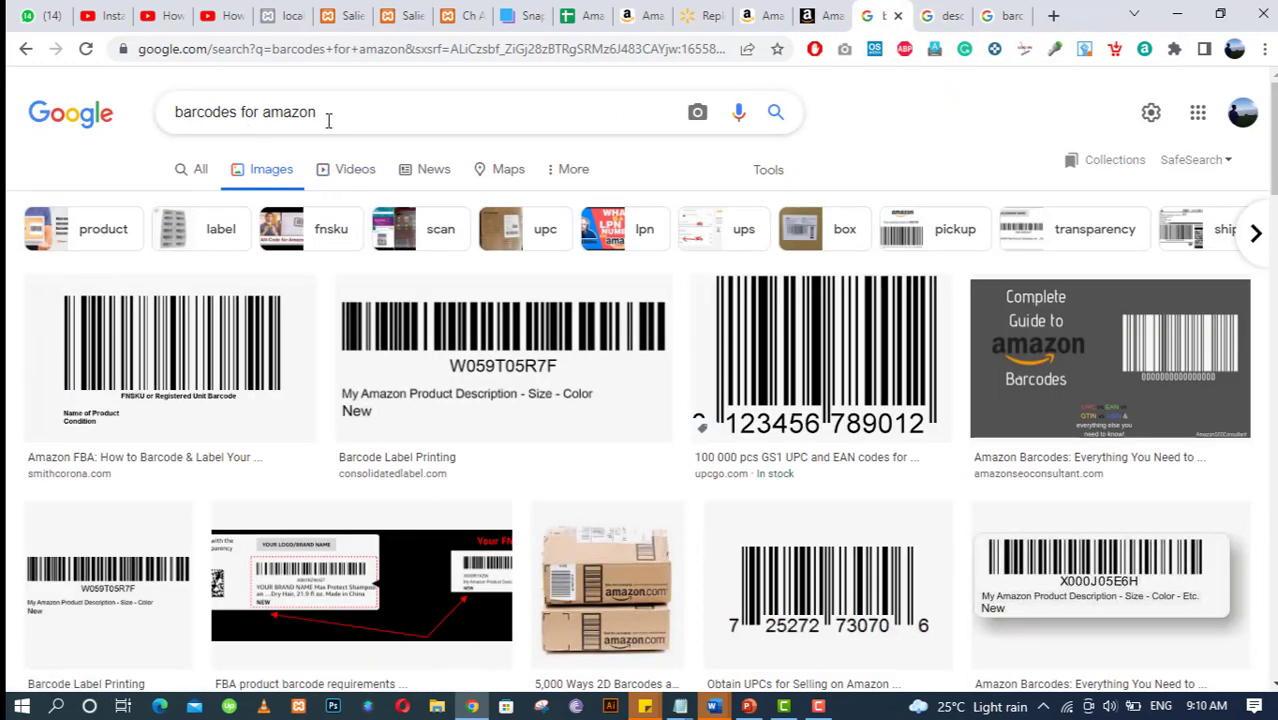
click(190, 168)
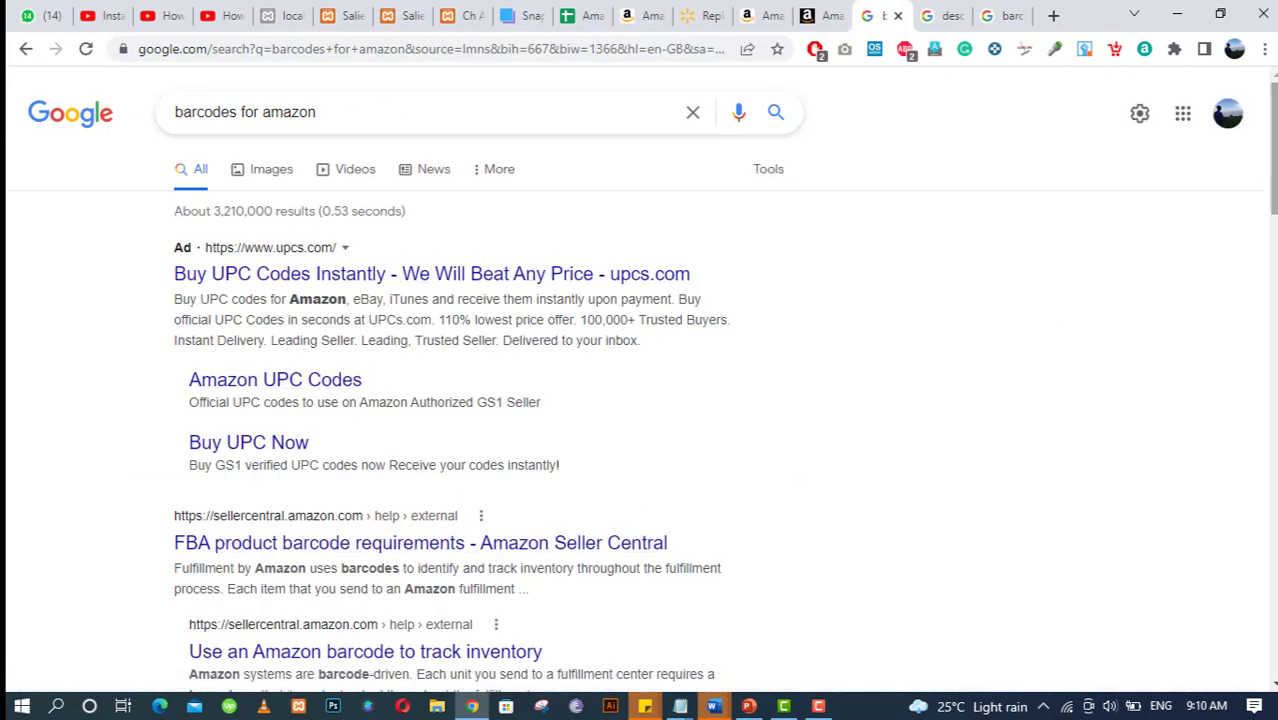
scroll(833, 445, down, 1)
scroll(630, 297, up, 1)
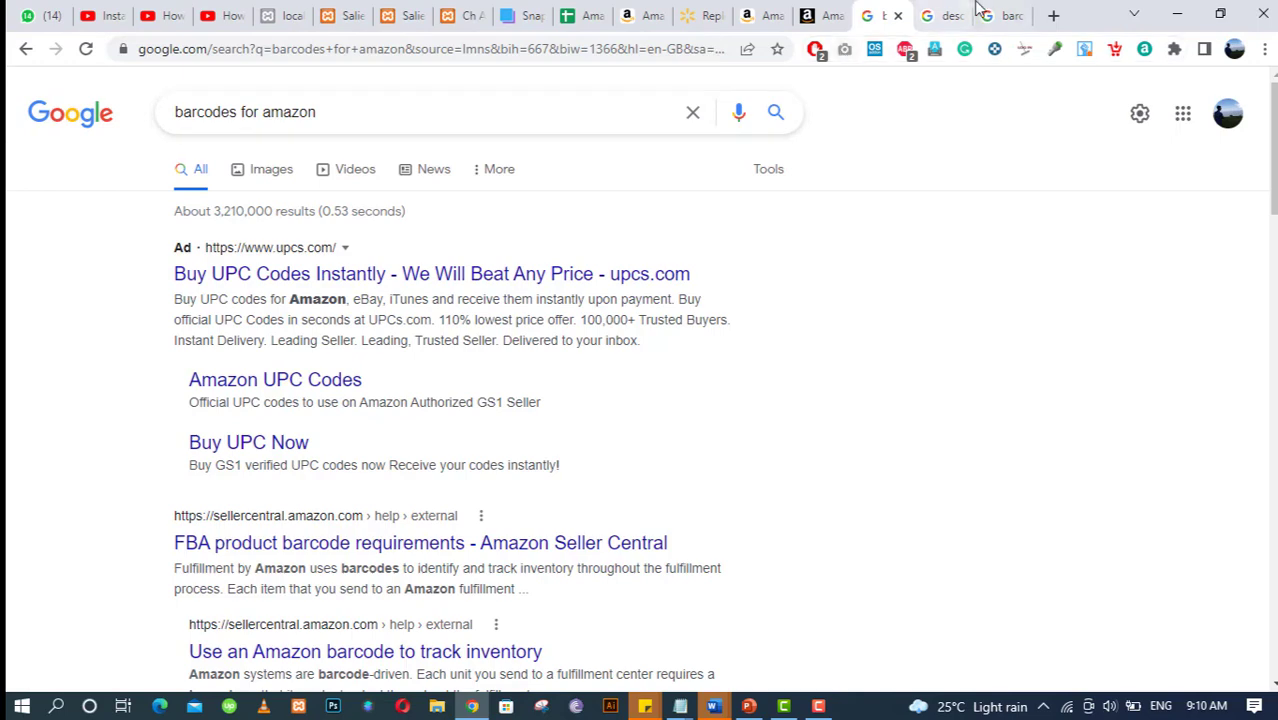
Check the 'description to html' and 'barcodes' searches, then start a new empty tab.
click(947, 12)
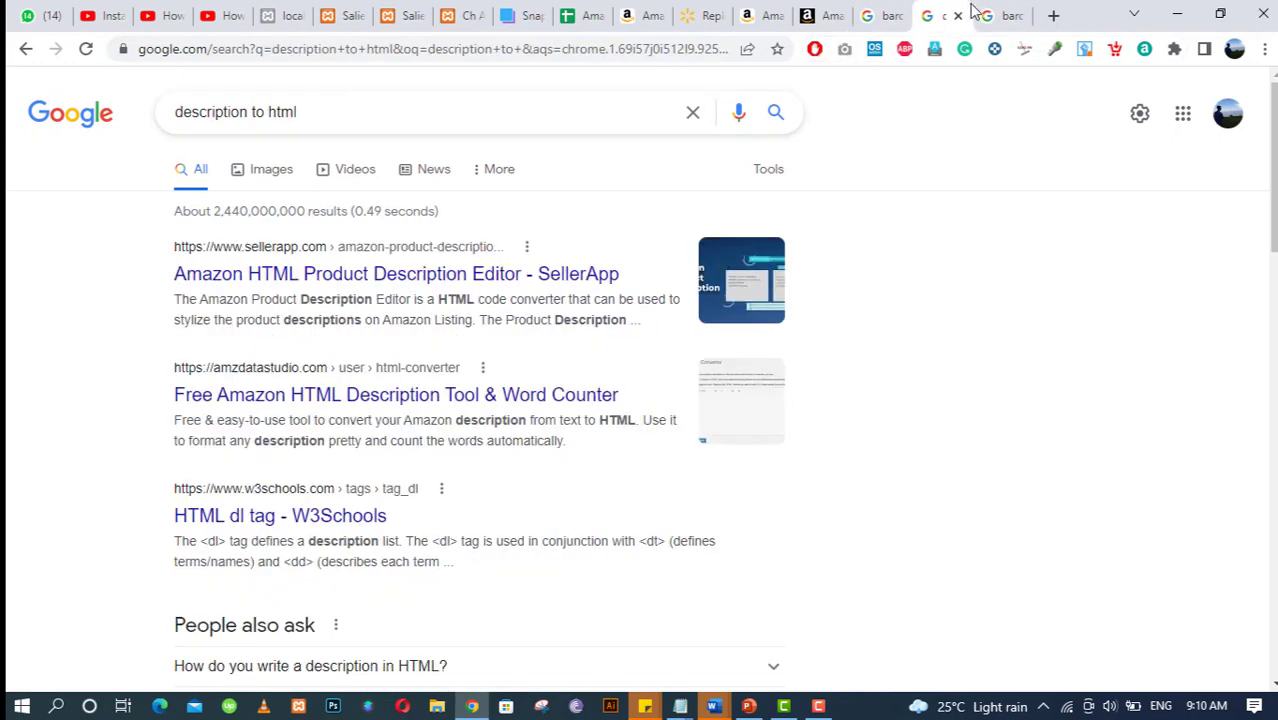
click(991, 13)
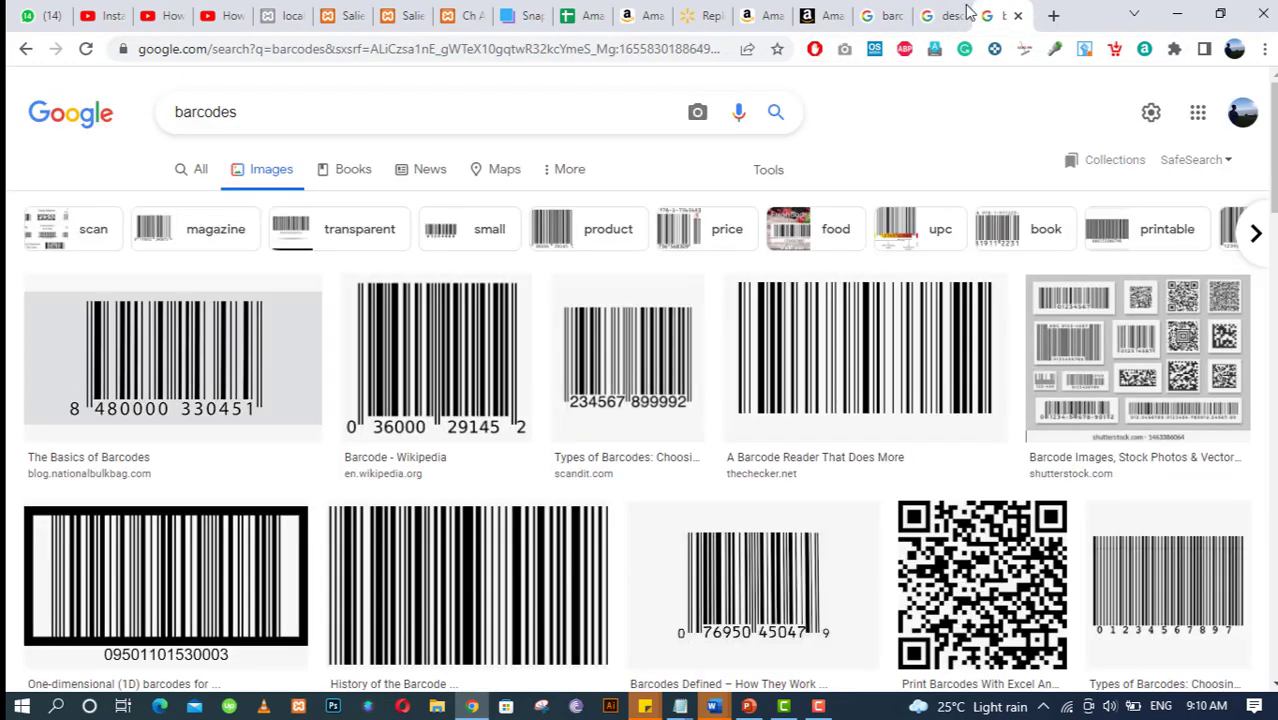
key(ctrl+t)
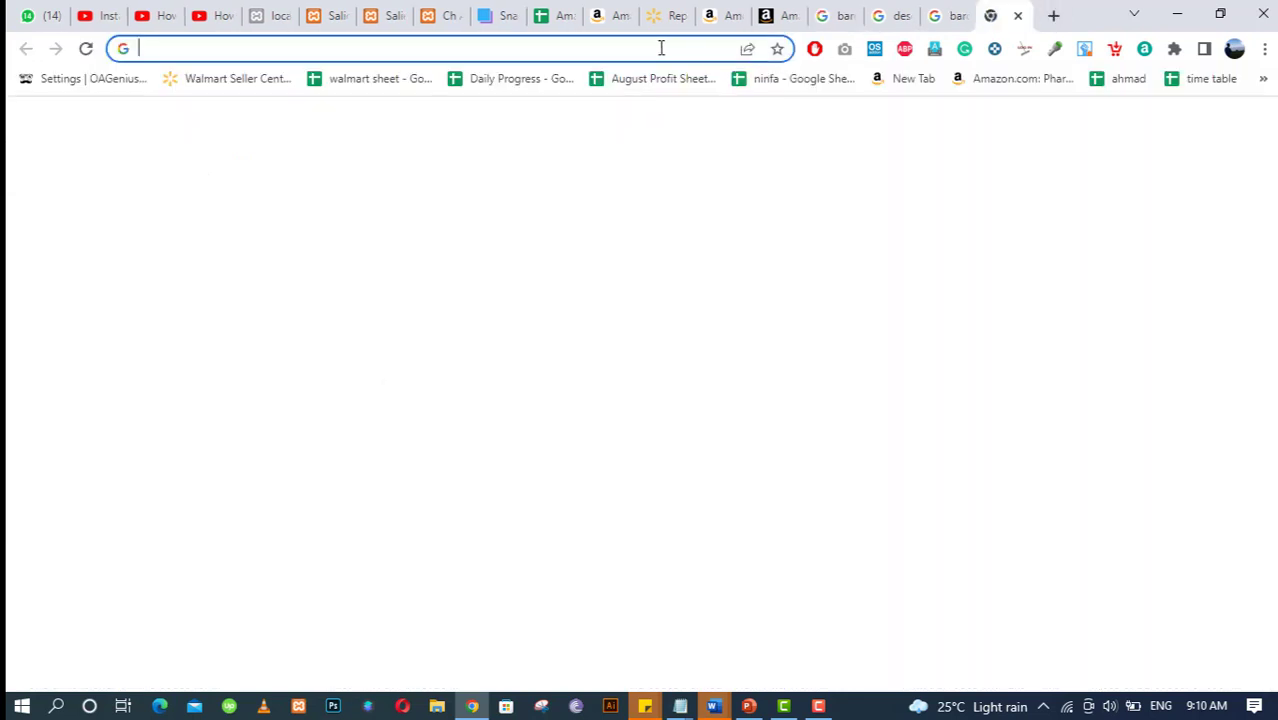
Search 'nationwide barcodes', review Nationwide Barcode's UPC/EAN pricing and accept its cookies.
click(659, 48)
text(nation)
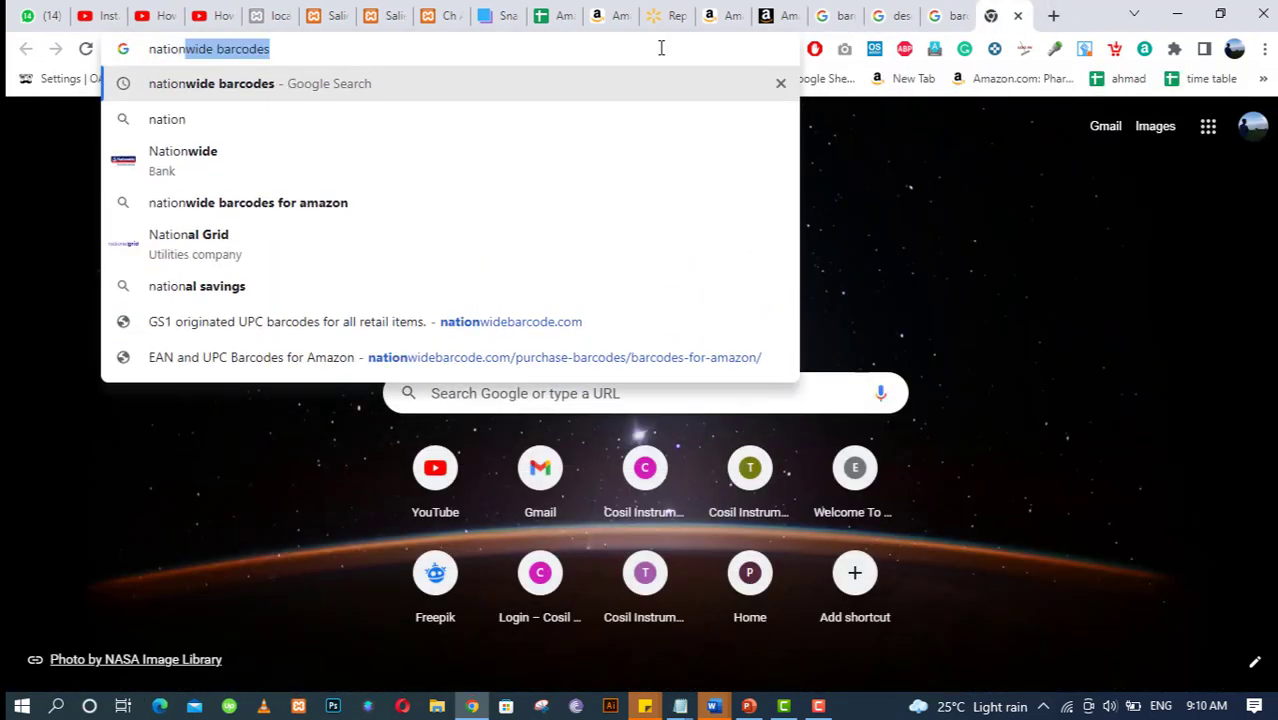
key(Return)
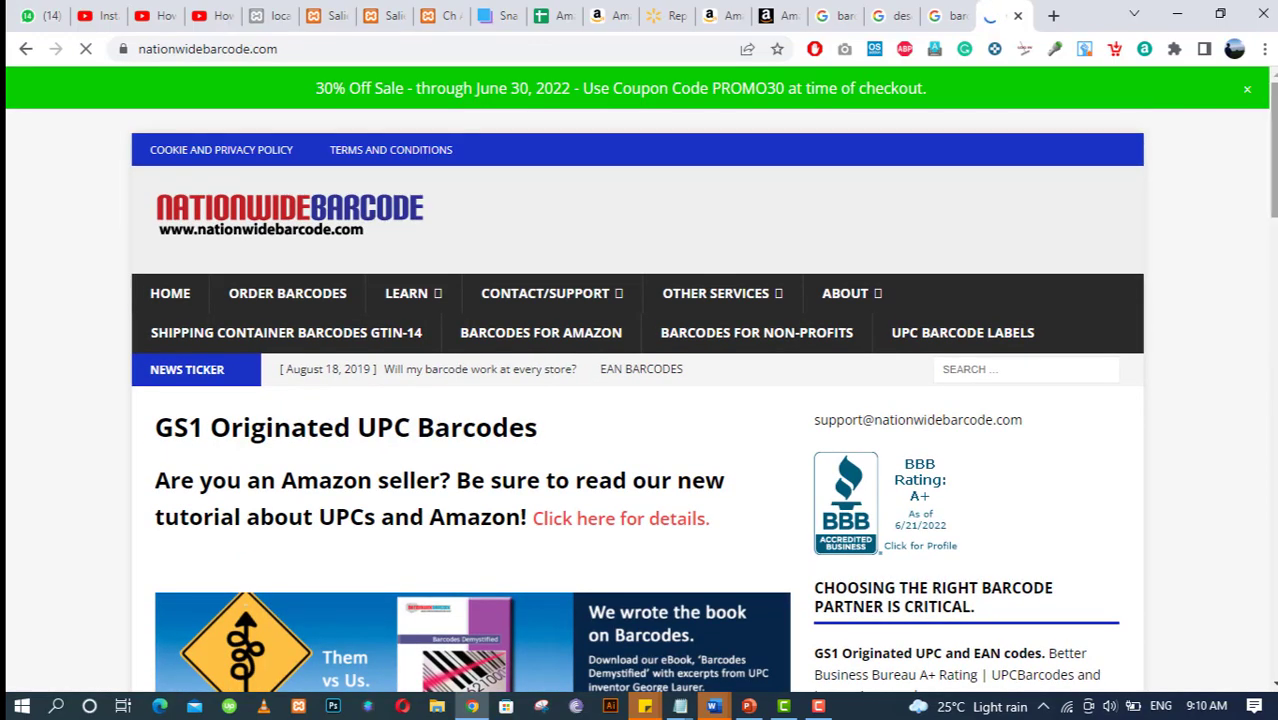
scroll(640, 400, down, 10)
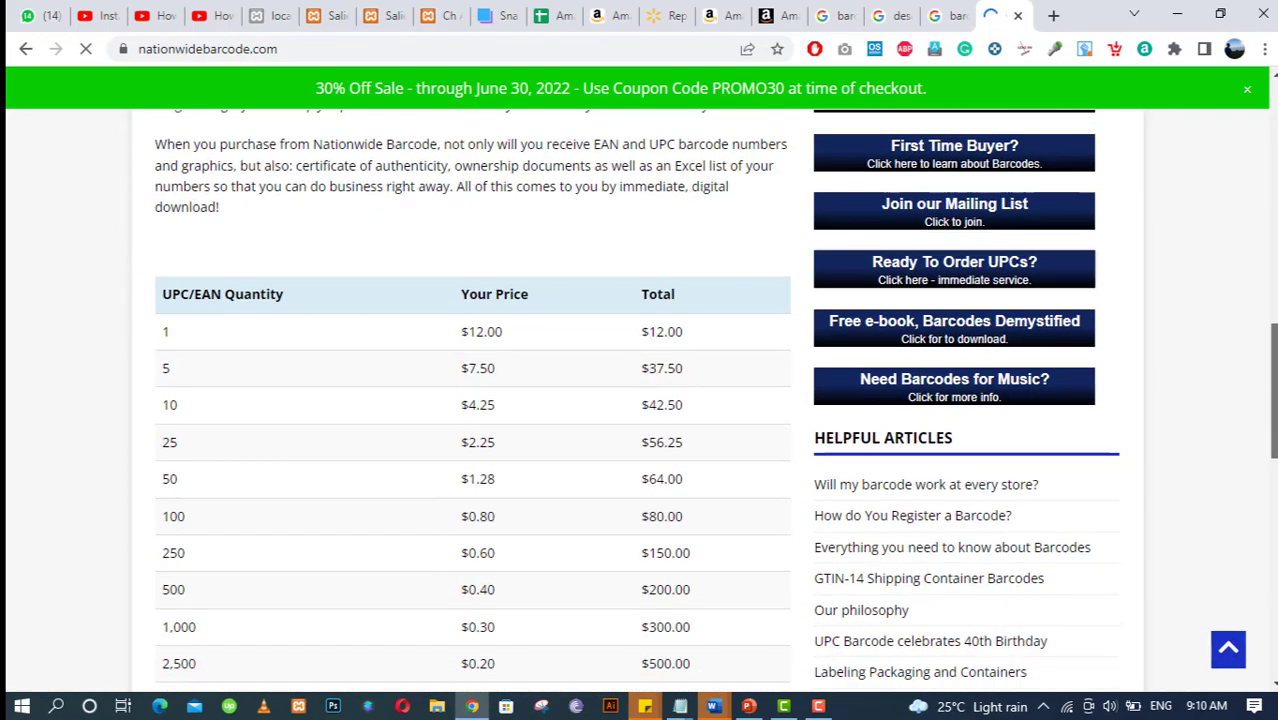
scroll(702, 362, up, 5)
scroll(702, 362, down, 6)
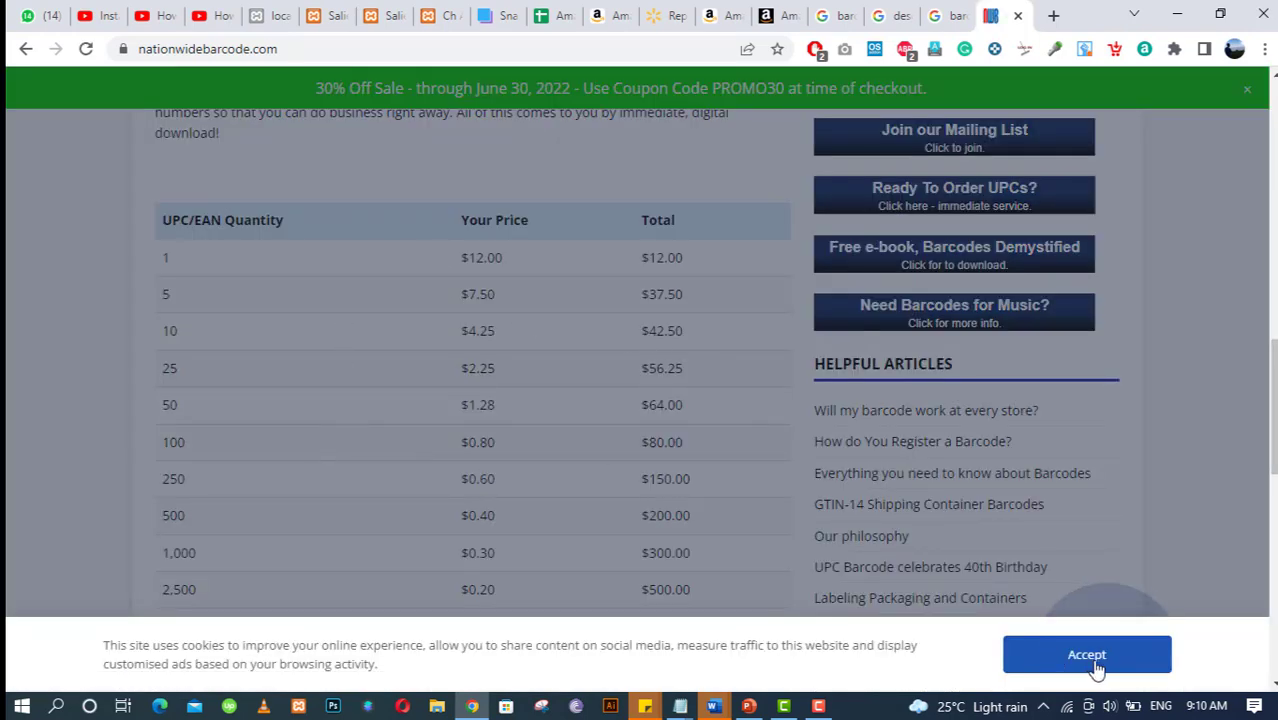
click(1060, 655)
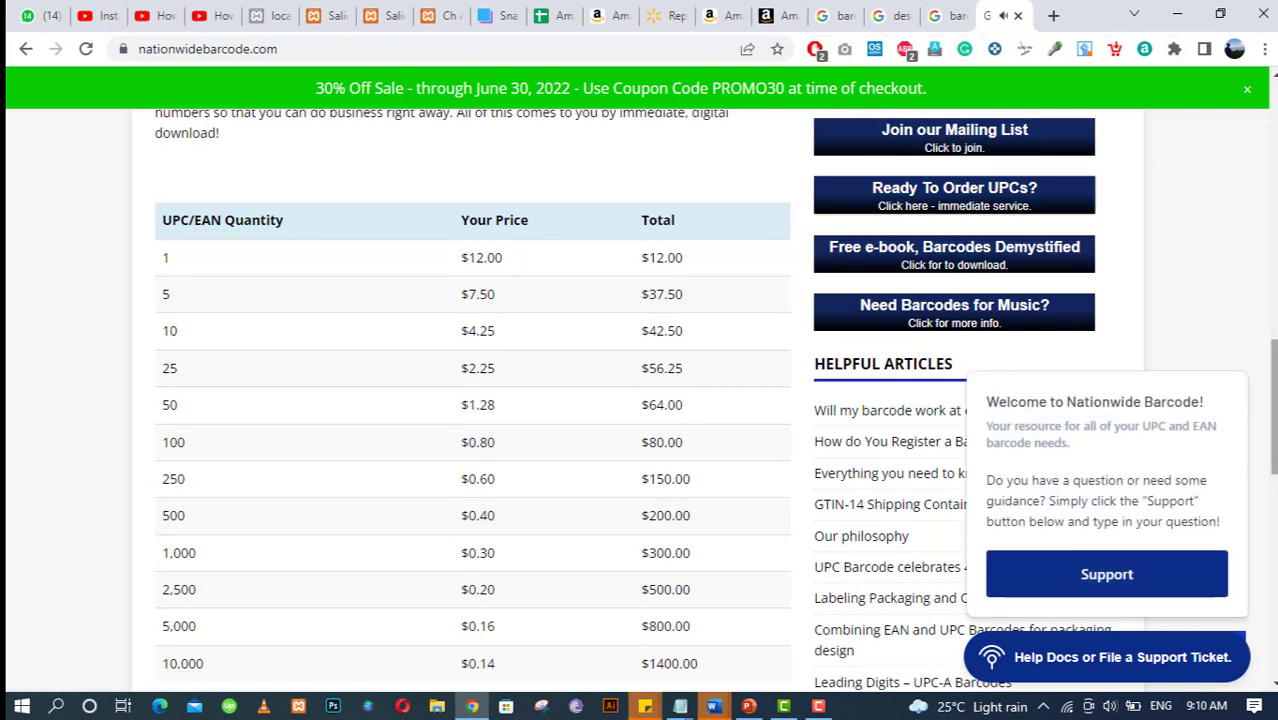
click(800, 12)
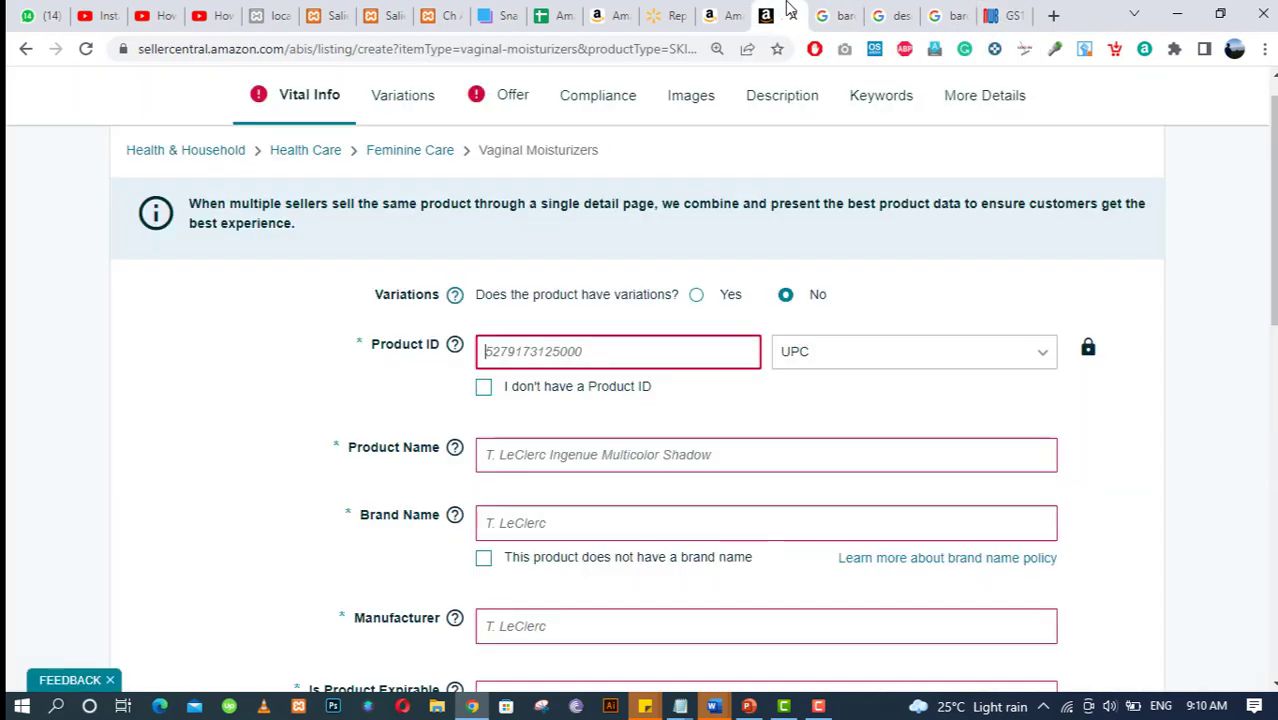
click(590, 349)
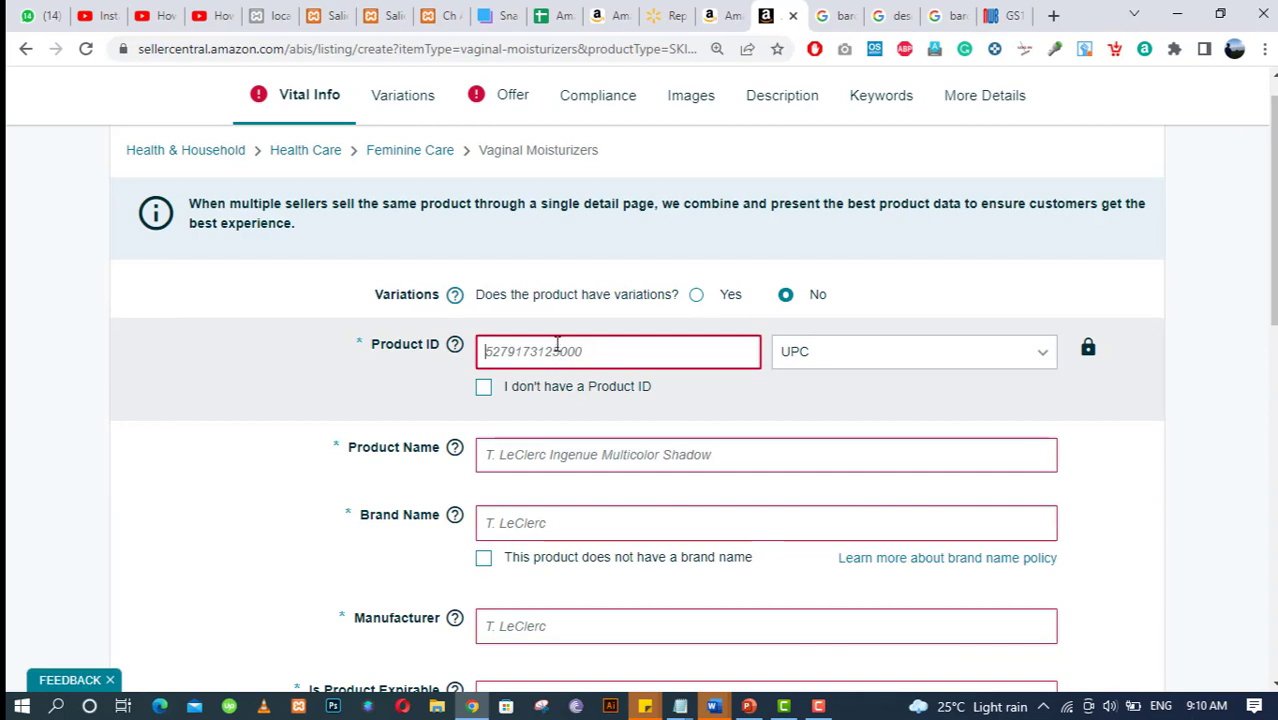
text(4365566898)
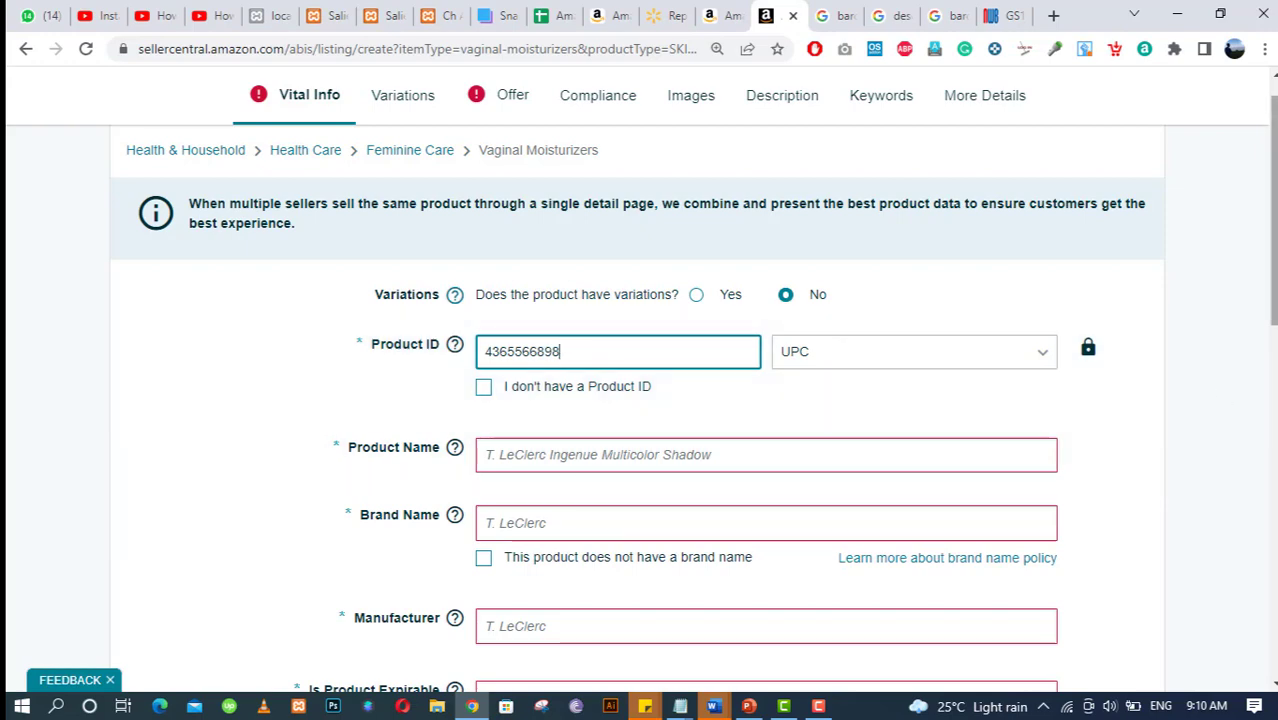
scroll(941, 391, down, 2)
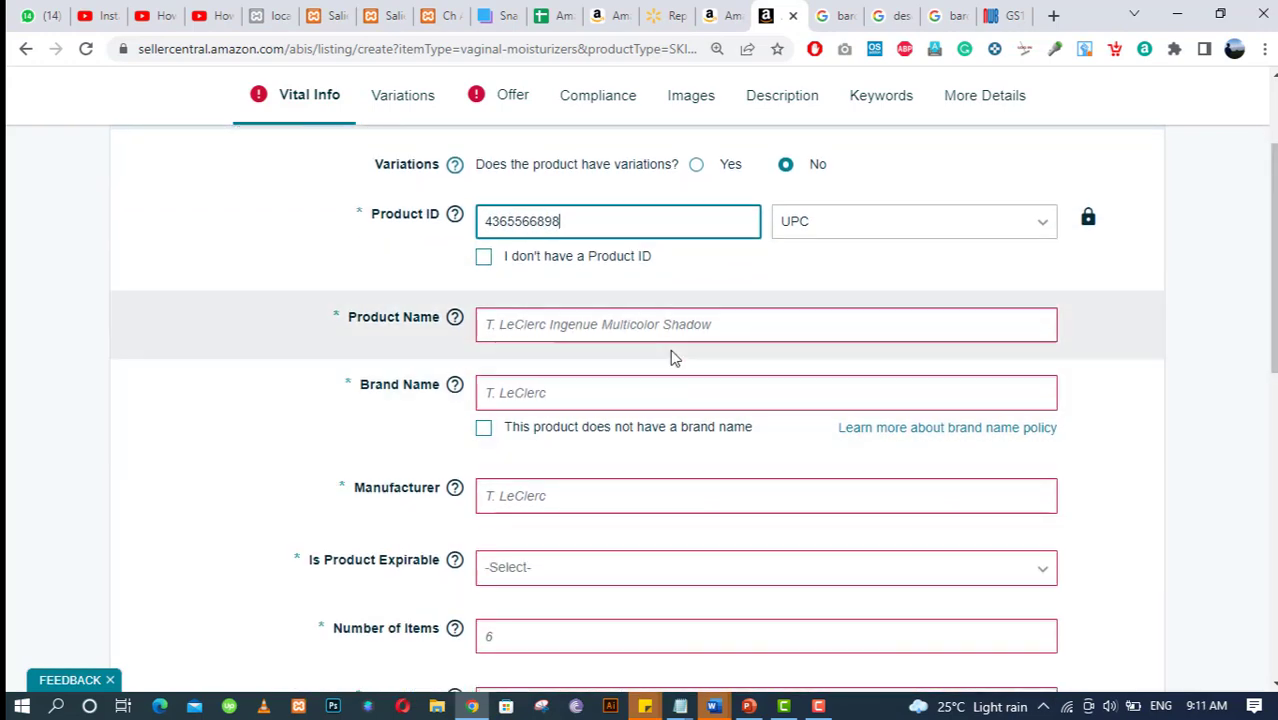
Copy the Replens External Comfort Gel 1.5 Ounce (Pack of 1) title into Product Name.
click(632, 327)
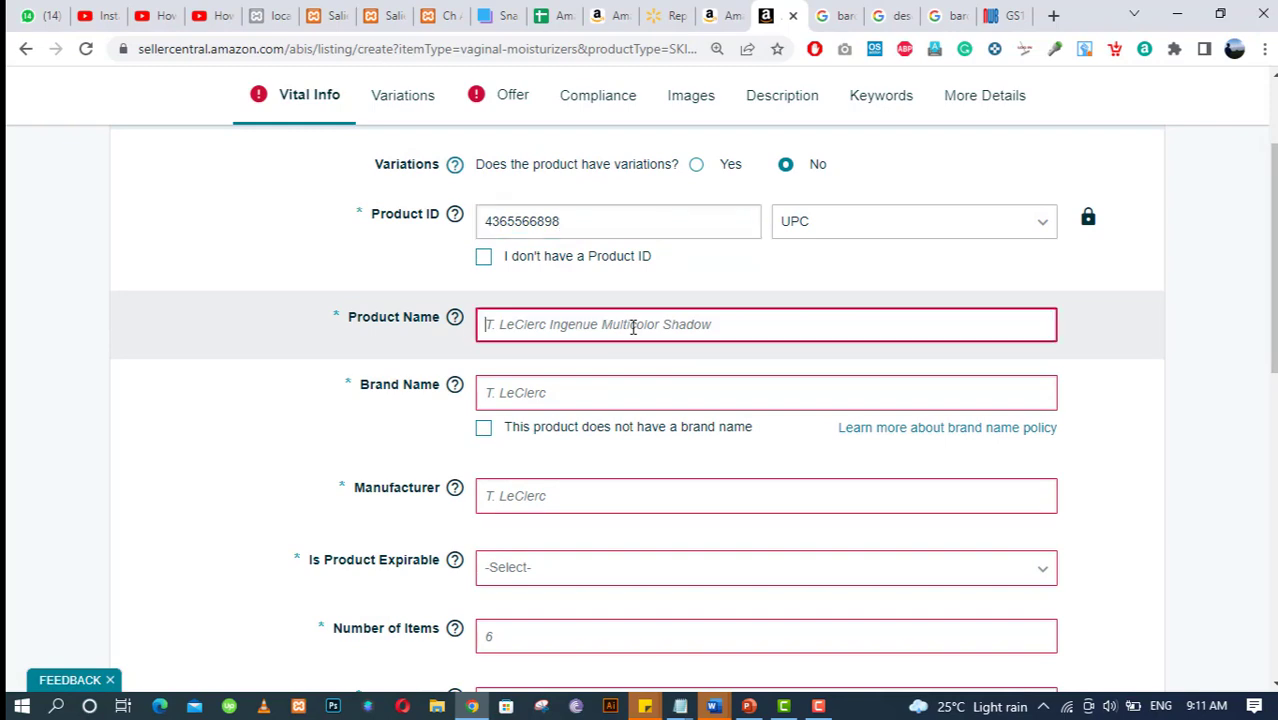
click(730, 12)
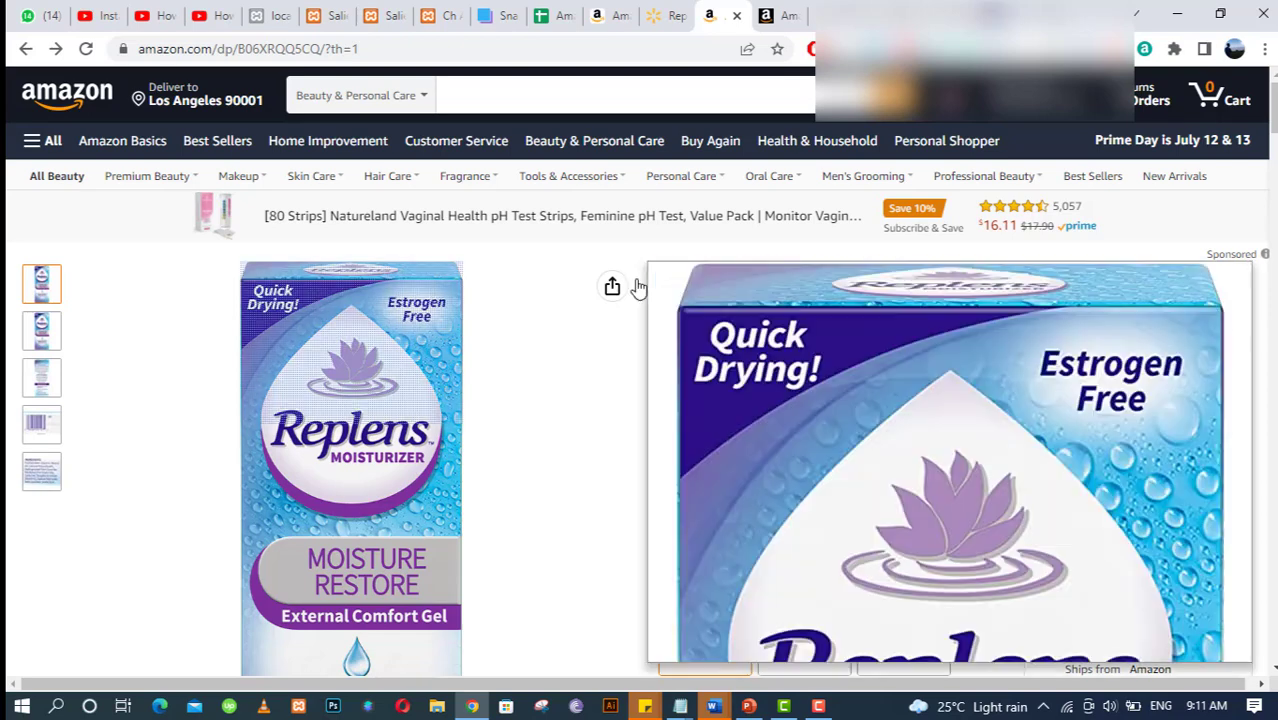
triple_click(729, 307)
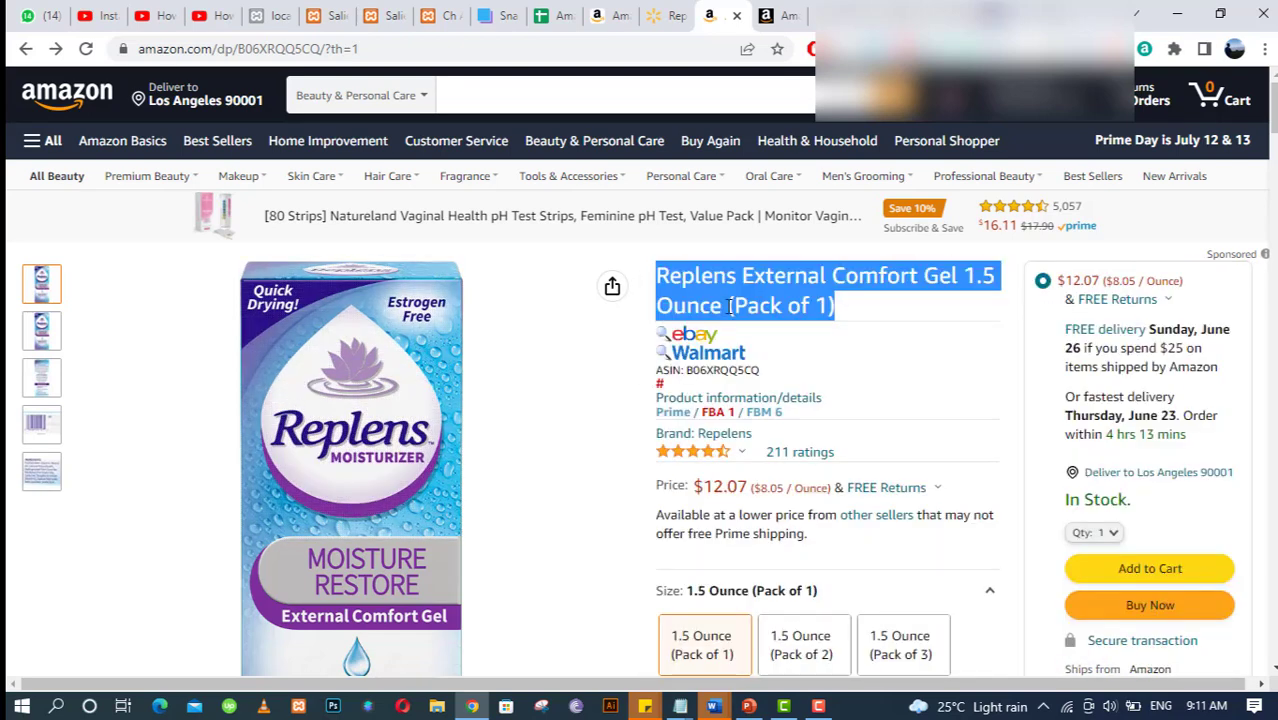
click(766, 15)
click(537, 340)
text(Roll over image to zoom in Replens External Comfort Gel 1.5 Ounce (Pack of 1))
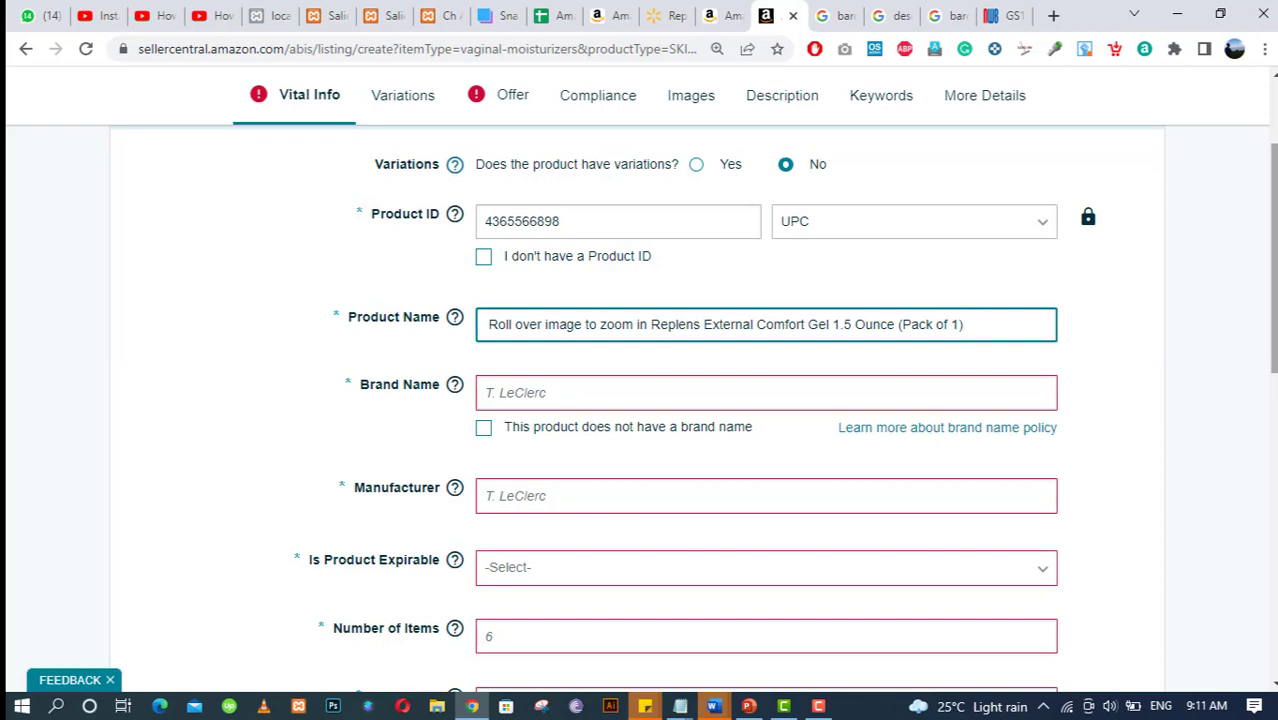
Copy the brand Repelens from the Amazon page into Brand Name and Manufacturer.
click(961, 324)
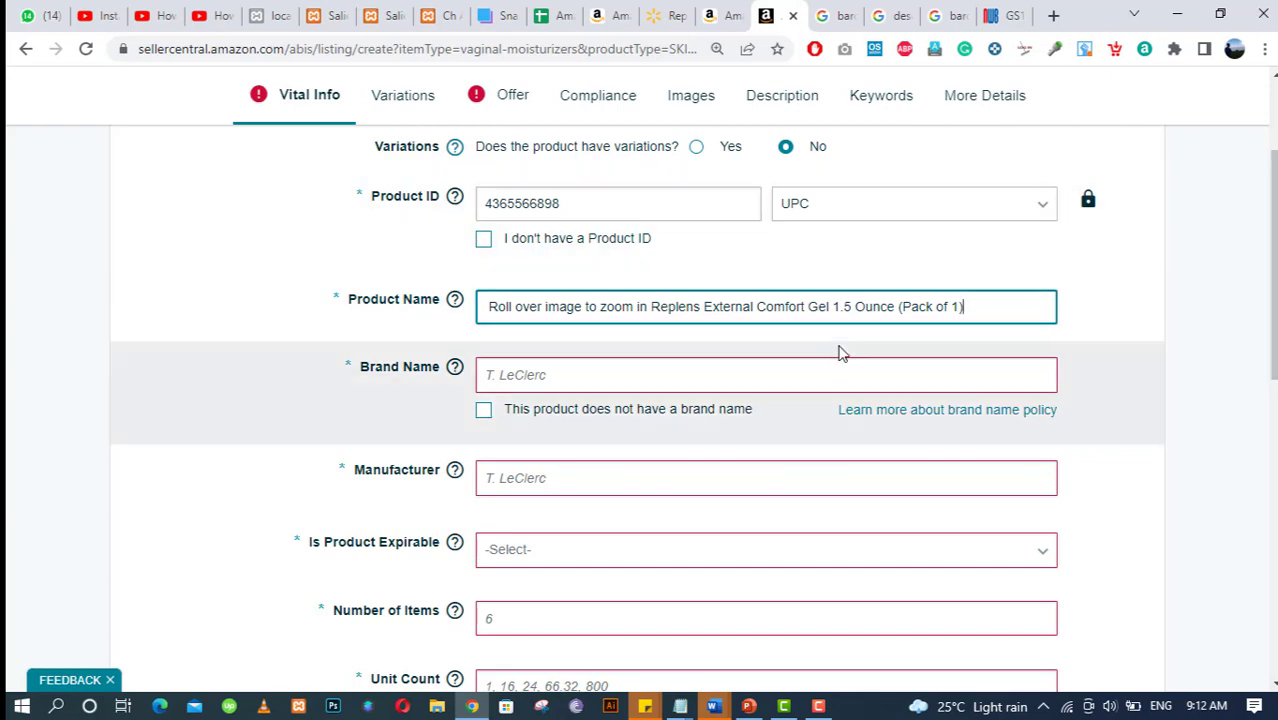
click(730, 8)
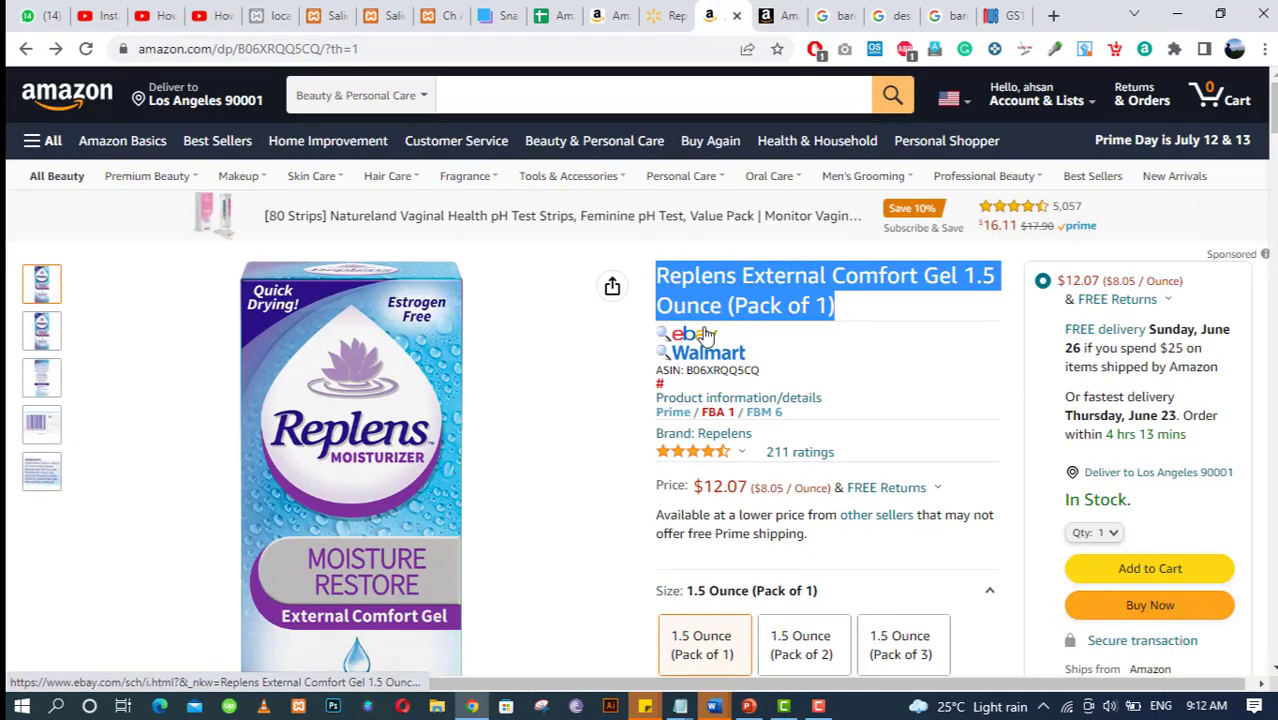
scroll(920, 393, down, 3)
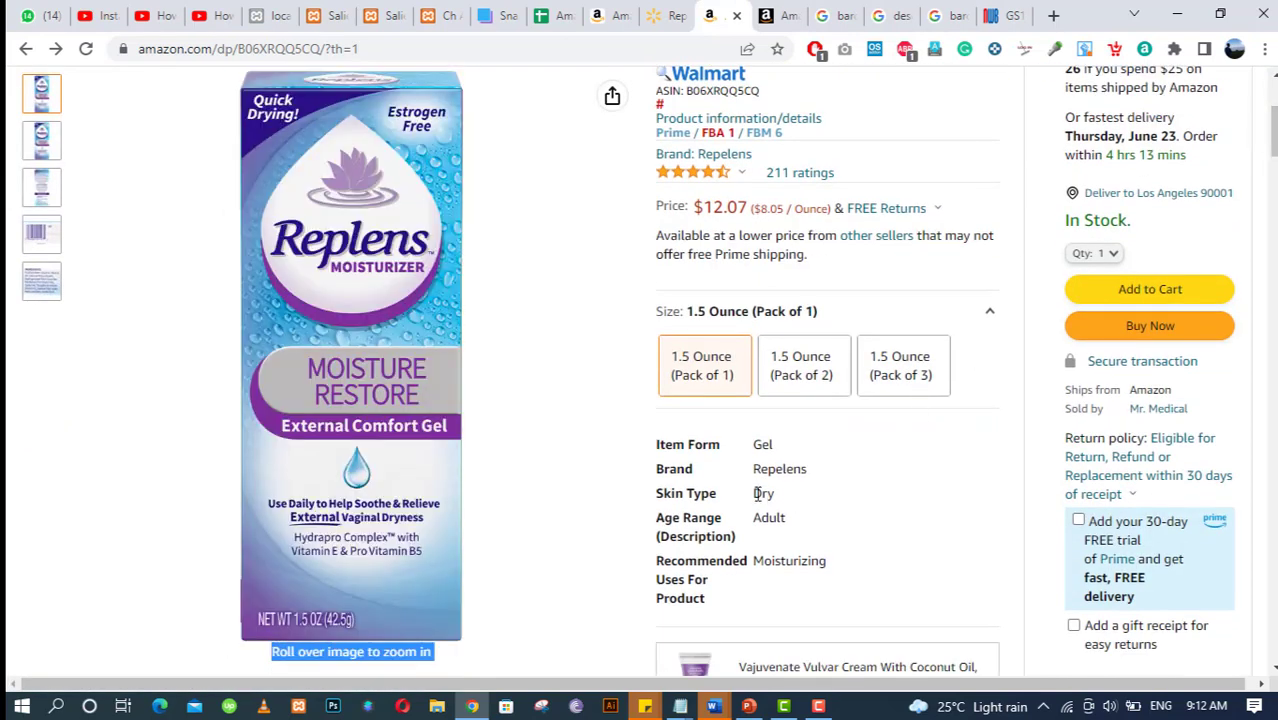
double_click(778, 467)
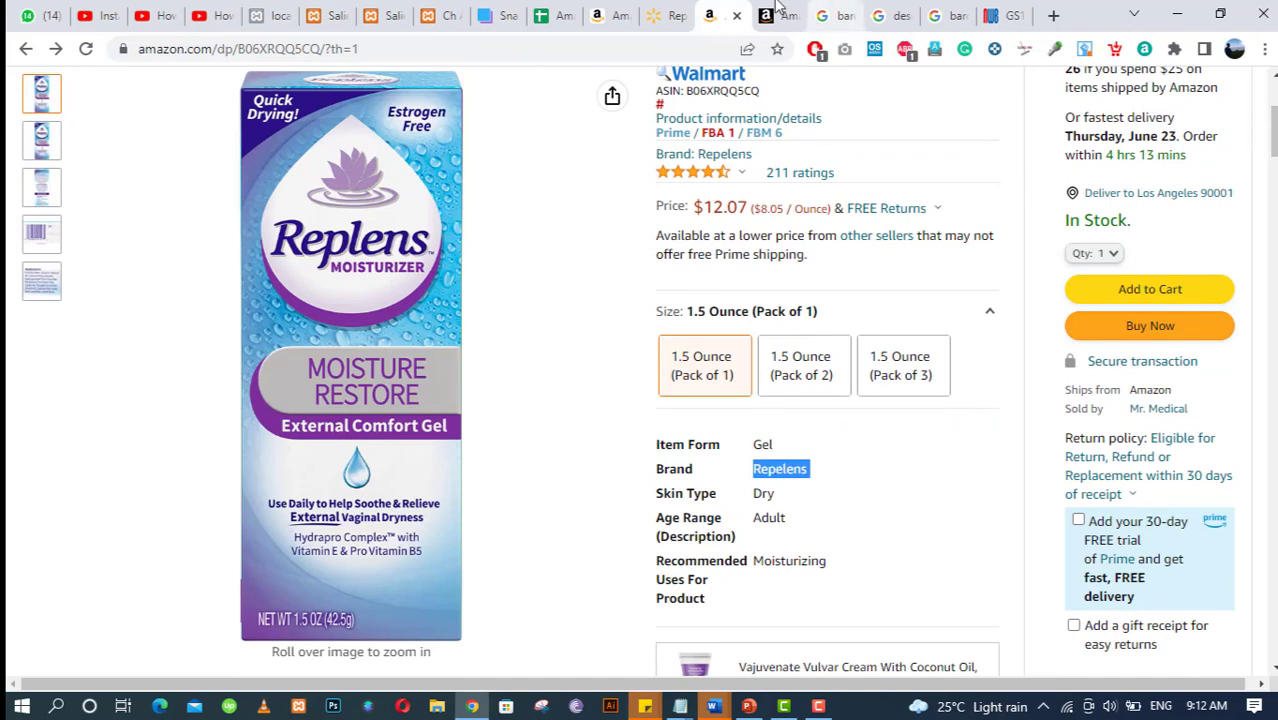
click(775, 15)
click(559, 378)
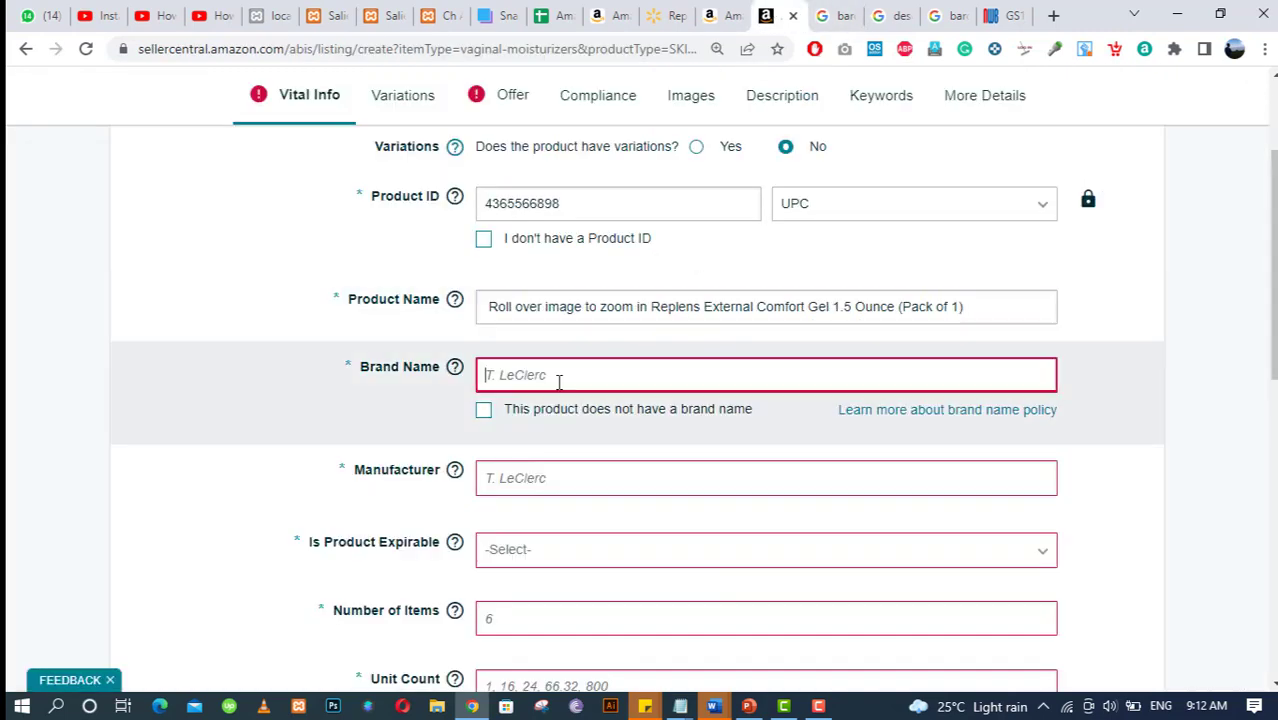
text(Repelens)
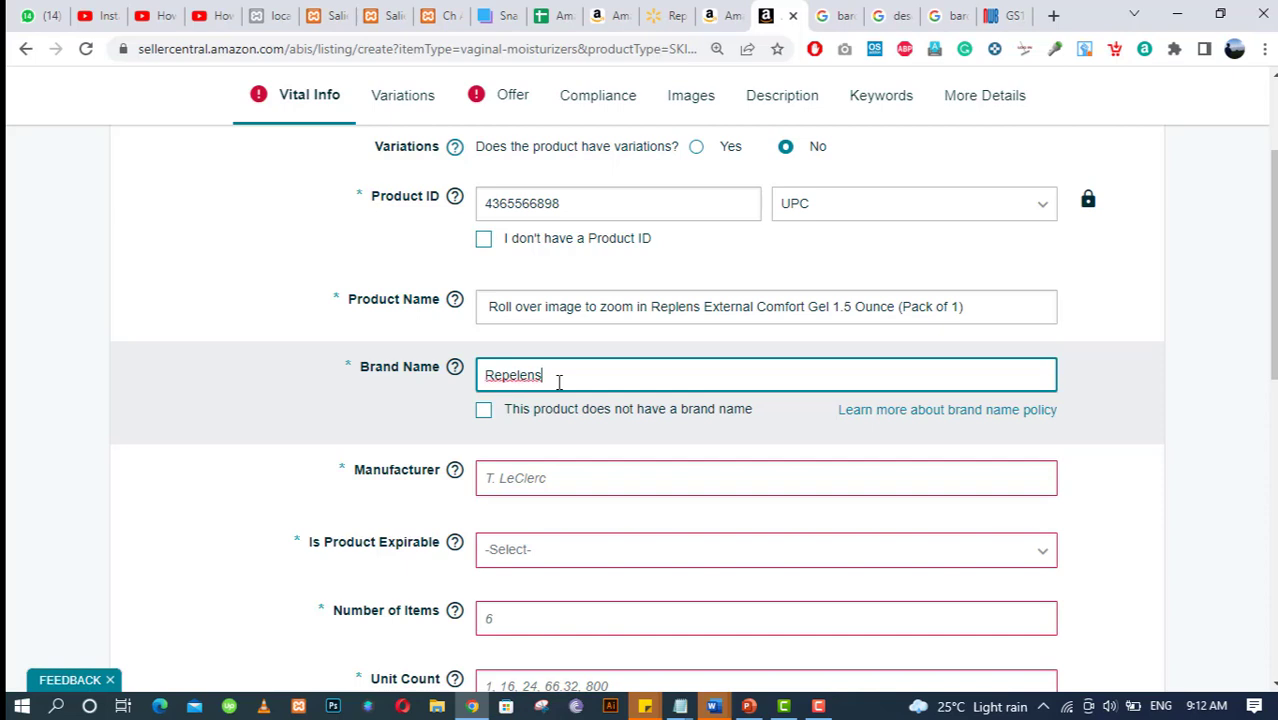
click(566, 476)
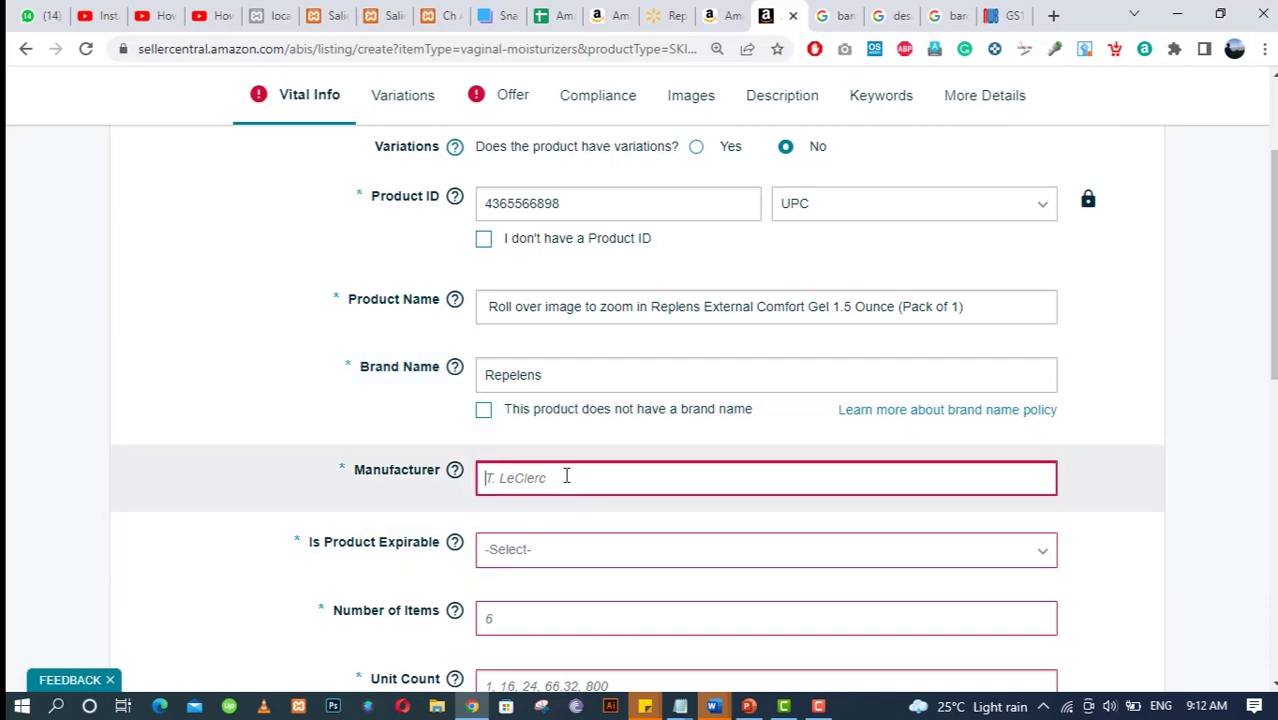
text(Repelens)
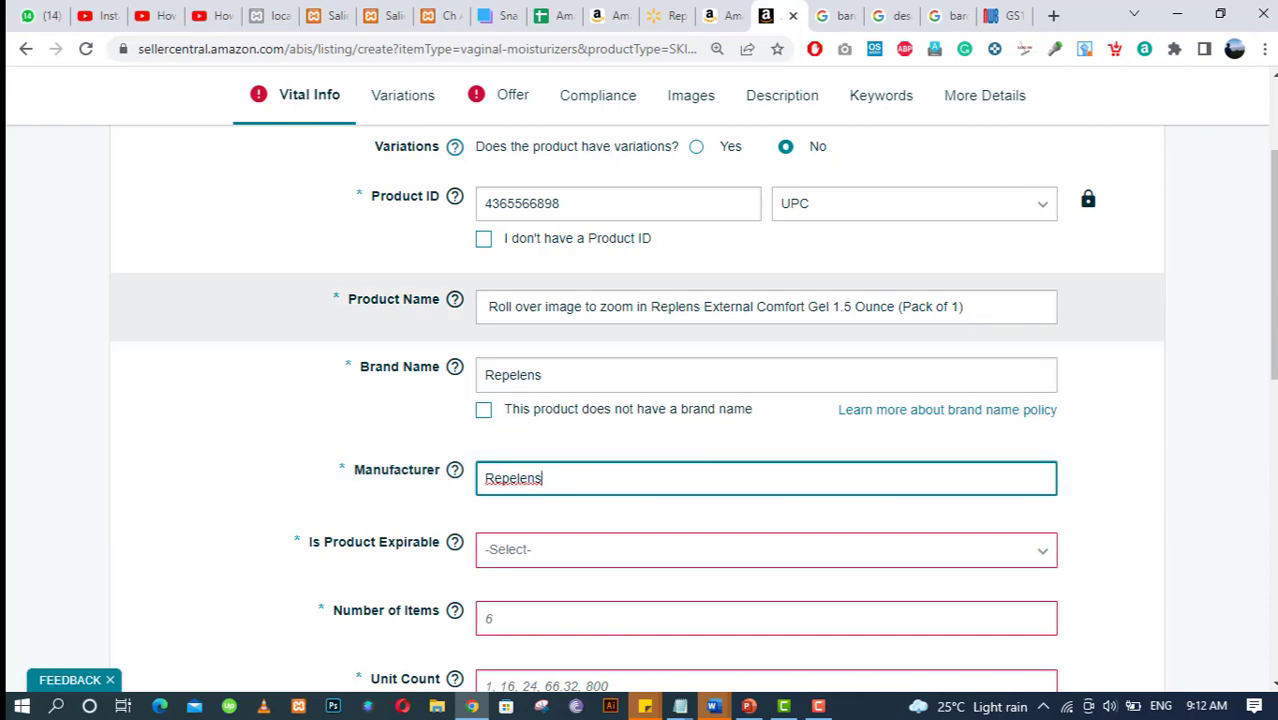
Scroll down to the Is Product Expirable field and bring up its choices.
scroll(533, 440, down, 1)
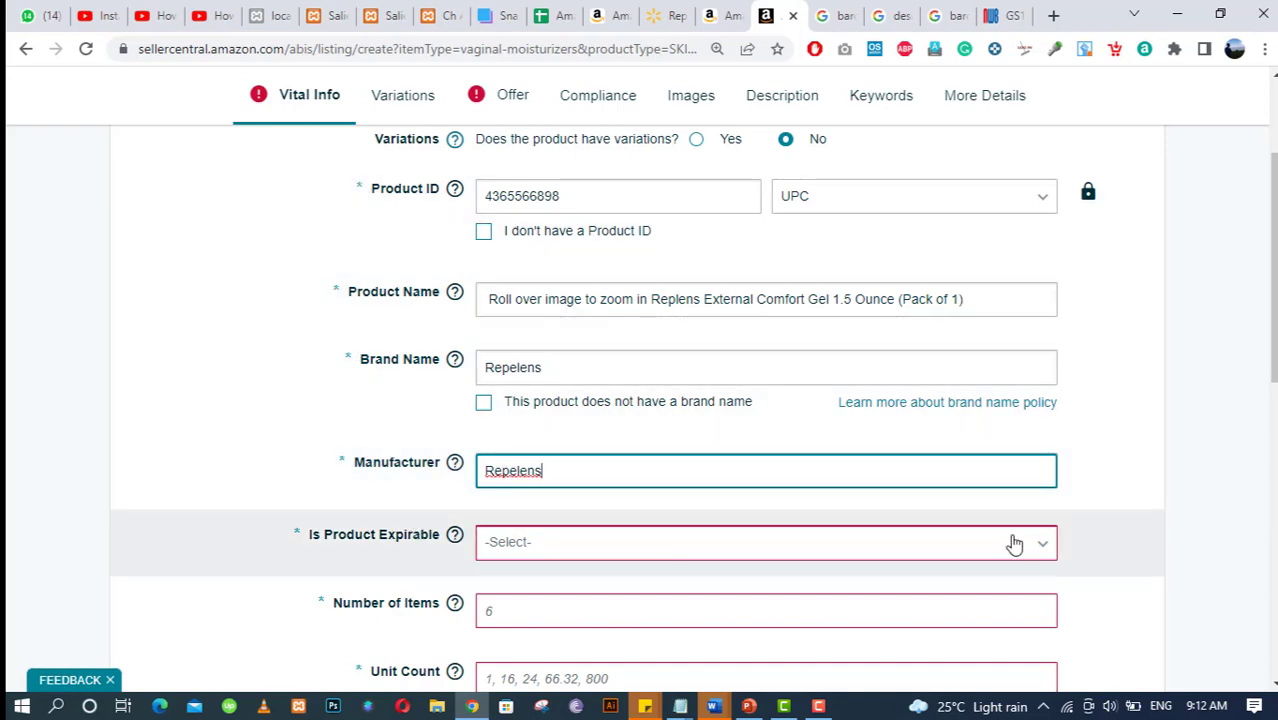
scroll(1141, 400, down, 1)
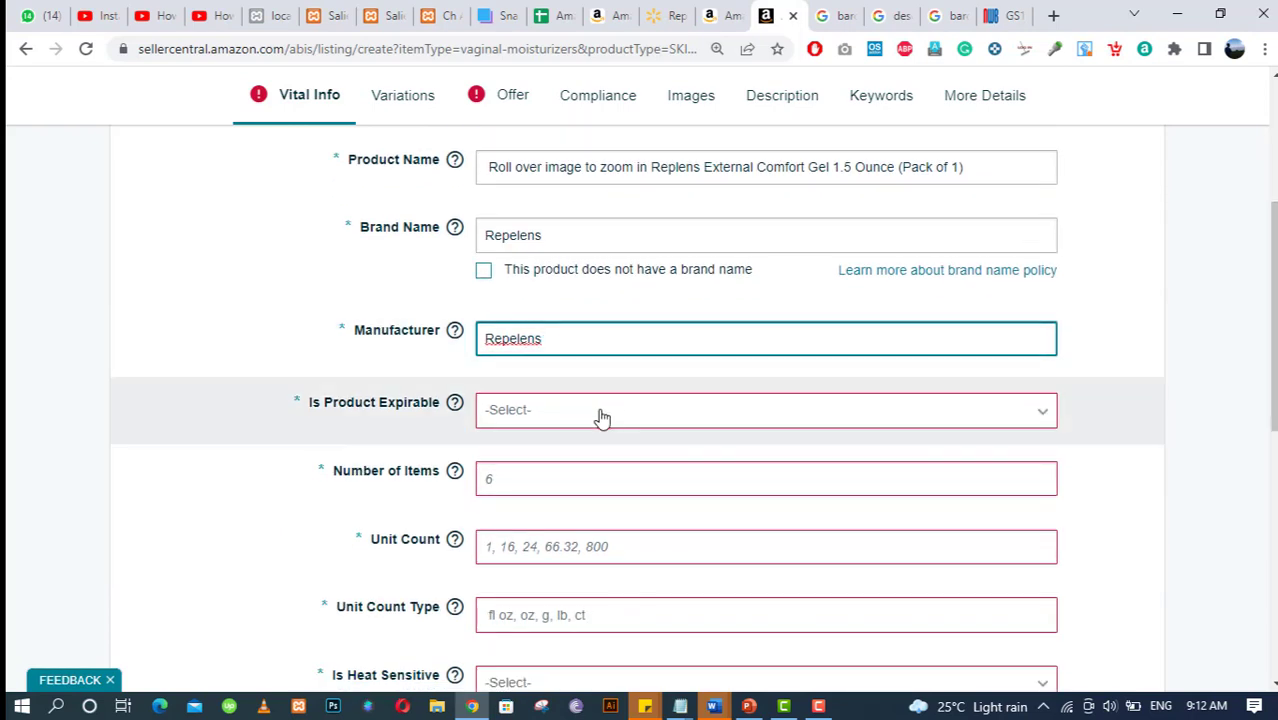
click(600, 416)
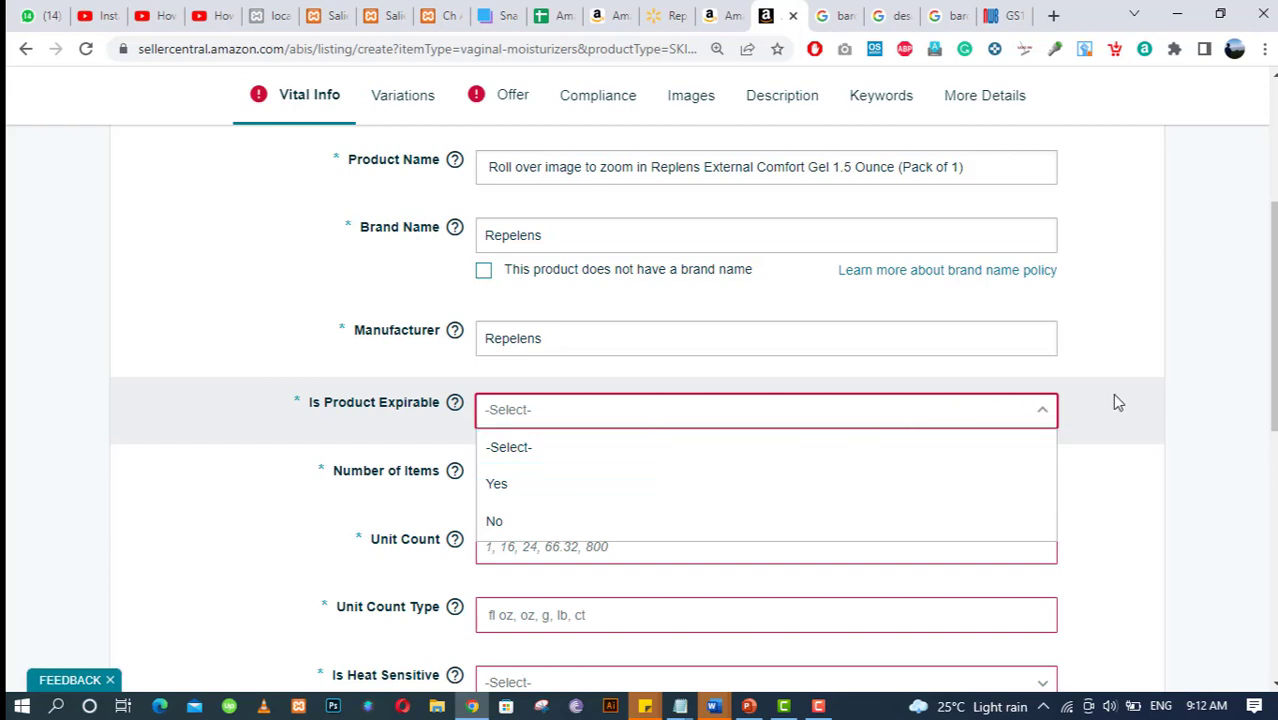
click(1182, 376)
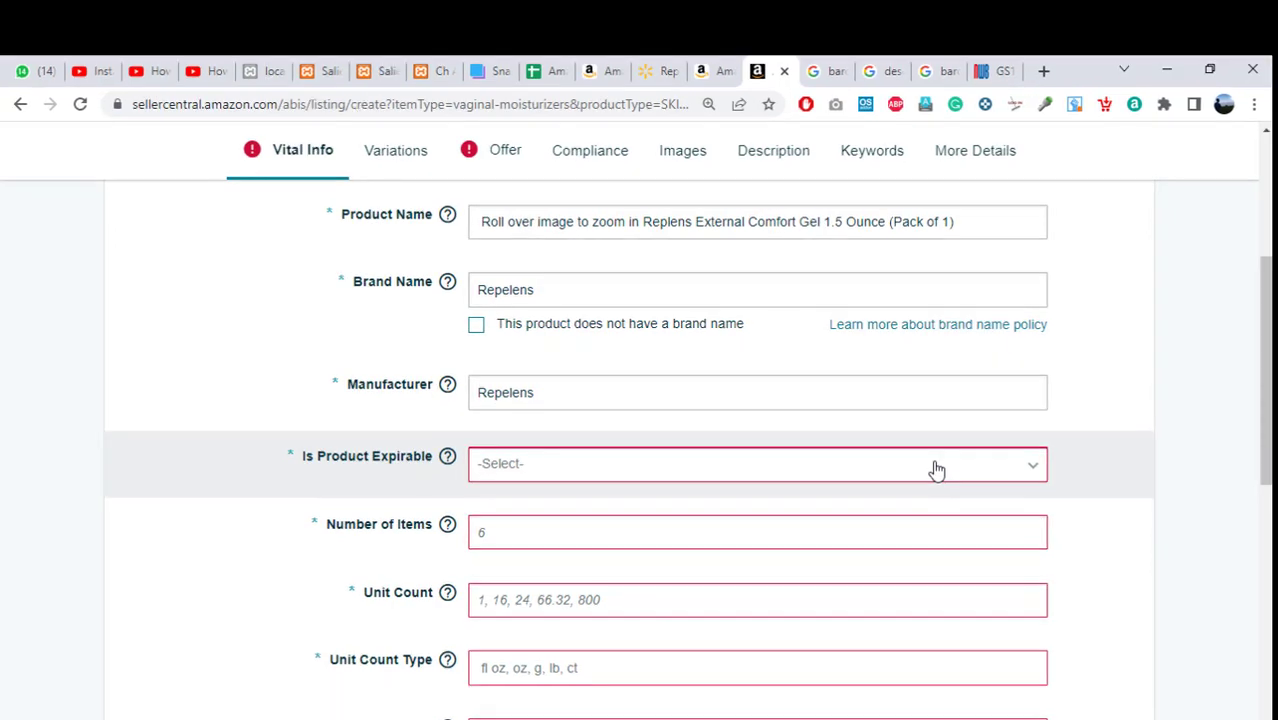
click(936, 470)
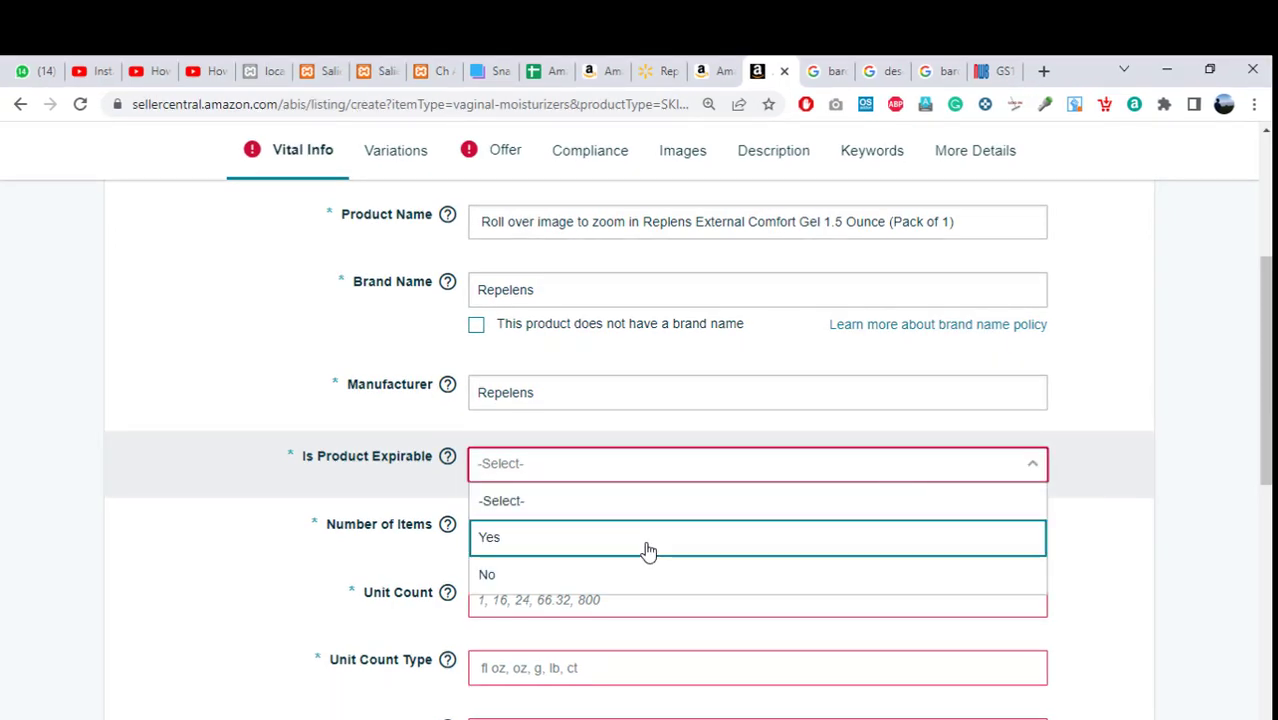
Set Is Product Expirable to No, and Number of Items and Unit Count both to 1.
click(521, 580)
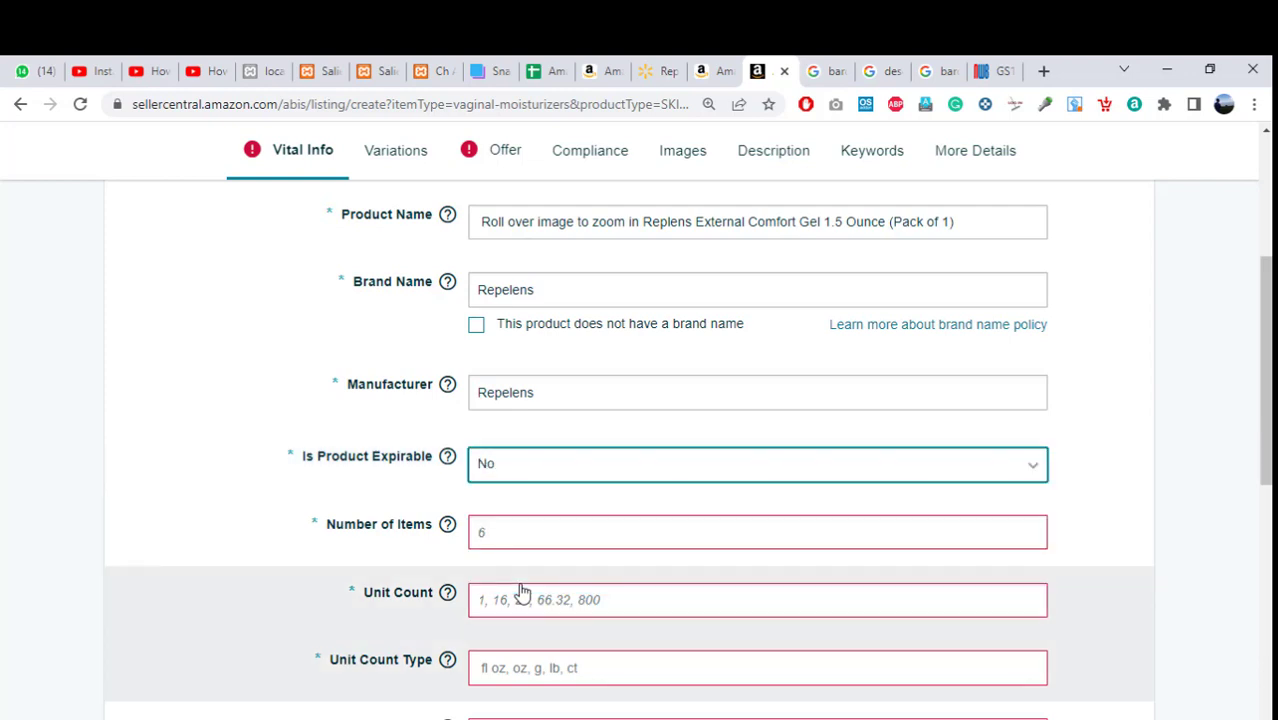
click(553, 524)
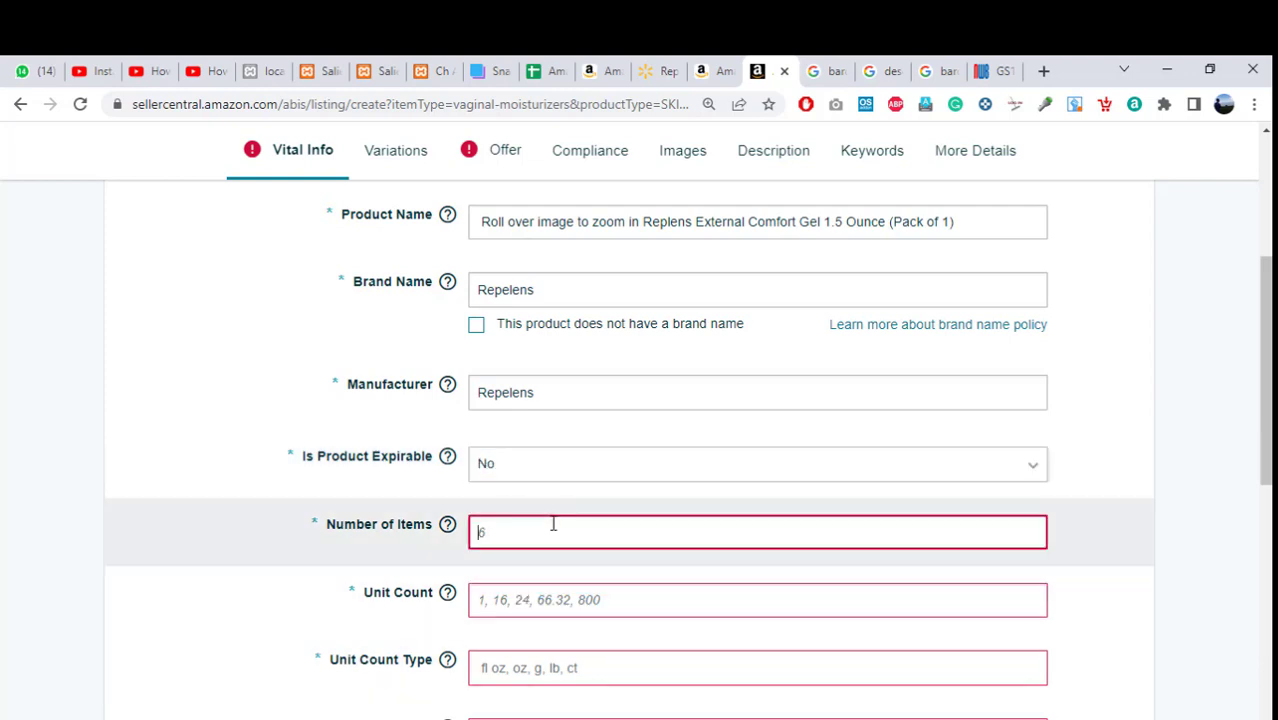
text(1)
click(519, 603)
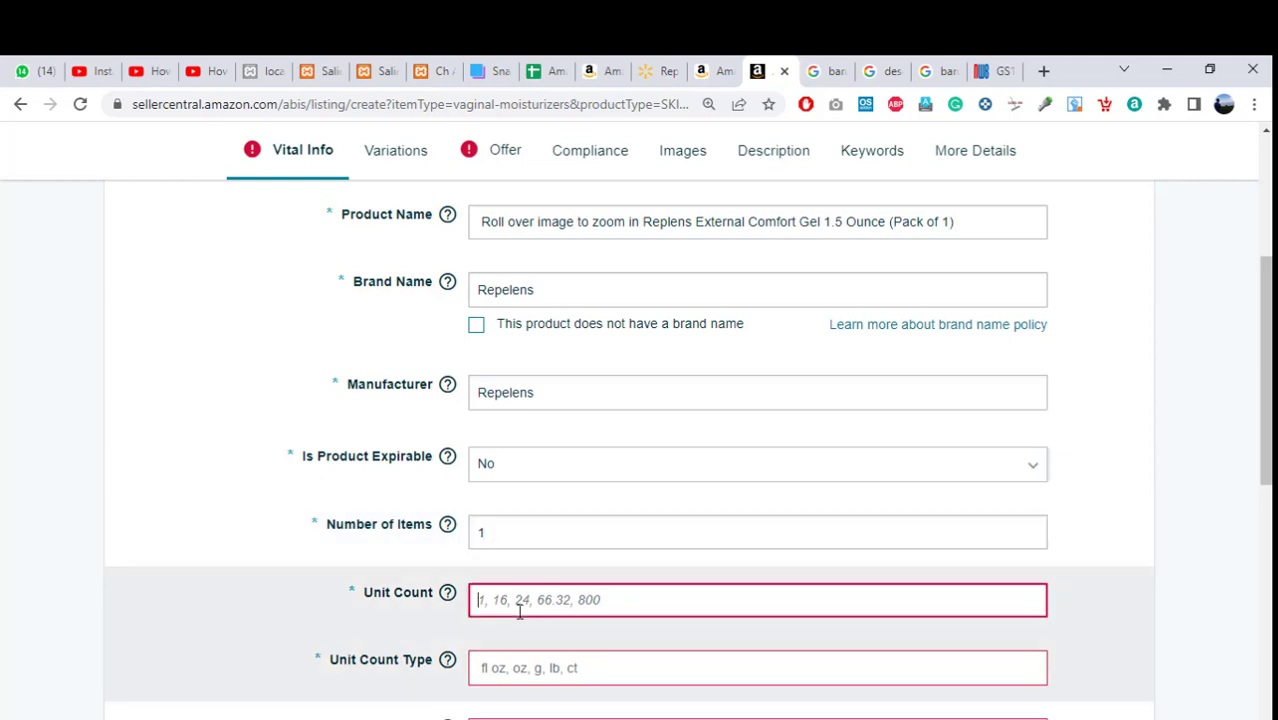
text(1)
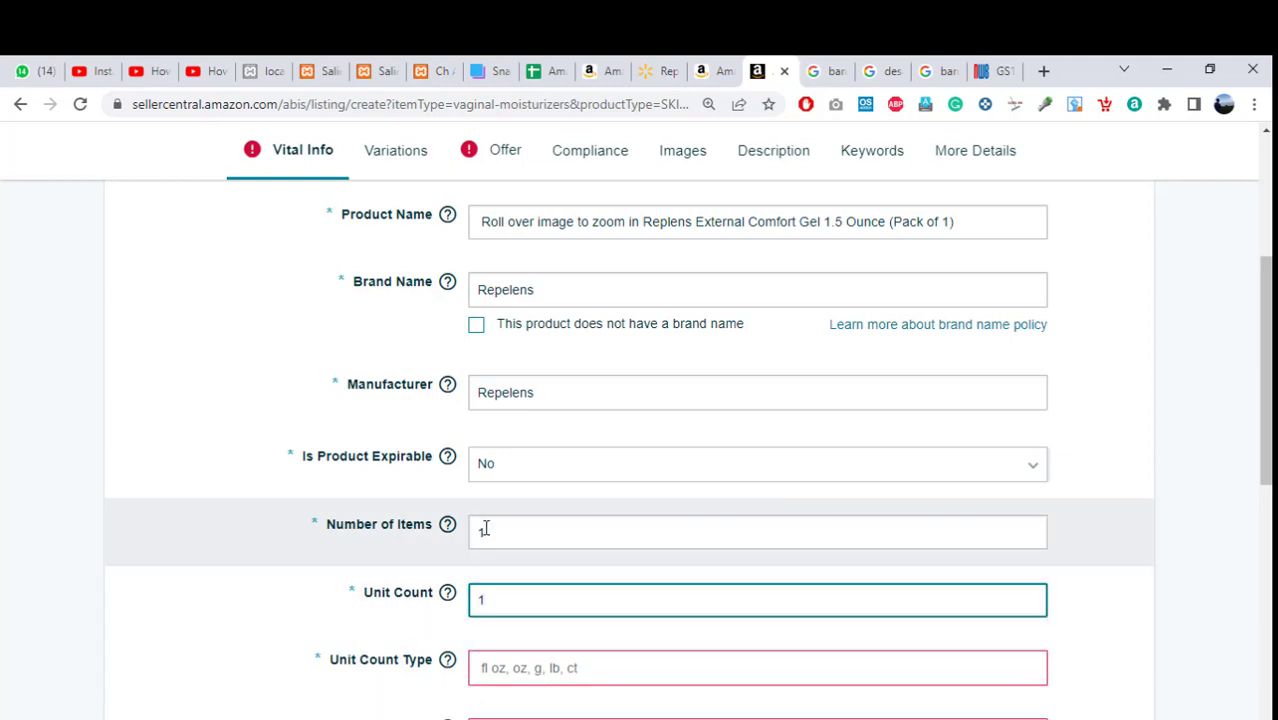
click(484, 530)
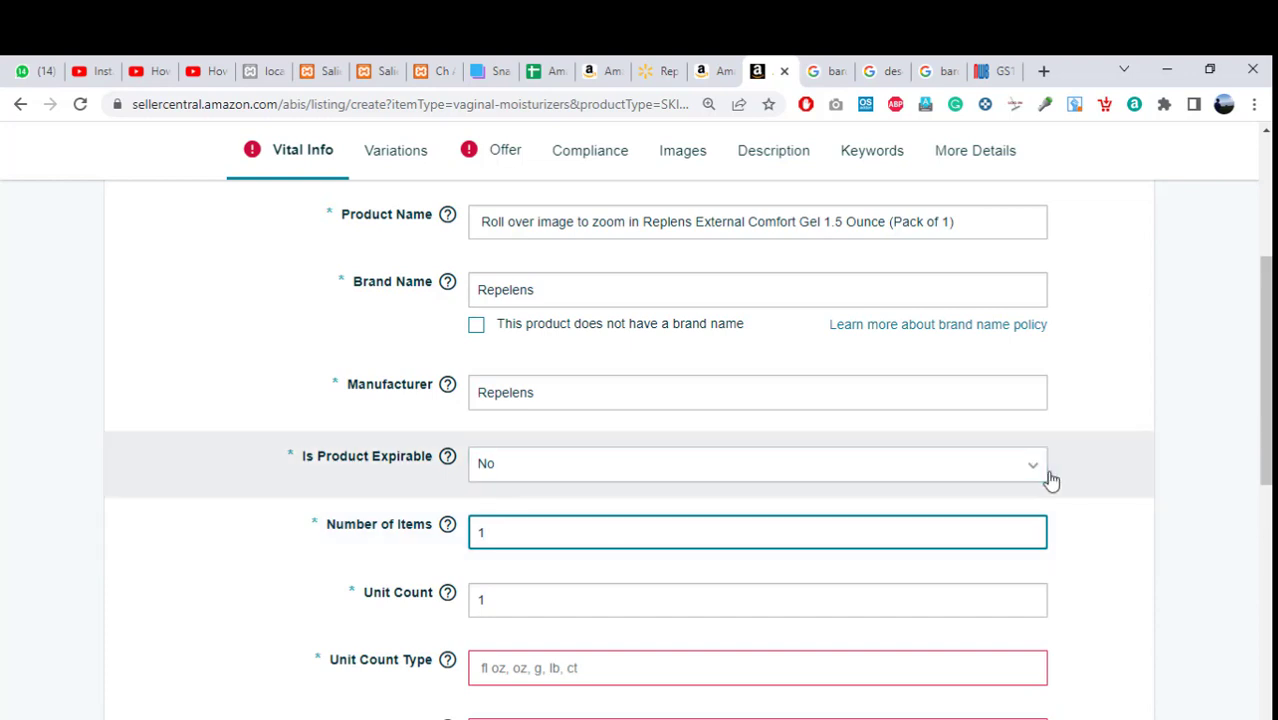
scroll(1030, 478, down, 3)
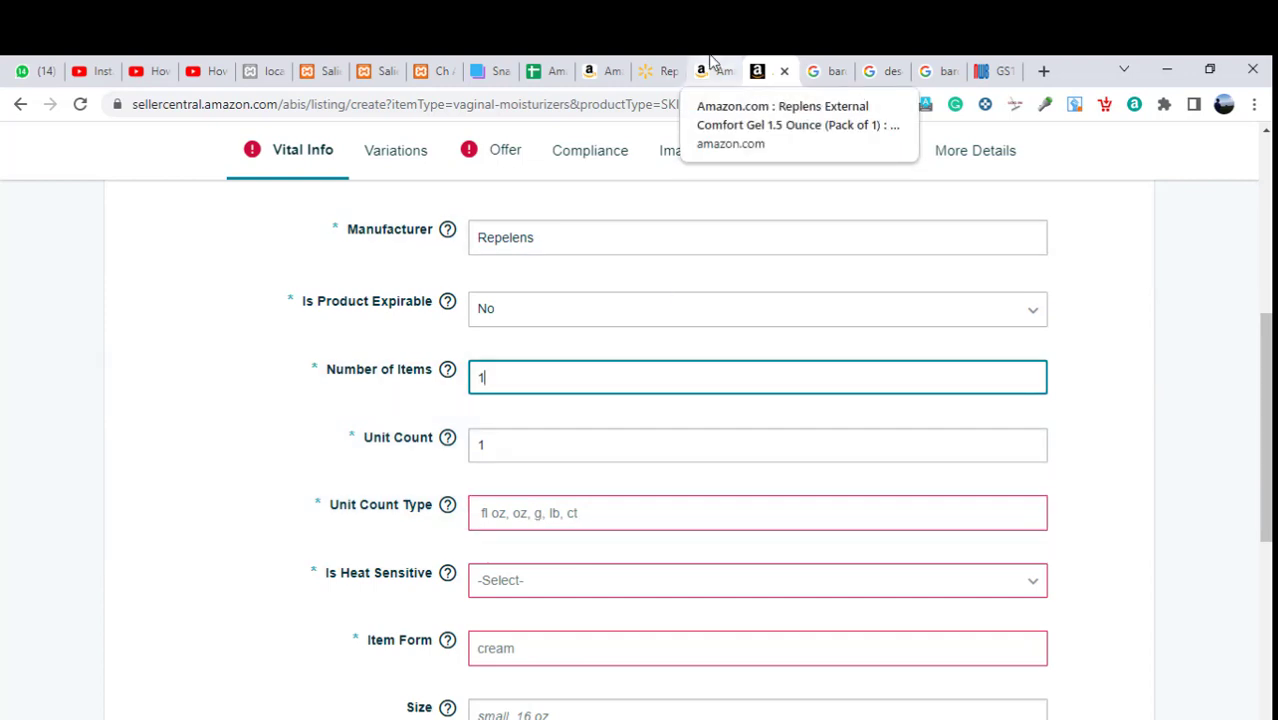
click(711, 66)
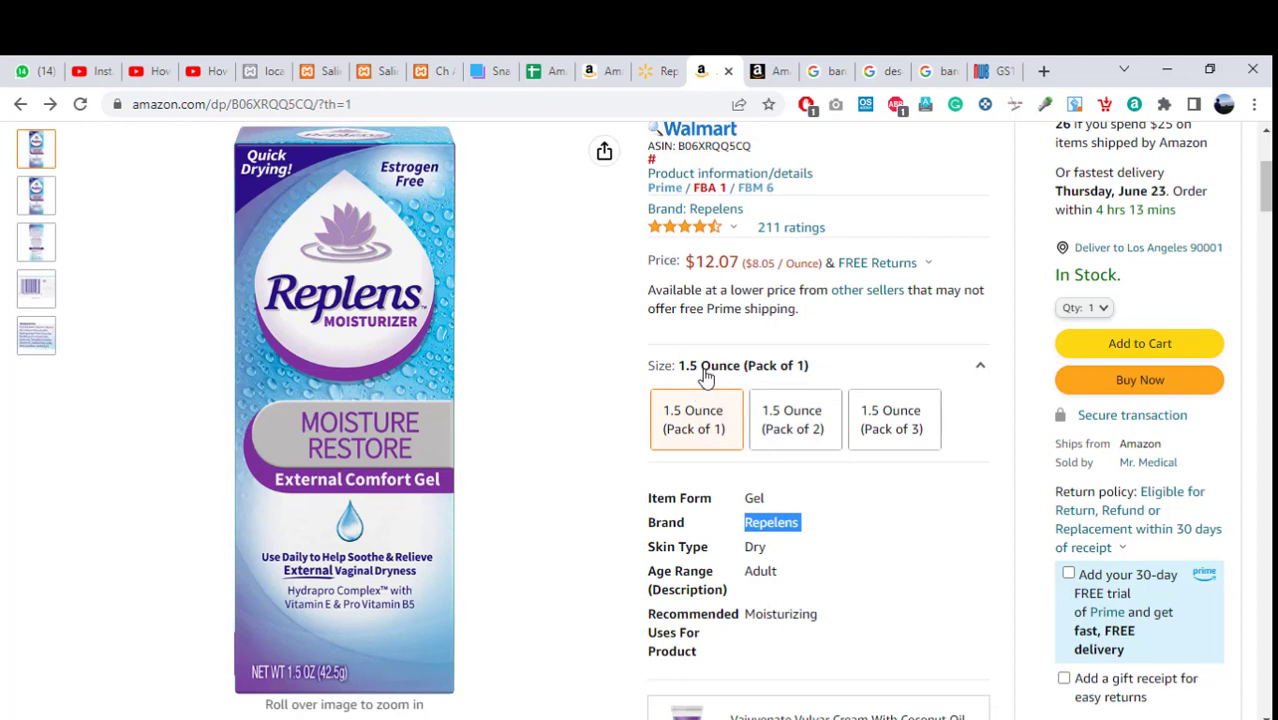
Set Unit Count Type to Ounce and Heat Sensitive to No.
click(774, 66)
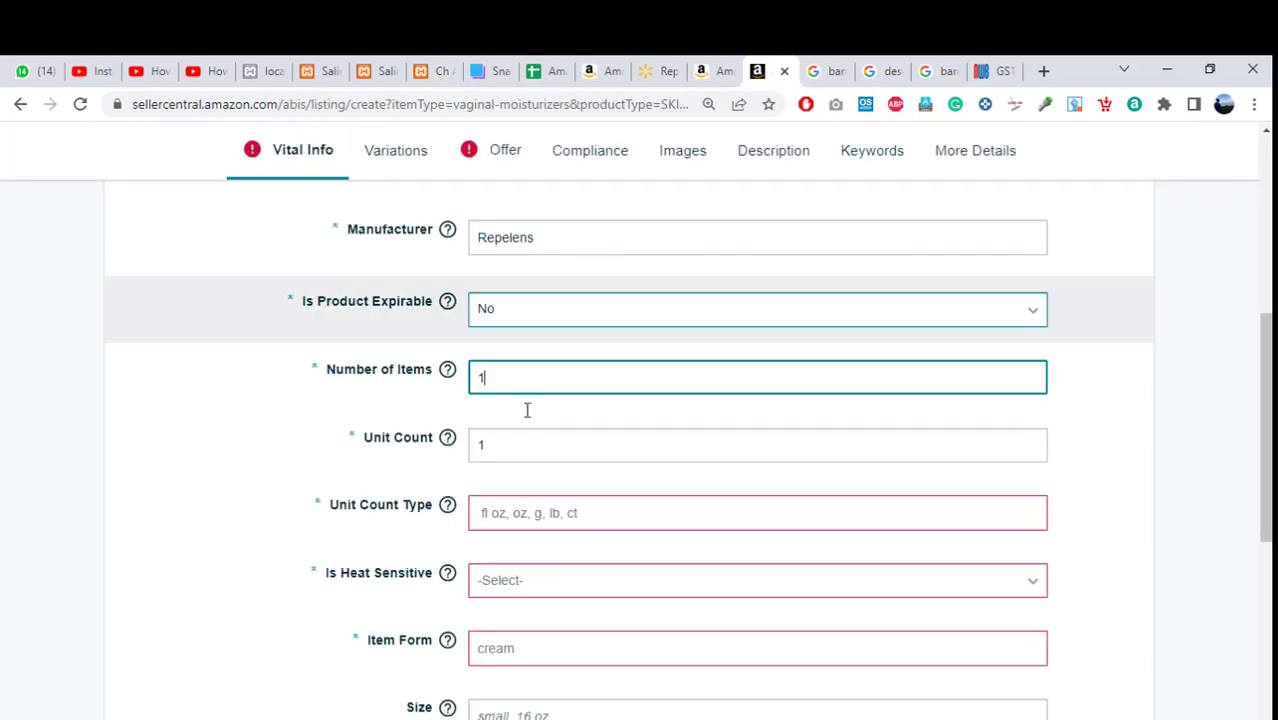
click(516, 516)
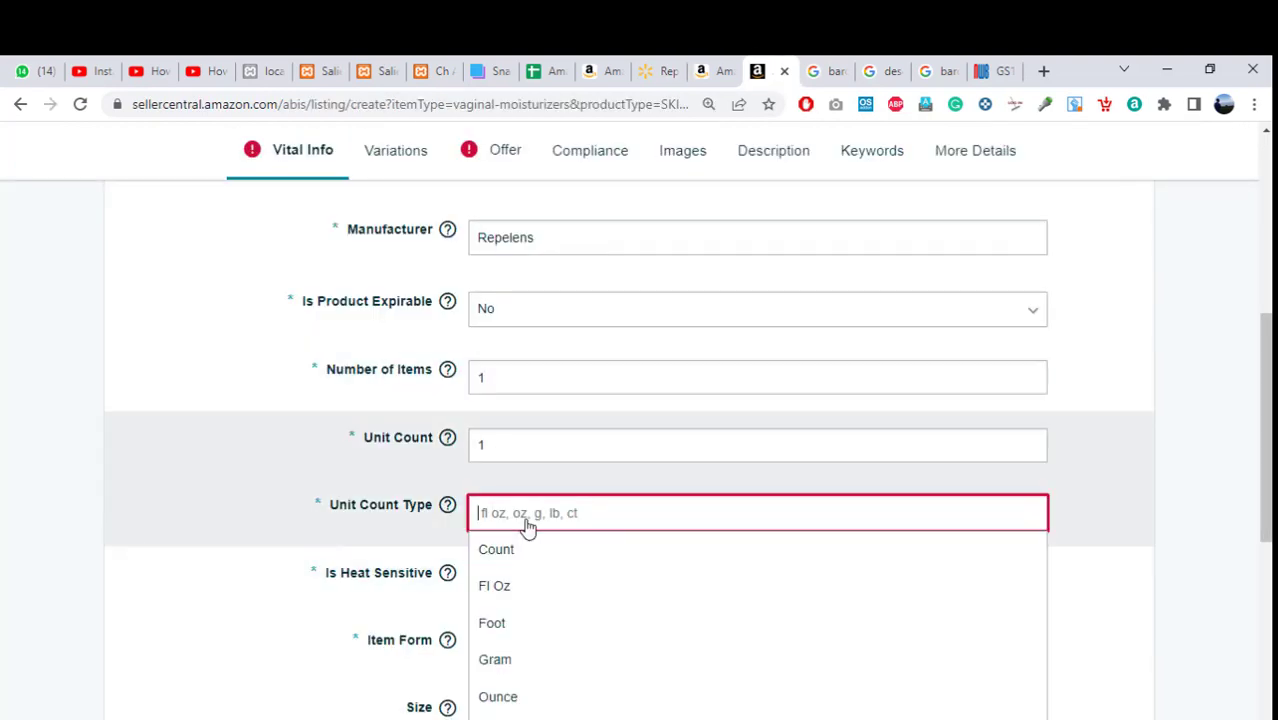
click(500, 697)
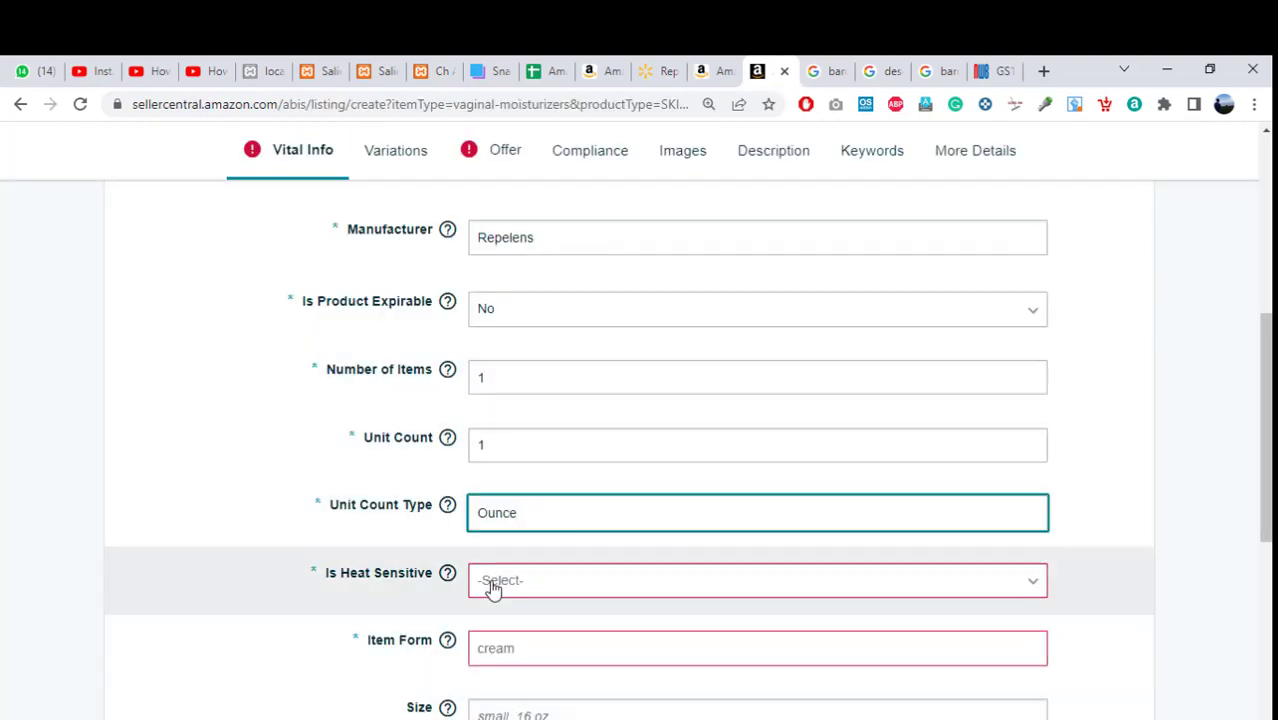
scroll(1124, 399, down, 2)
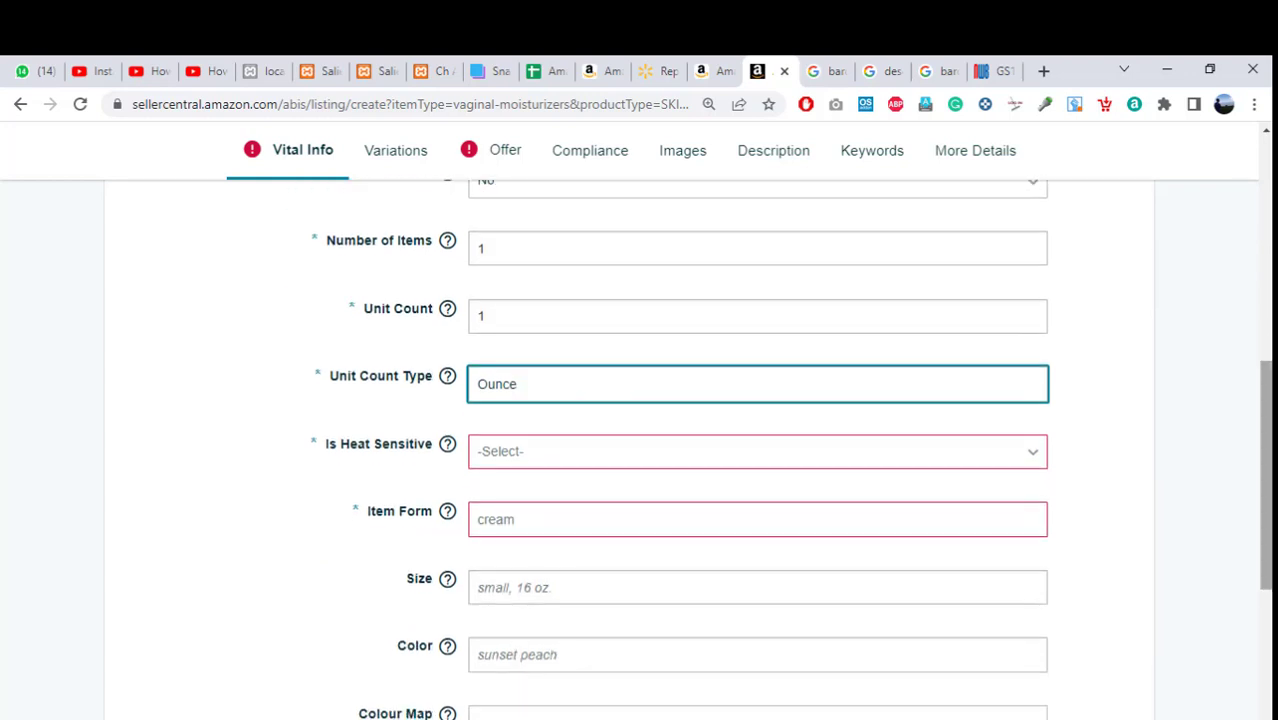
click(757, 452)
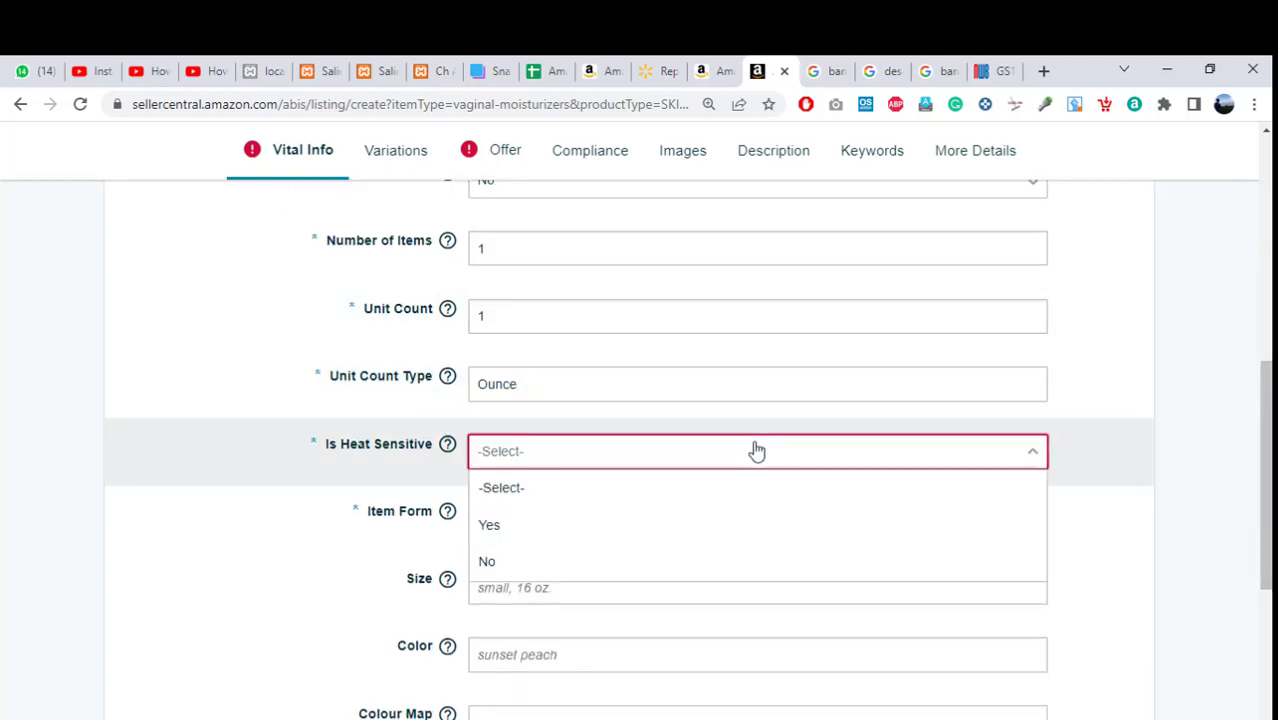
click(549, 564)
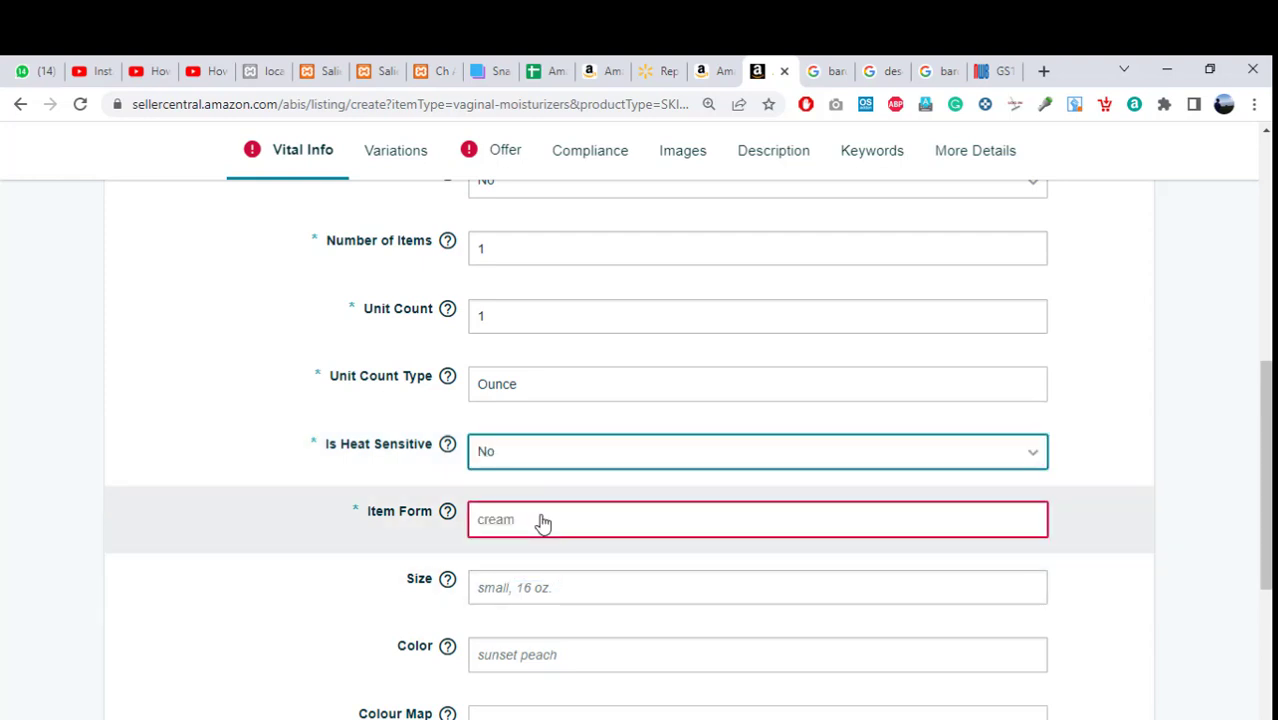
Set Item Form to Gel after checking it on the Amazon product page.
click(541, 522)
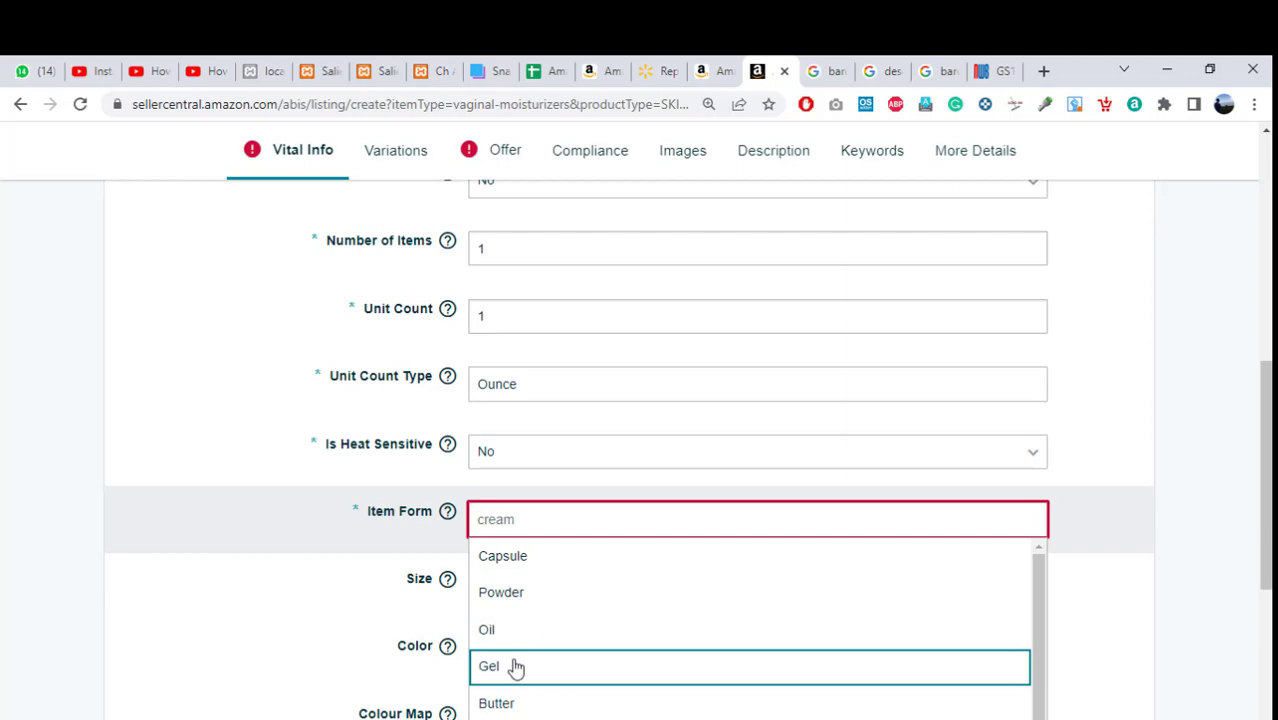
click(704, 71)
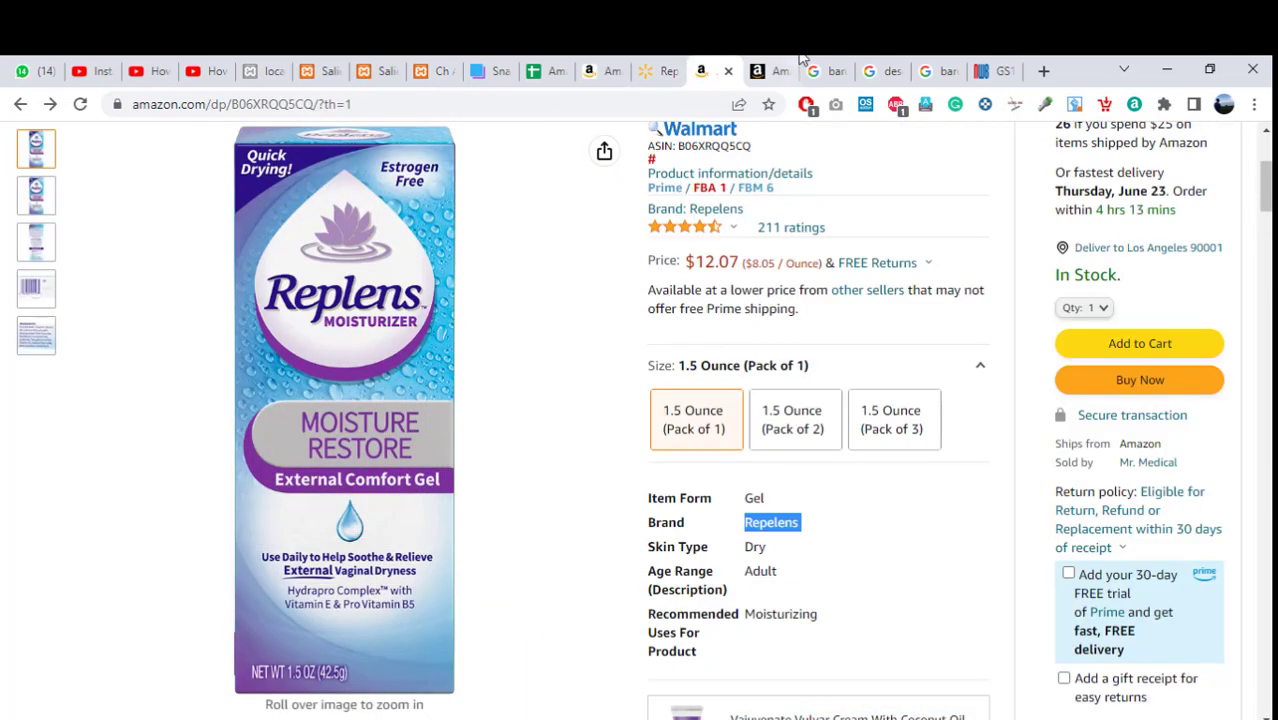
click(765, 68)
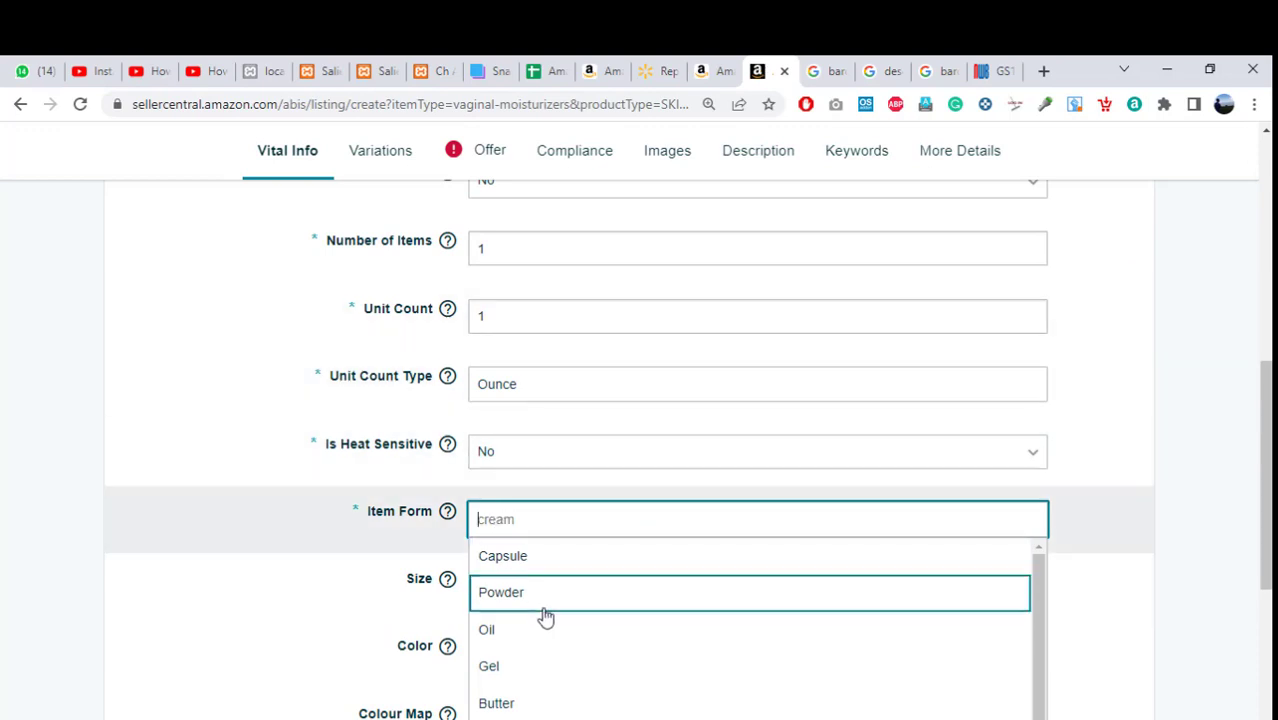
click(521, 677)
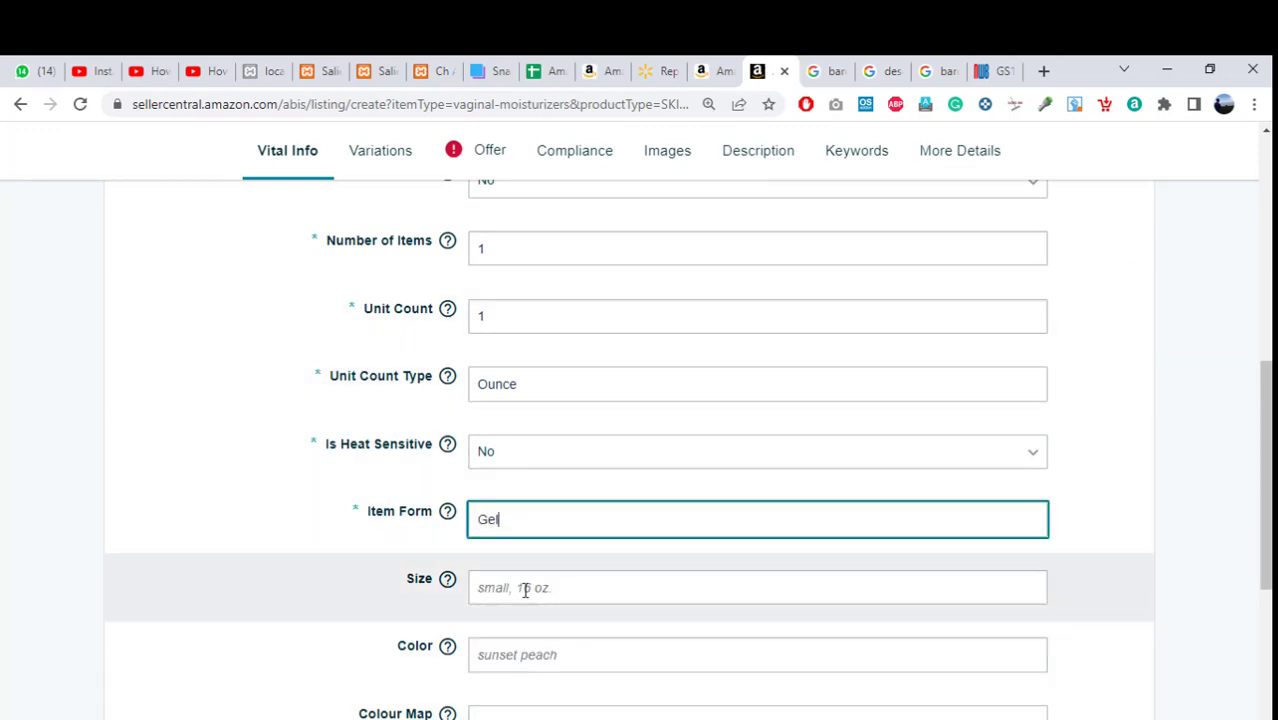
click(525, 590)
click(708, 69)
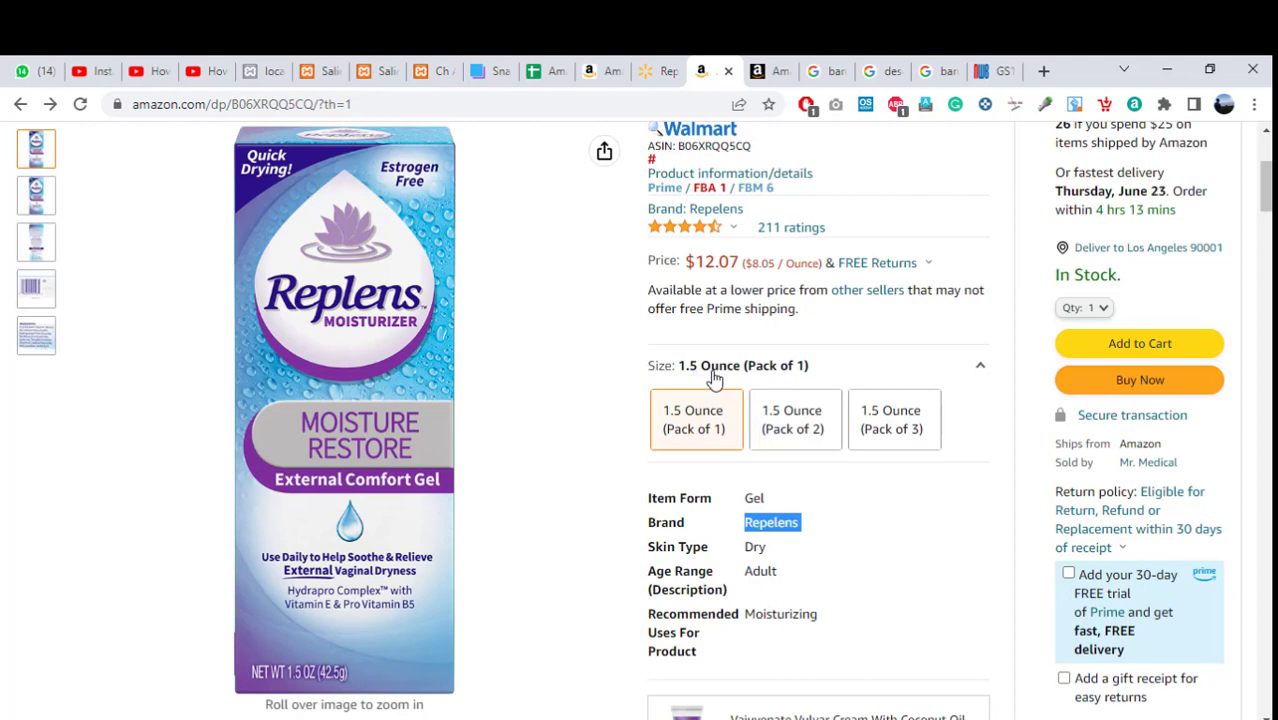
Enter 1.5 as the Size.
click(775, 70)
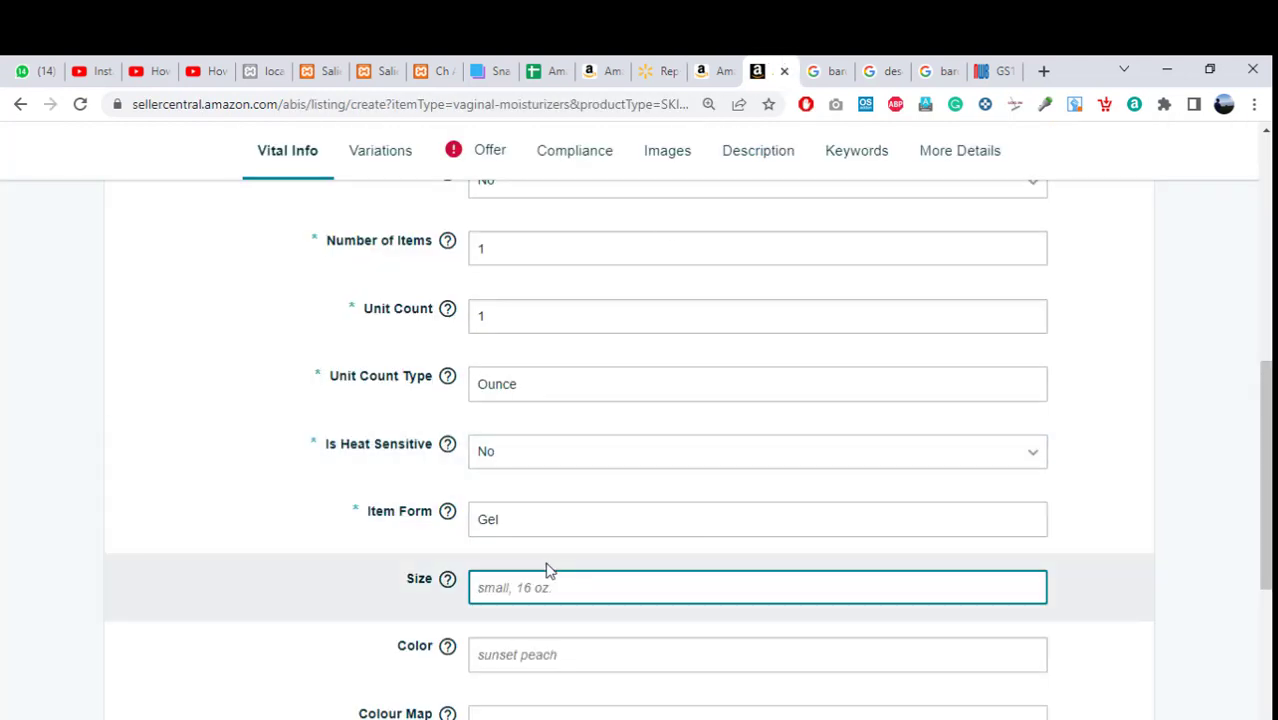
text(105)
key(BackSpace)
key(BackSpace)
text(.5)
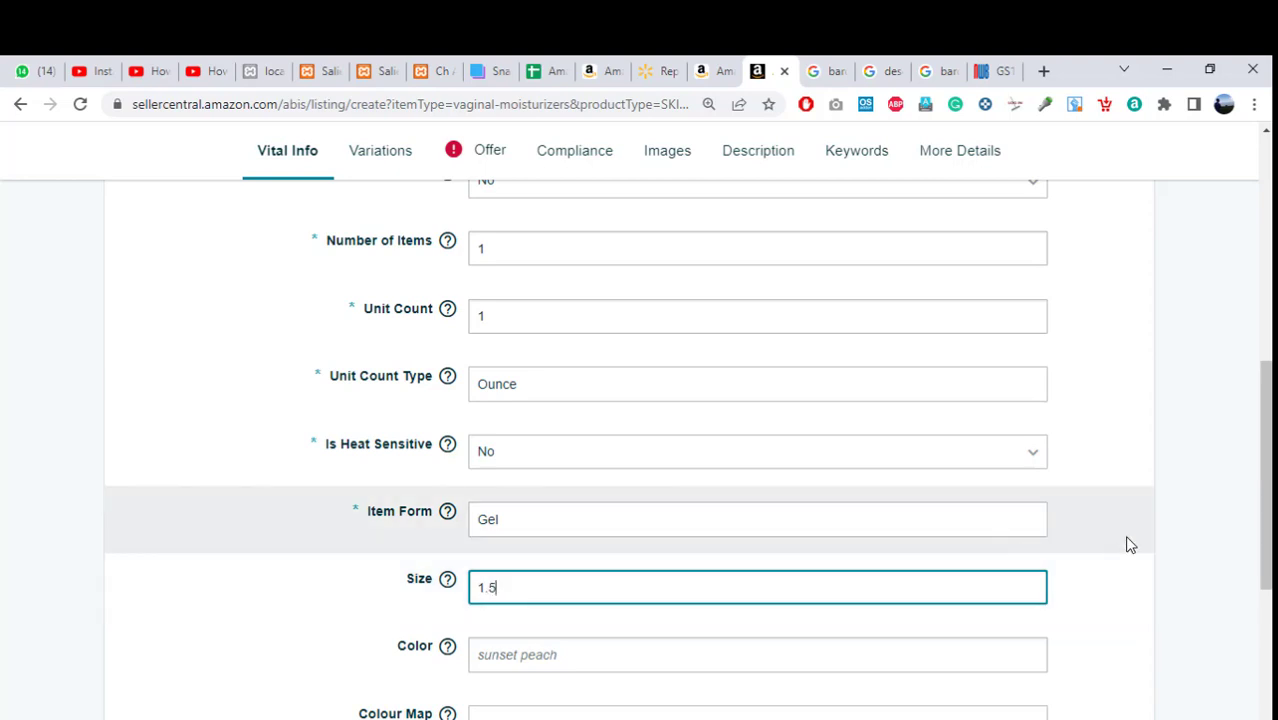
click(1124, 537)
Check the Amazon product page for a colour and leave the Color field blank.
scroll(1265, 474, down, 2)
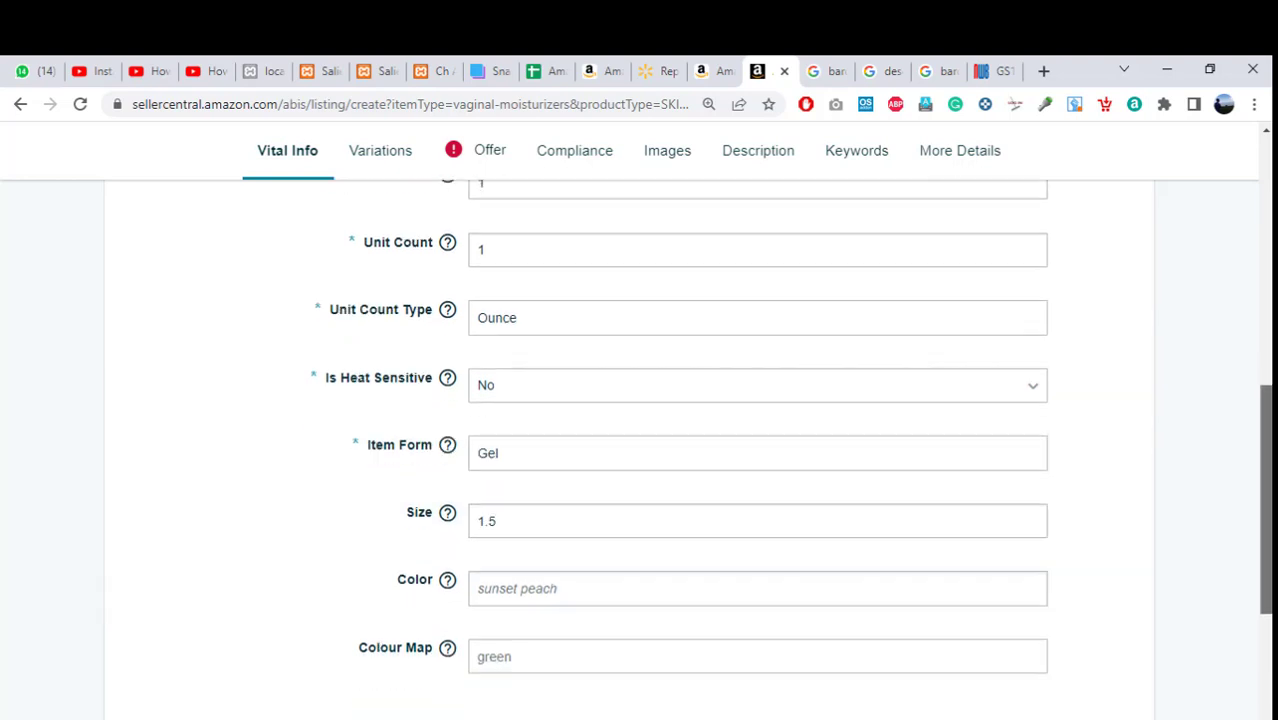
click(696, 513)
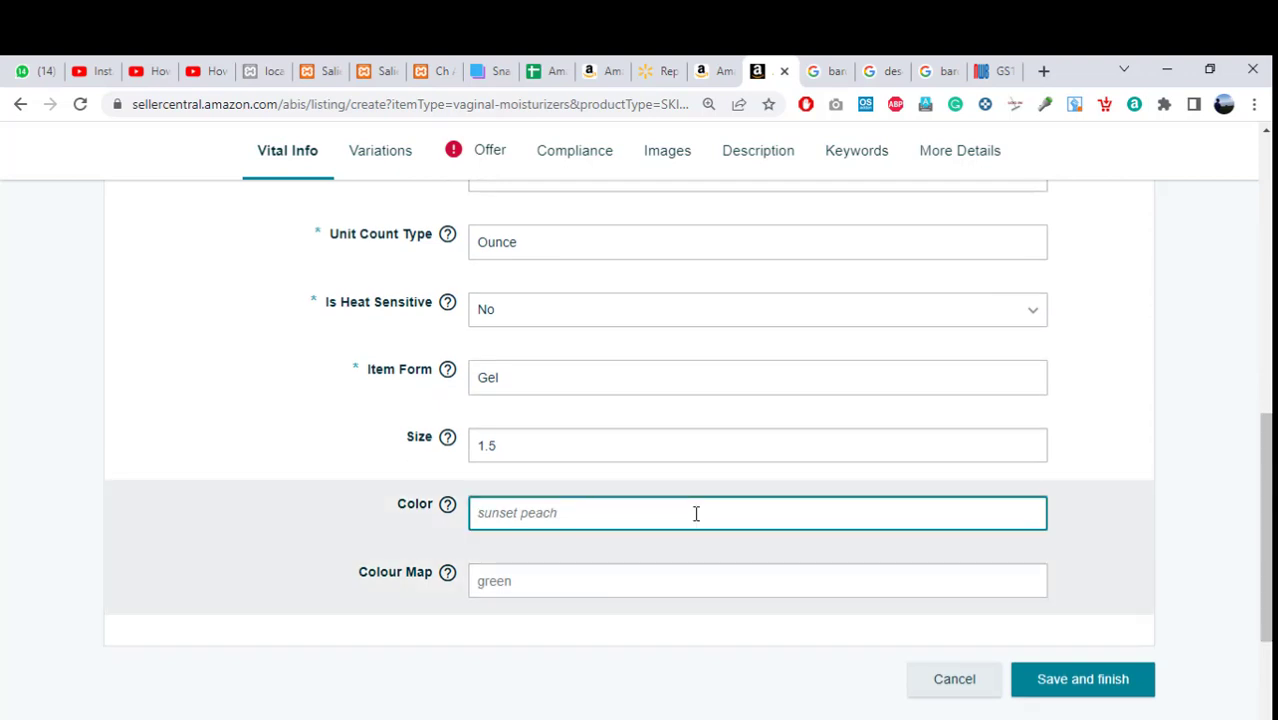
click(728, 71)
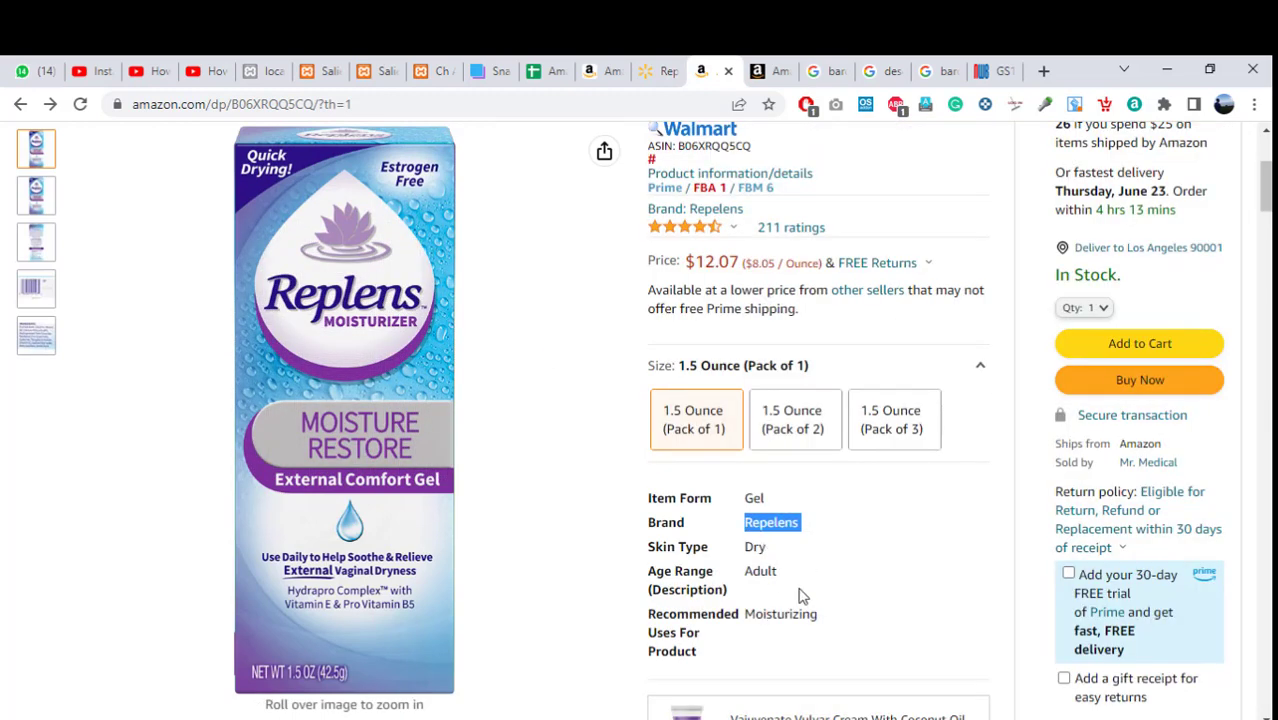
scroll(1265, 190, down, 3)
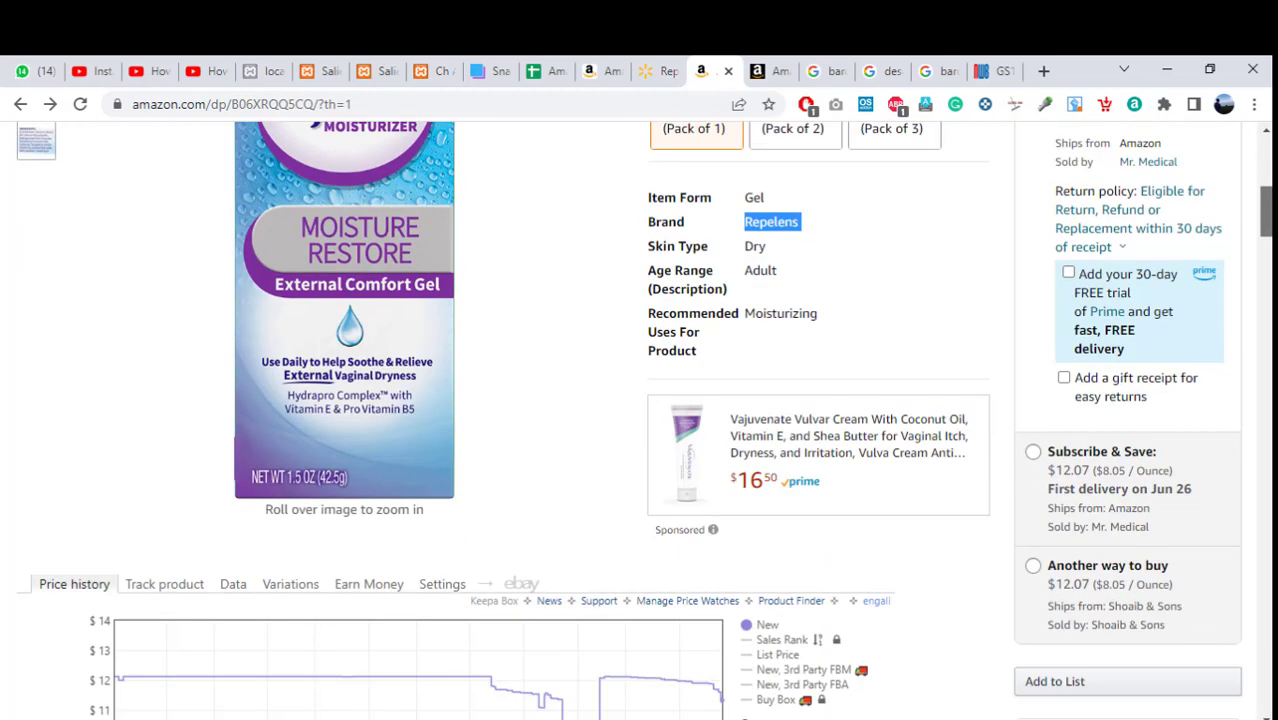
scroll(1265, 200, down, 15)
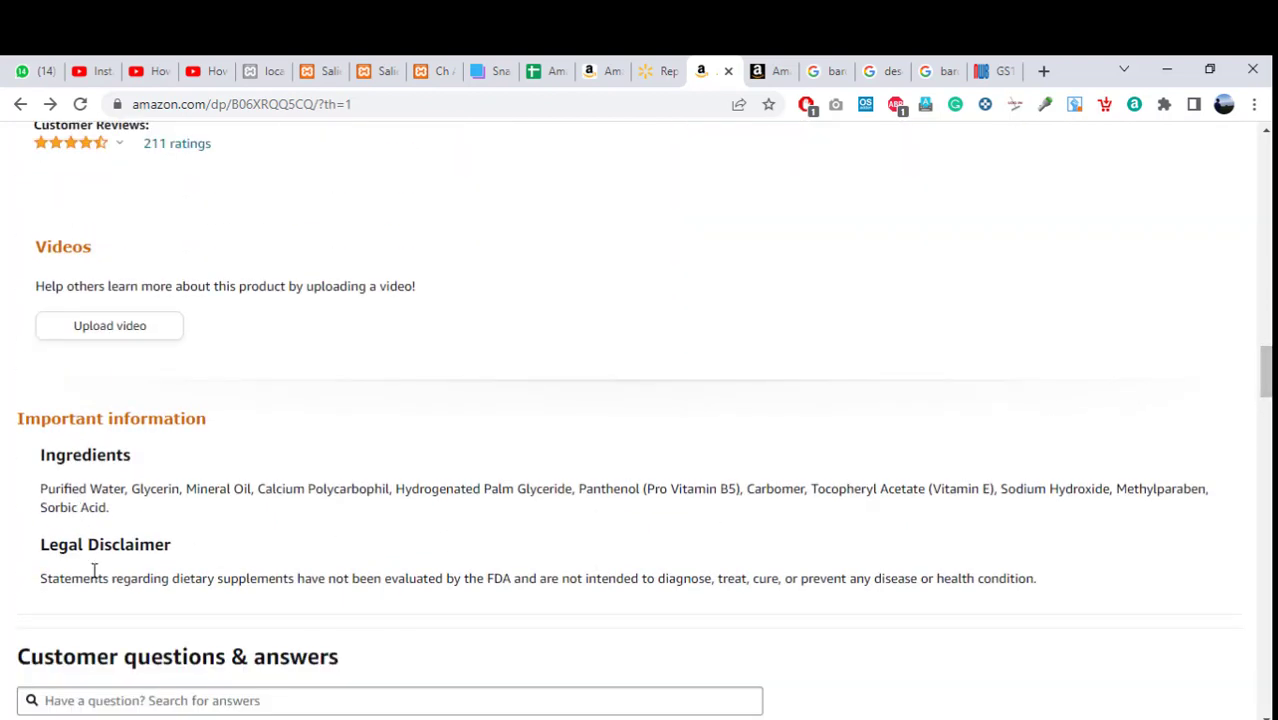
click(770, 71)
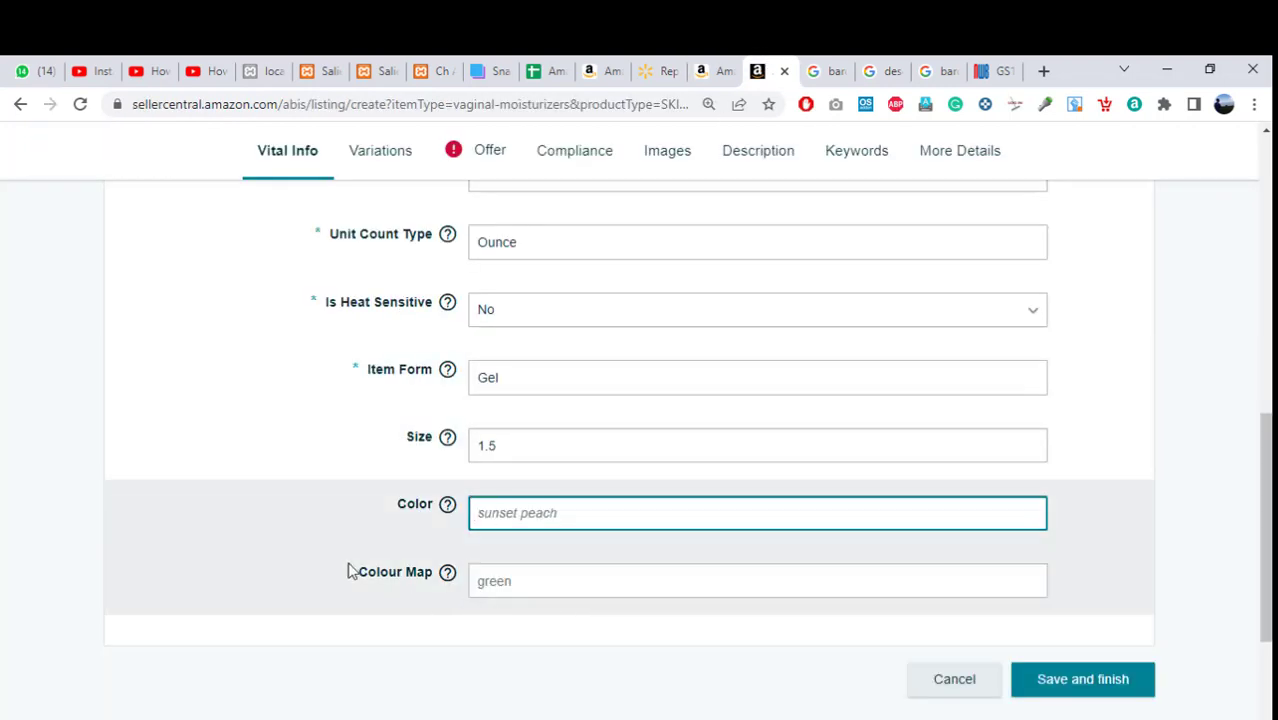
click(272, 450)
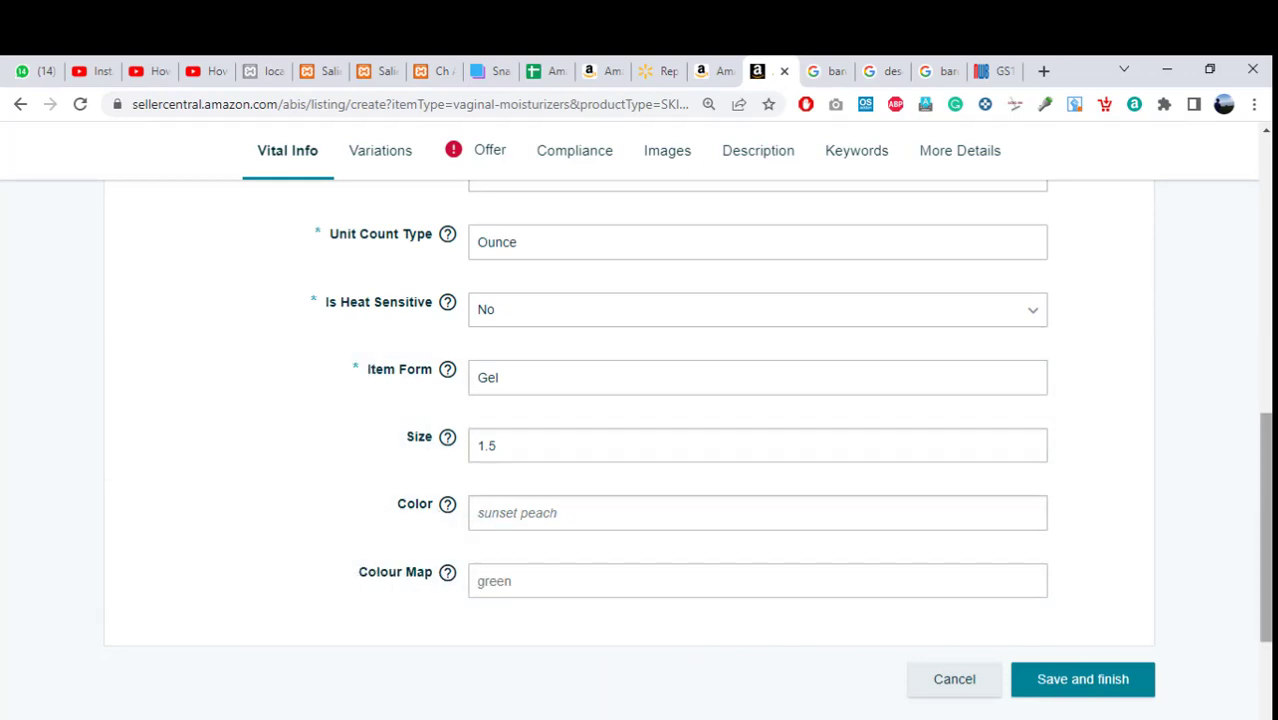
scroll(1262, 500, up, 1)
scroll(1262, 500, down, 1)
scroll(1265, 450, up, 2)
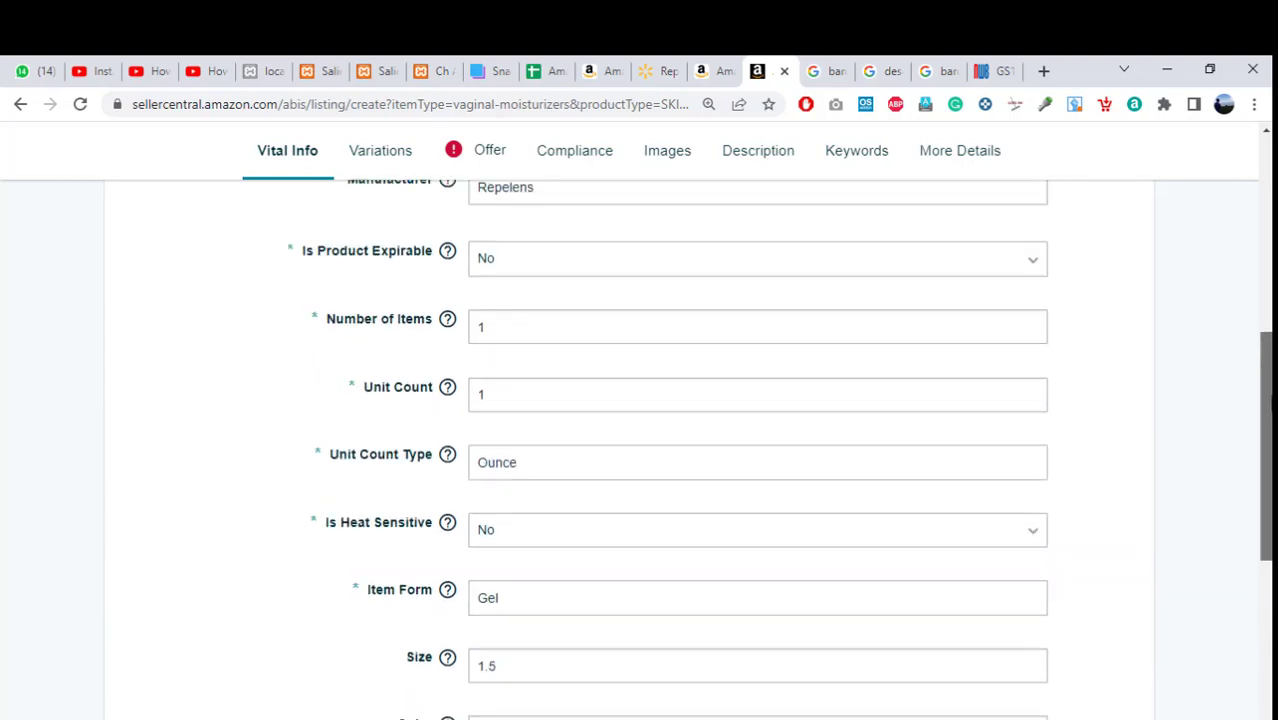
Make Color the variation type and add a 'black' variant, creating one child row.
click(357, 160)
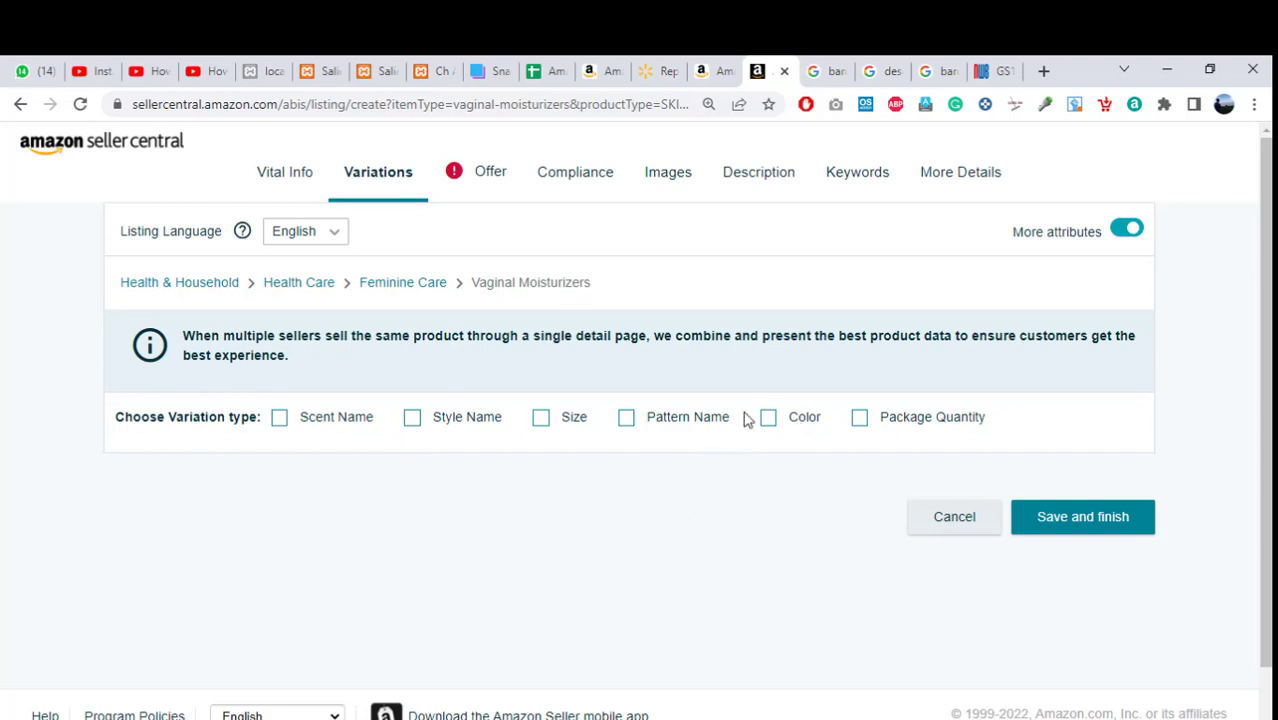
click(766, 420)
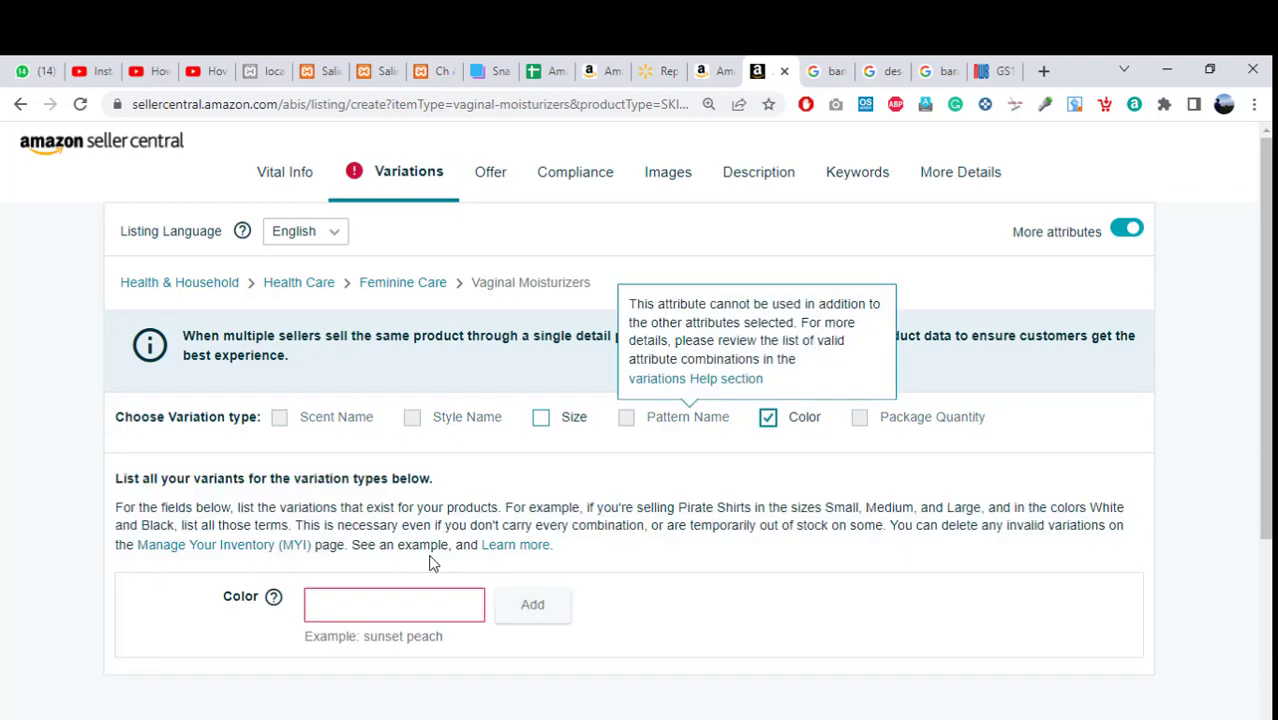
click(412, 606)
text(b)
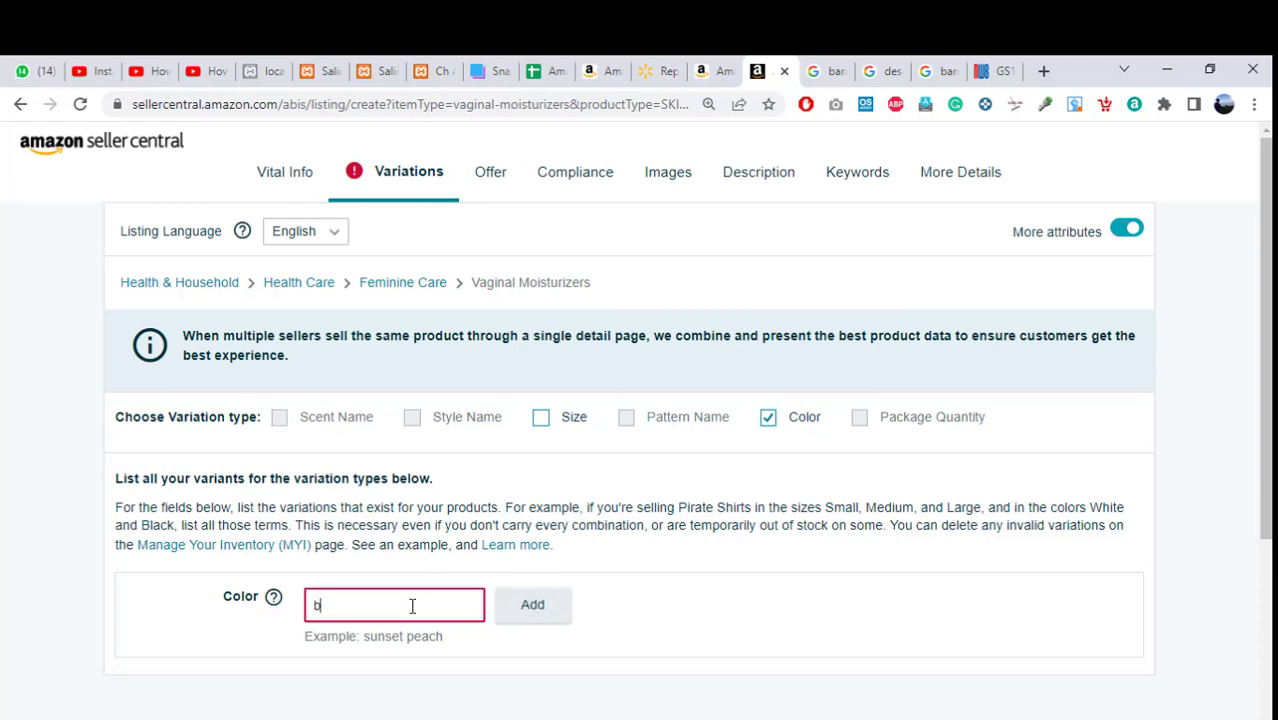
text(lack)
click(532, 605)
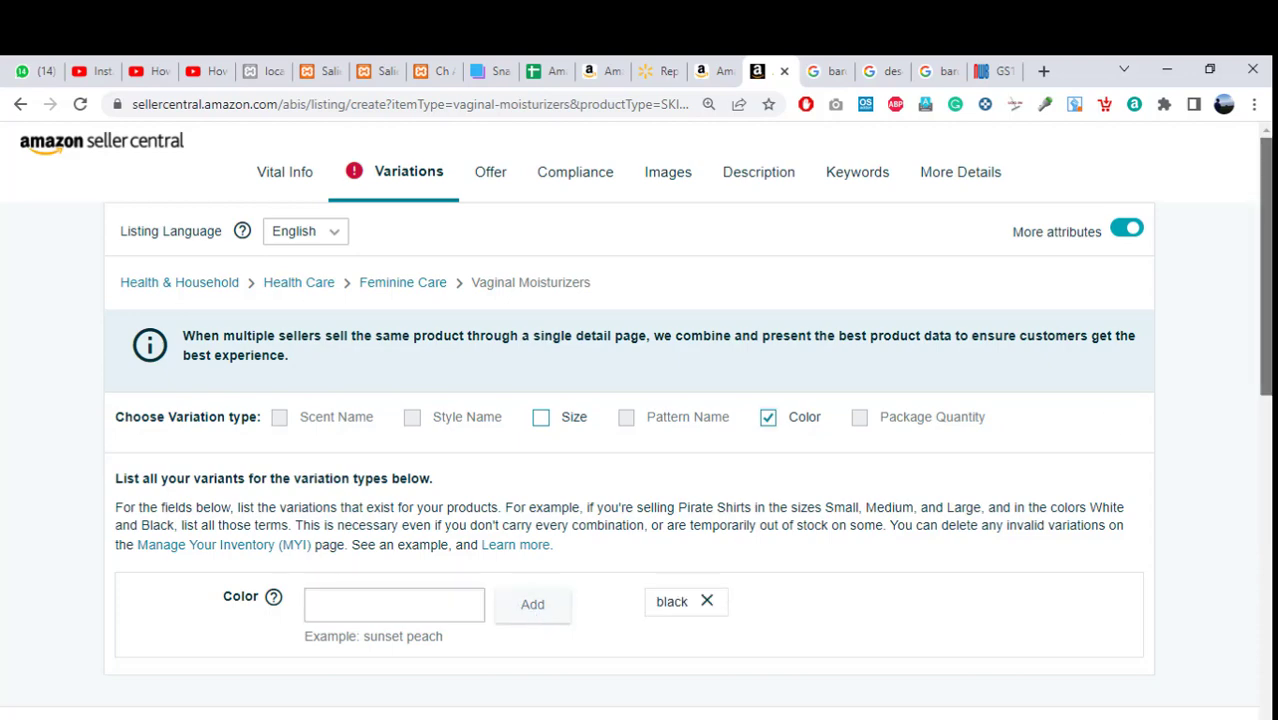
scroll(1265, 300, down, 2)
scroll(772, 482, down, 1)
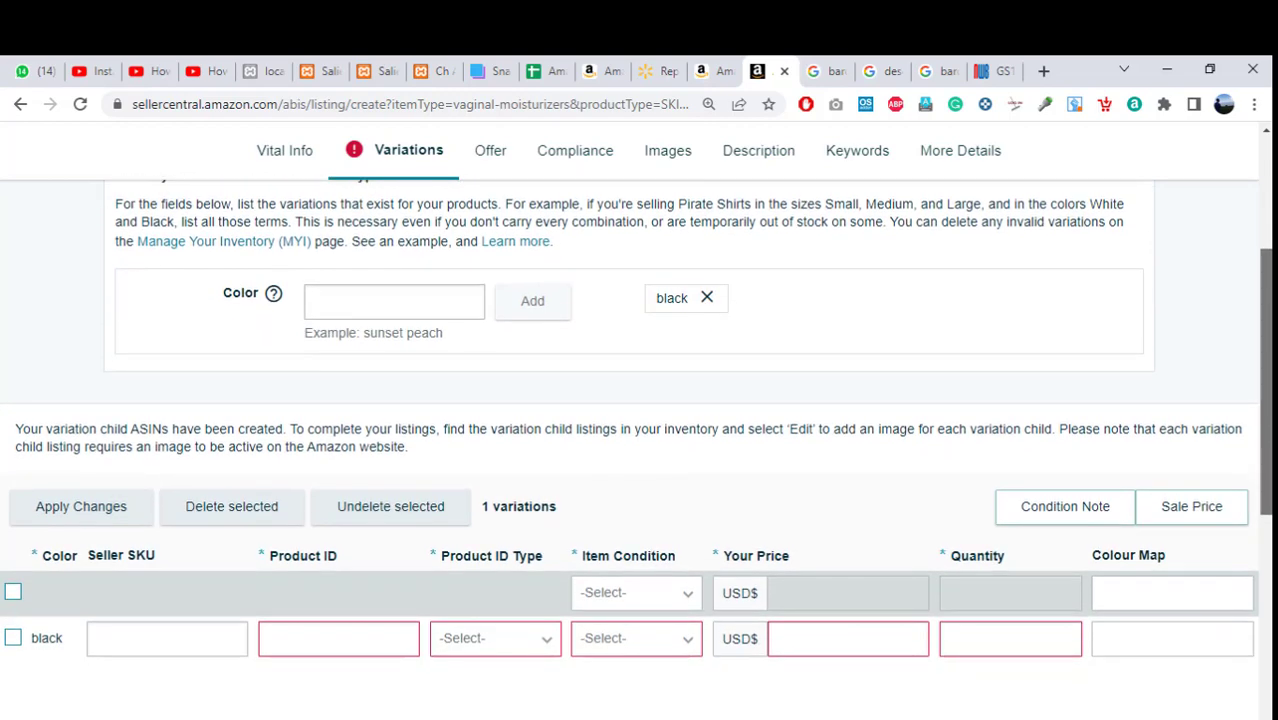
scroll(1265, 400, down, 1)
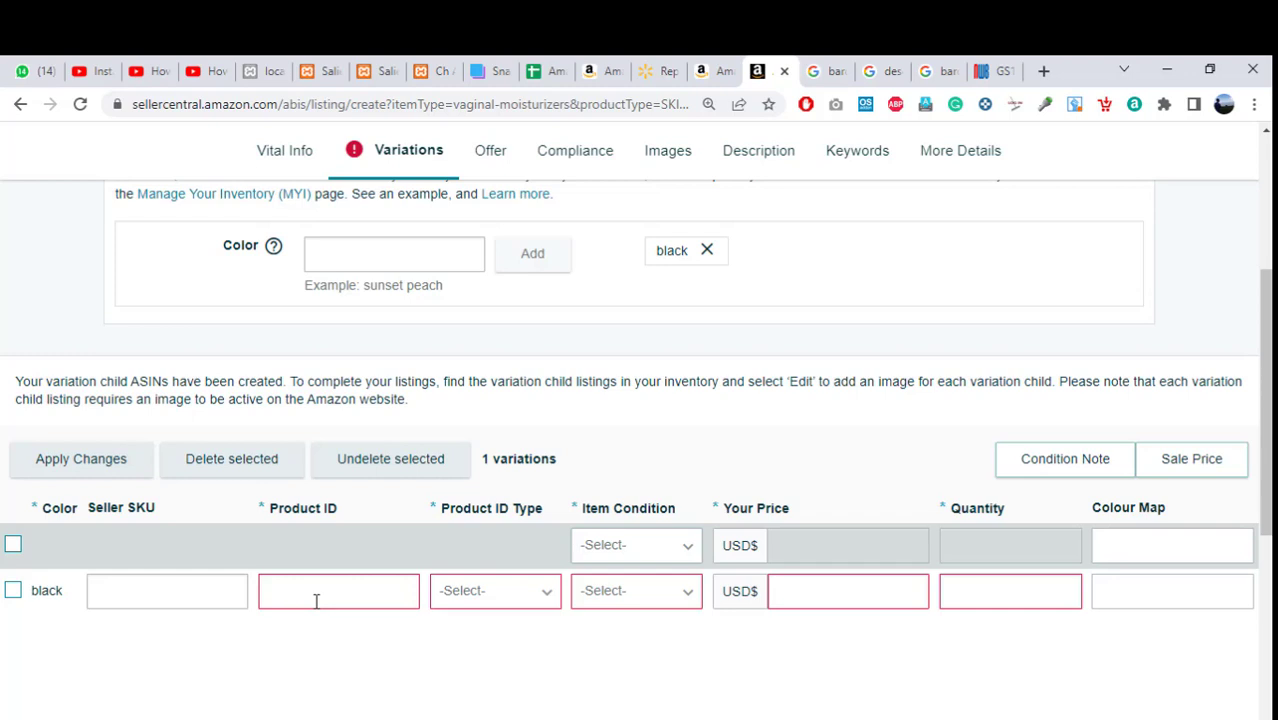
click(349, 598)
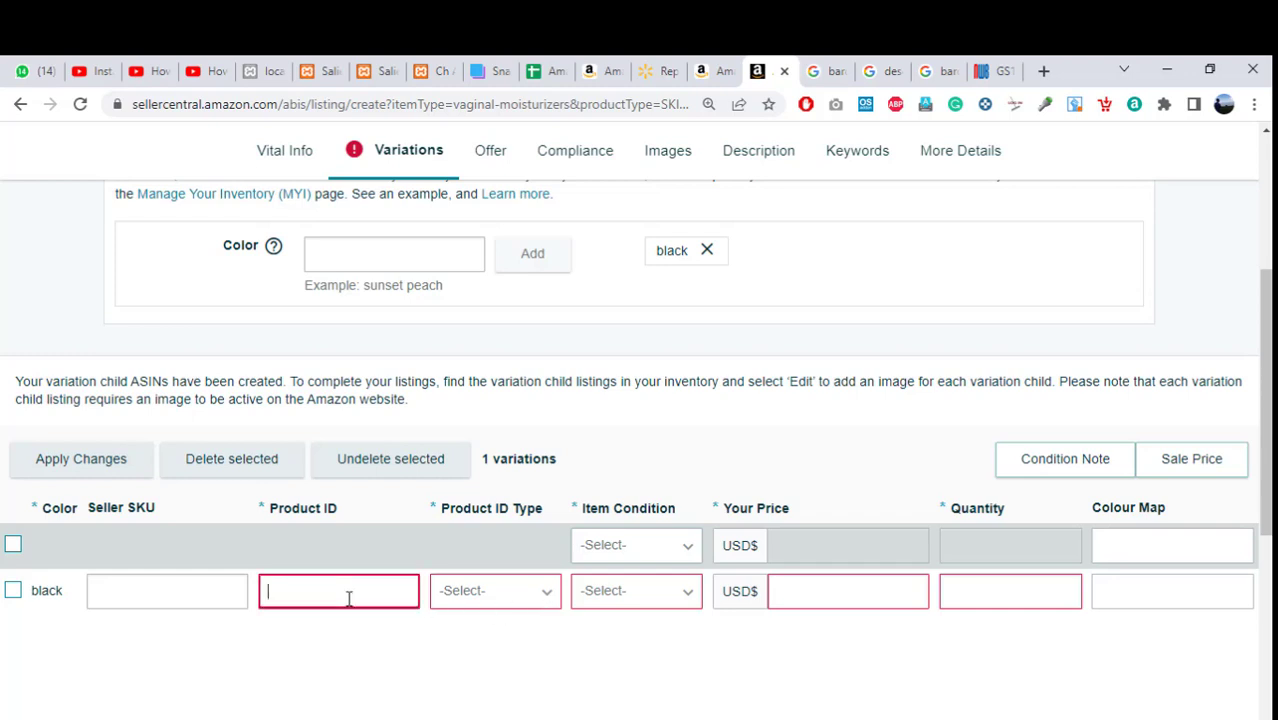
text(5465765767)
click(433, 666)
click(497, 591)
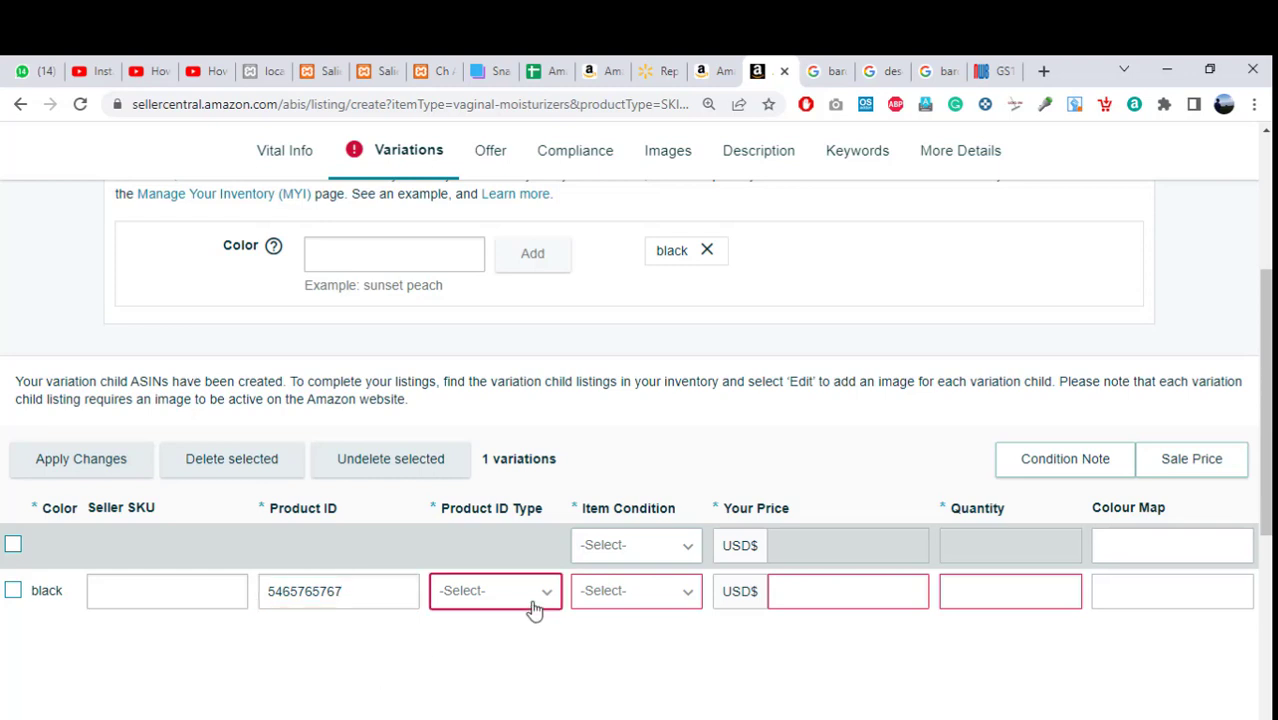
click(462, 697)
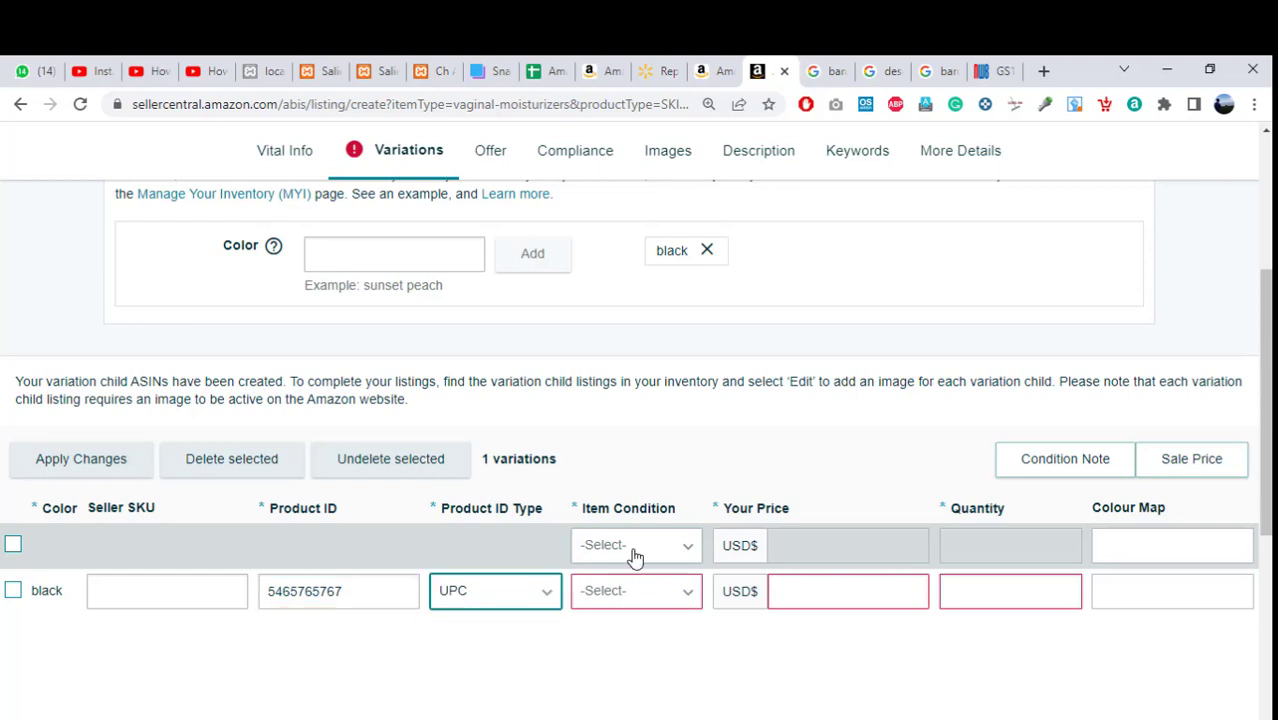
click(650, 610)
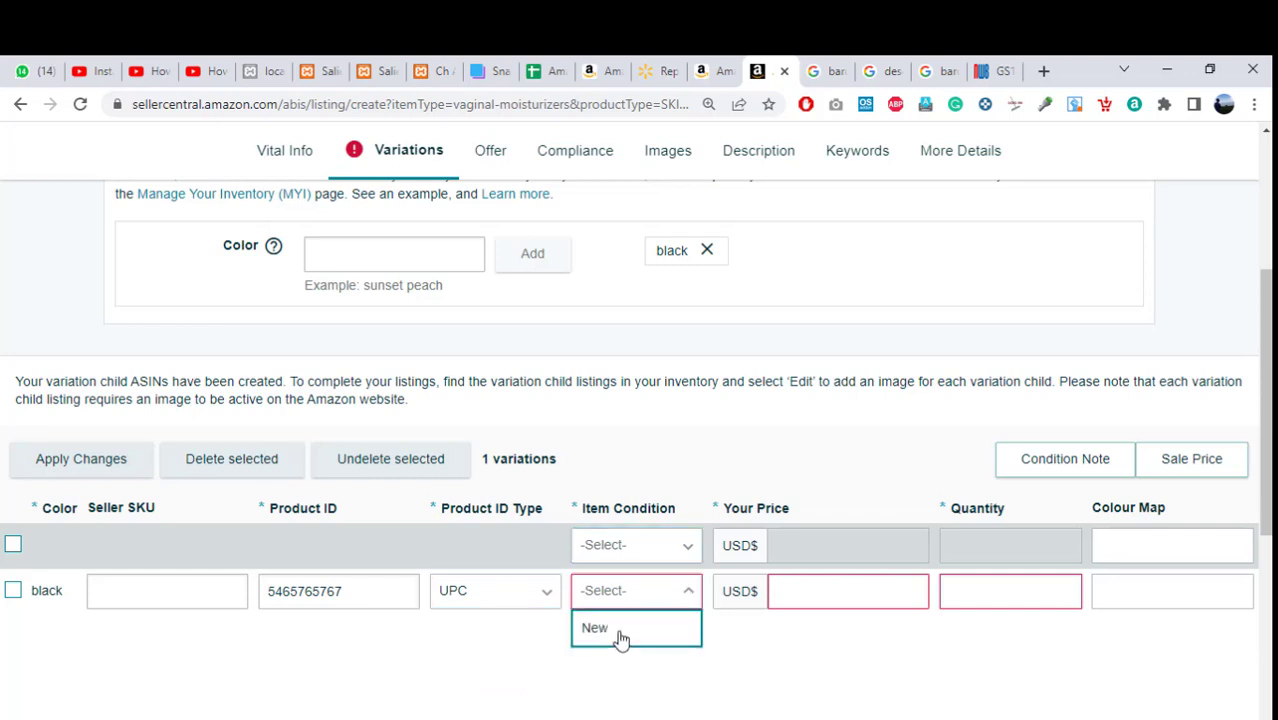
click(621, 630)
Set the black variation's price 10.00, quantity 2 and Colour Map Black, then enter 'white' as another colour.
click(799, 599)
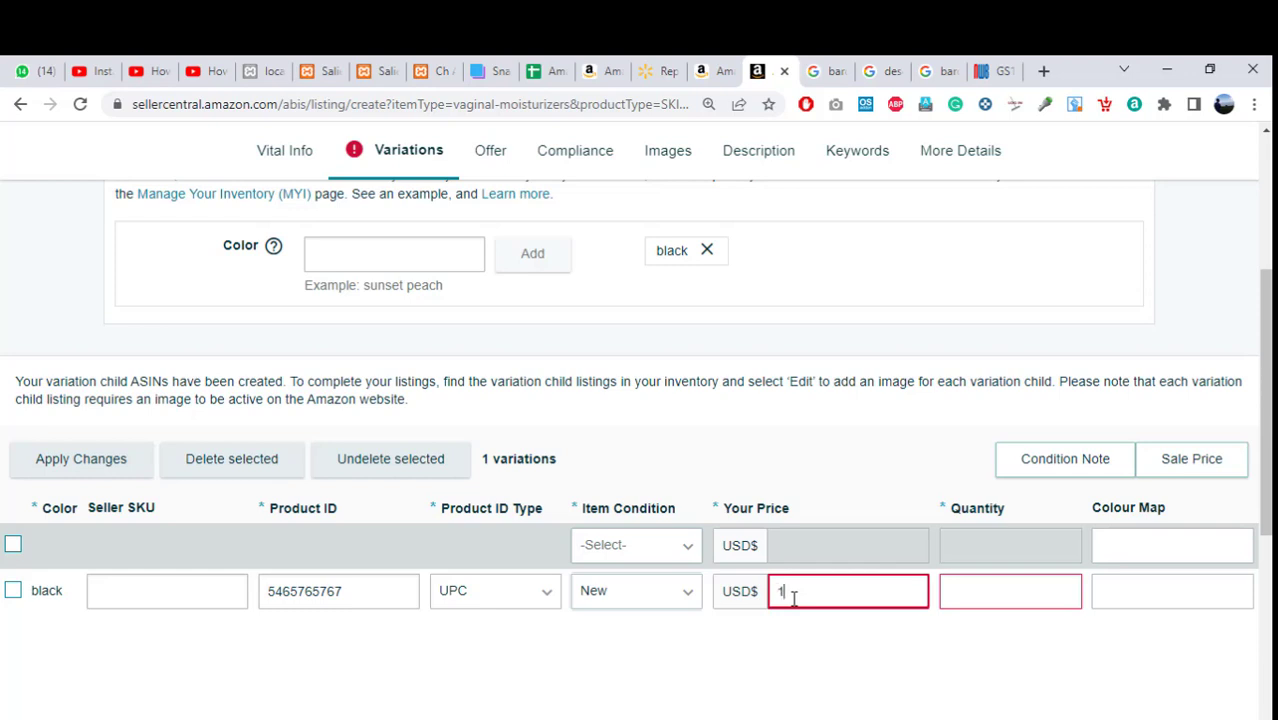
click(796, 640)
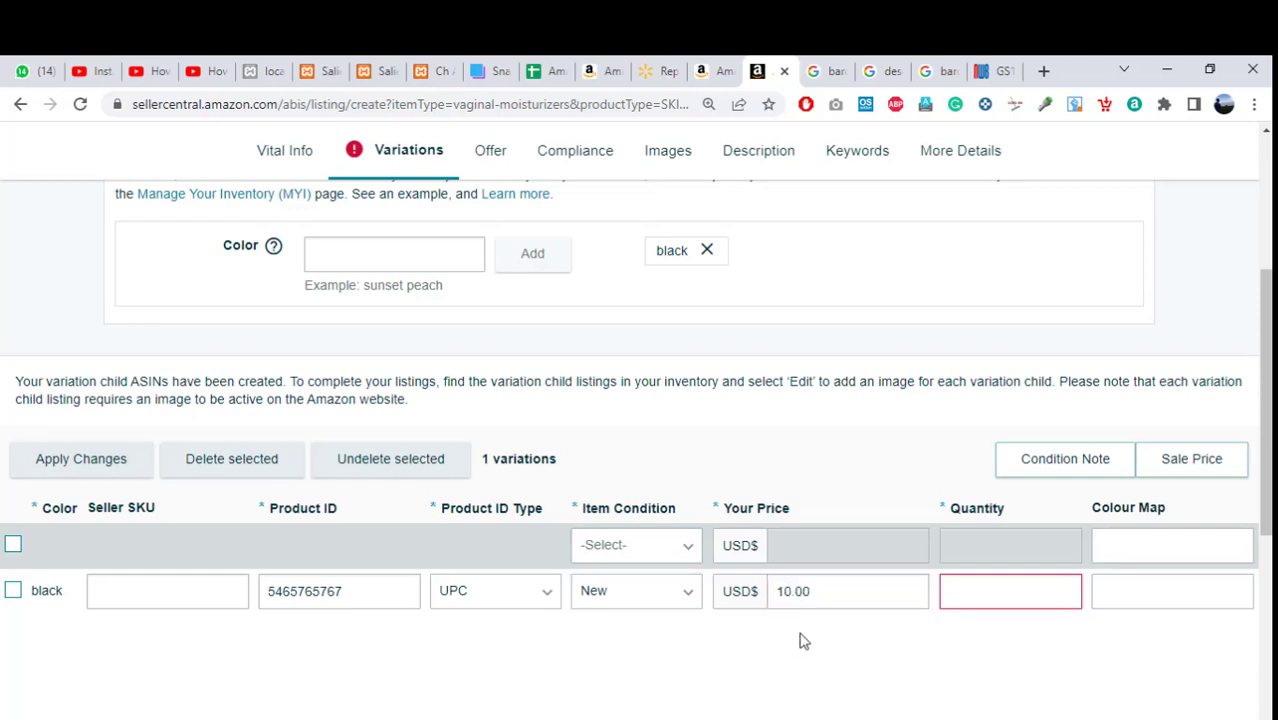
click(1019, 599)
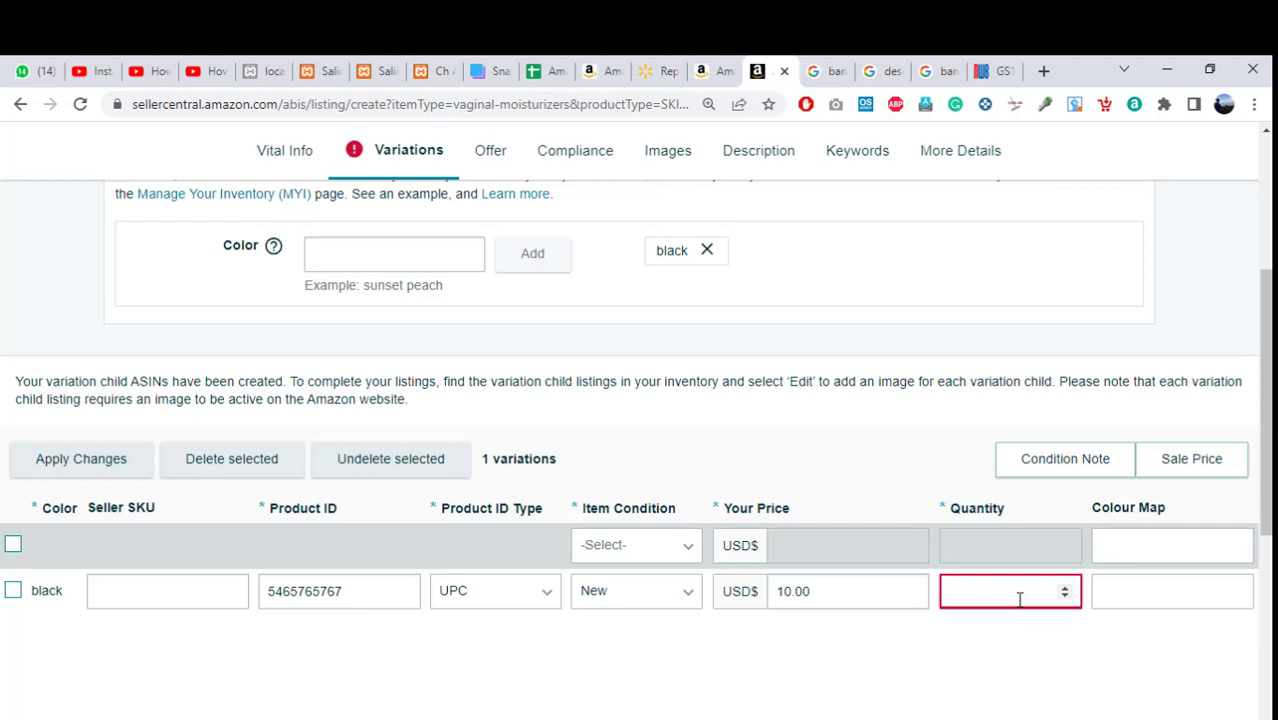
text(2)
click(1044, 645)
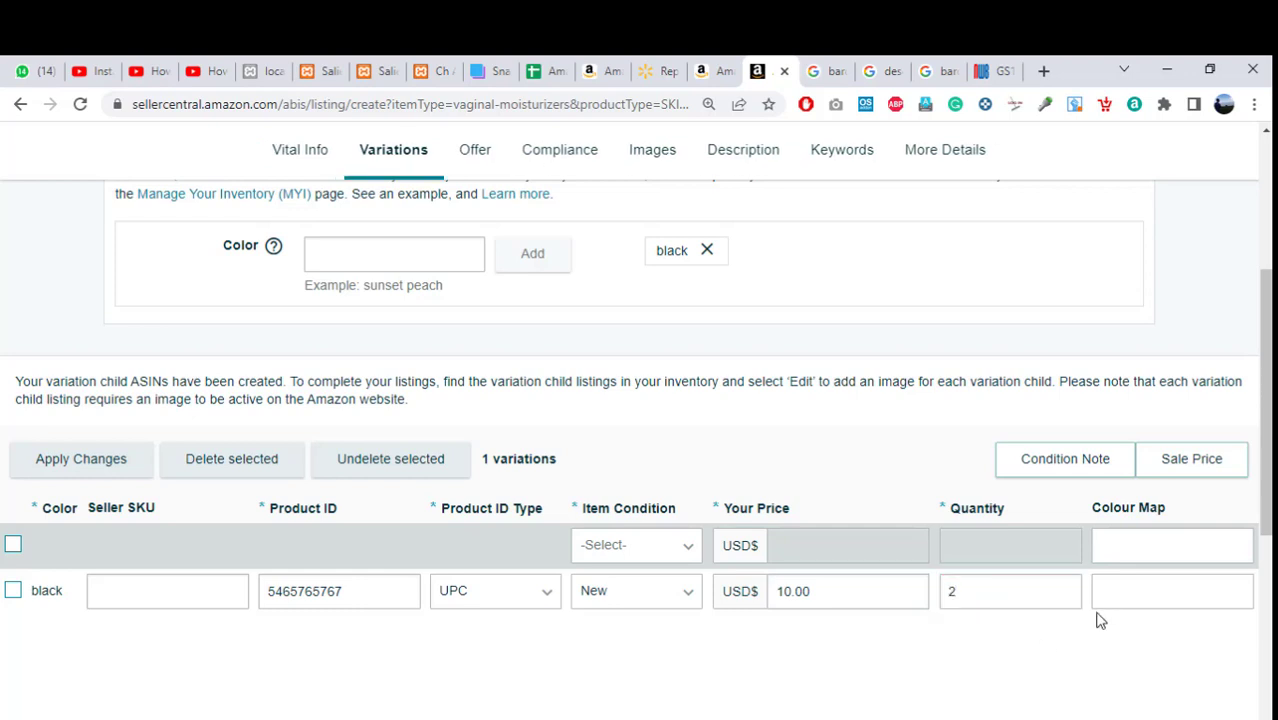
click(1118, 600)
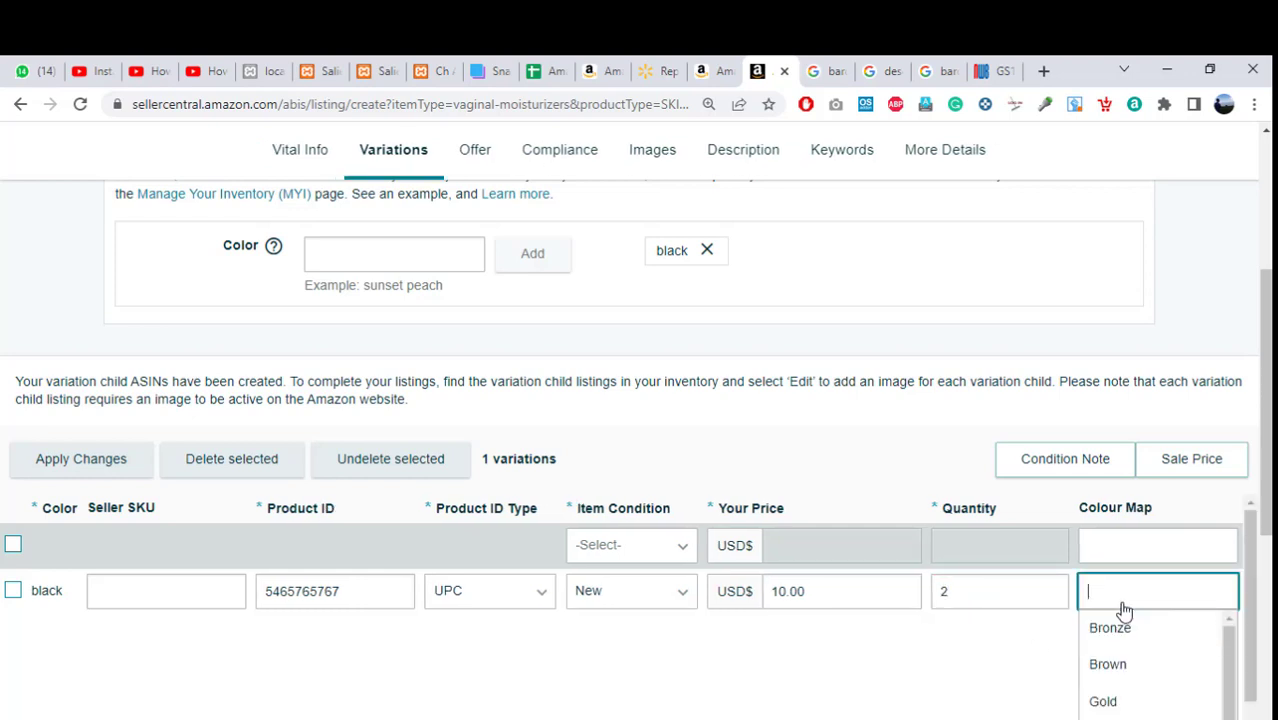
text(bla)
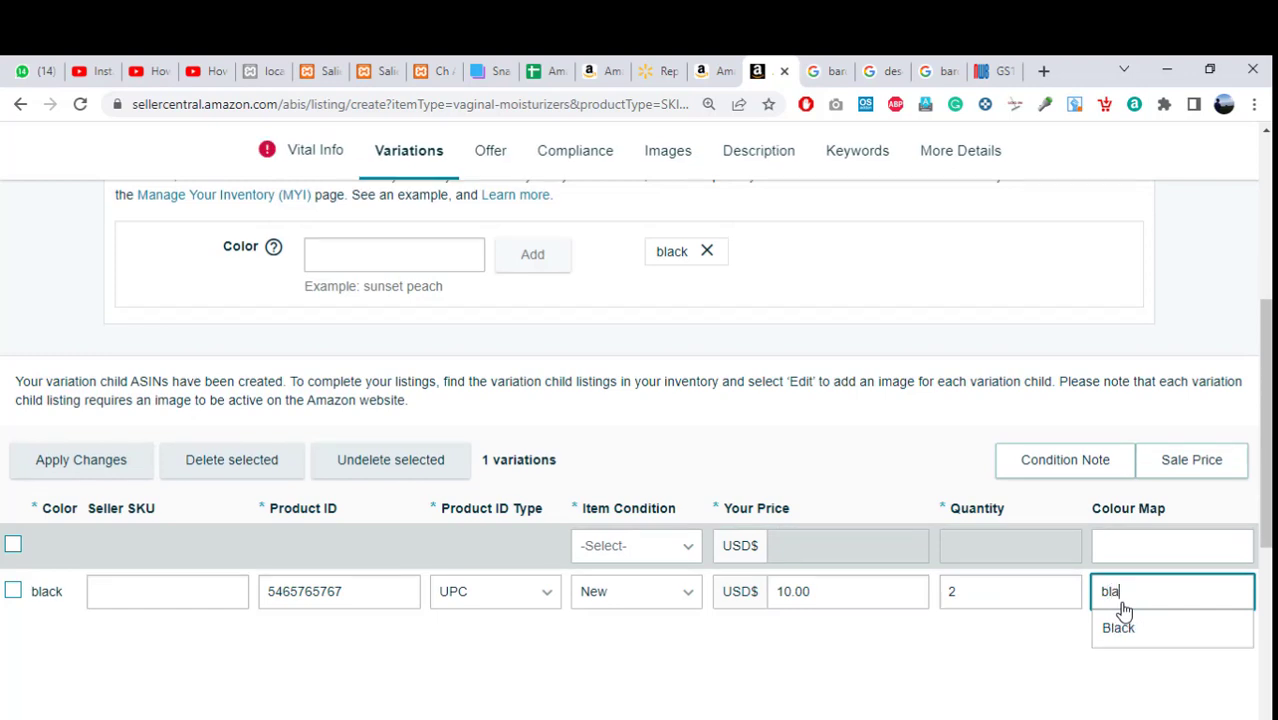
text(ck)
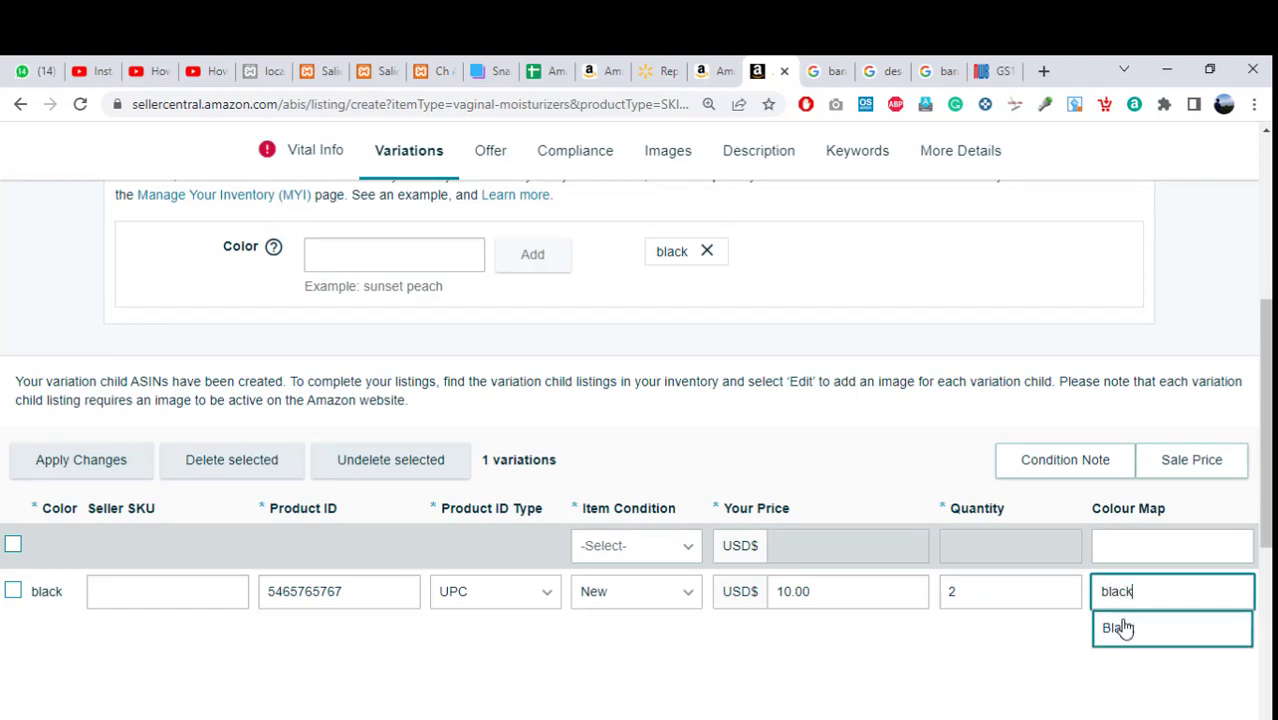
click(1120, 626)
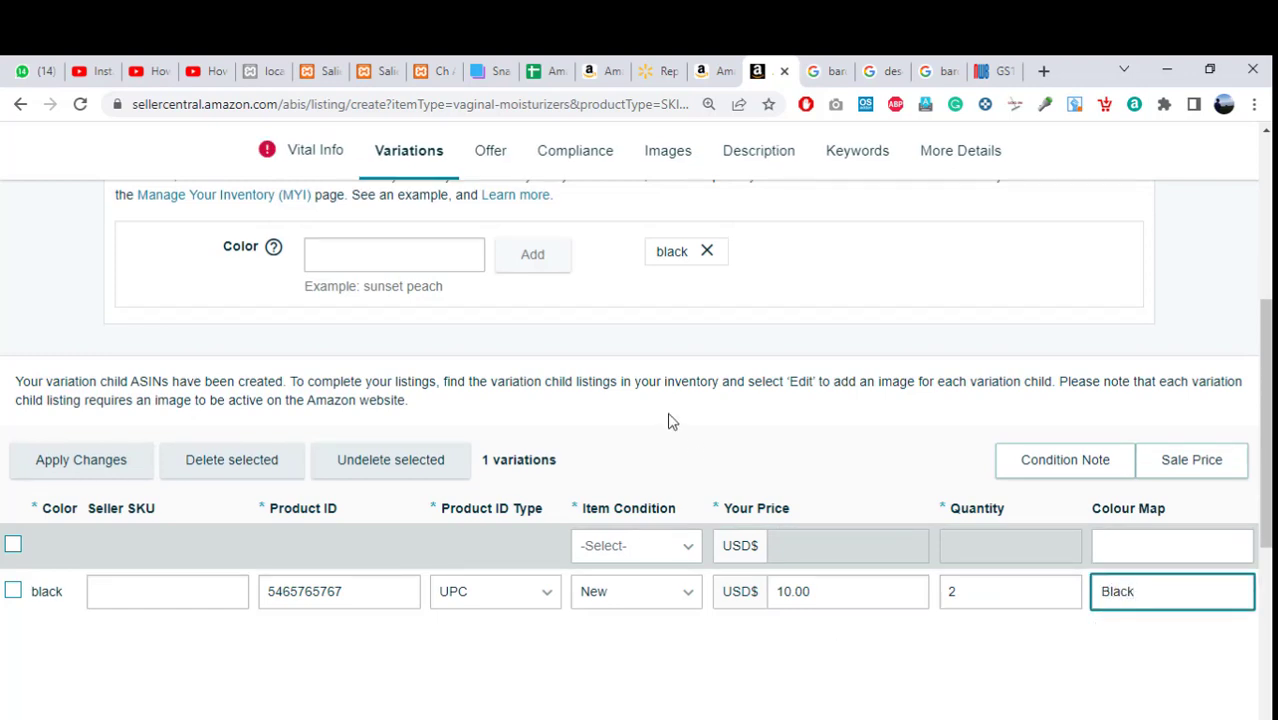
click(378, 250)
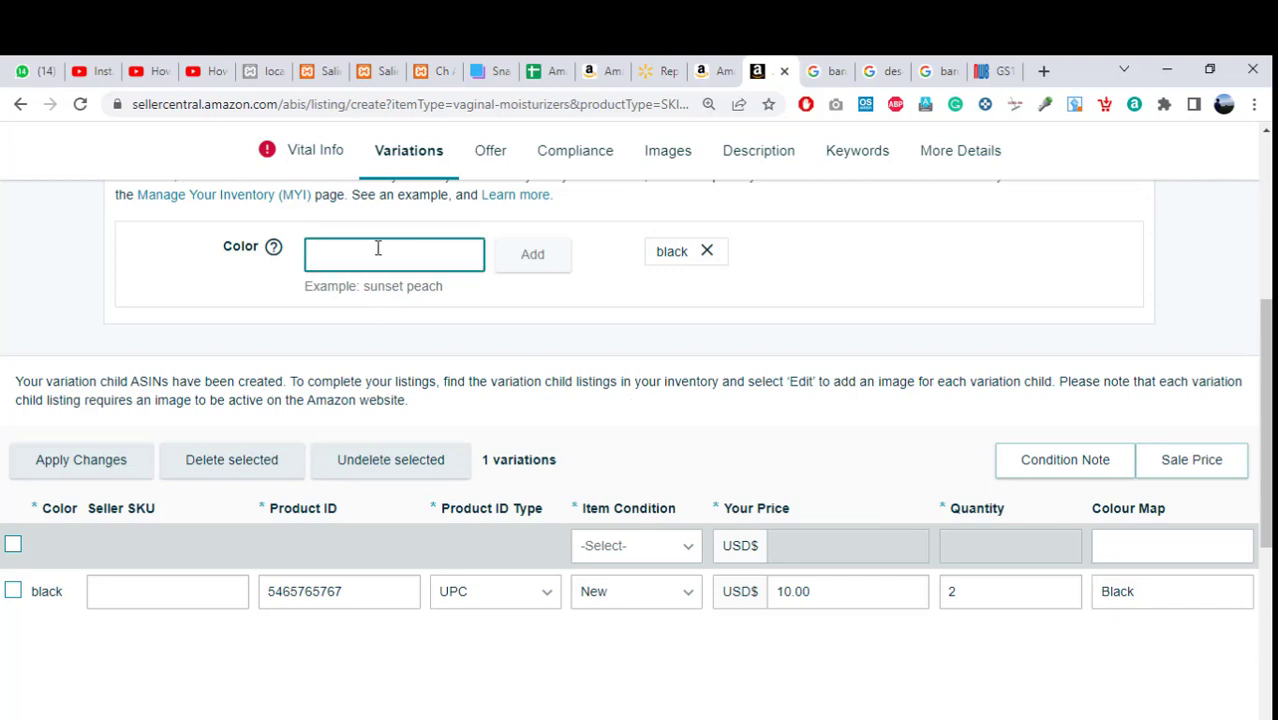
text(whit)
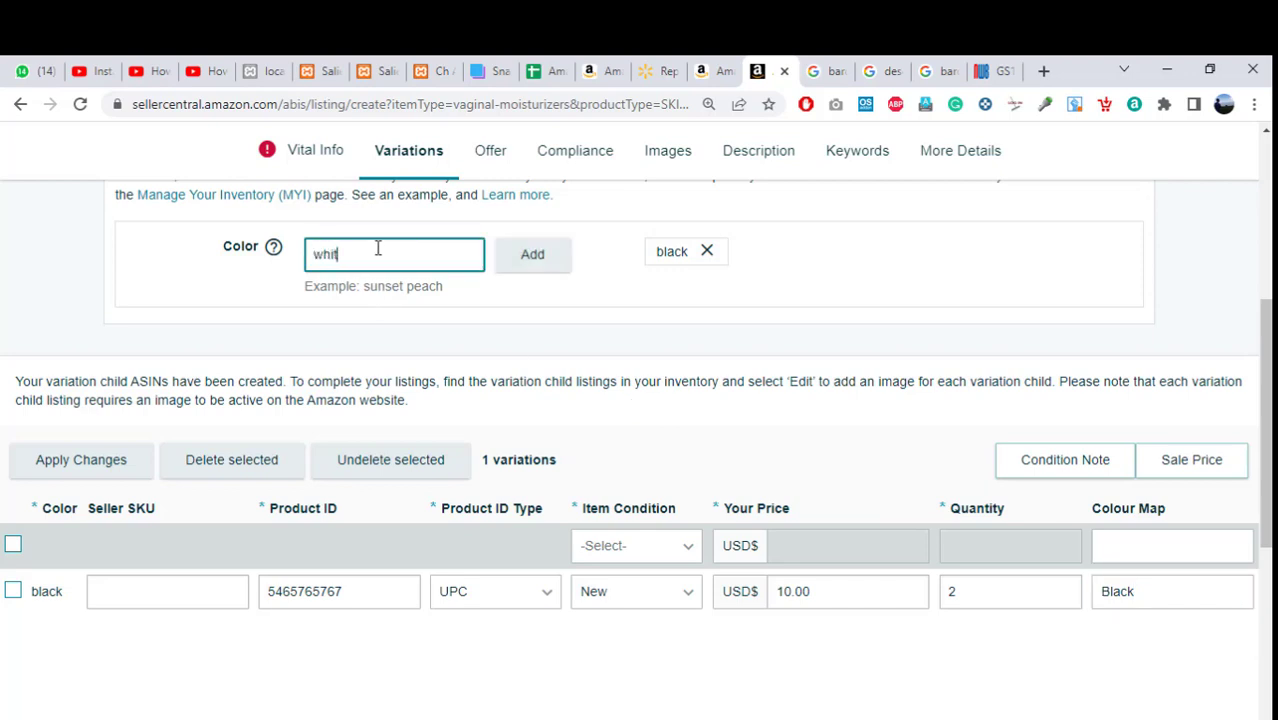
text(e)
Add white as a colour variation with product ID 567687689.
click(535, 256)
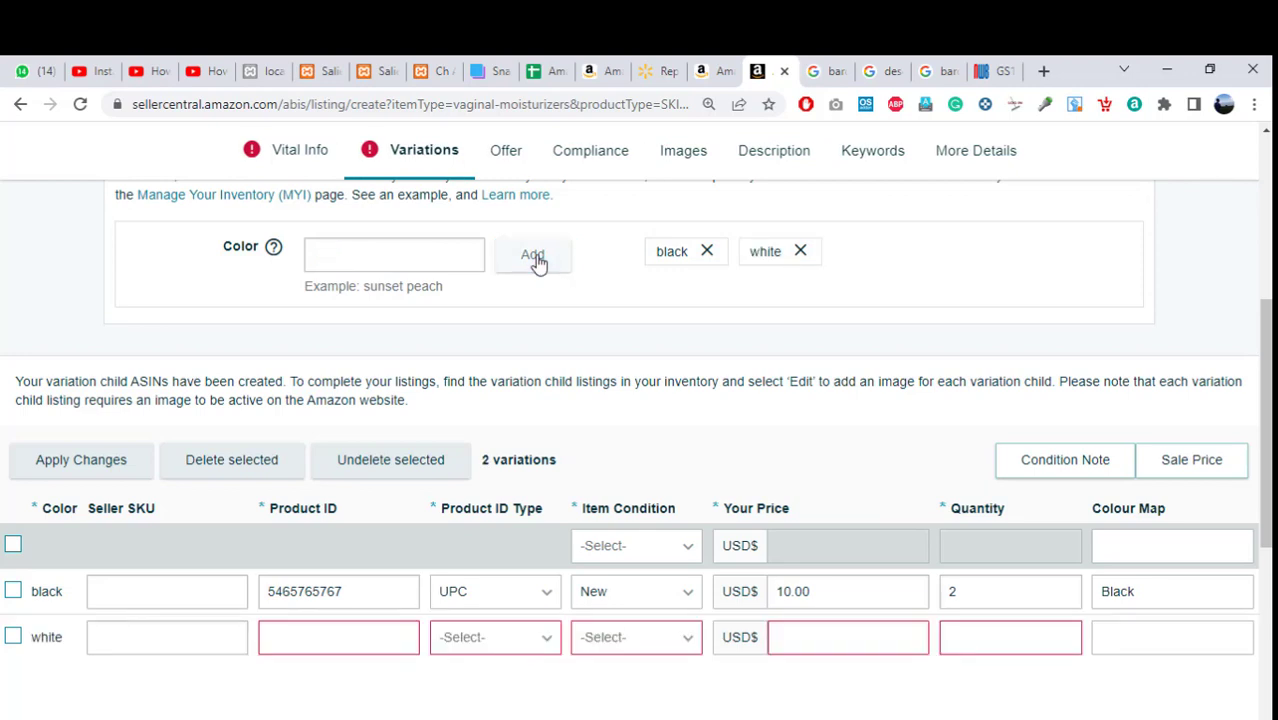
click(392, 652)
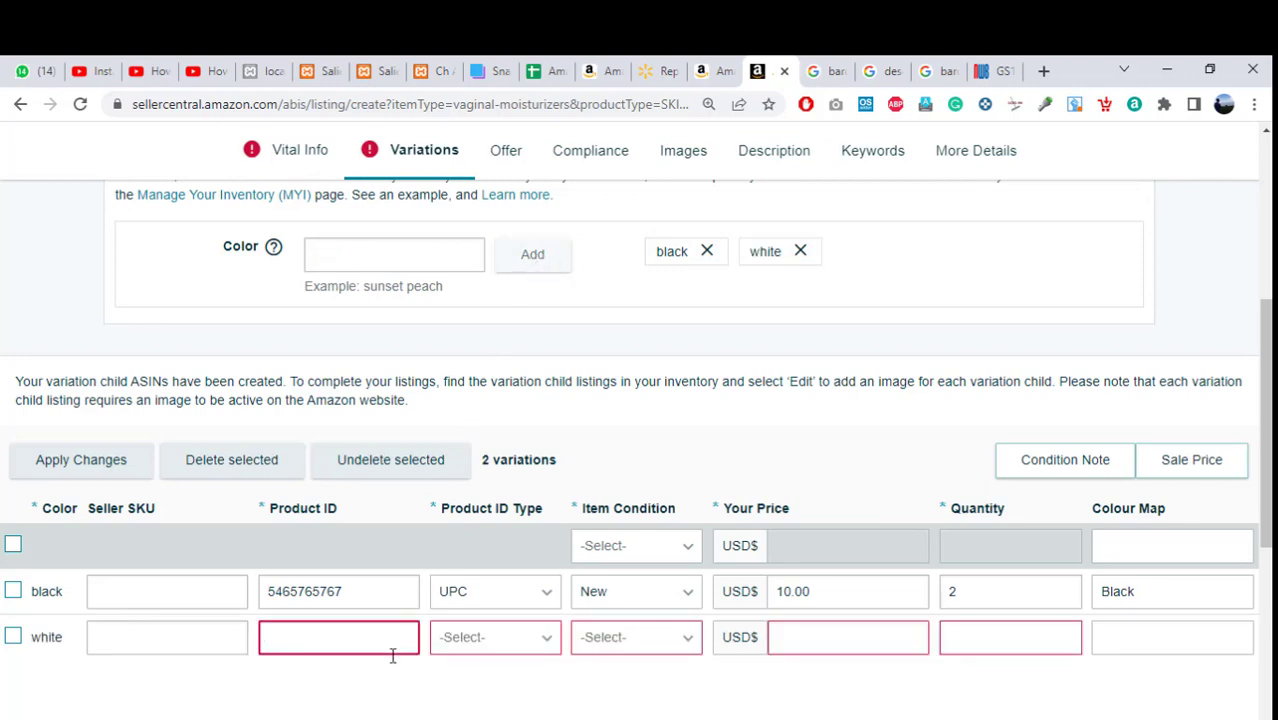
text(5676876899)
click(410, 694)
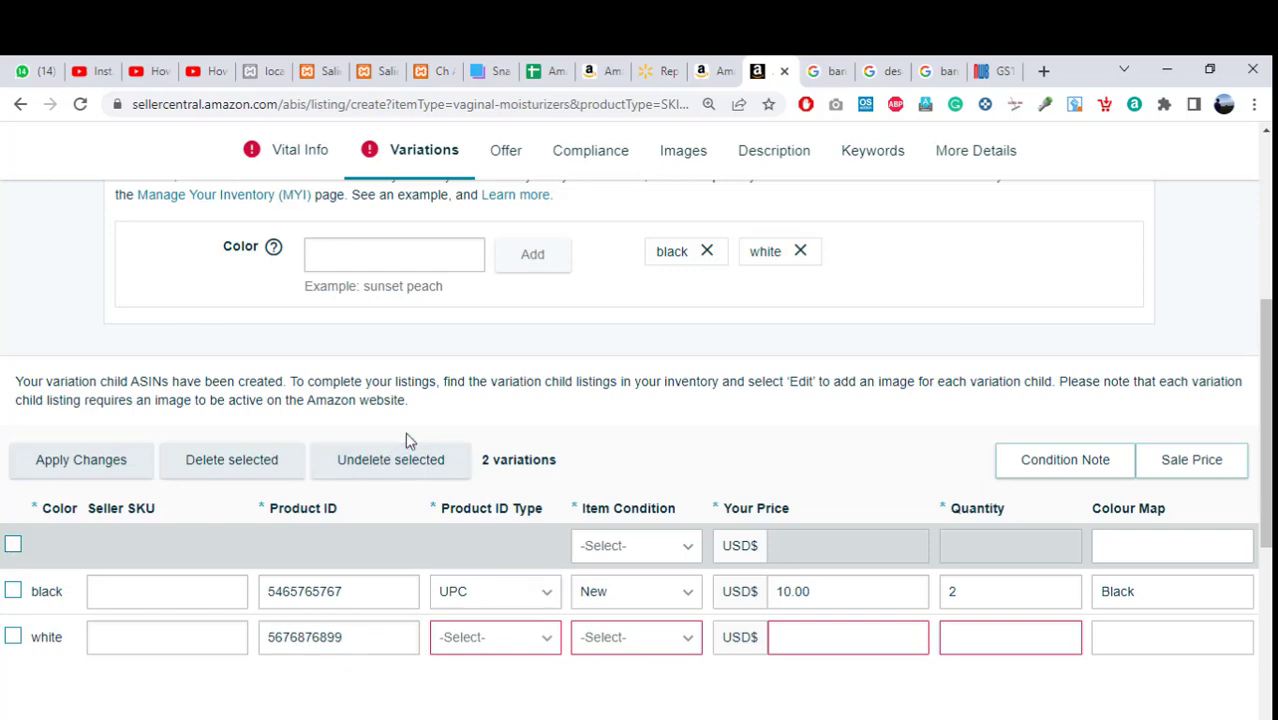
Delete the black and white variations, untick Color as a variation type, and go to Offer.
click(708, 253)
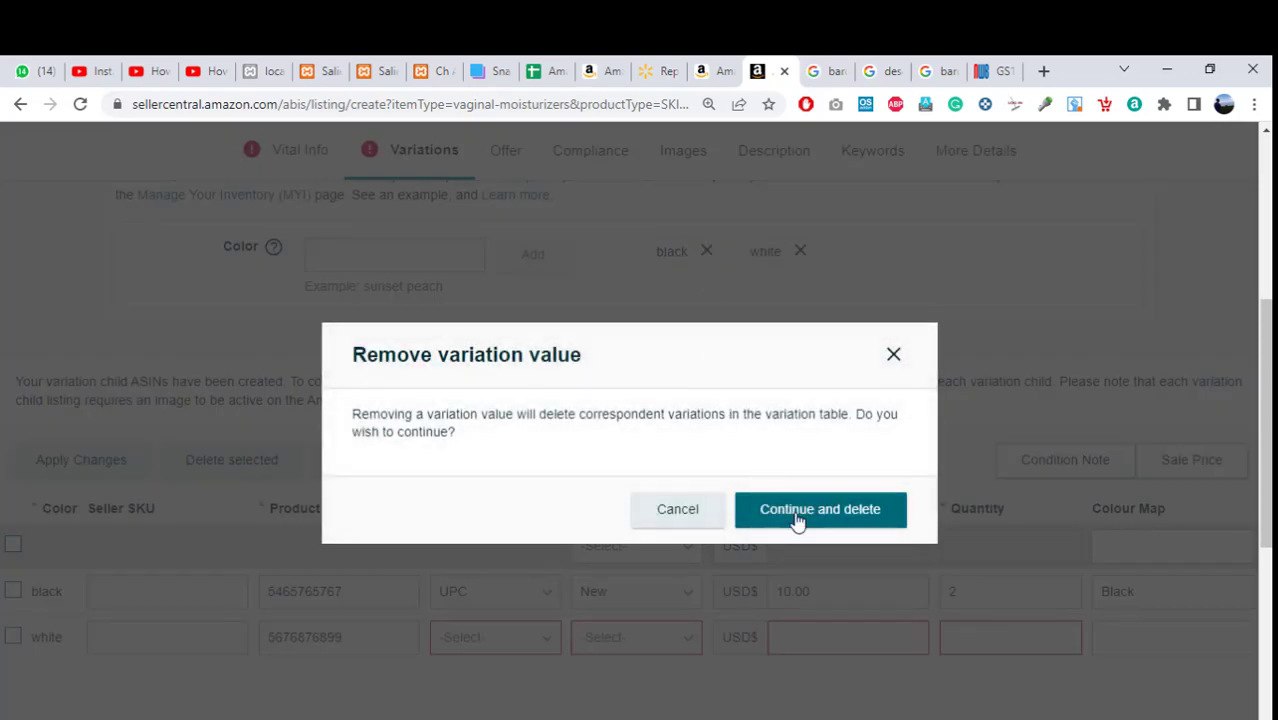
click(799, 516)
click(707, 252)
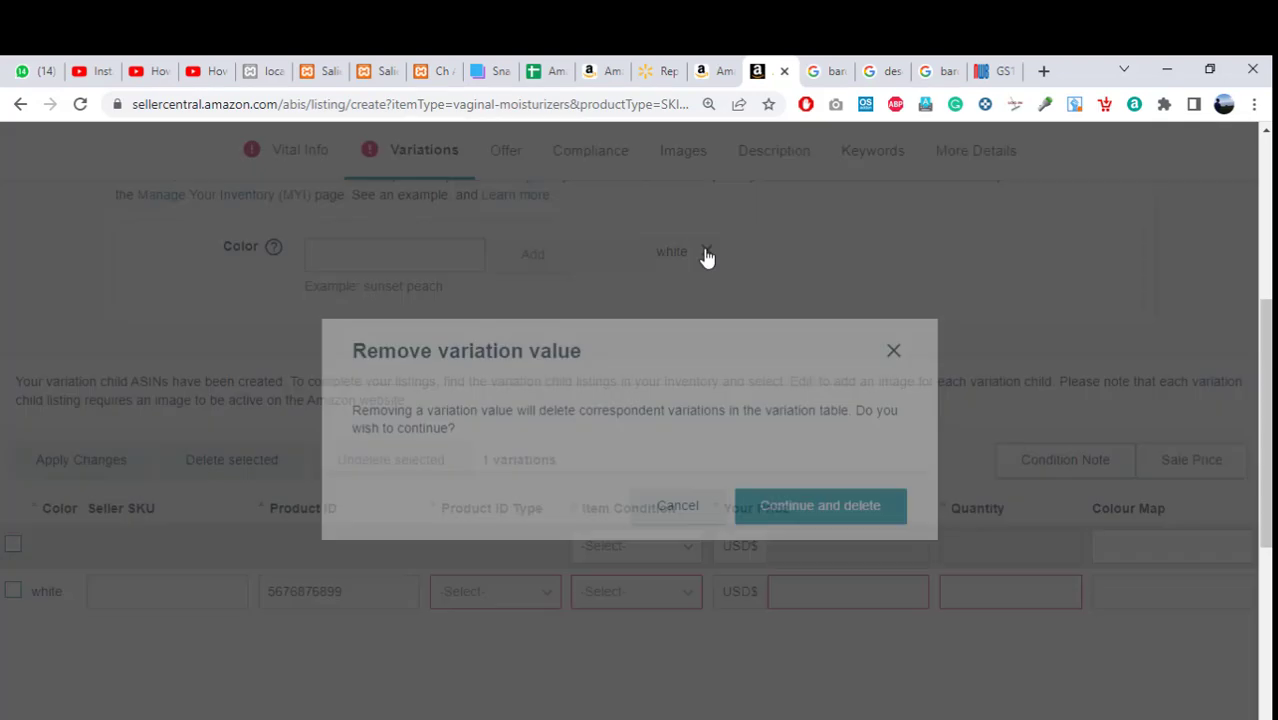
click(786, 514)
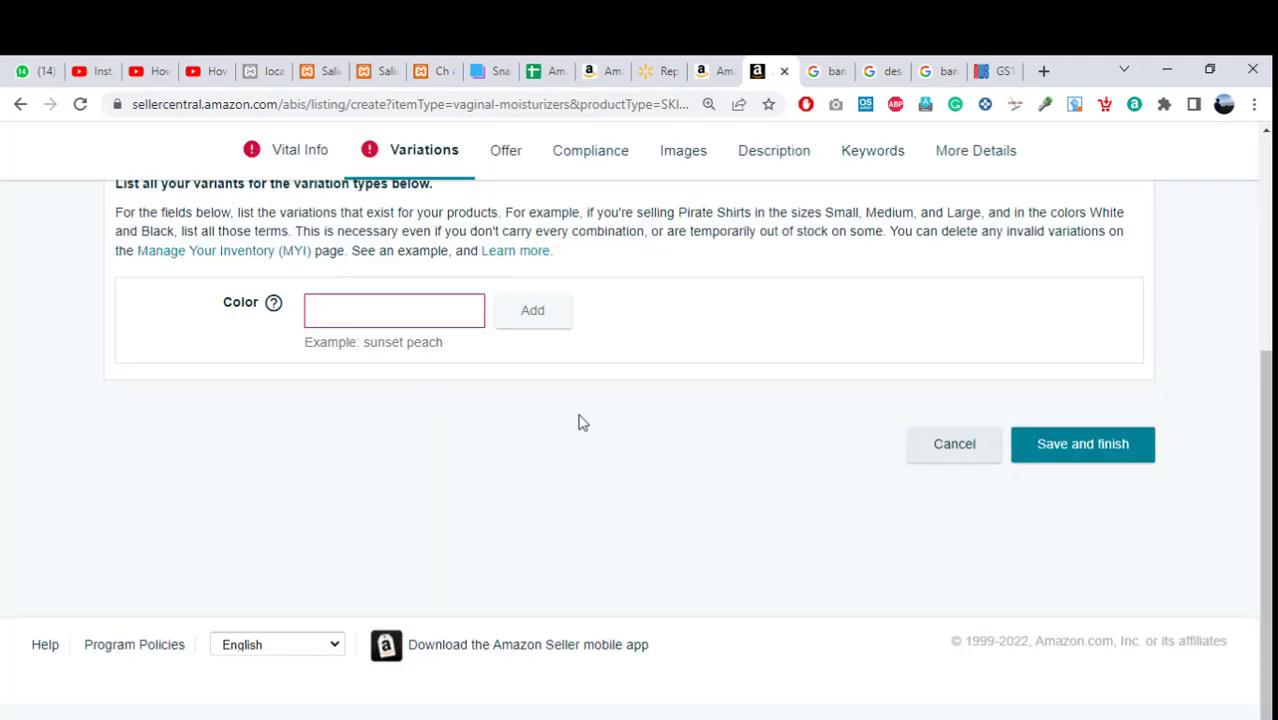
scroll(815, 400, up, 2)
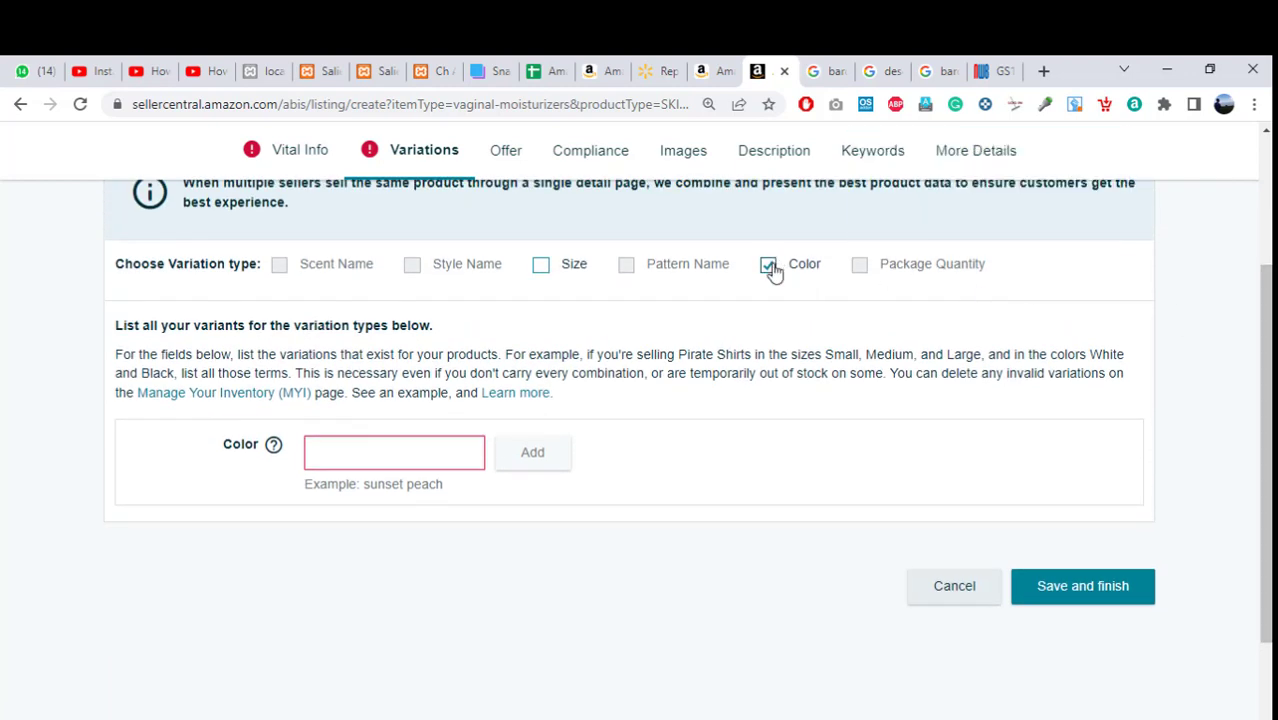
click(769, 267)
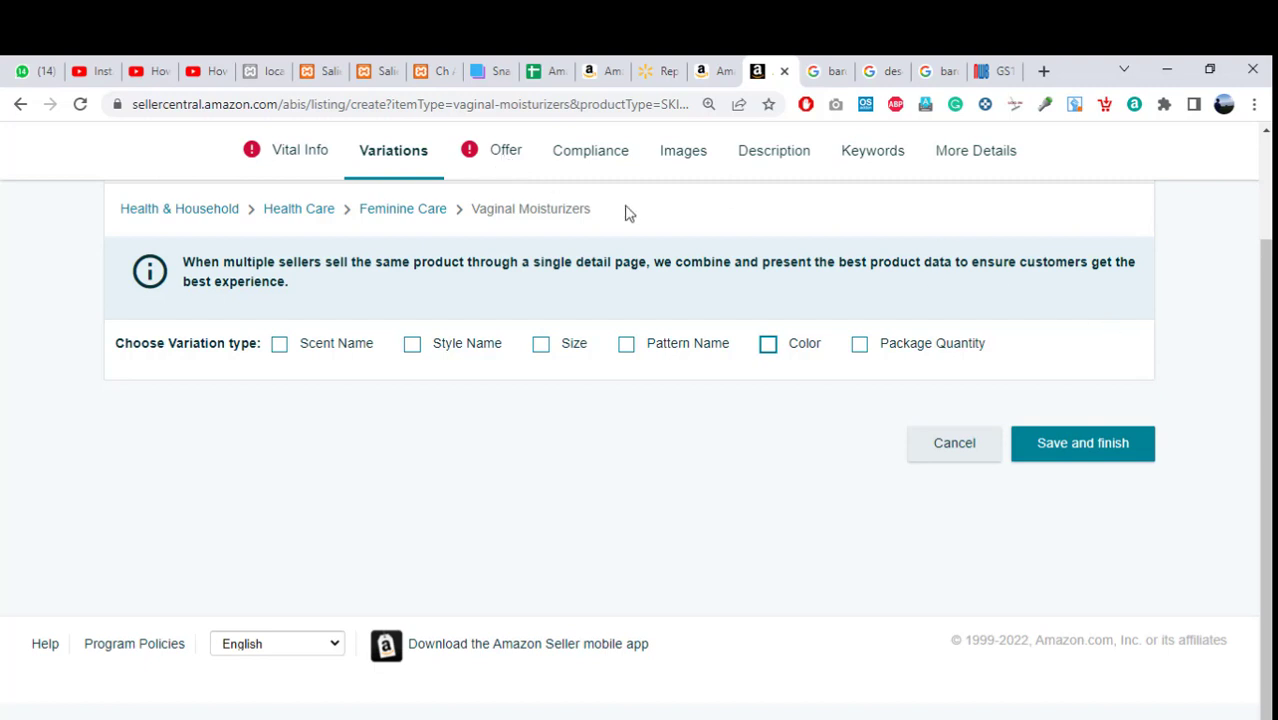
click(505, 152)
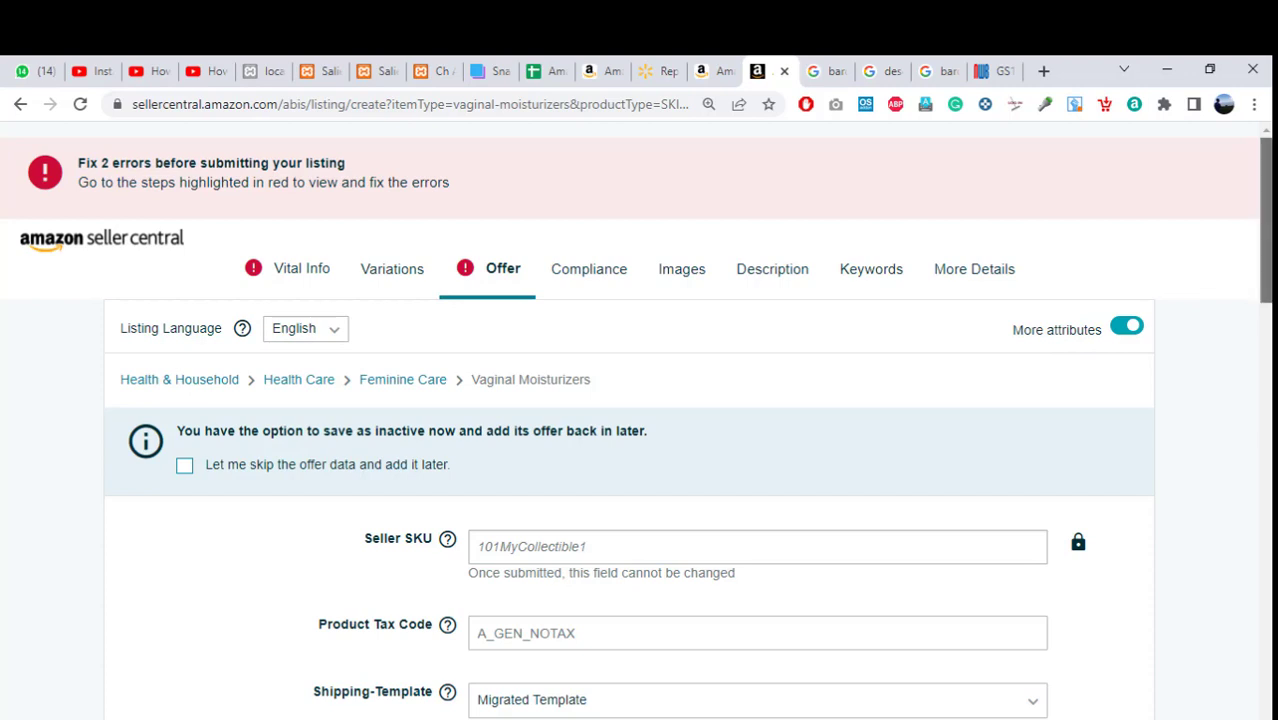
scroll(1265, 230, down, 1)
scroll(688, 439, down, 2)
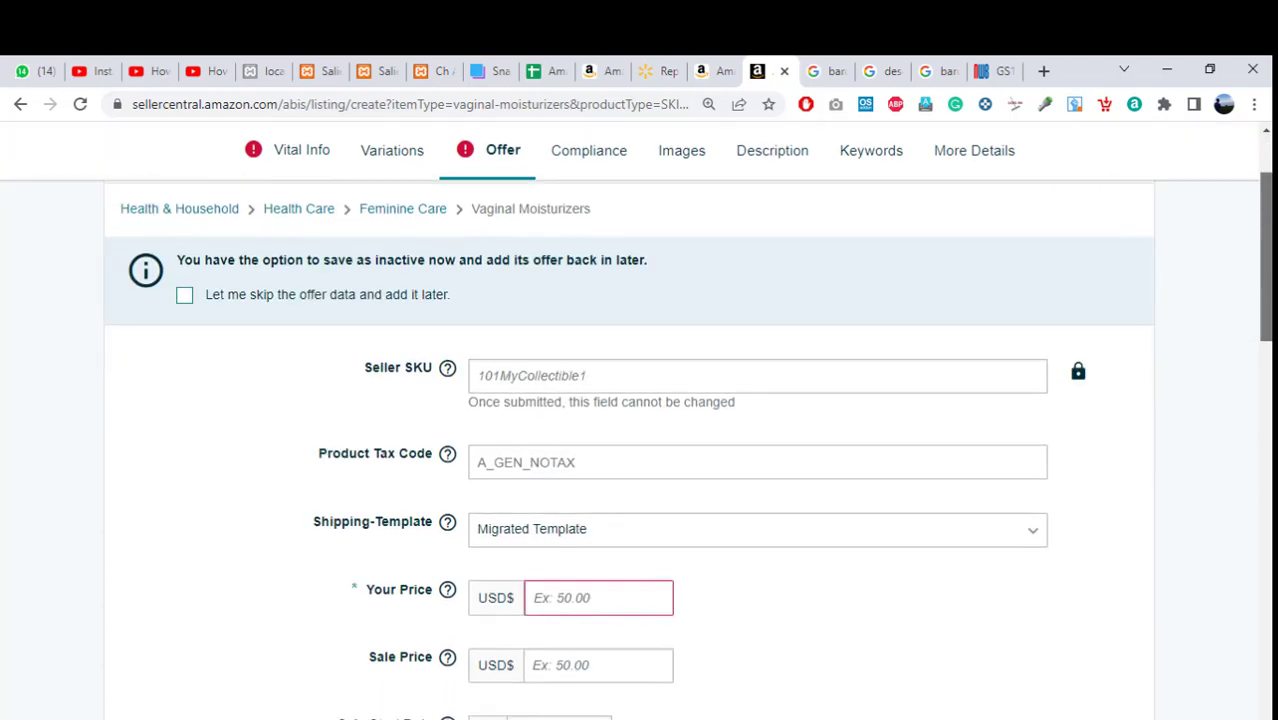
scroll(640, 420, up, 1)
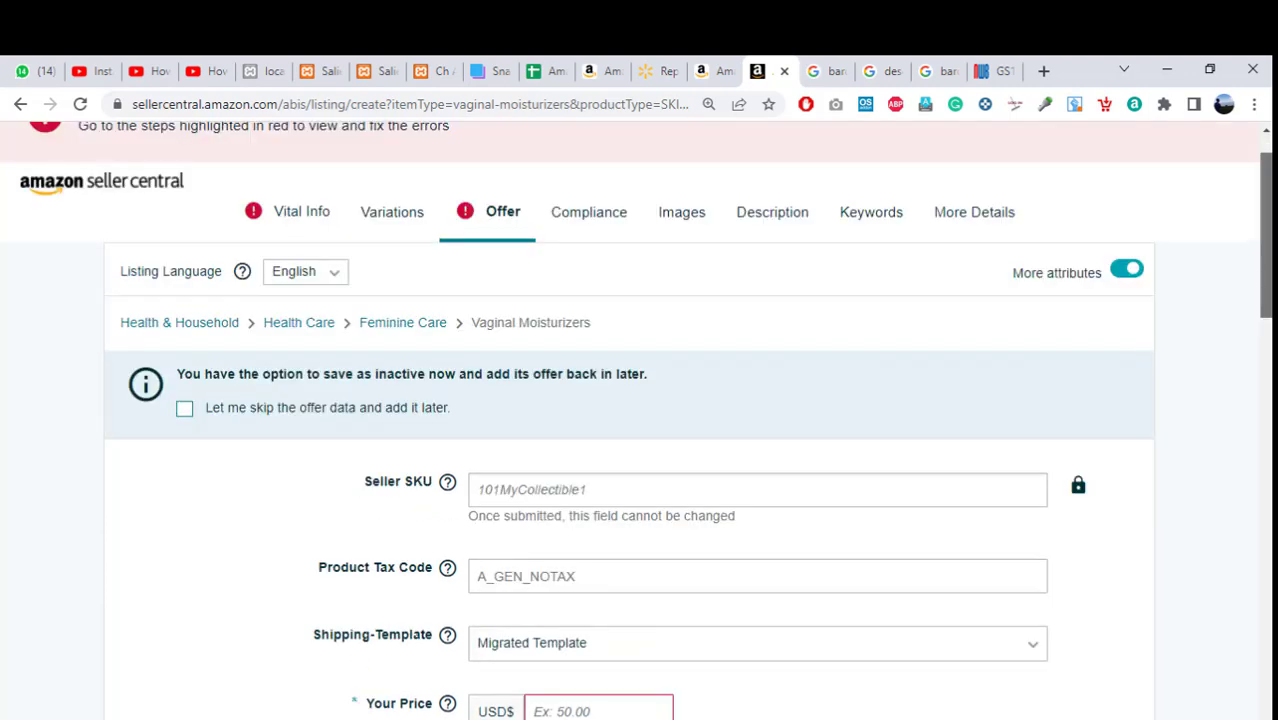
scroll(640, 420, down, 1)
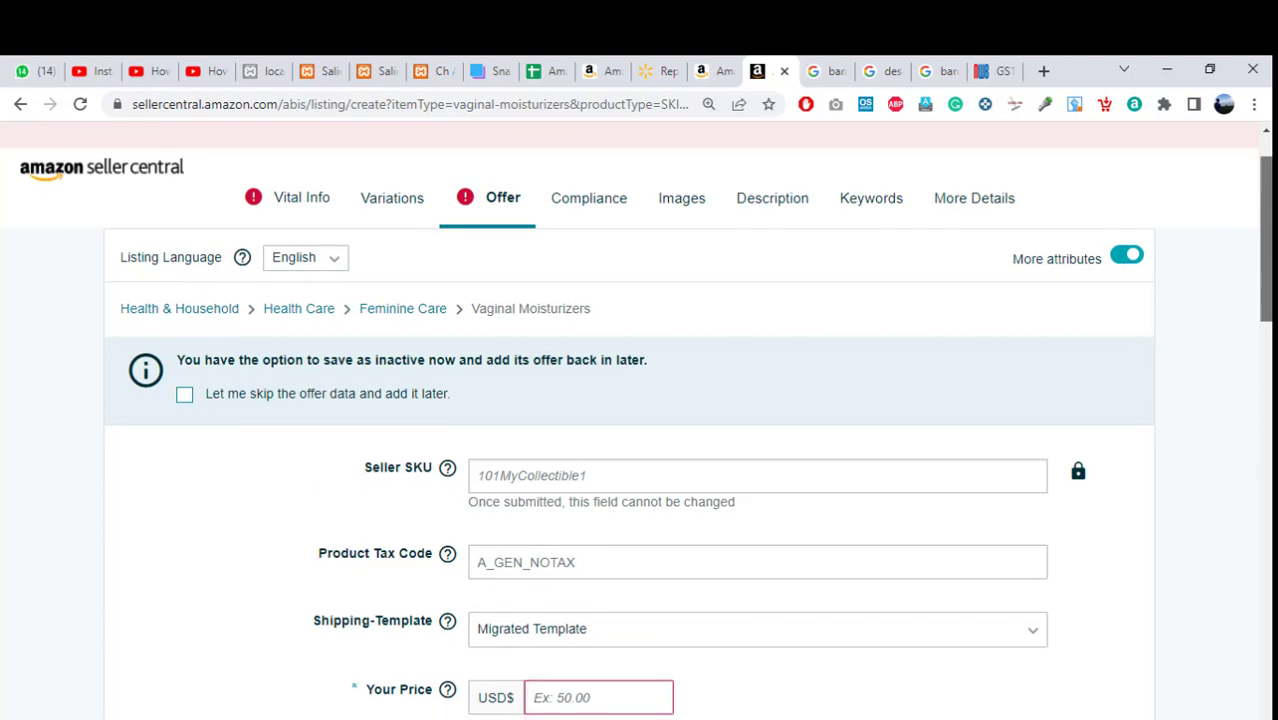
scroll(484, 415, down, 1)
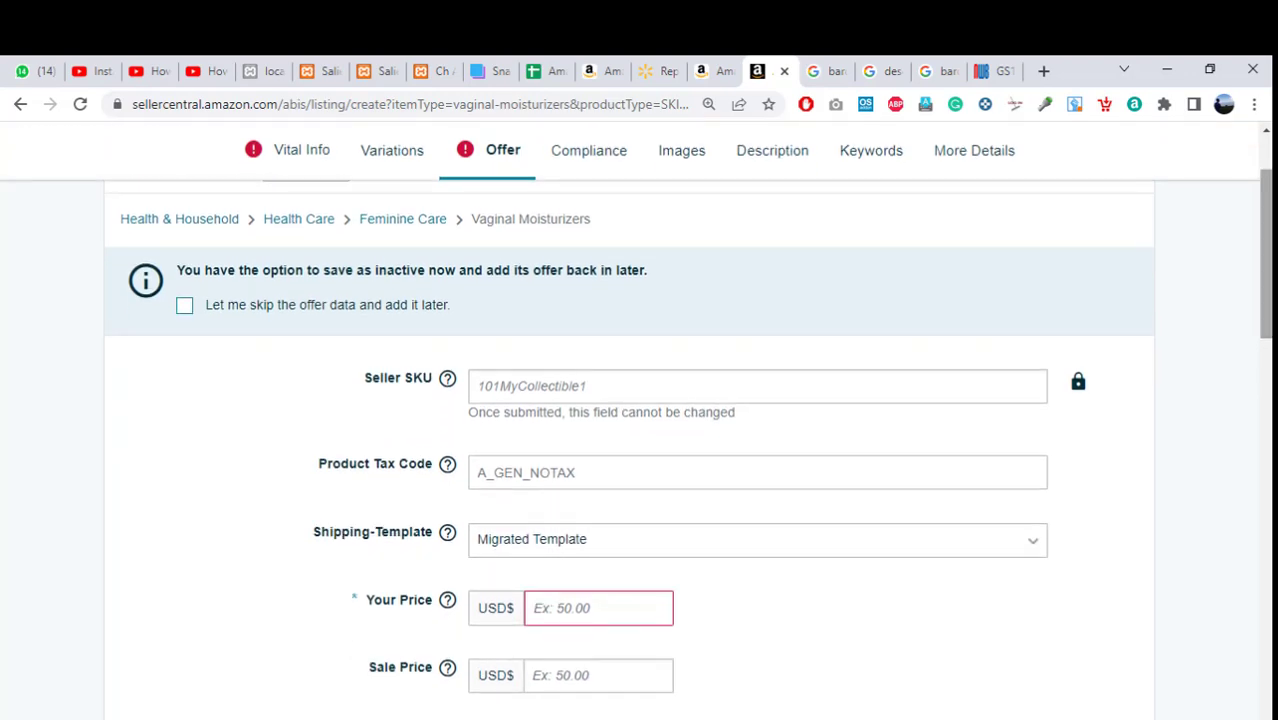
click(547, 388)
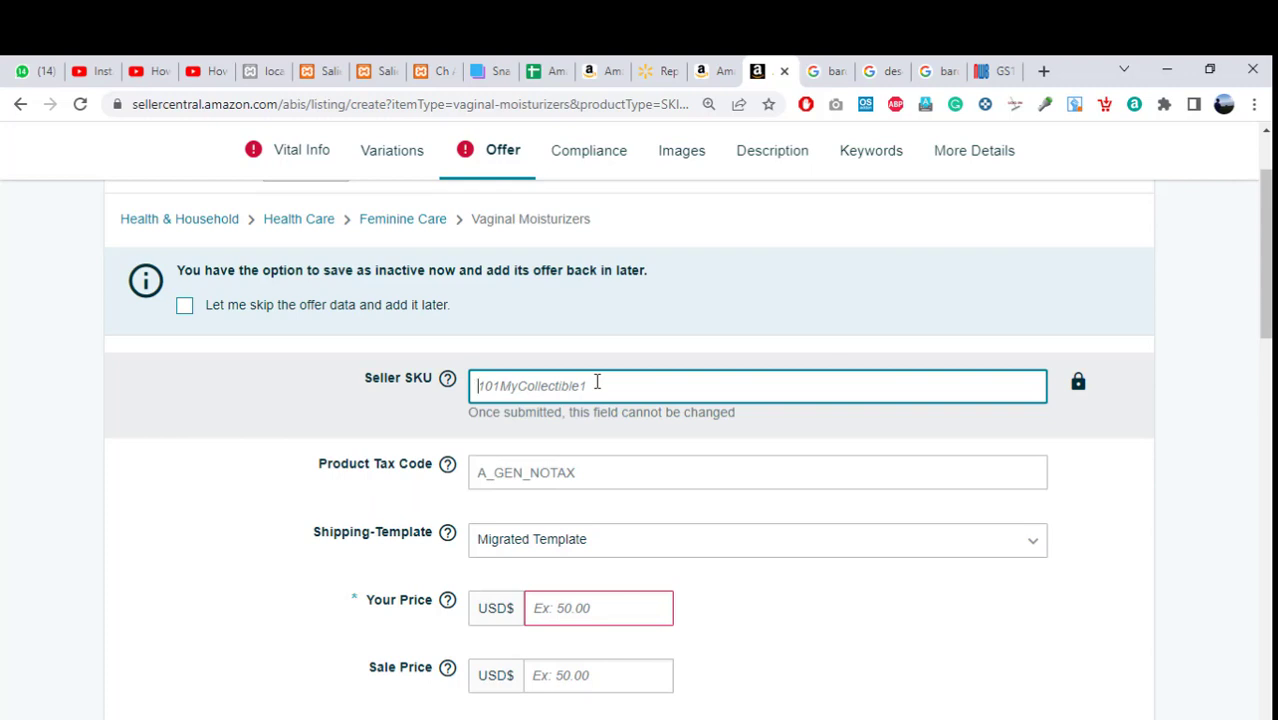
text(67786)
text(78797)
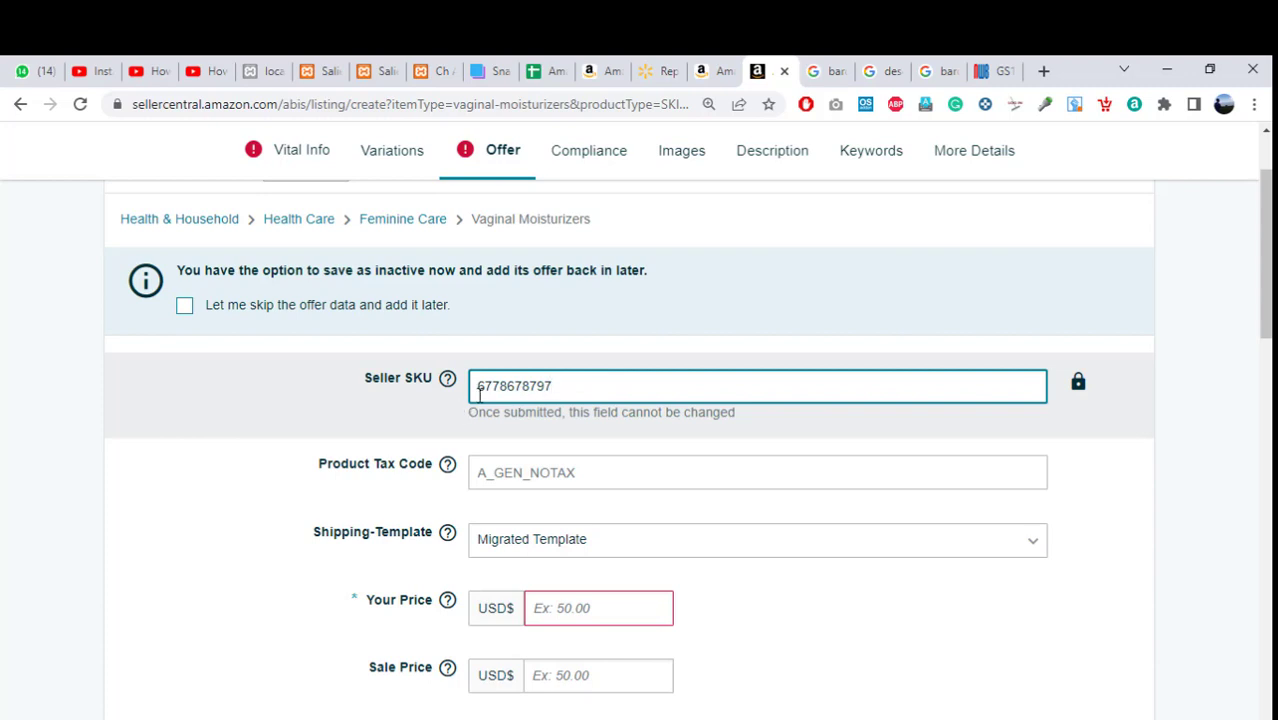
click(478, 386)
text(AI-)
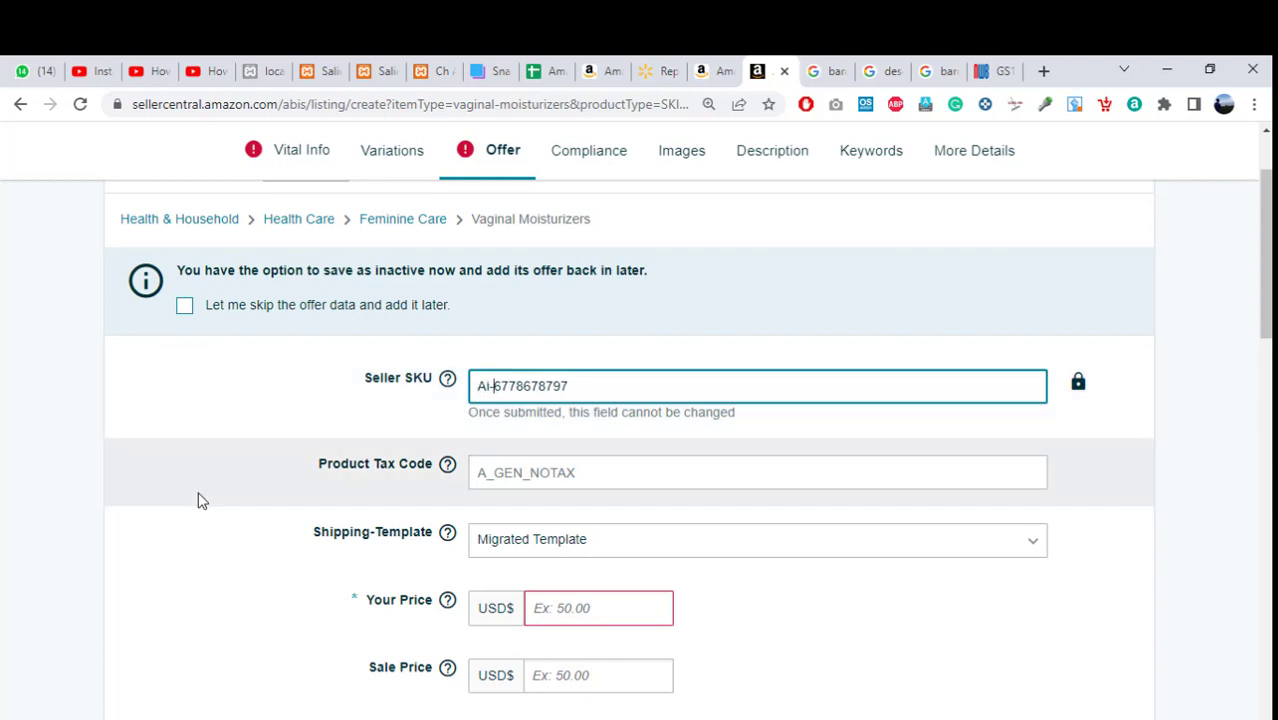
click(534, 470)
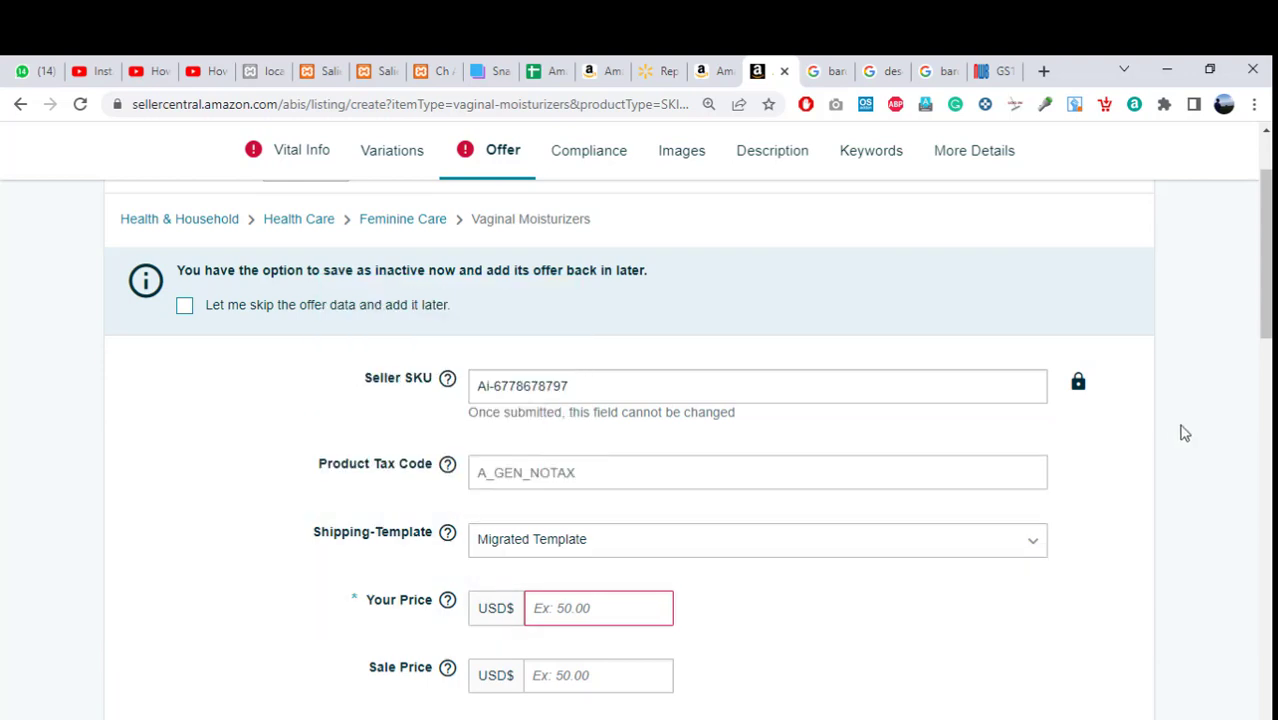
scroll(1265, 260, down, 2)
scroll(1265, 300, down, 1)
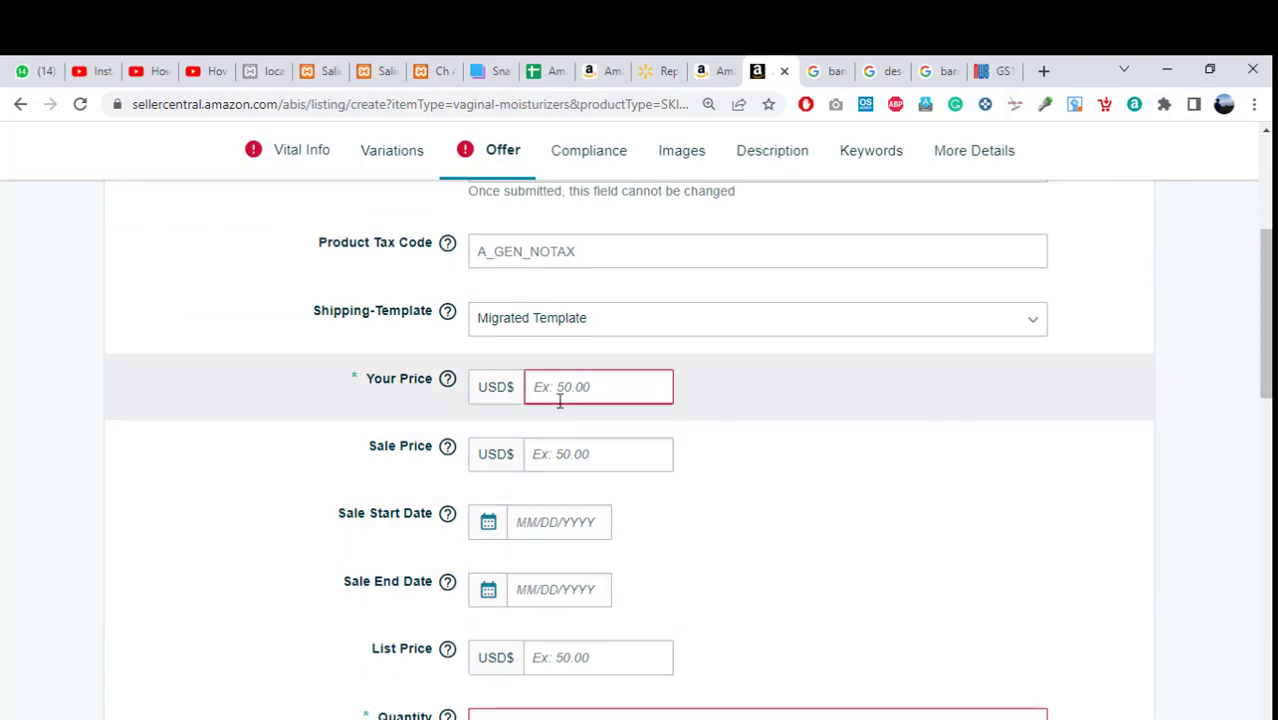
click(560, 394)
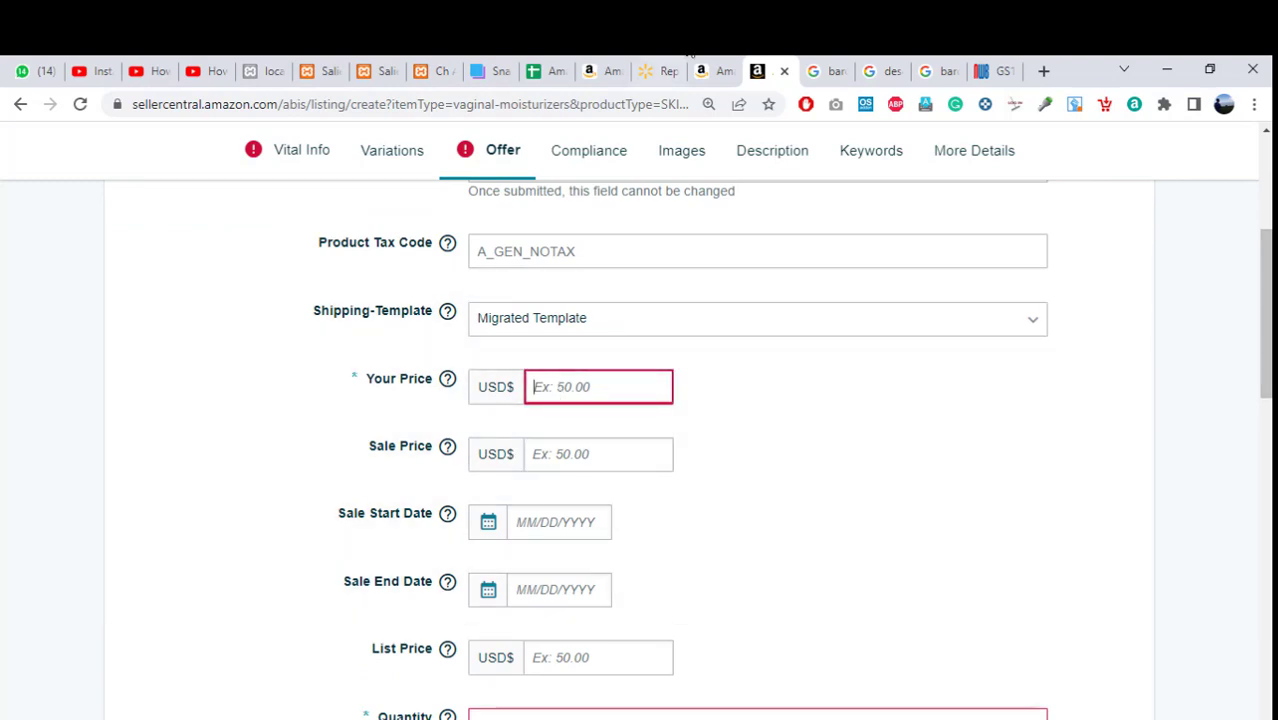
Check the $12.07 Amazon price for Replens and enter 12.06 as Your Price.
click(715, 66)
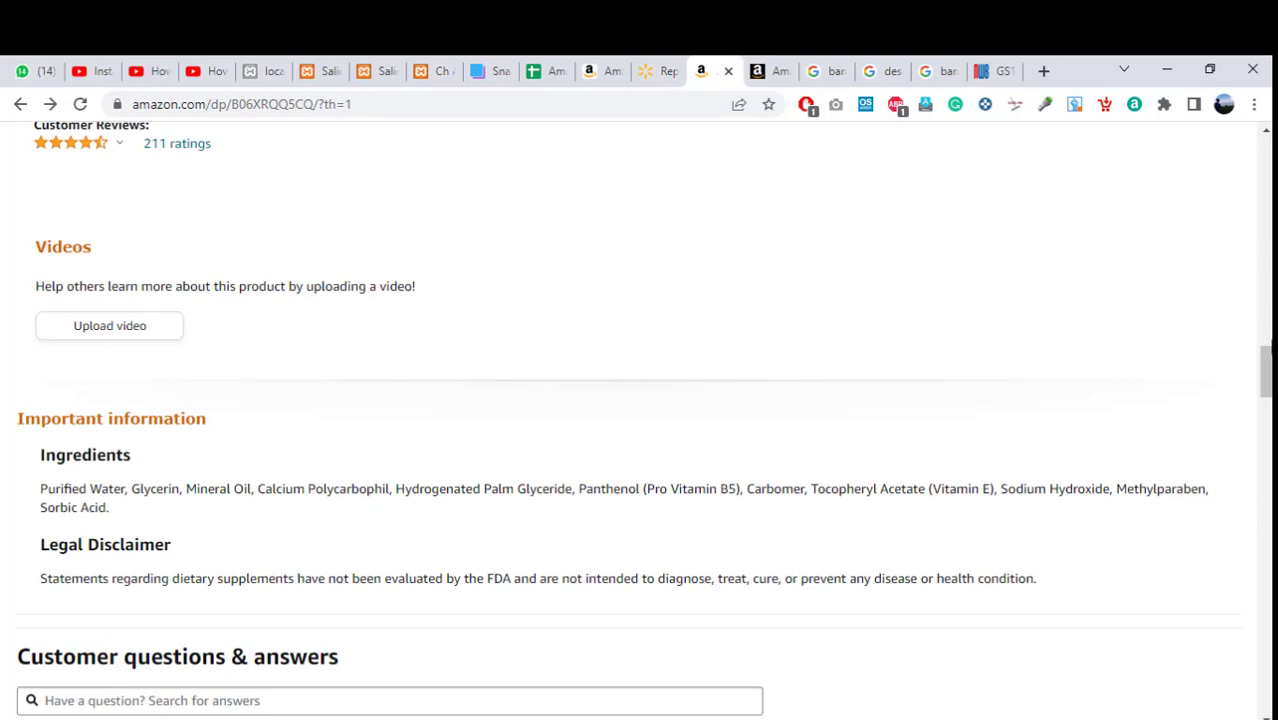
scroll(1250, 340, up, 5)
scroll(1250, 340, up, 15)
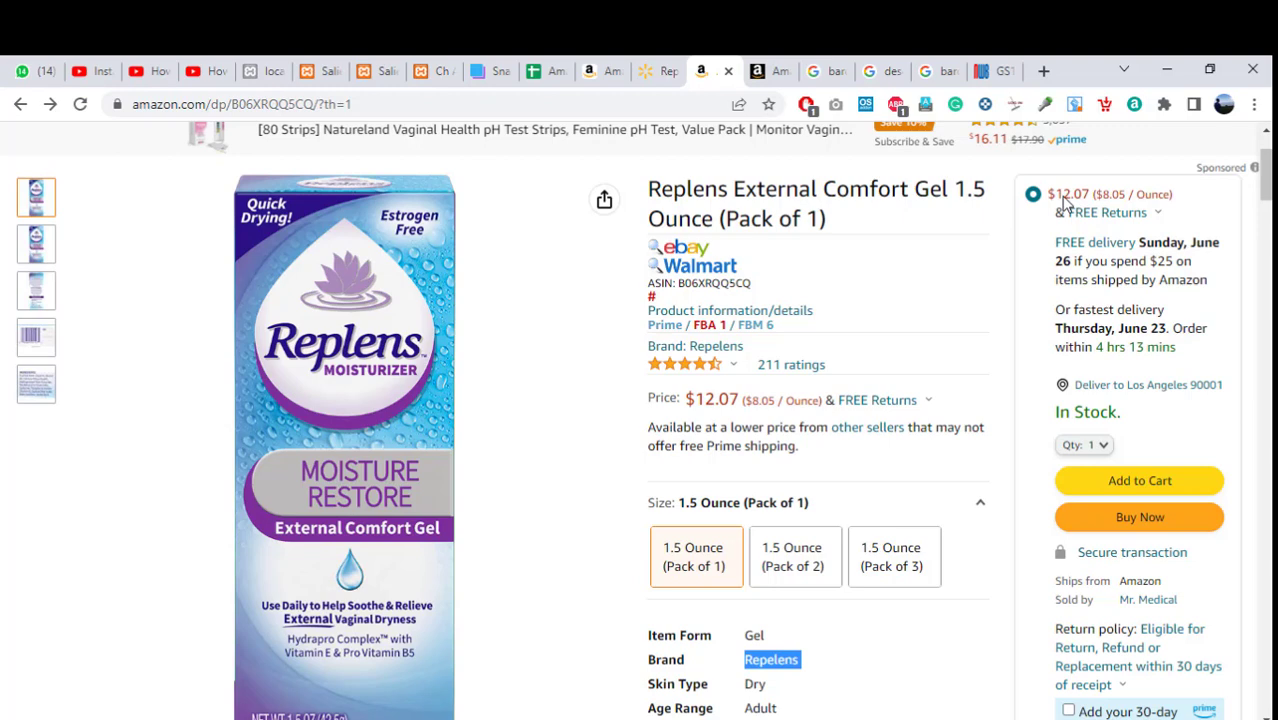
click(772, 70)
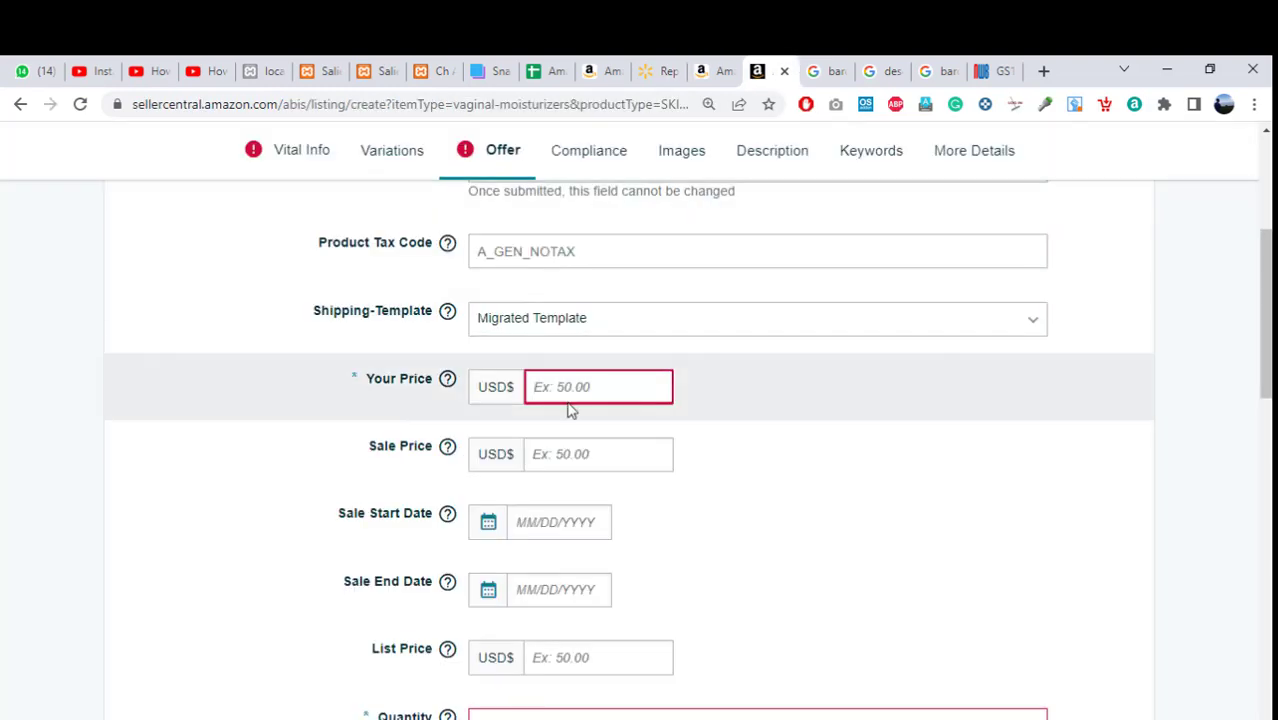
click(562, 401)
text(12.06)
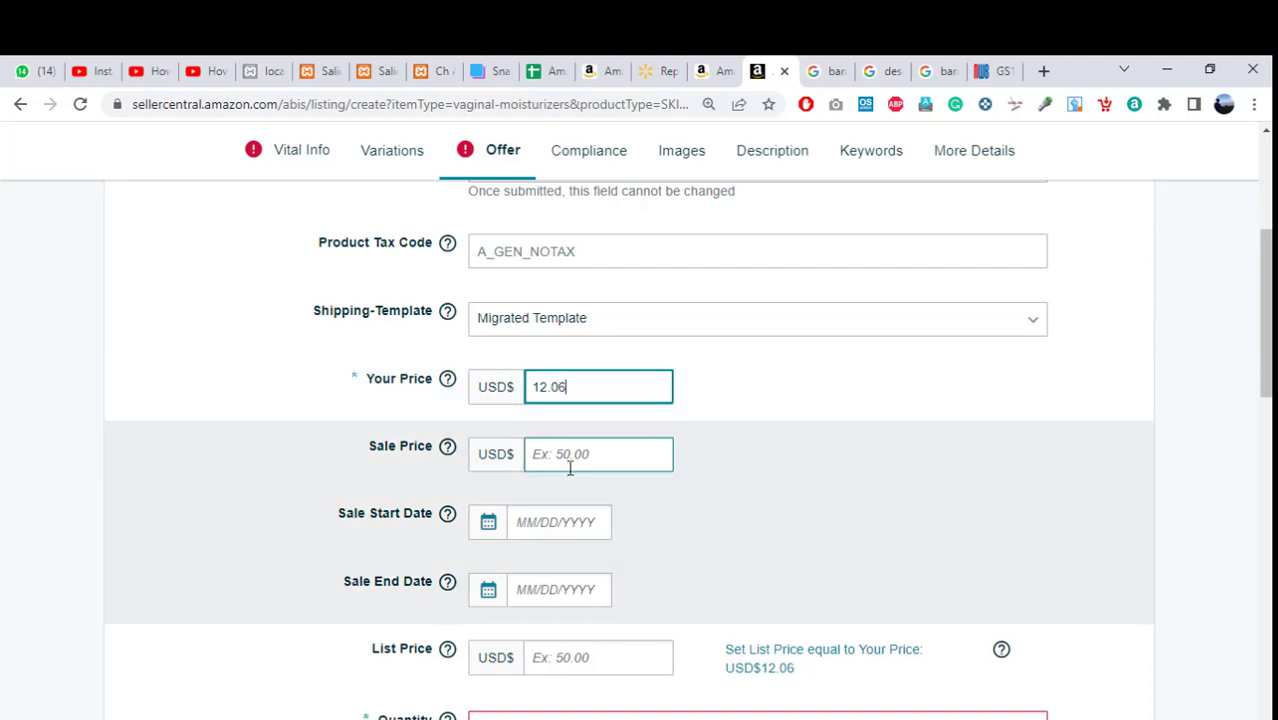
click(785, 514)
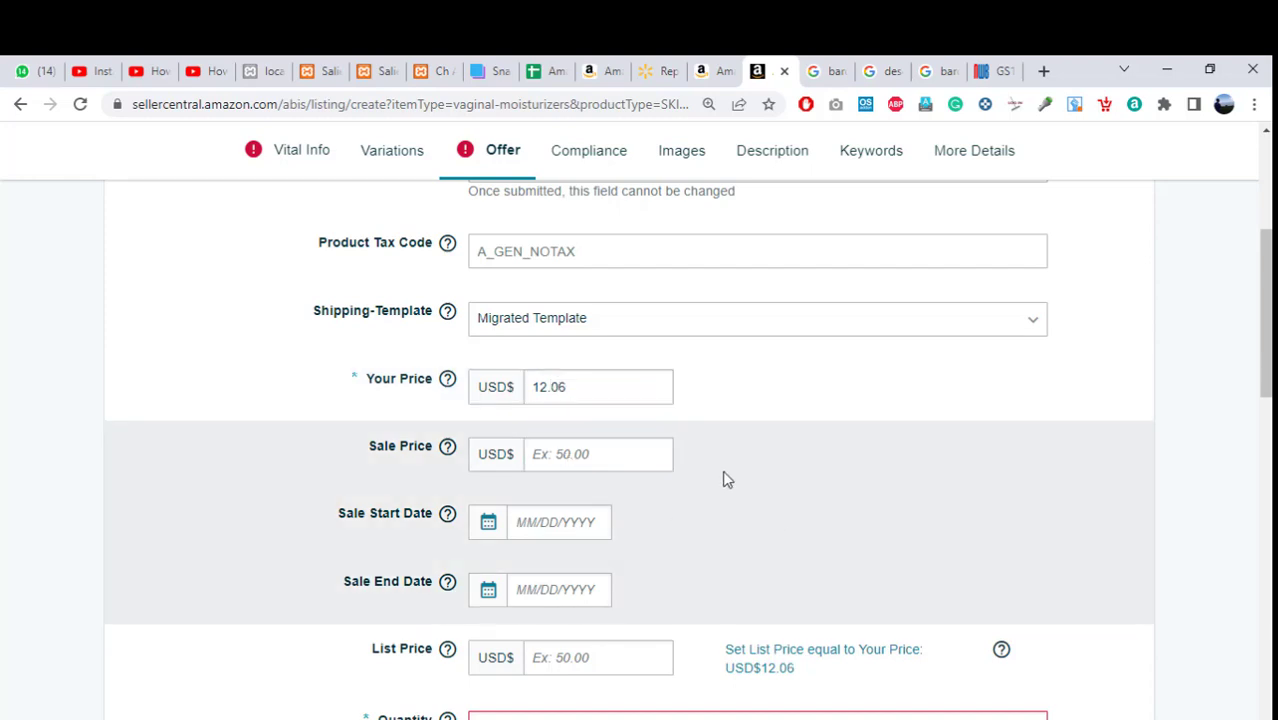
click(721, 63)
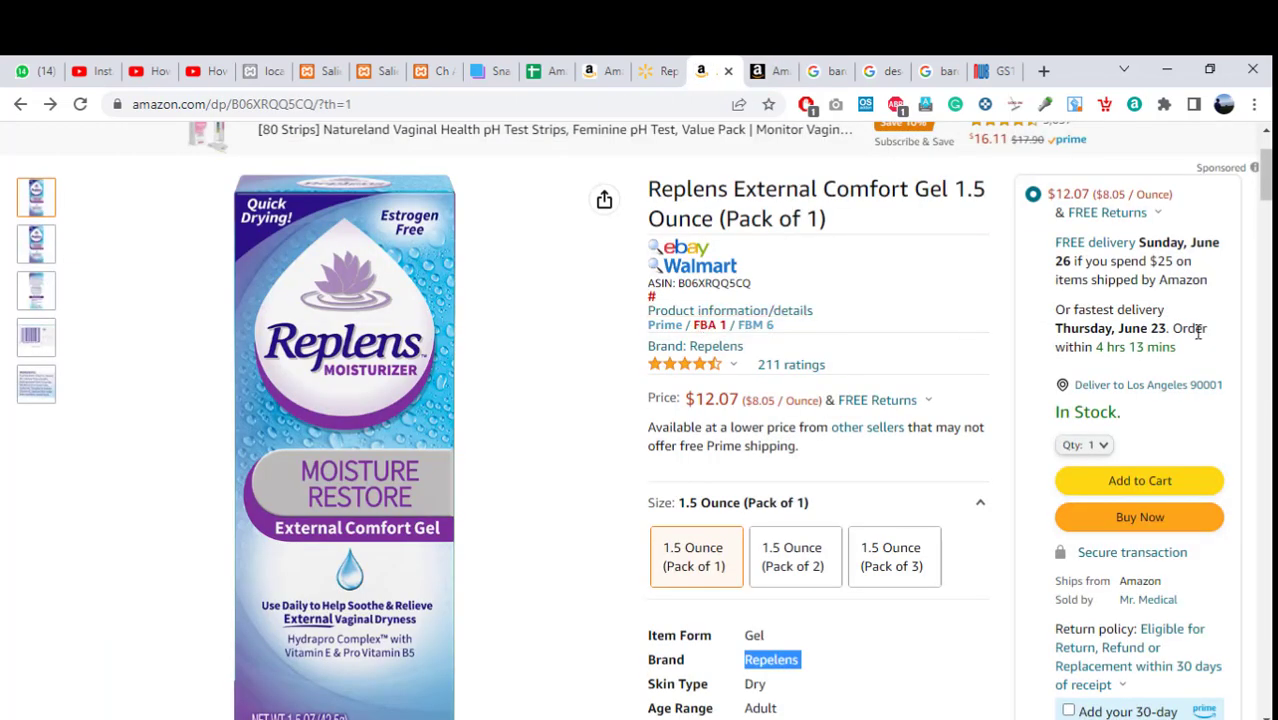
scroll(1268, 178, up, 2)
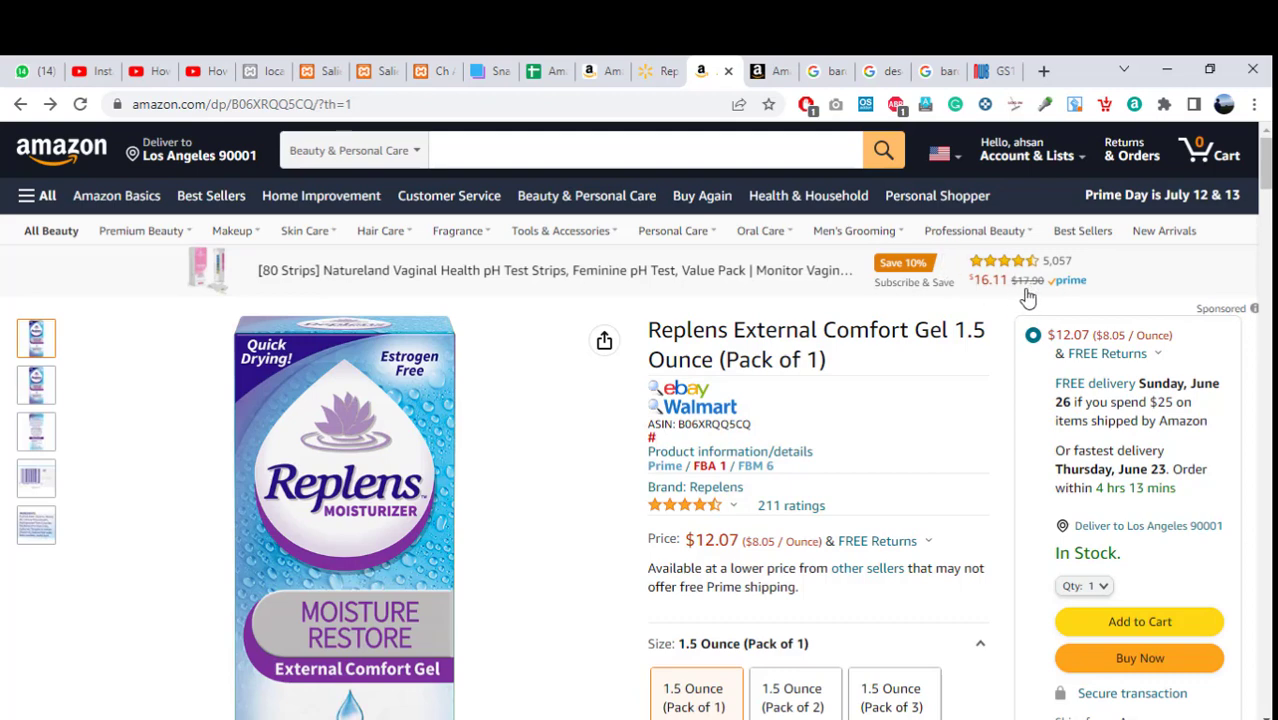
click(768, 71)
click(528, 452)
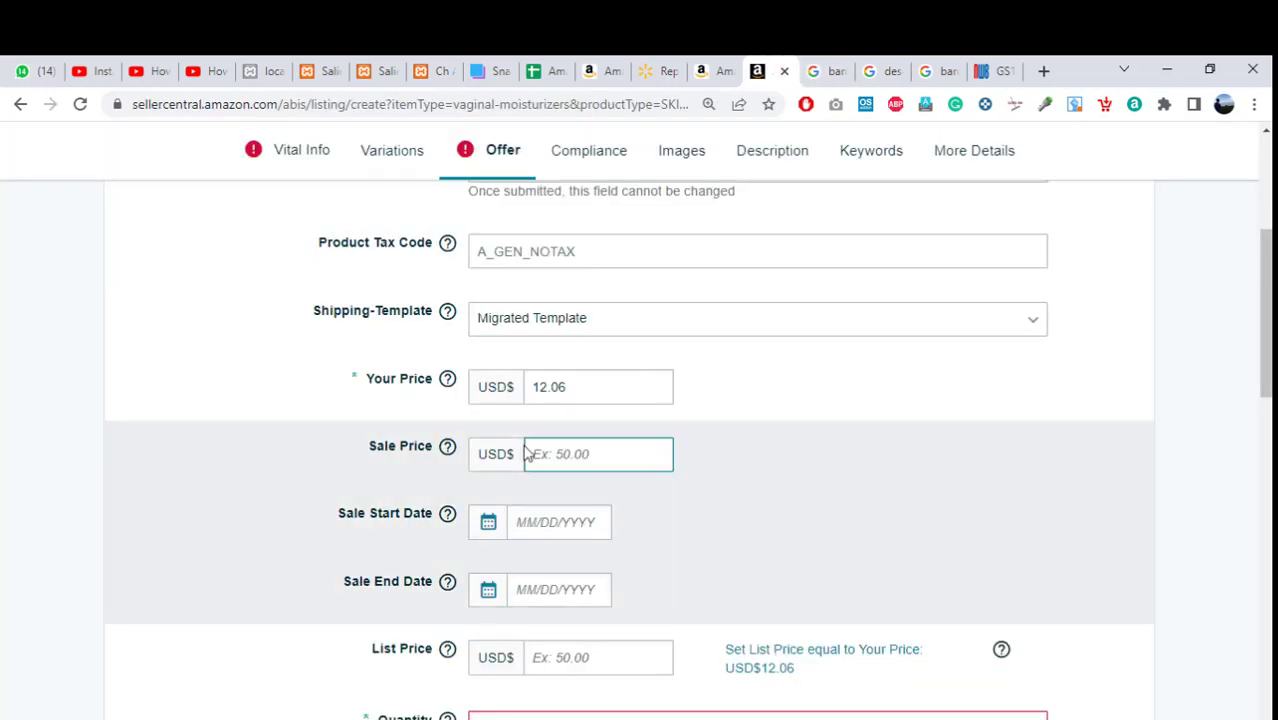
Enter a sale price of 11, starting June 24 and ending June 30.
click(554, 463)
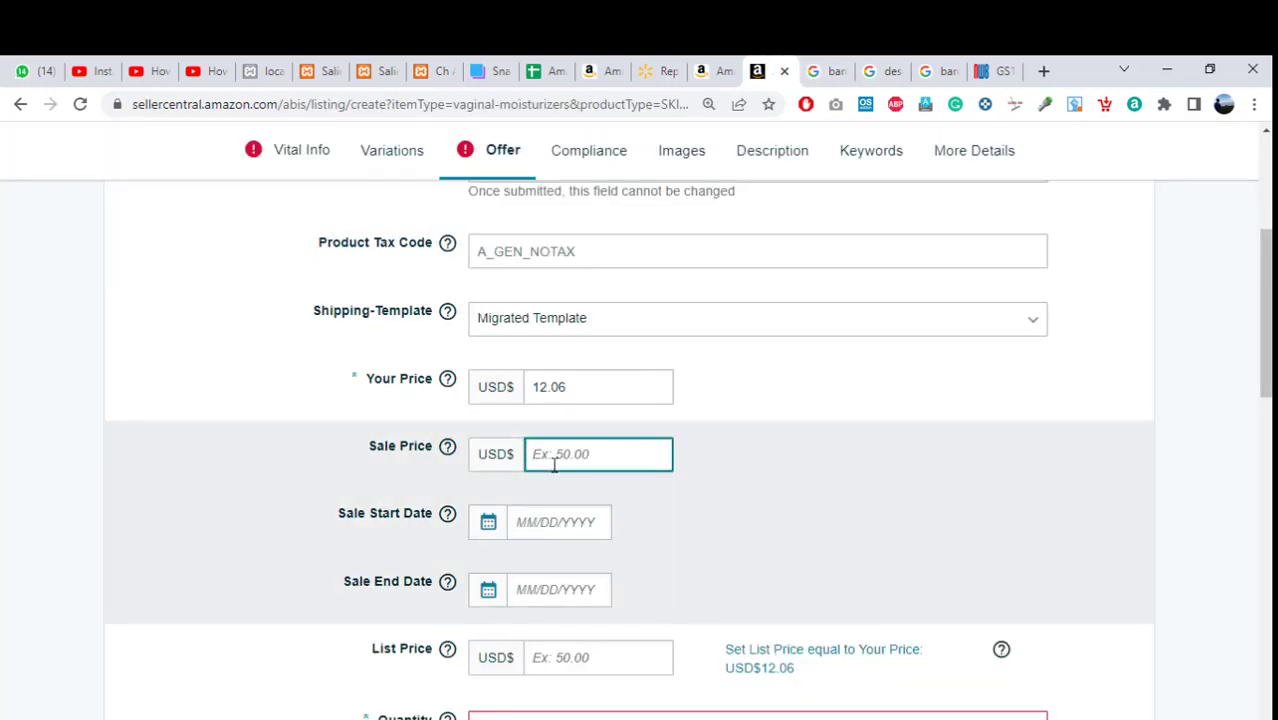
text(11)
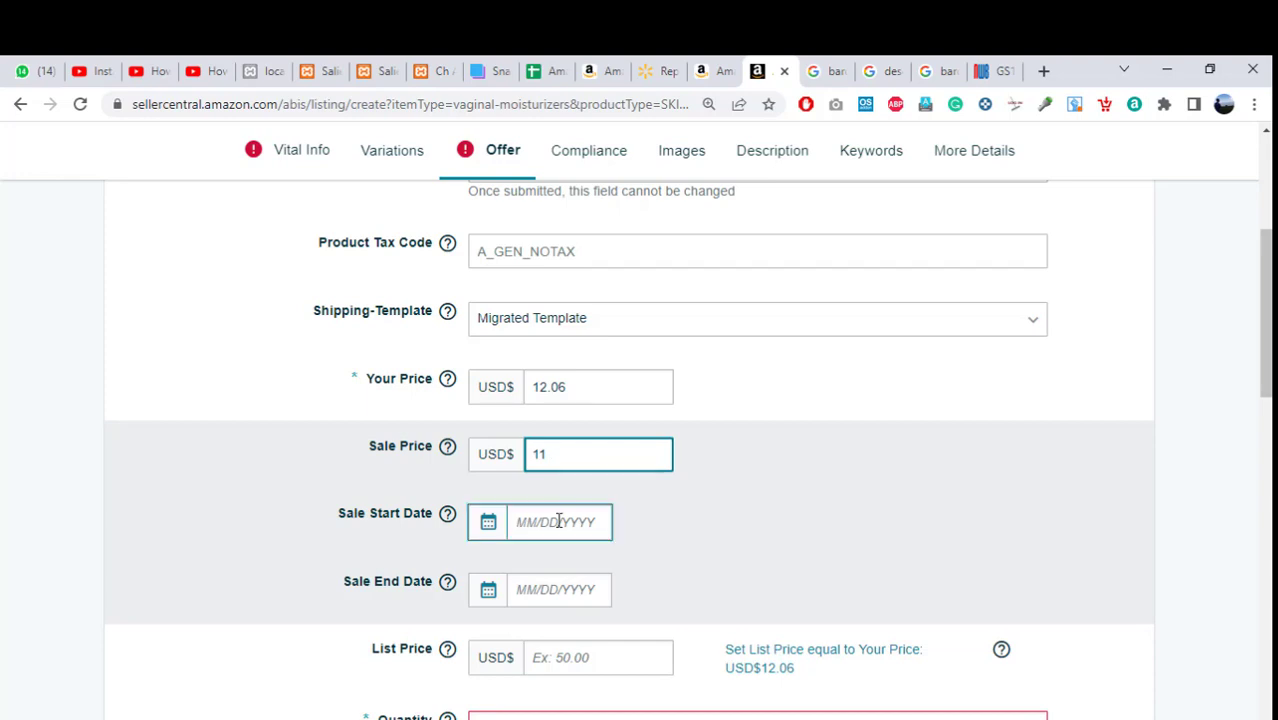
click(557, 521)
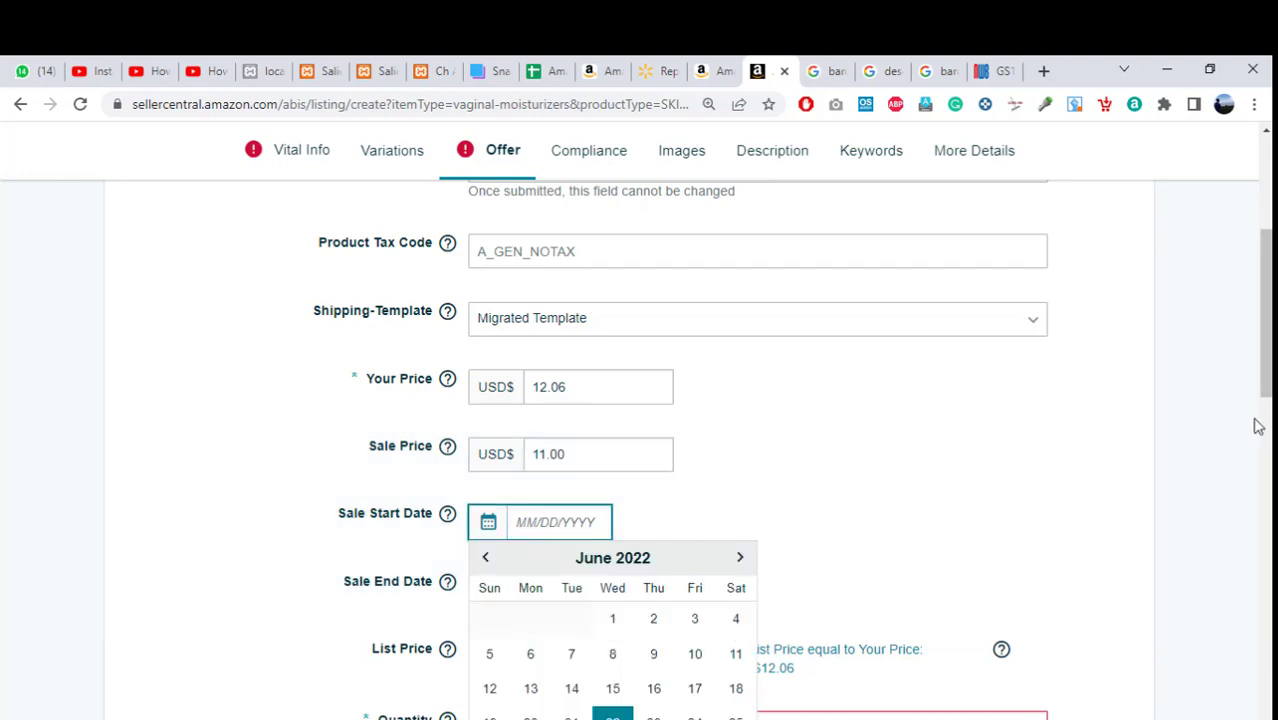
drag(1265, 385, 1265, 433)
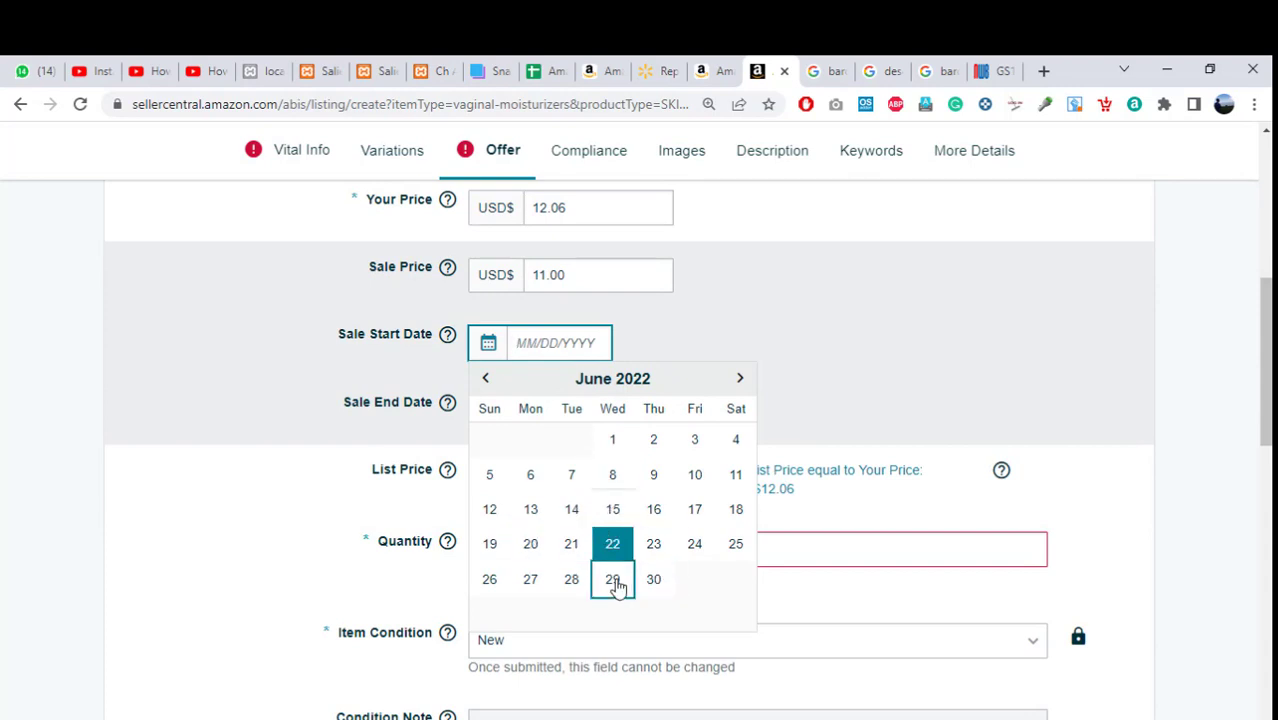
click(650, 587)
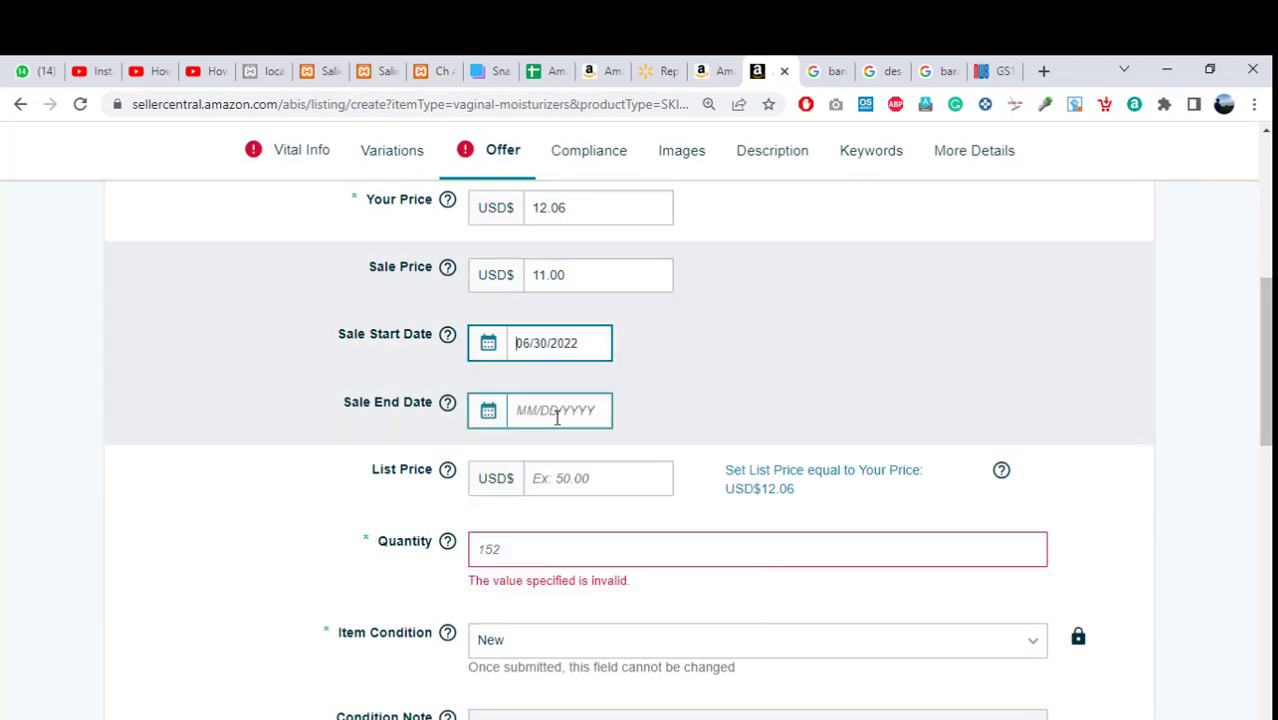
click(553, 410)
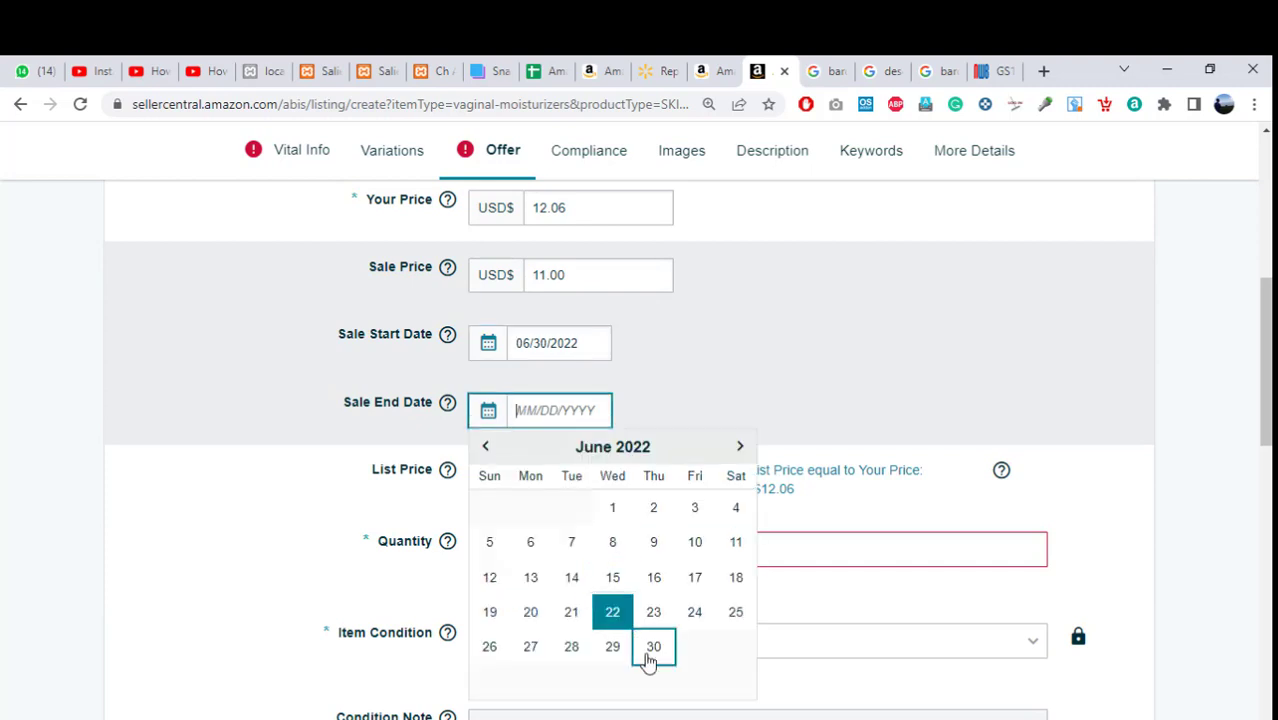
click(517, 333)
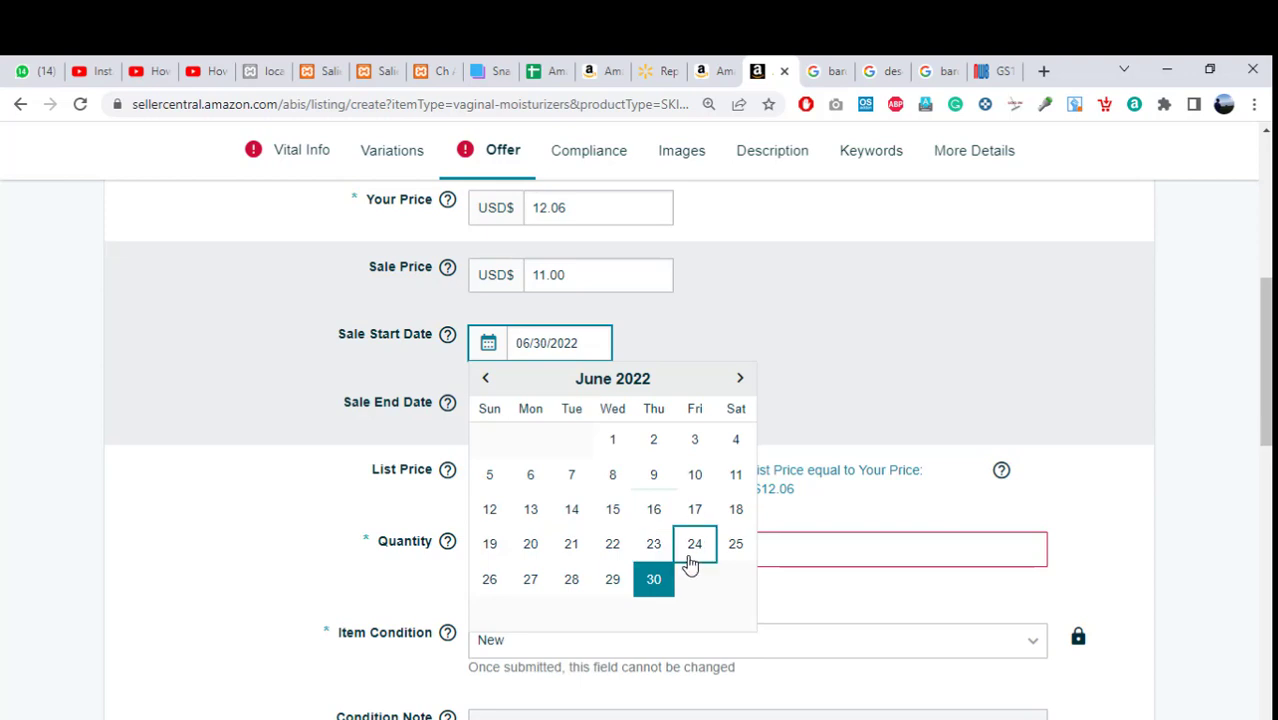
click(690, 557)
click(579, 410)
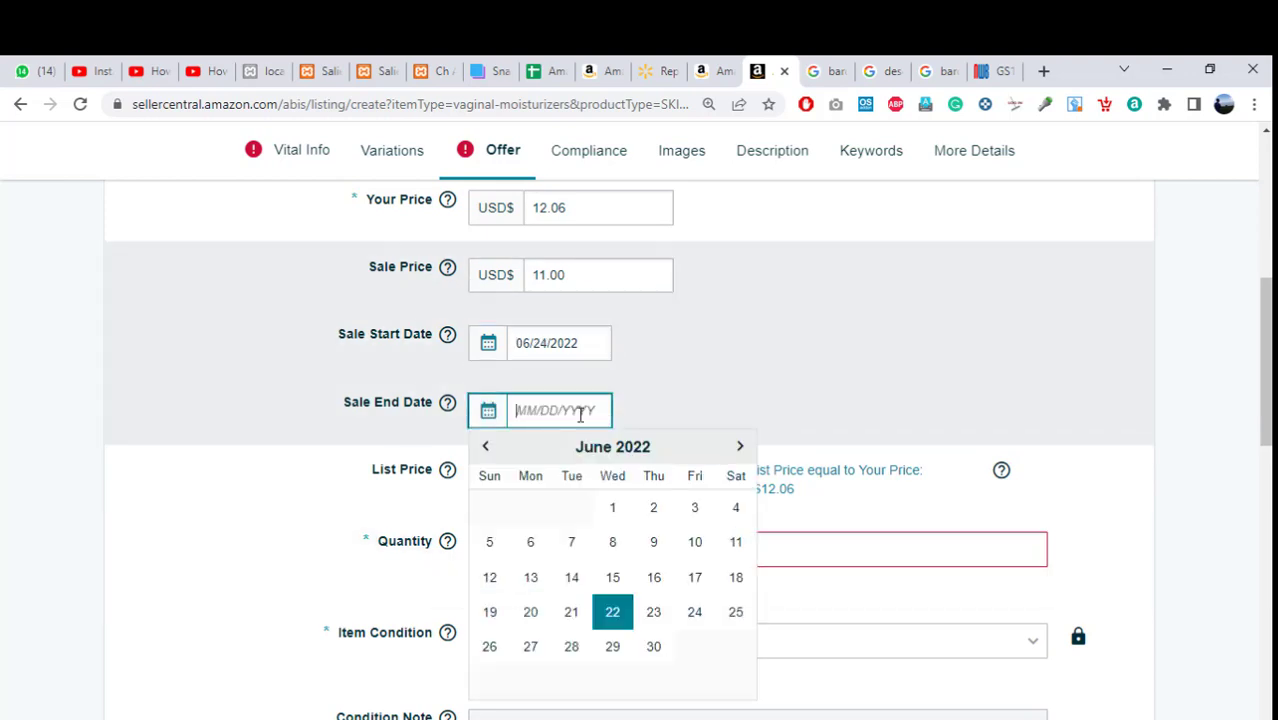
click(655, 646)
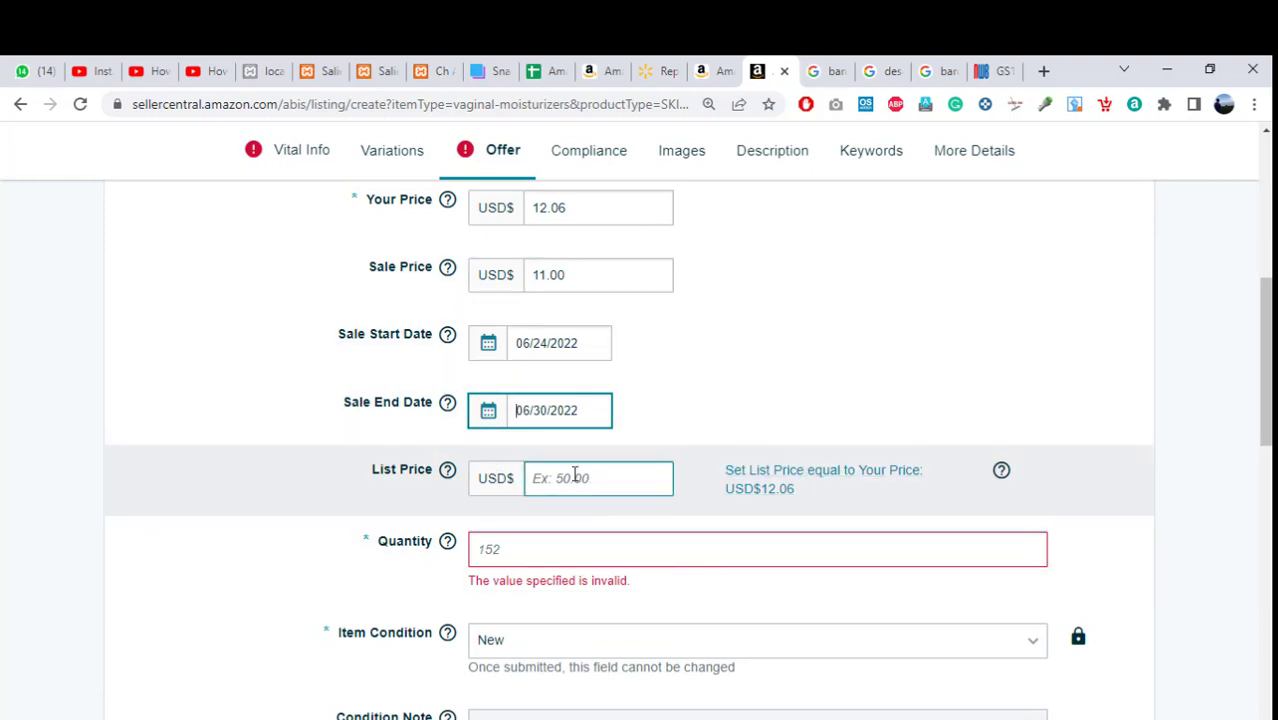
Clear the 11.00 Sale Price and the Sale Start and End Date fields.
click(575, 475)
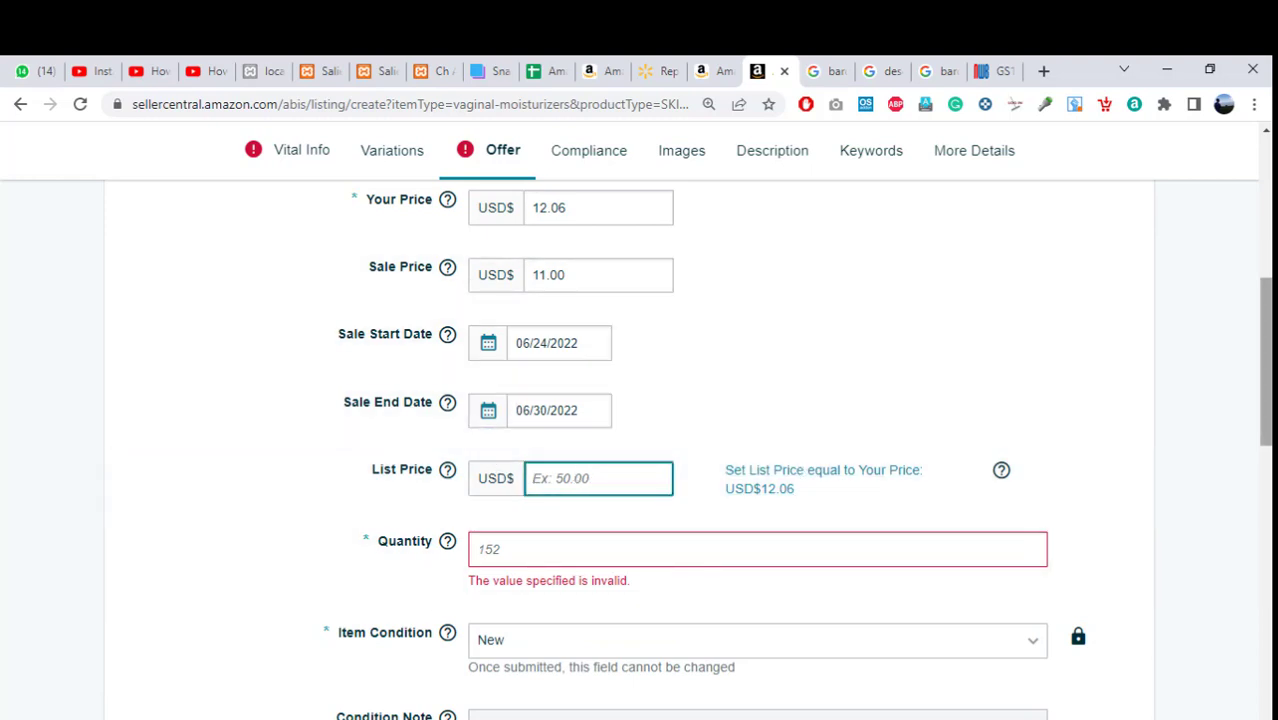
scroll(1264, 360, down, 1)
scroll(1264, 360, up, 1)
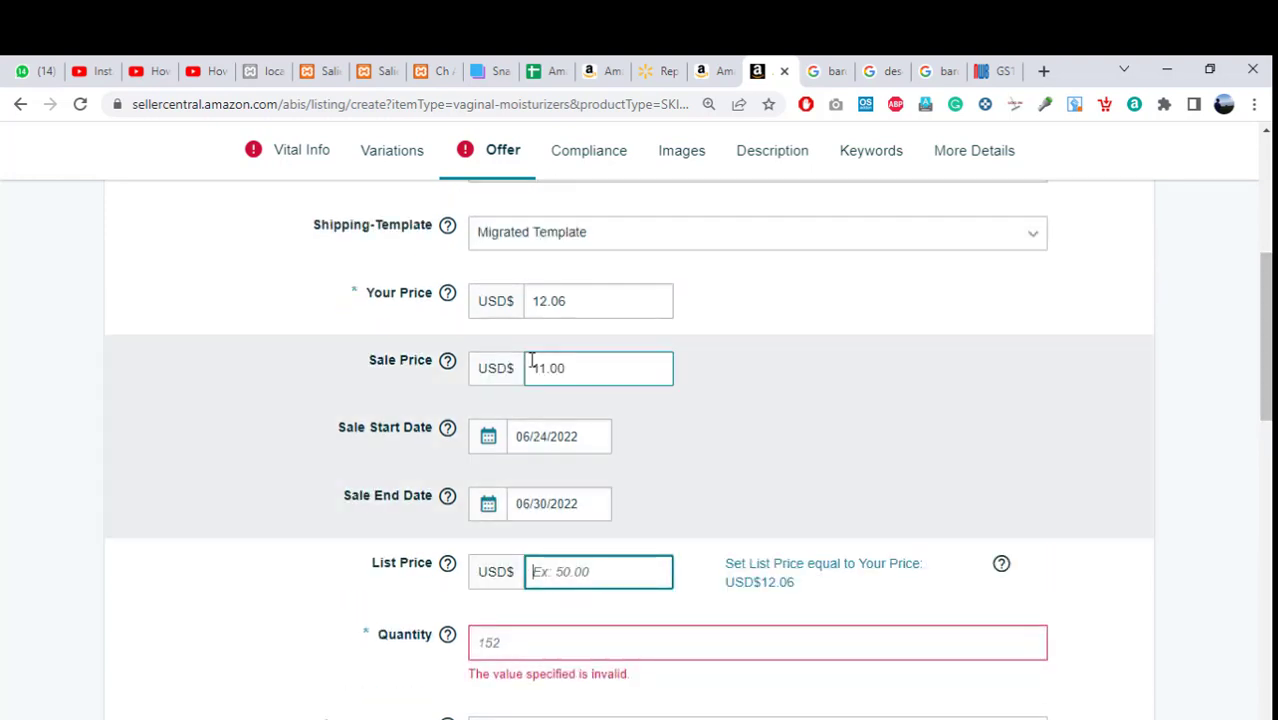
double_click(571, 368)
key(BackSpace)
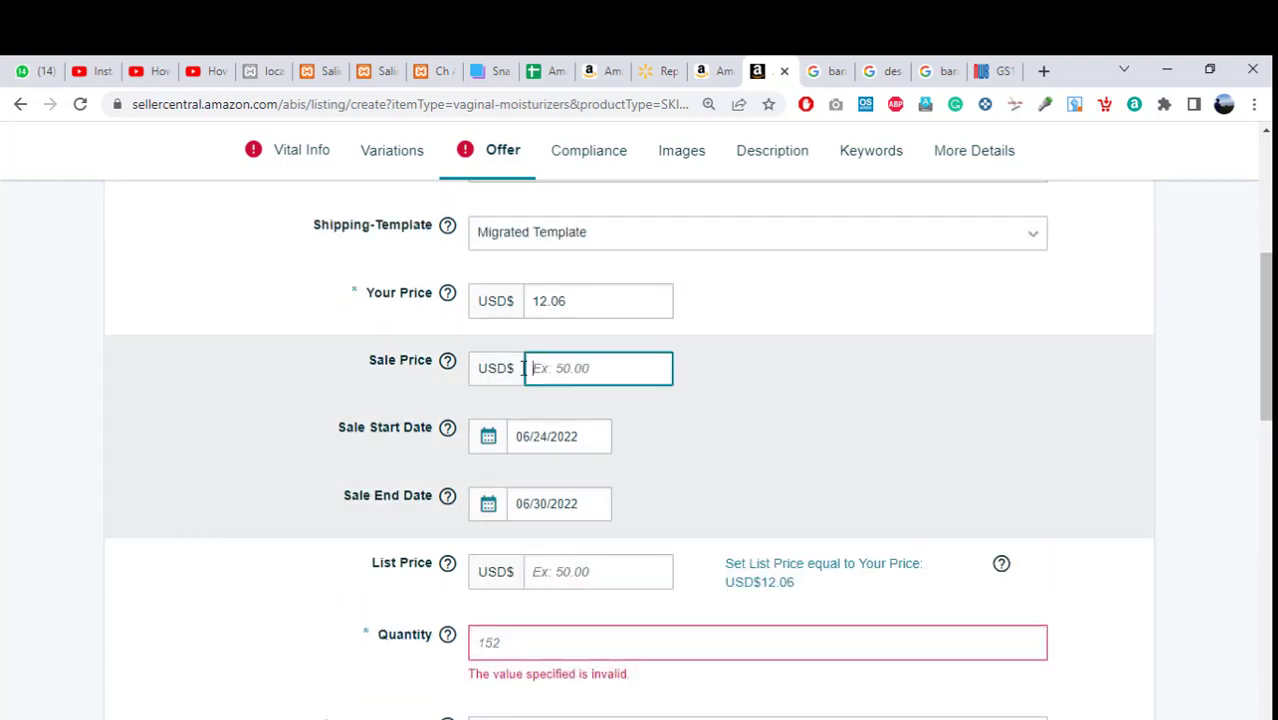
drag(585, 437, 463, 438)
key(BackSpace)
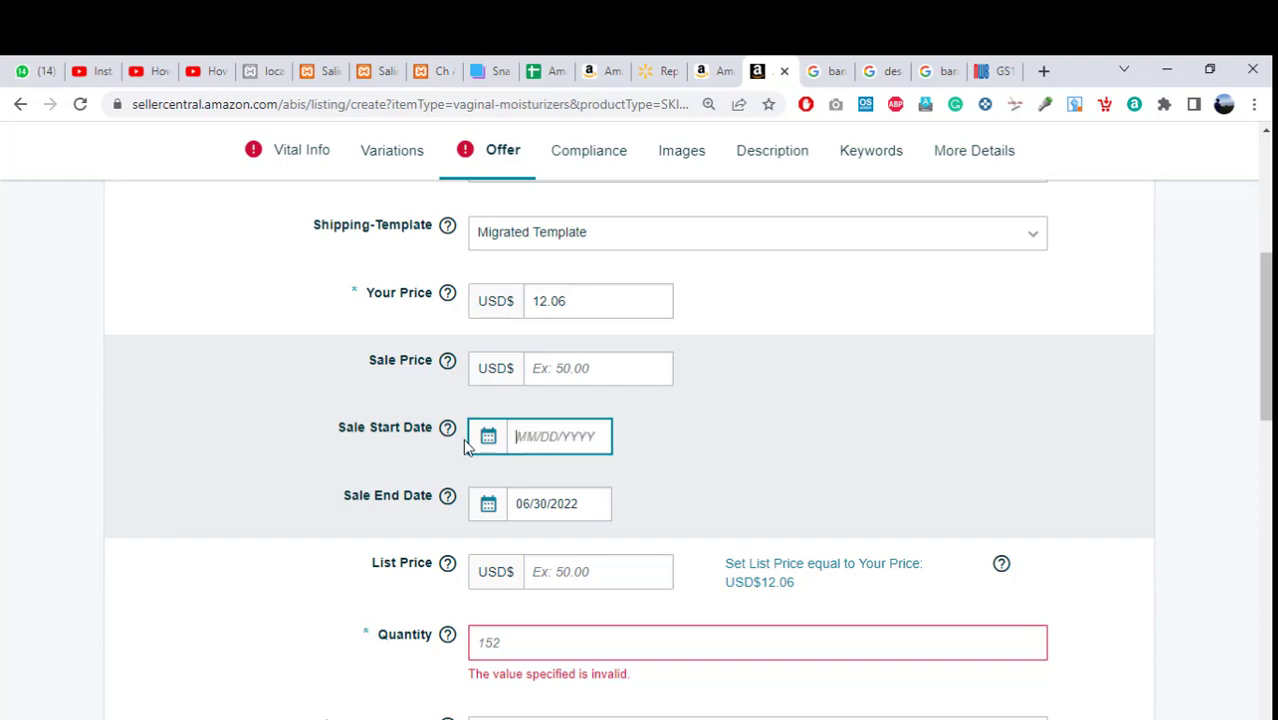
drag(607, 503, 385, 514)
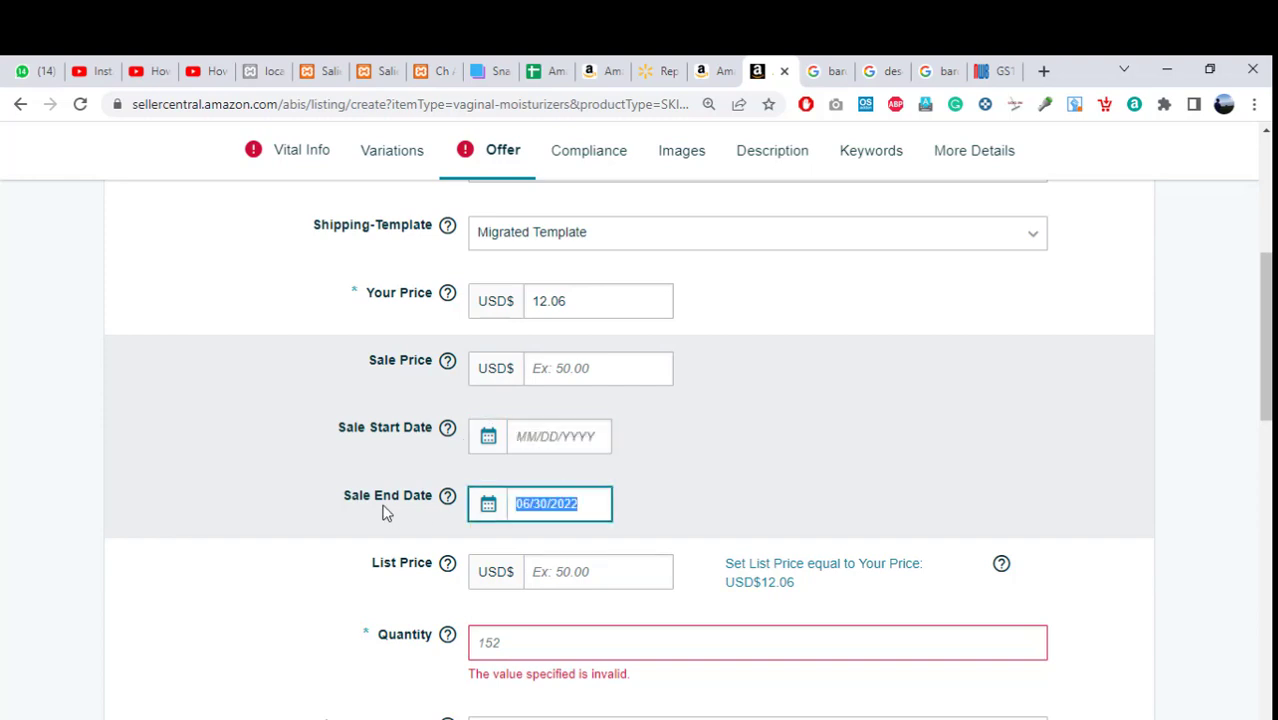
key(BackSpace)
click(884, 400)
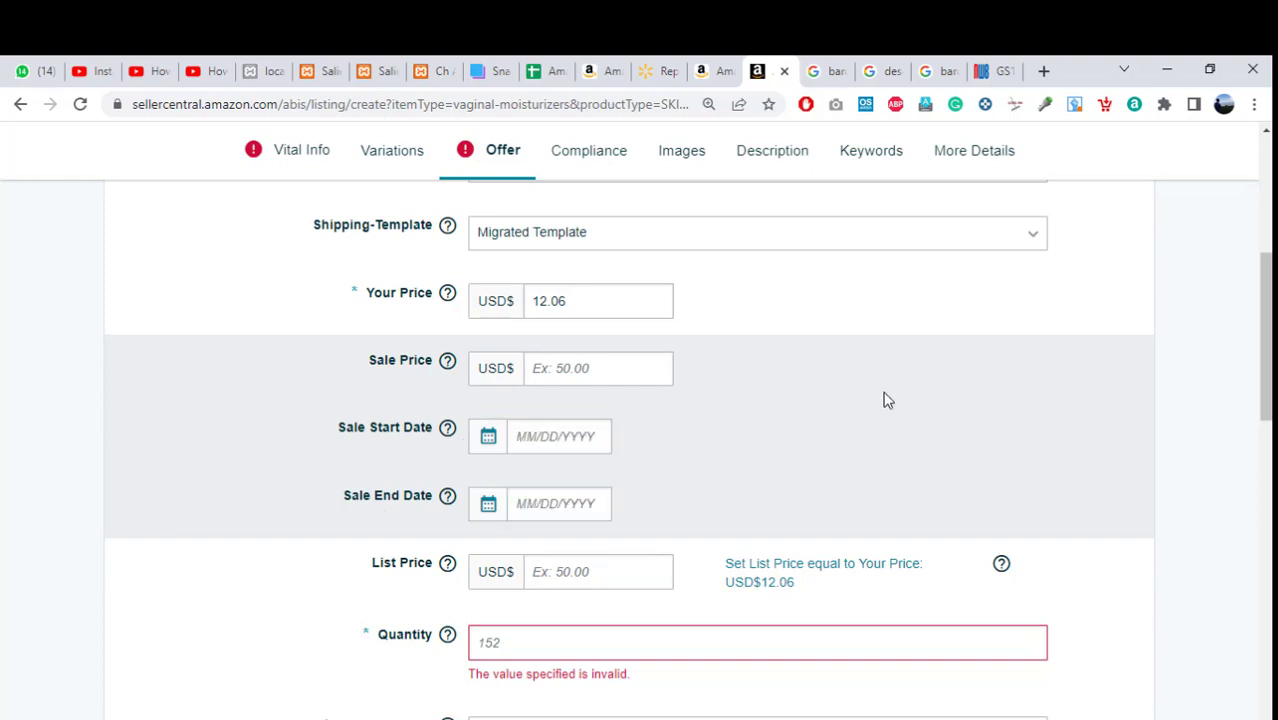
Set the List Price to 12.06 and the Quantity to 3.
drag(1265, 340, 1265, 382)
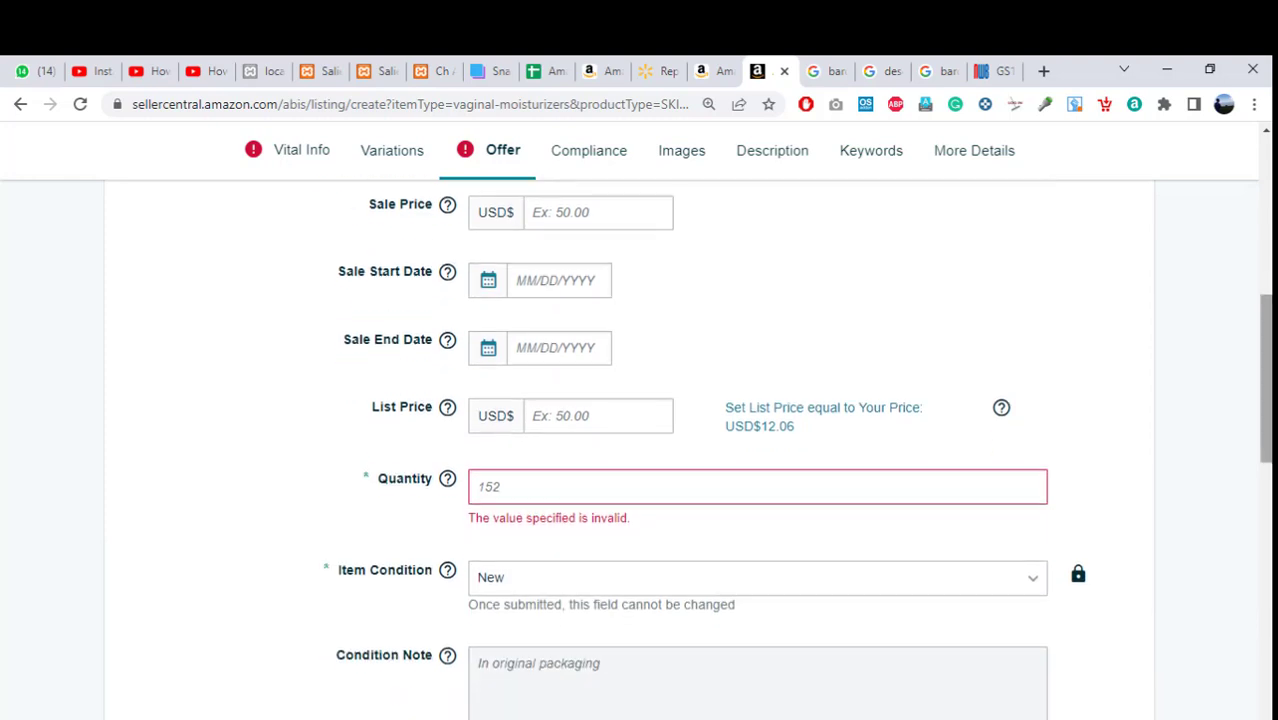
click(592, 418)
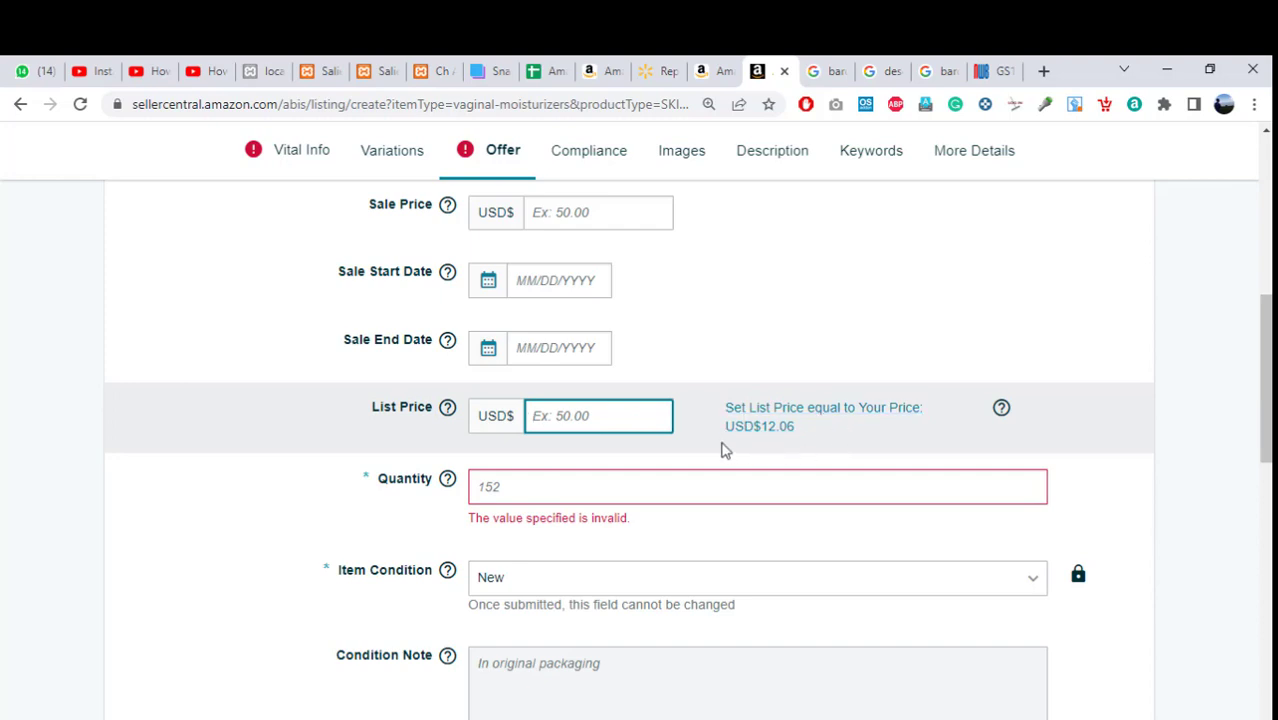
text(12.06)
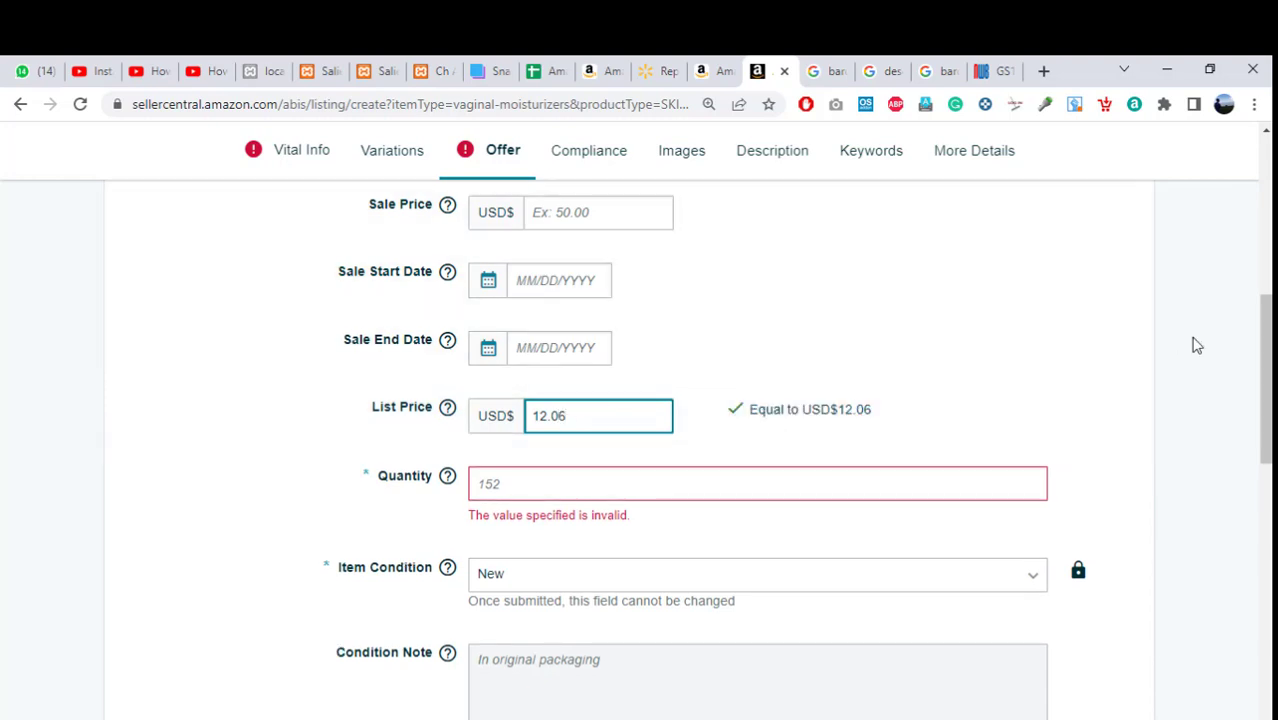
scroll(900, 390, down, 1)
click(532, 421)
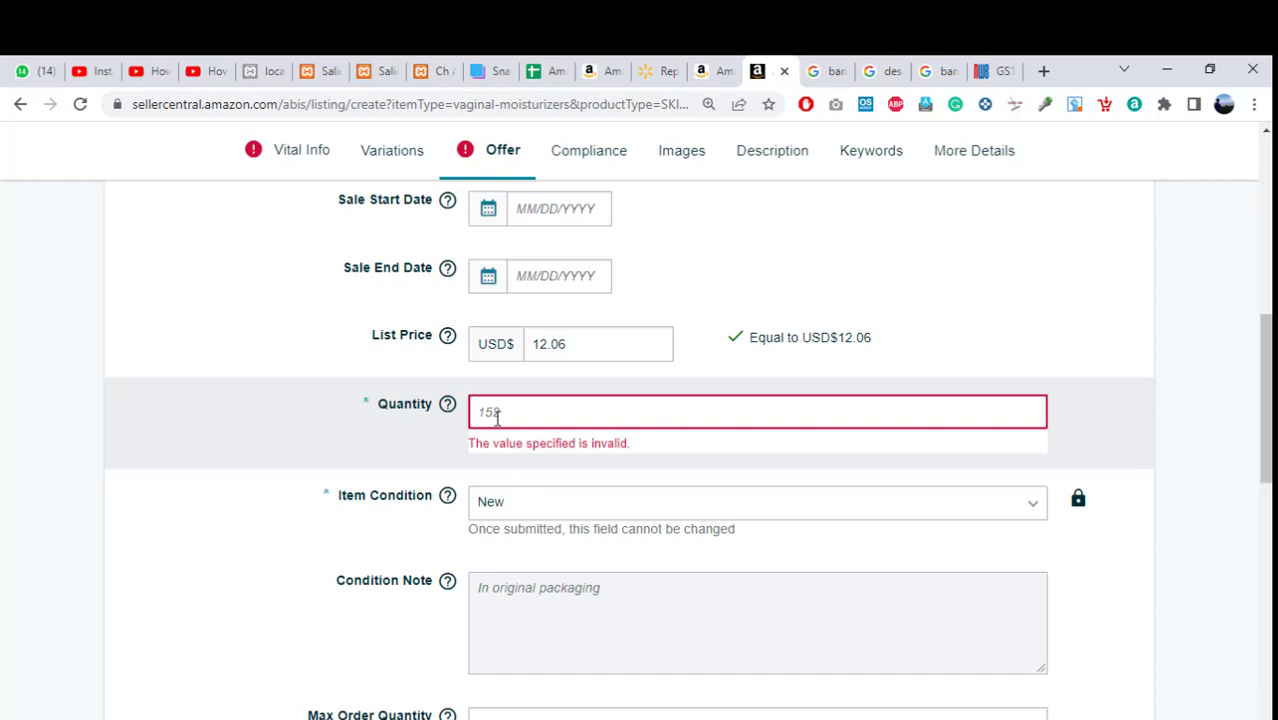
text(3)
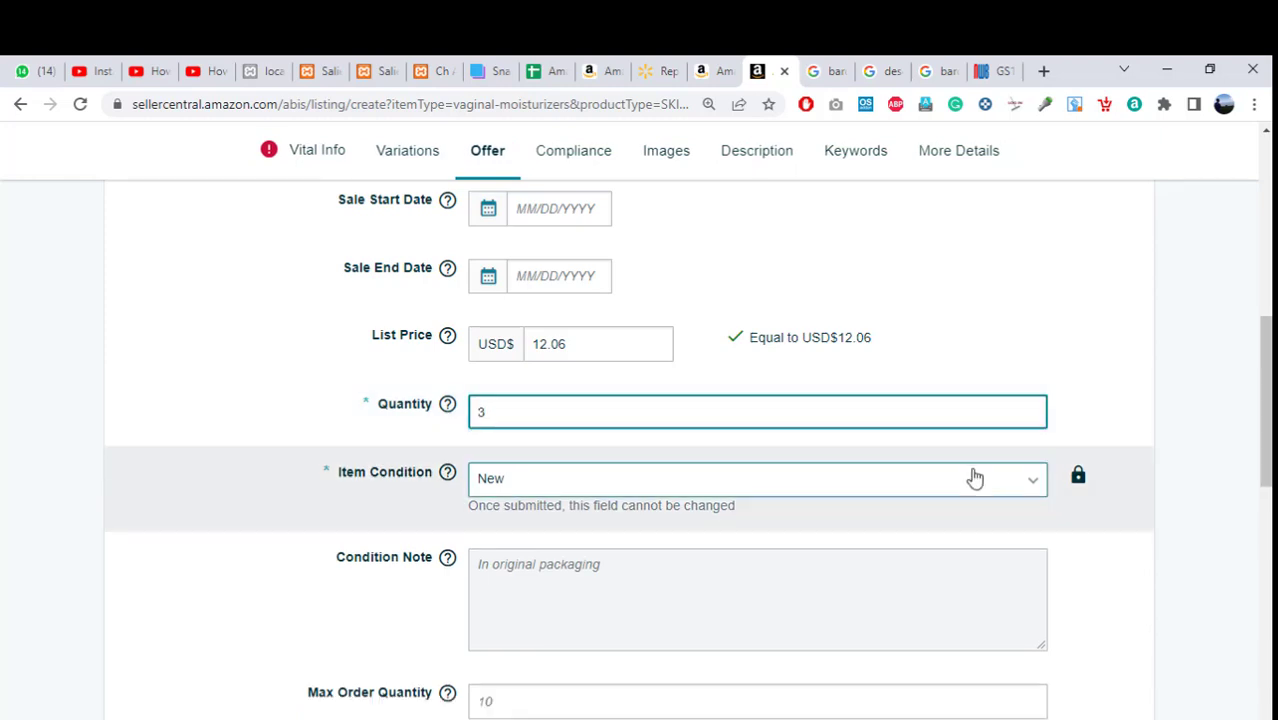
click(1219, 357)
Set Max Order Quantity to 1 and Handling Time to 3.
scroll(1266, 400, down, 1)
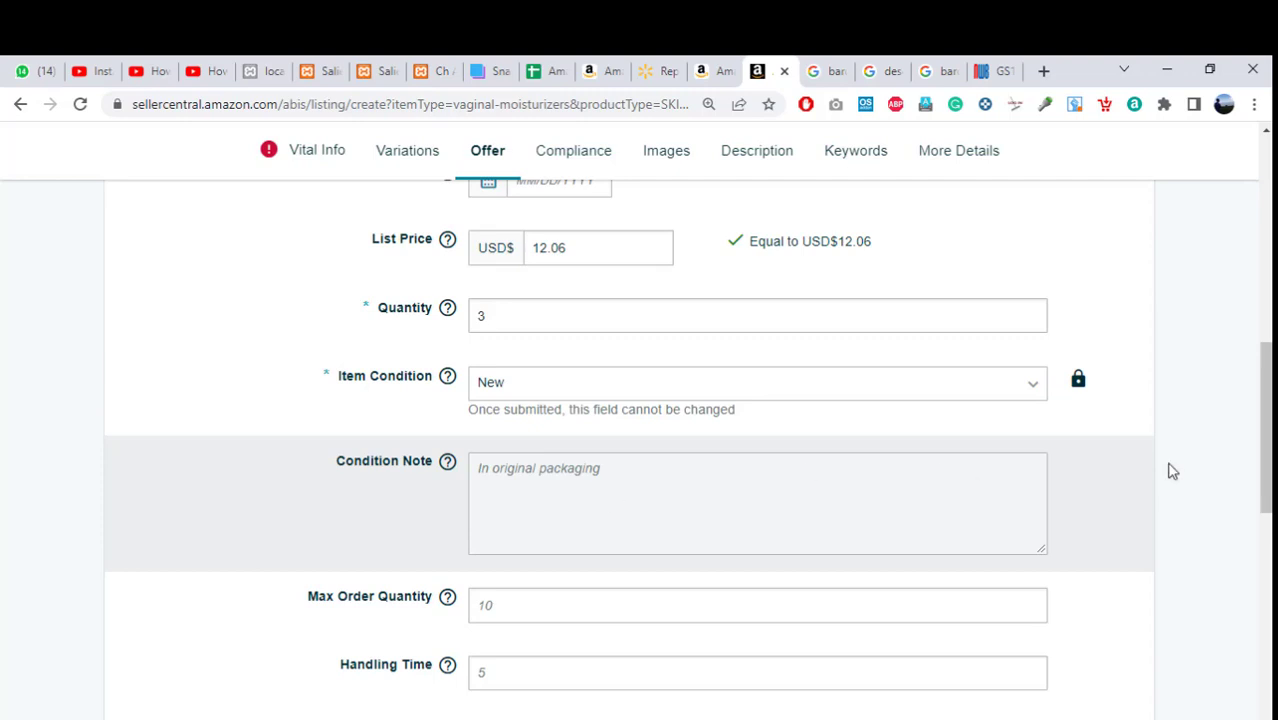
drag(1266, 440, 1266, 481)
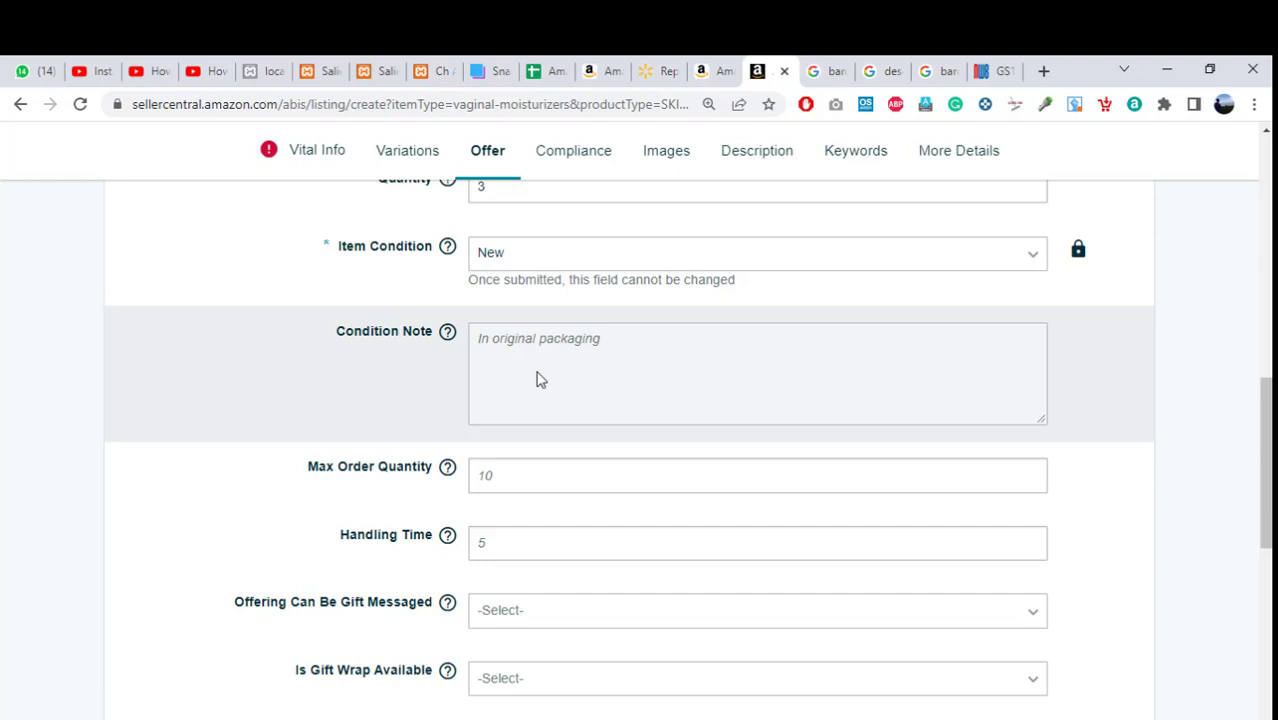
click(497, 481)
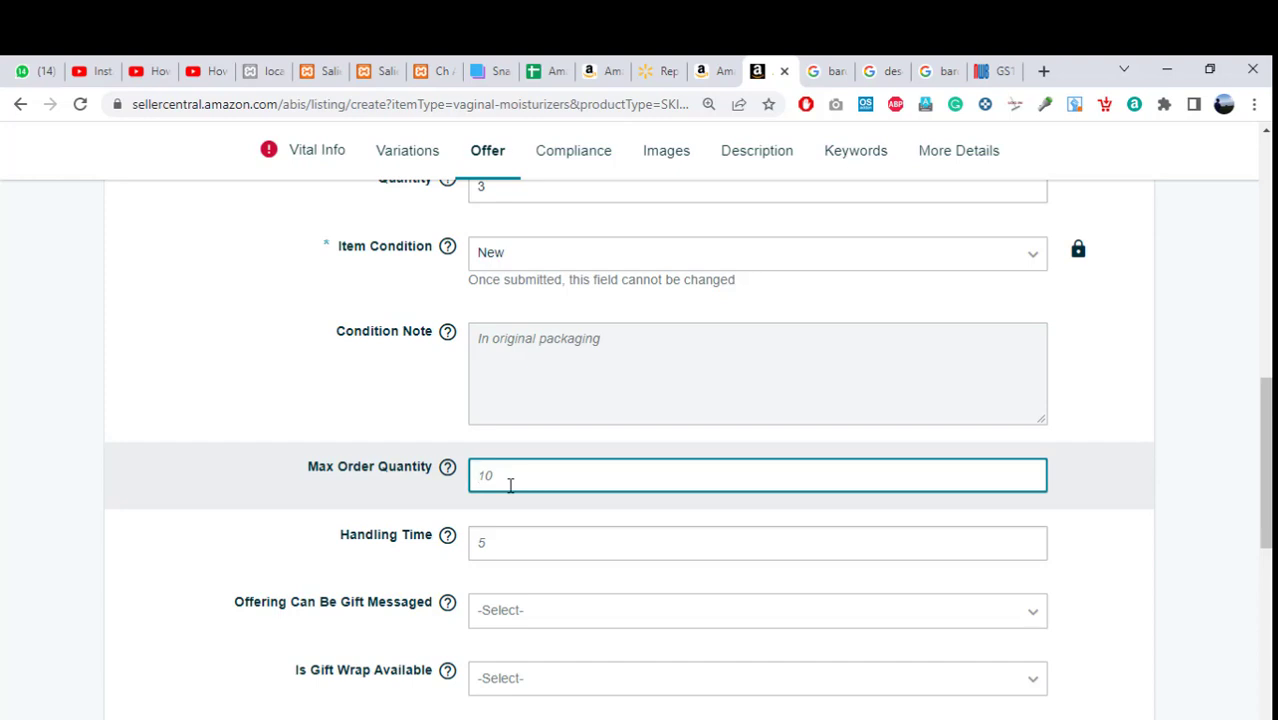
text(11)
key(BackSpace)
text(1)
click(1183, 480)
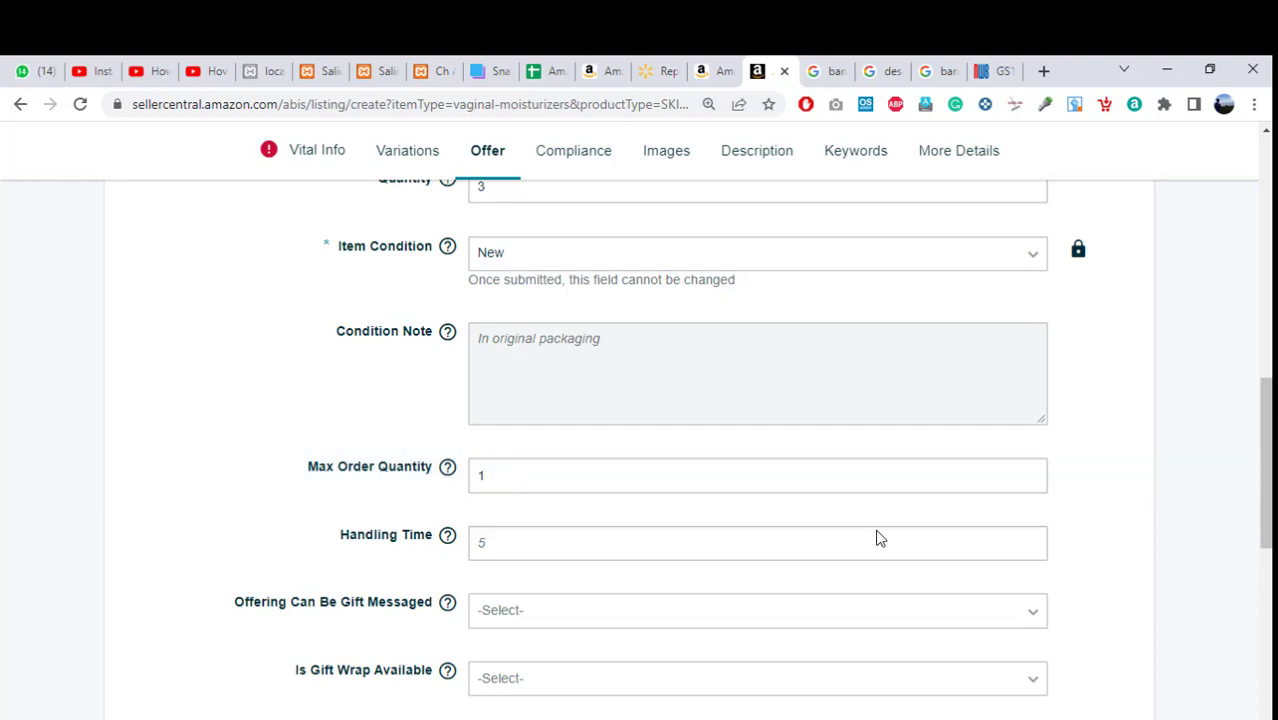
click(502, 548)
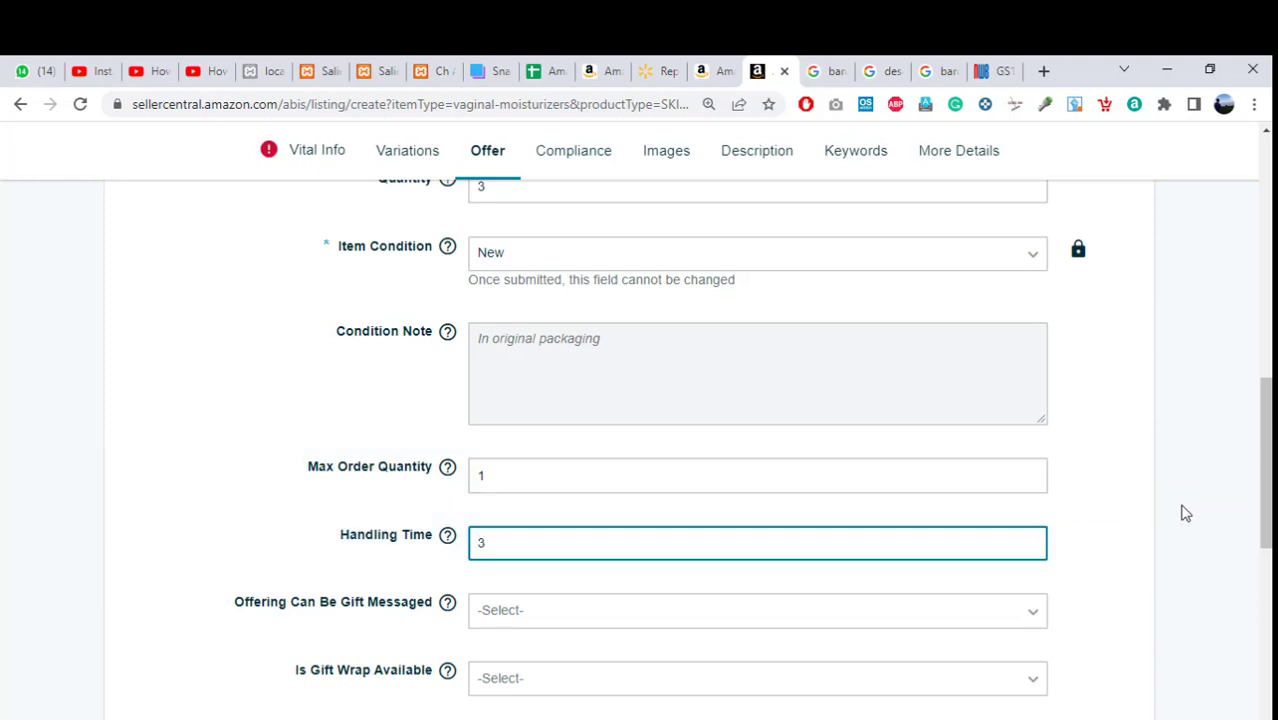
drag(1265, 500, 1265, 560)
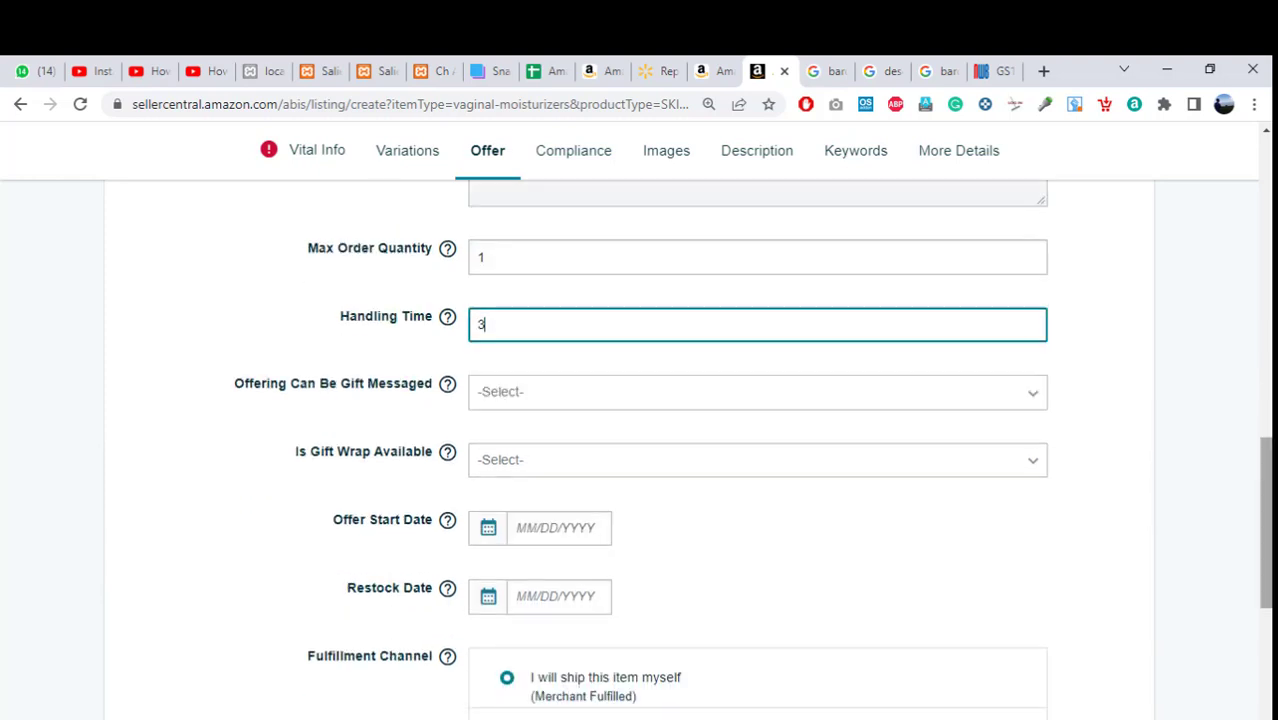
Set both Offering Can Be Gift Messaged and Is Gift Wrap Available to No.
click(558, 401)
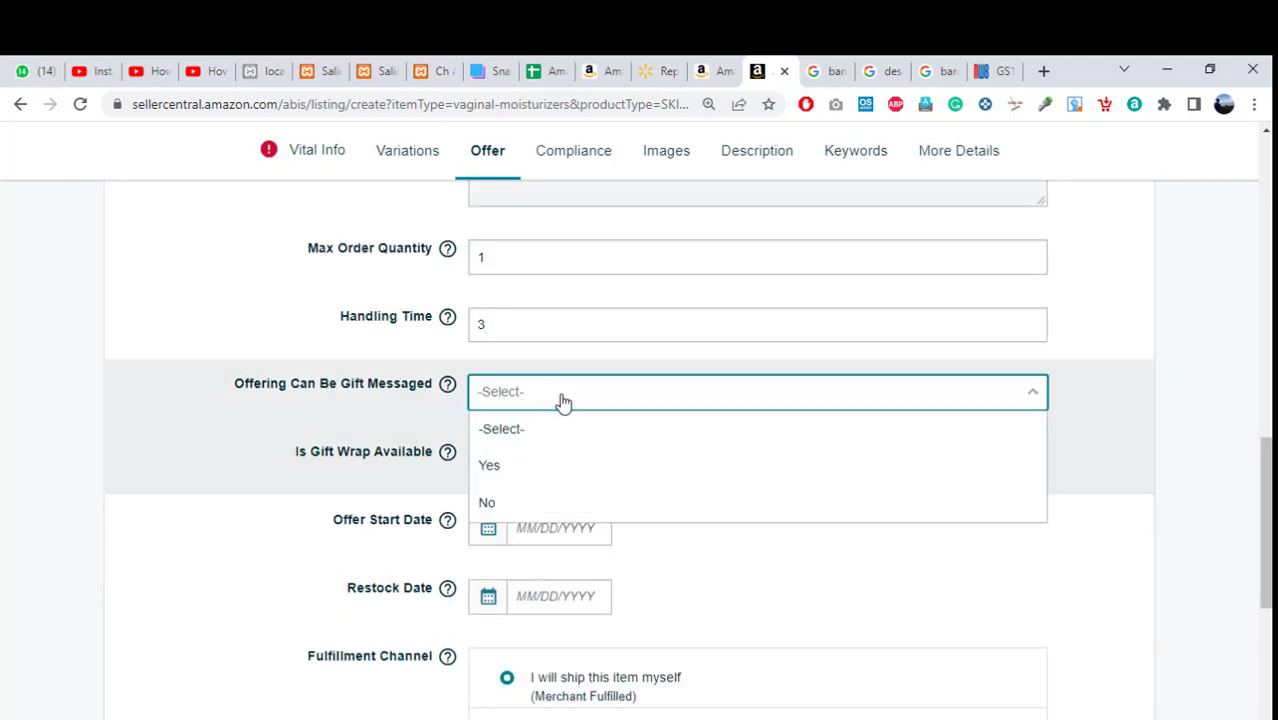
click(530, 508)
click(563, 462)
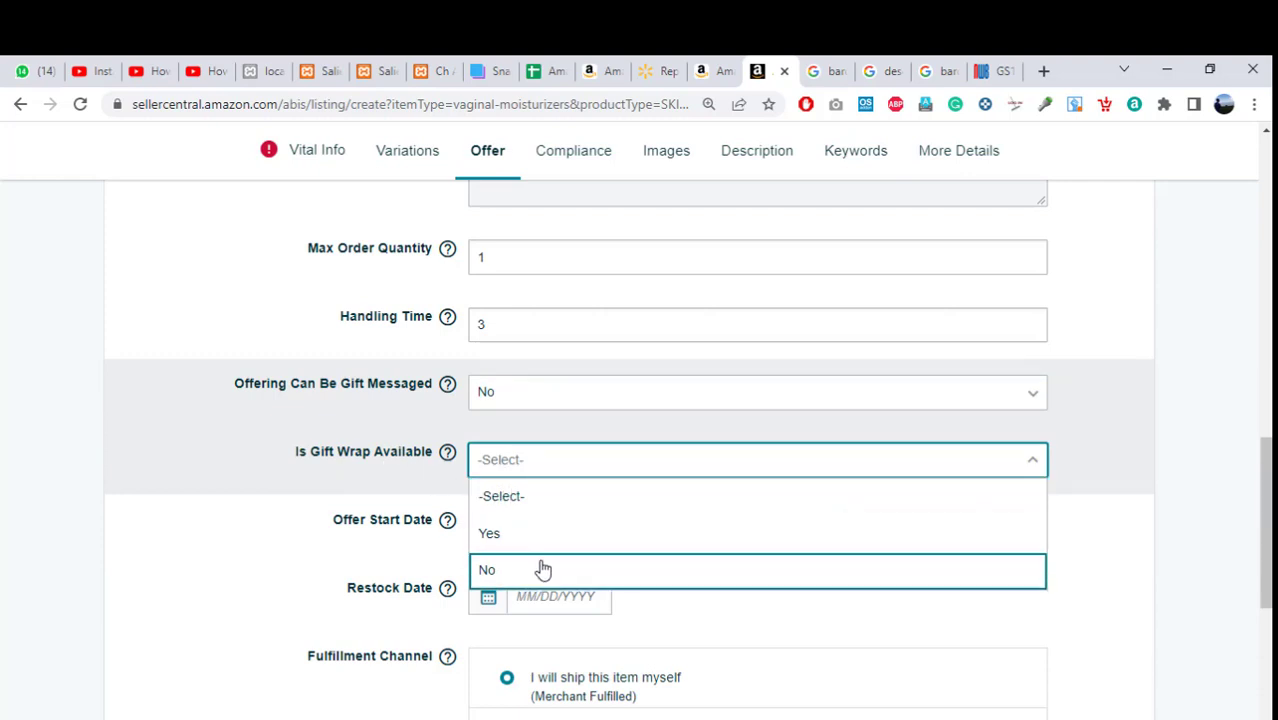
click(492, 570)
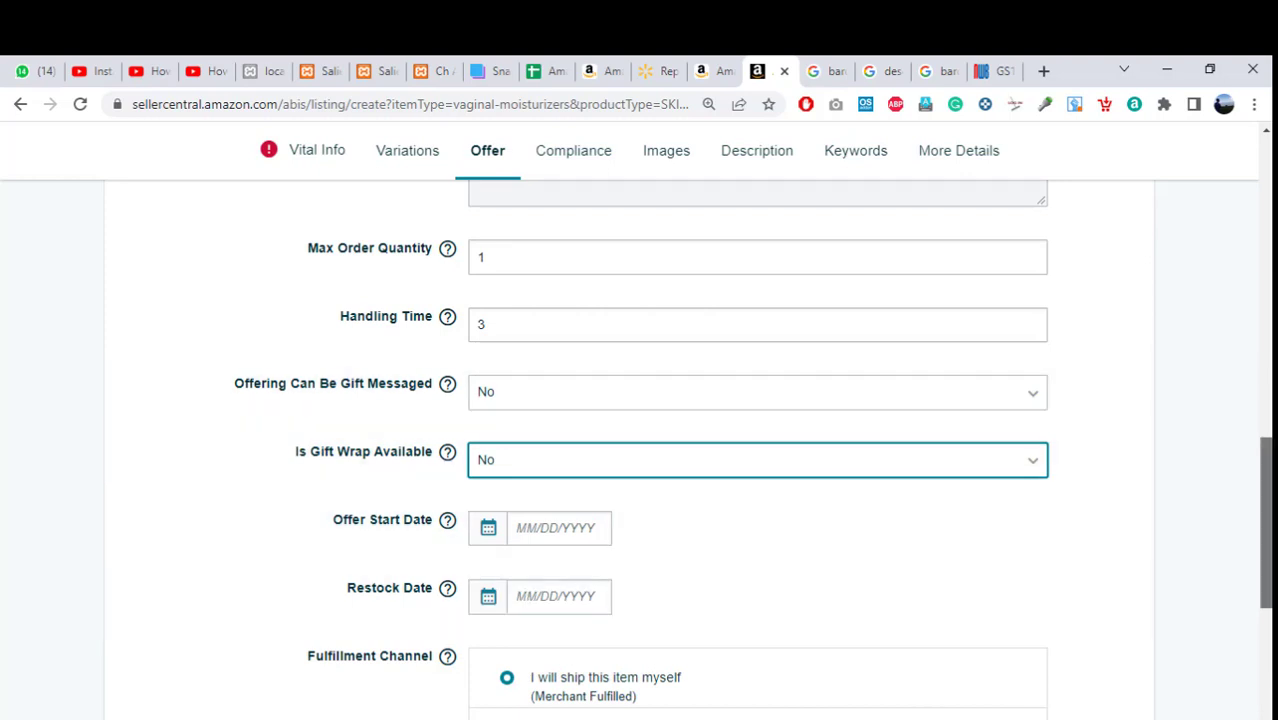
scroll(1266, 520, down, 1)
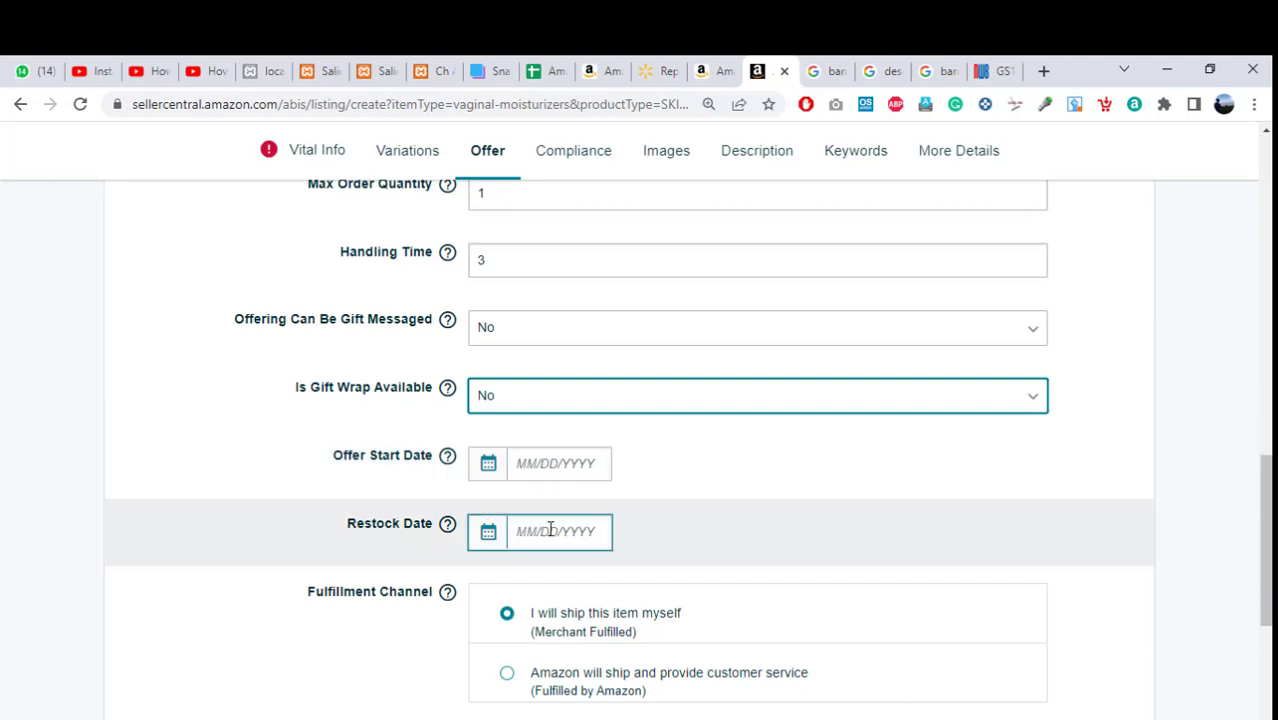
scroll(1265, 540, down, 1)
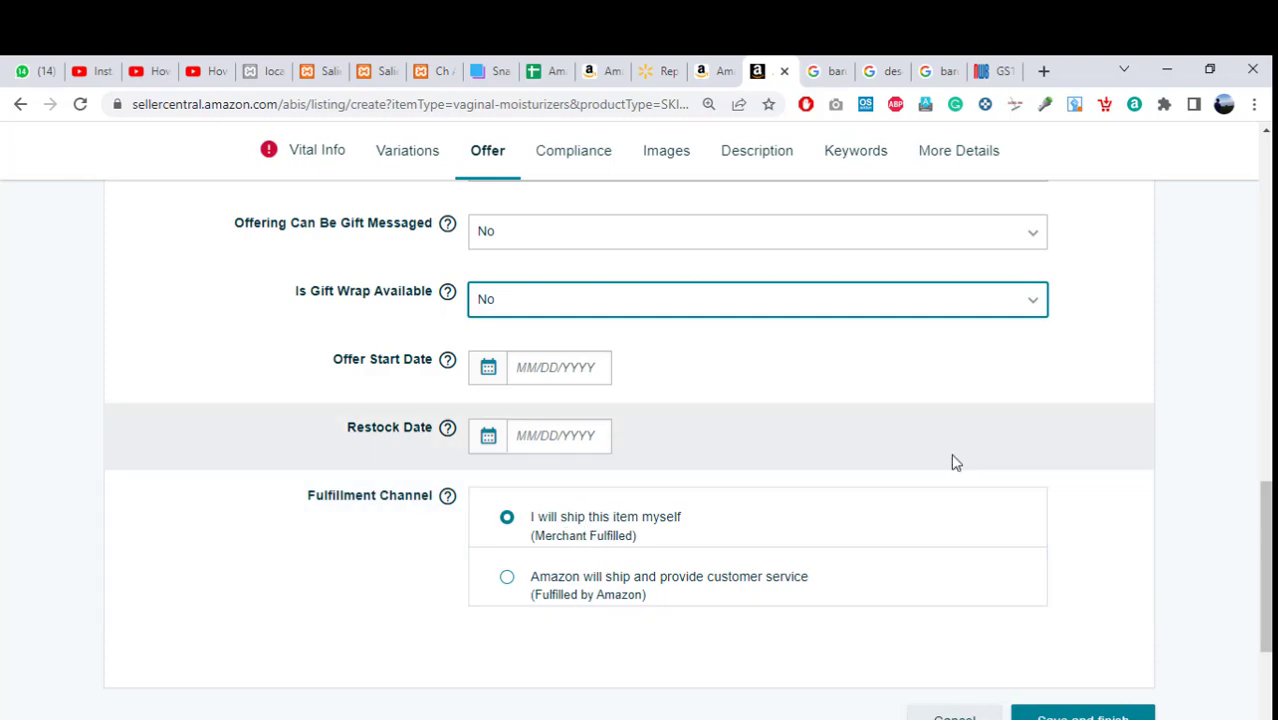
drag(1264, 560, 1264, 615)
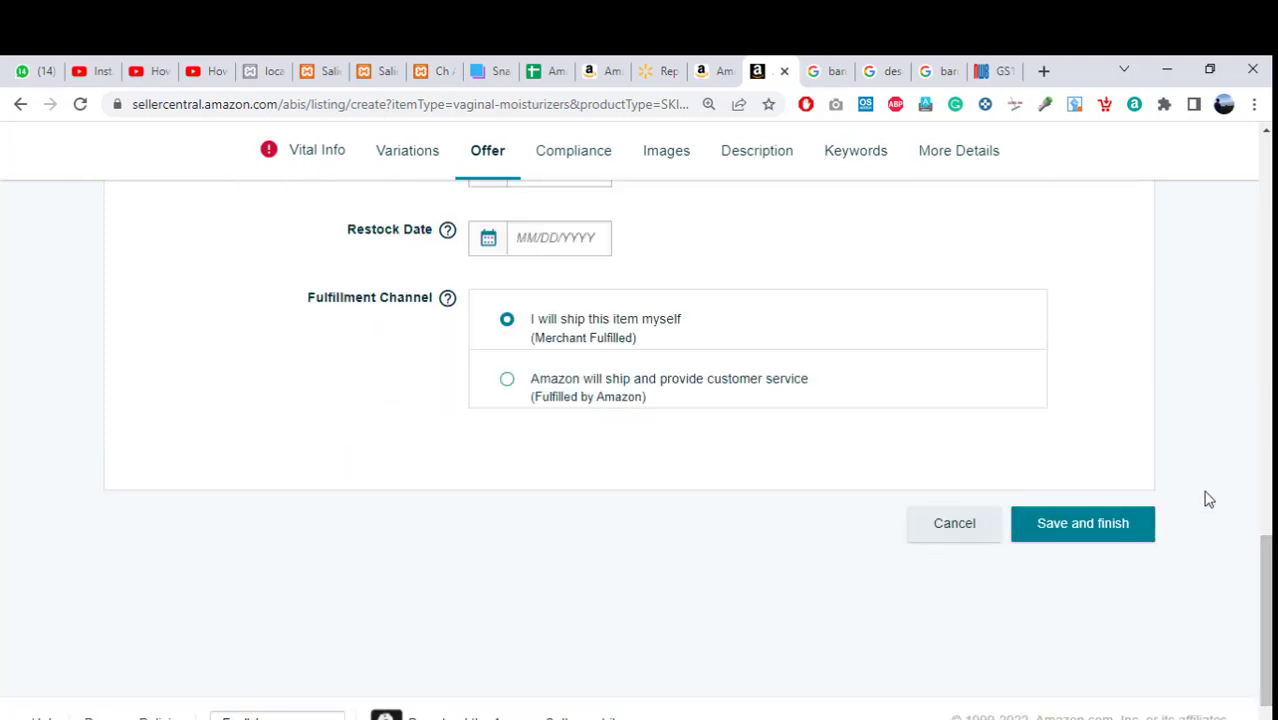
drag(1264, 545, 1266, 175)
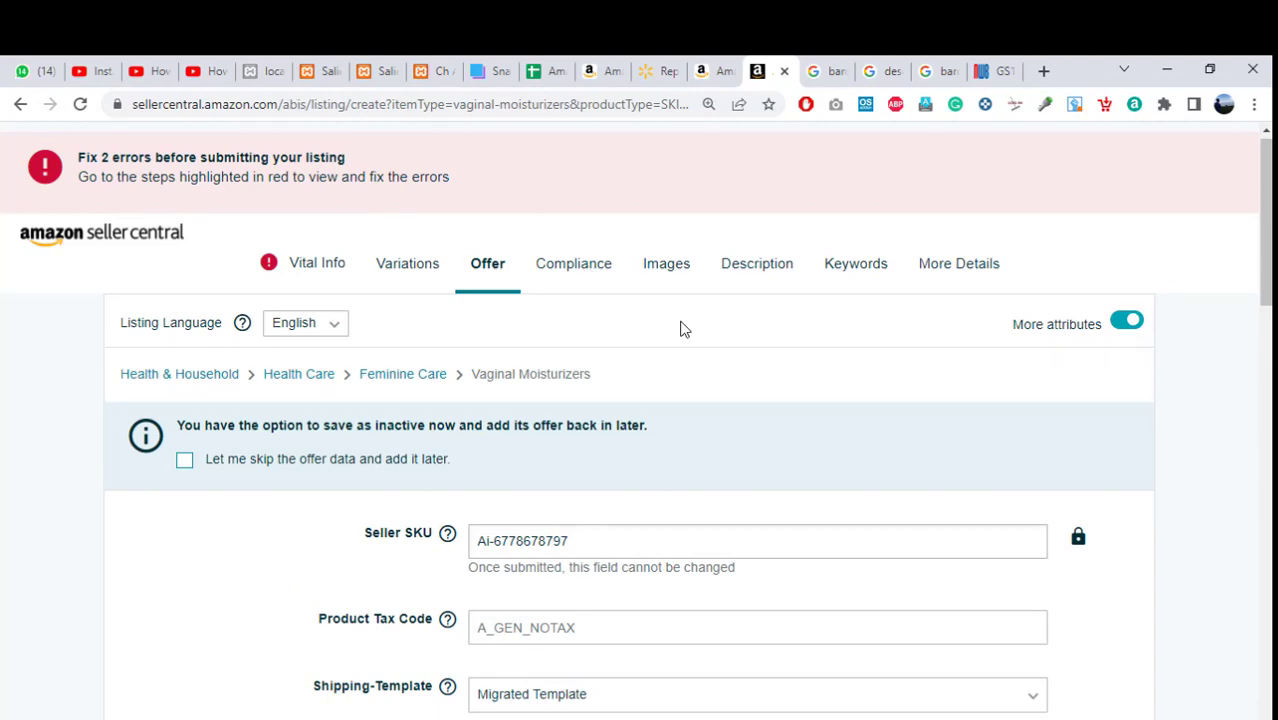
click(580, 284)
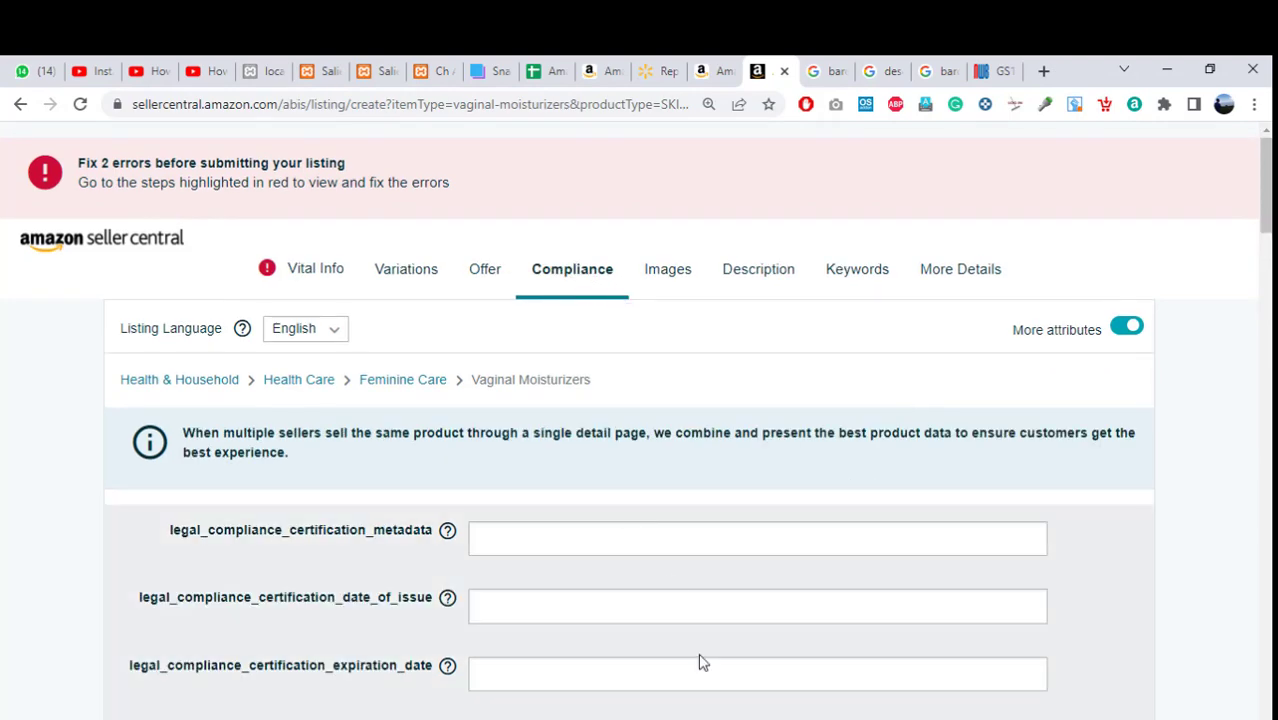
scroll(460, 480, down, 3)
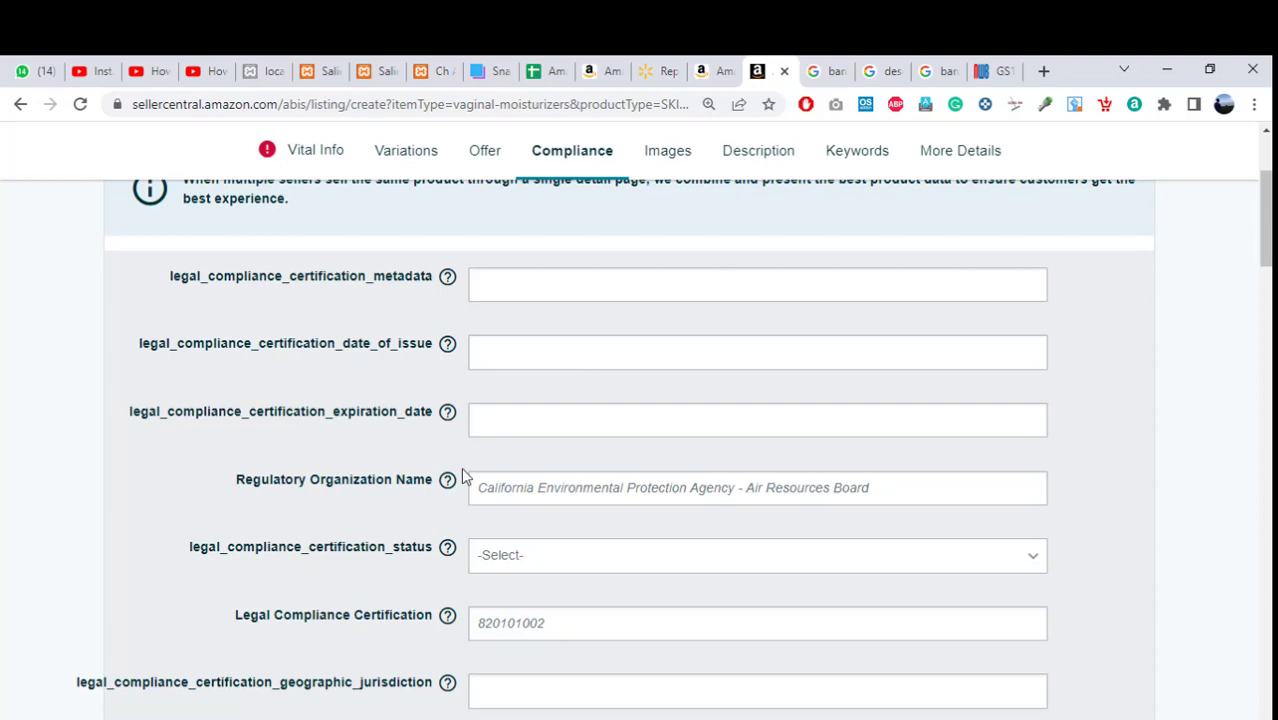
mouse_move(447, 480)
scroll(773, 424, down, 10)
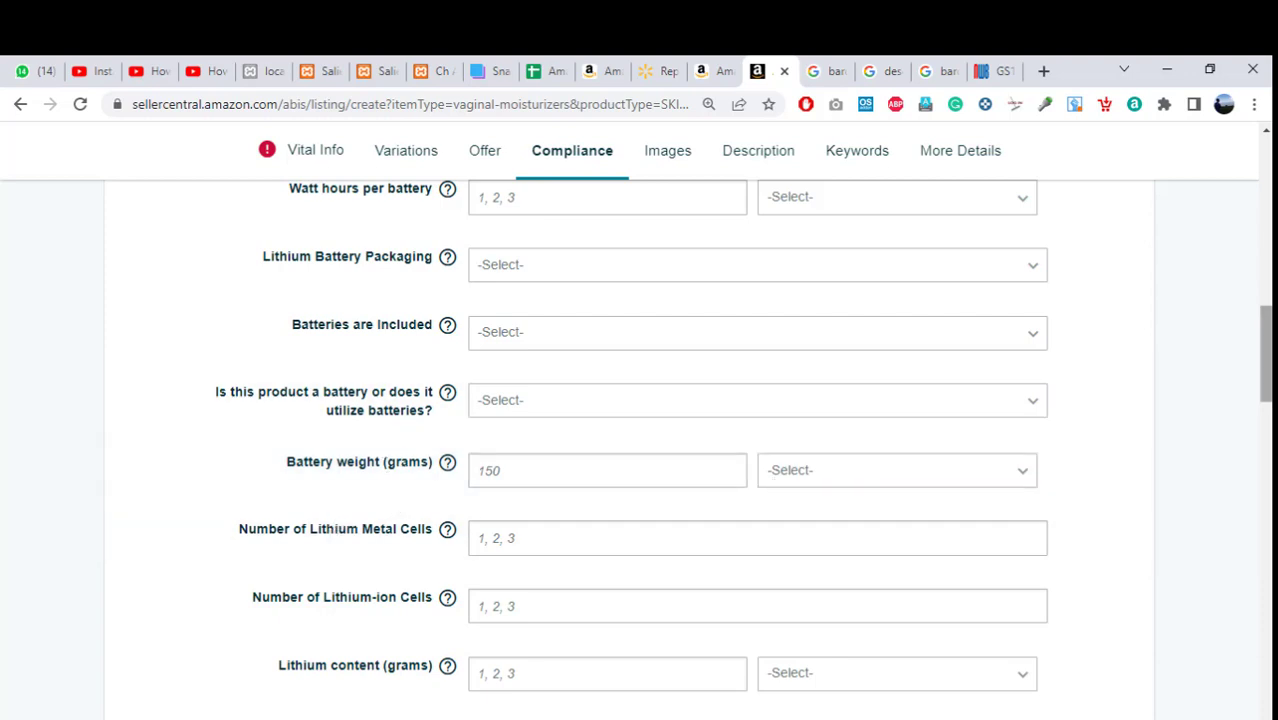
scroll(1265, 380, down, 2)
scroll(755, 450, down, 2)
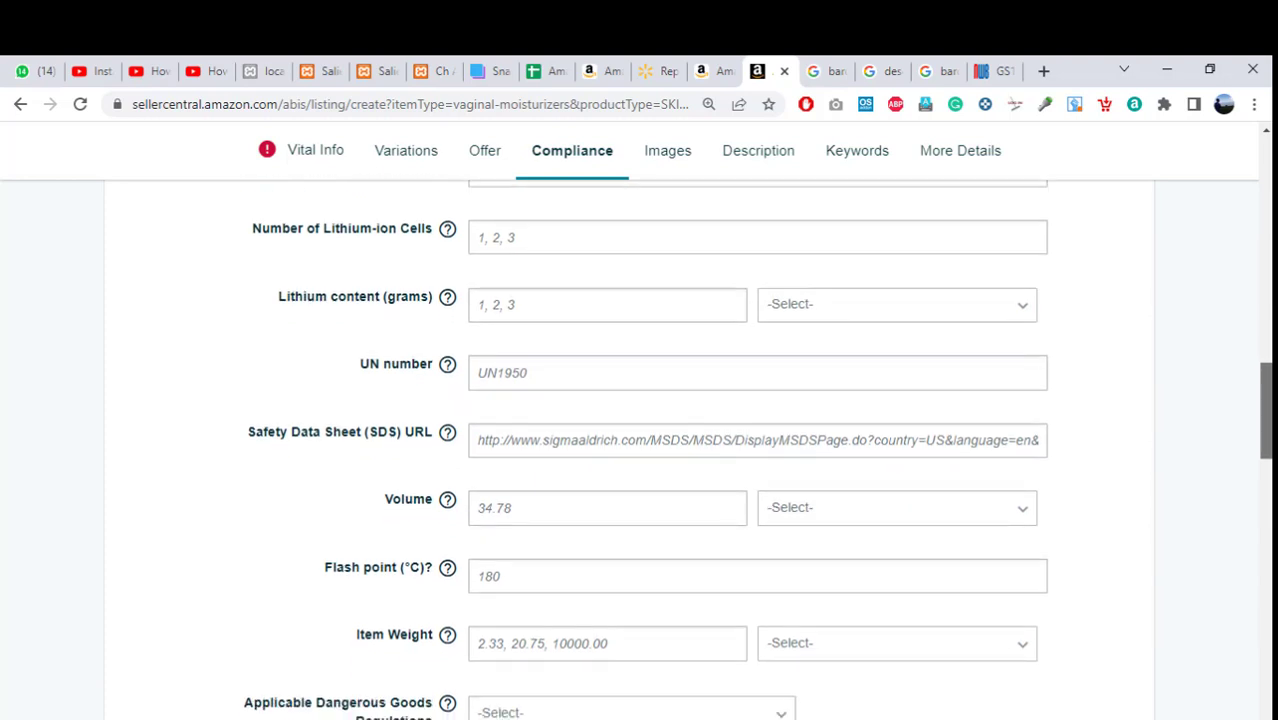
scroll(755, 450, down, 2)
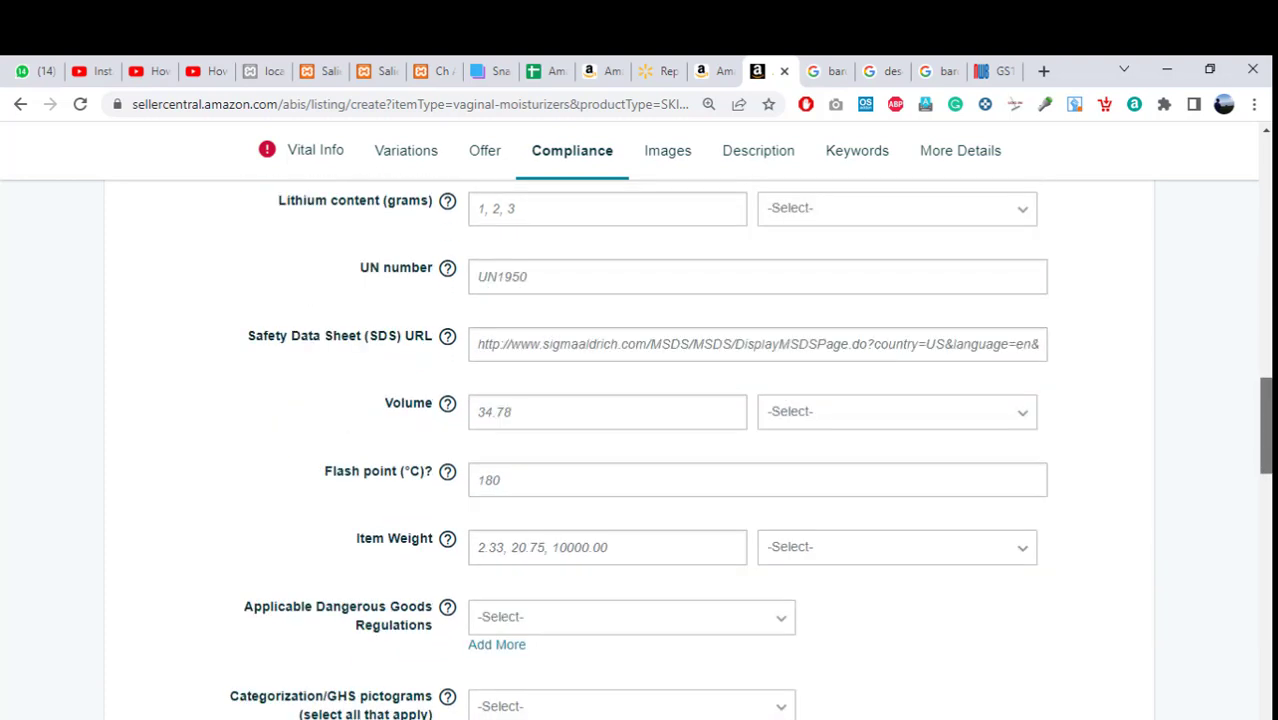
scroll(755, 450, down, 2)
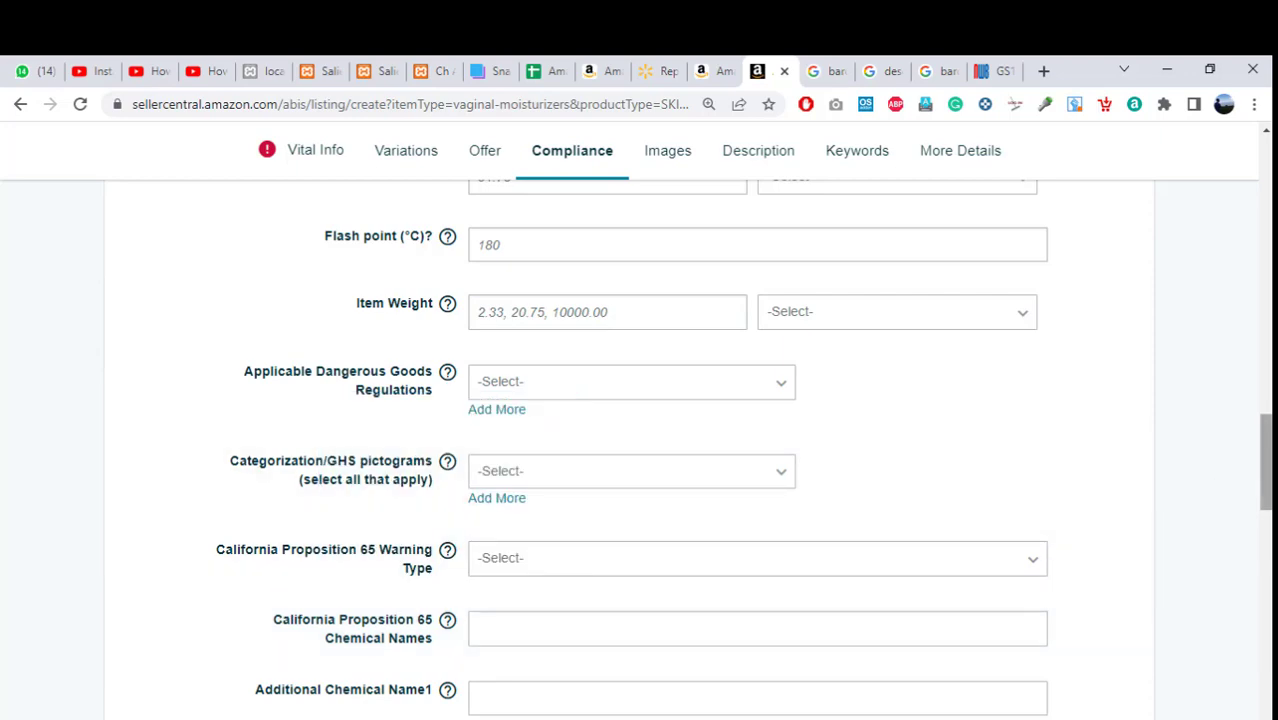
scroll(1265, 470, down, 3)
scroll(755, 450, down, 3)
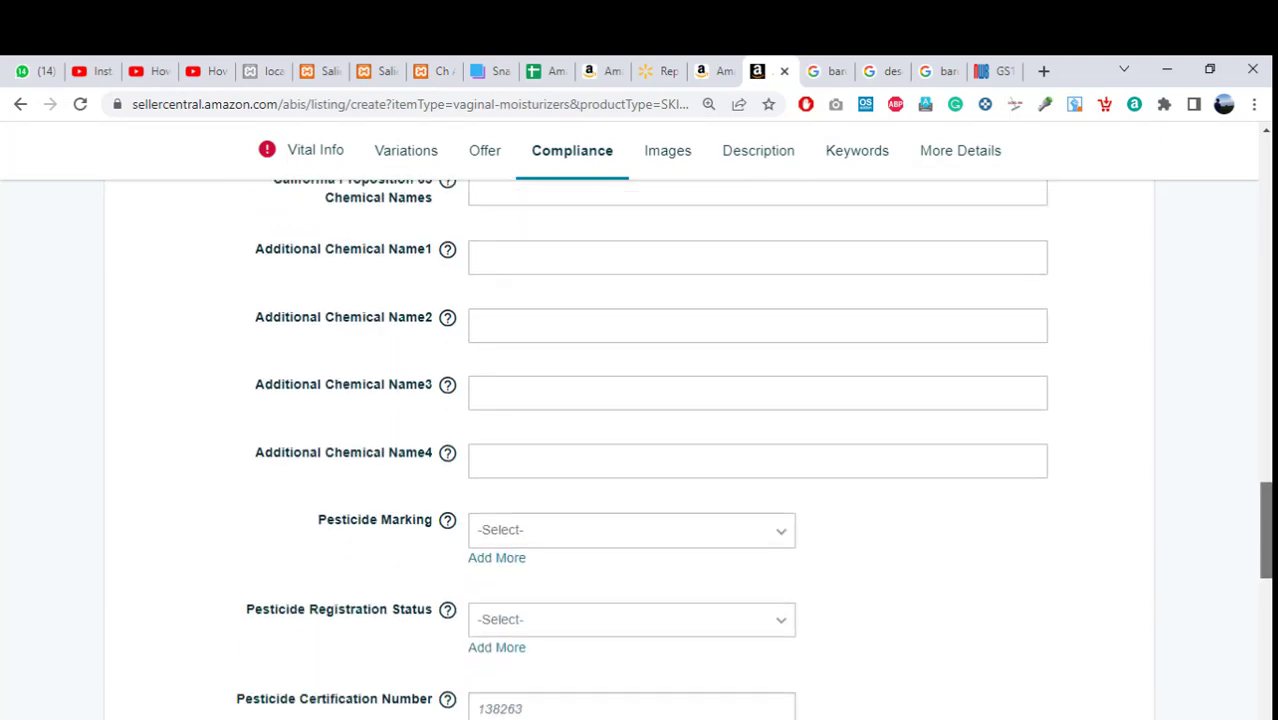
drag(1268, 570, 1270, 322)
drag(1267, 270, 1268, 176)
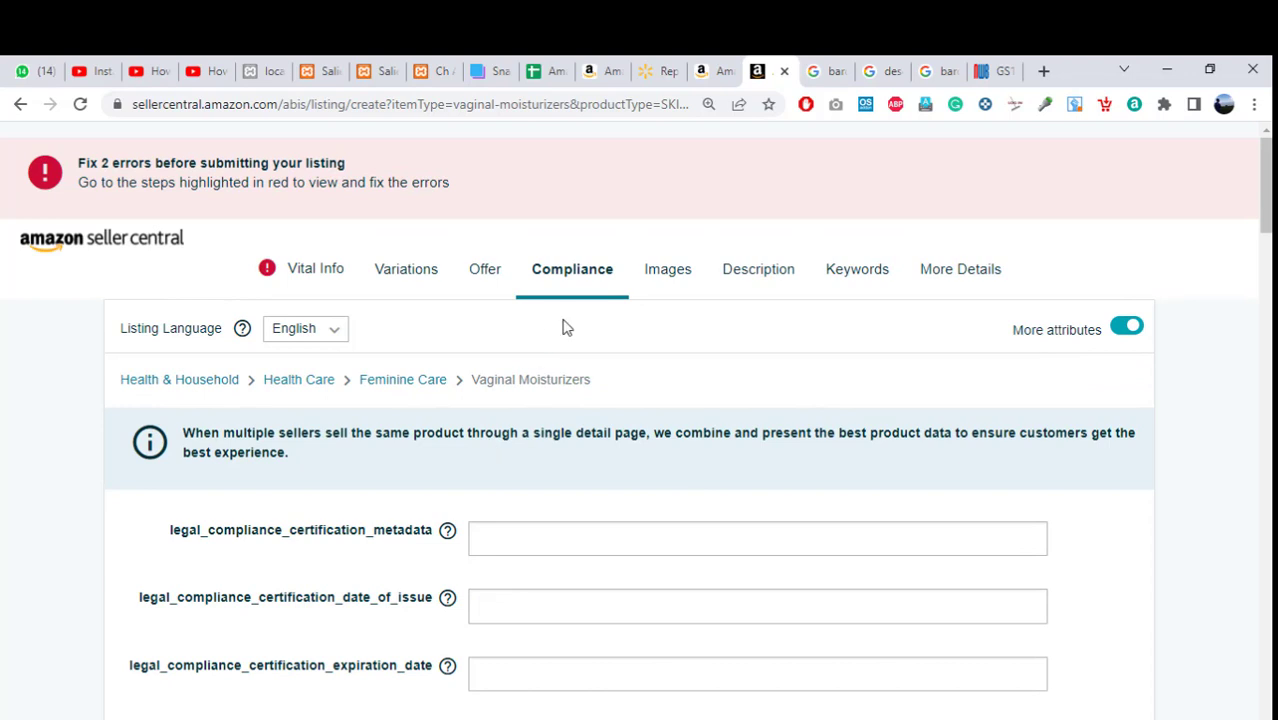
Go to the Images step and bring the nine empty upload slots into view.
click(668, 283)
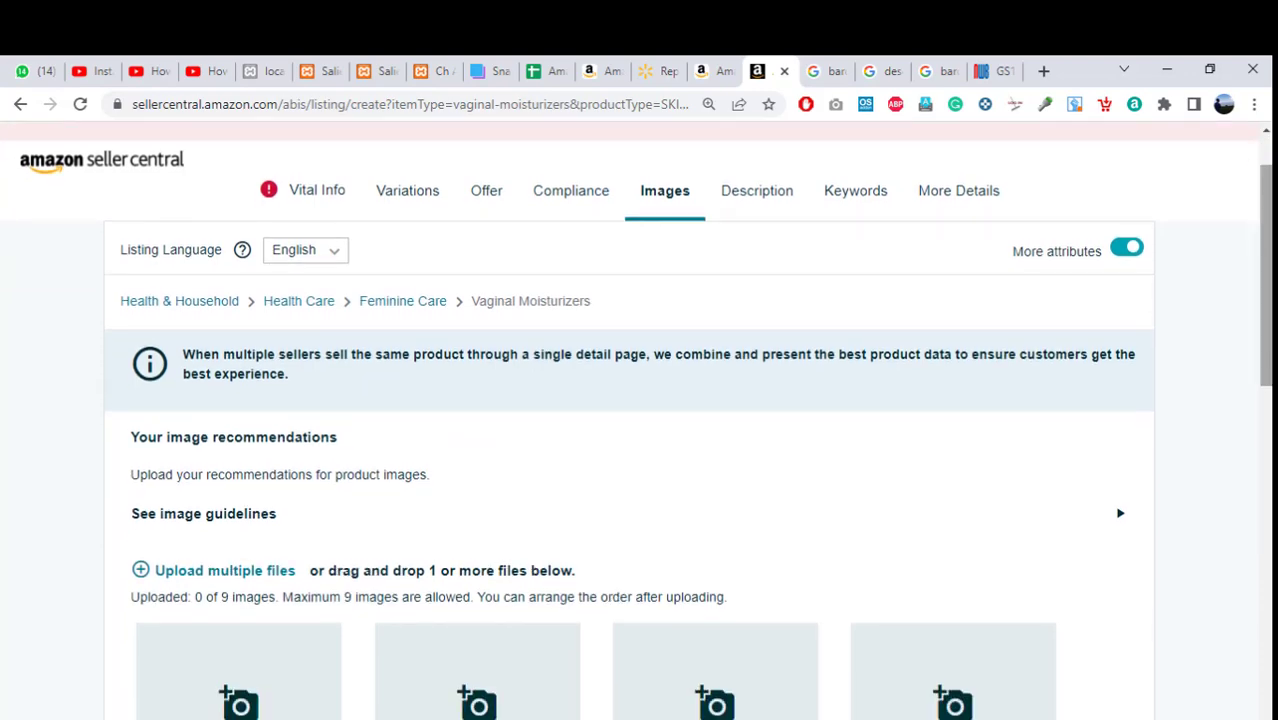
scroll(619, 371, down, 2)
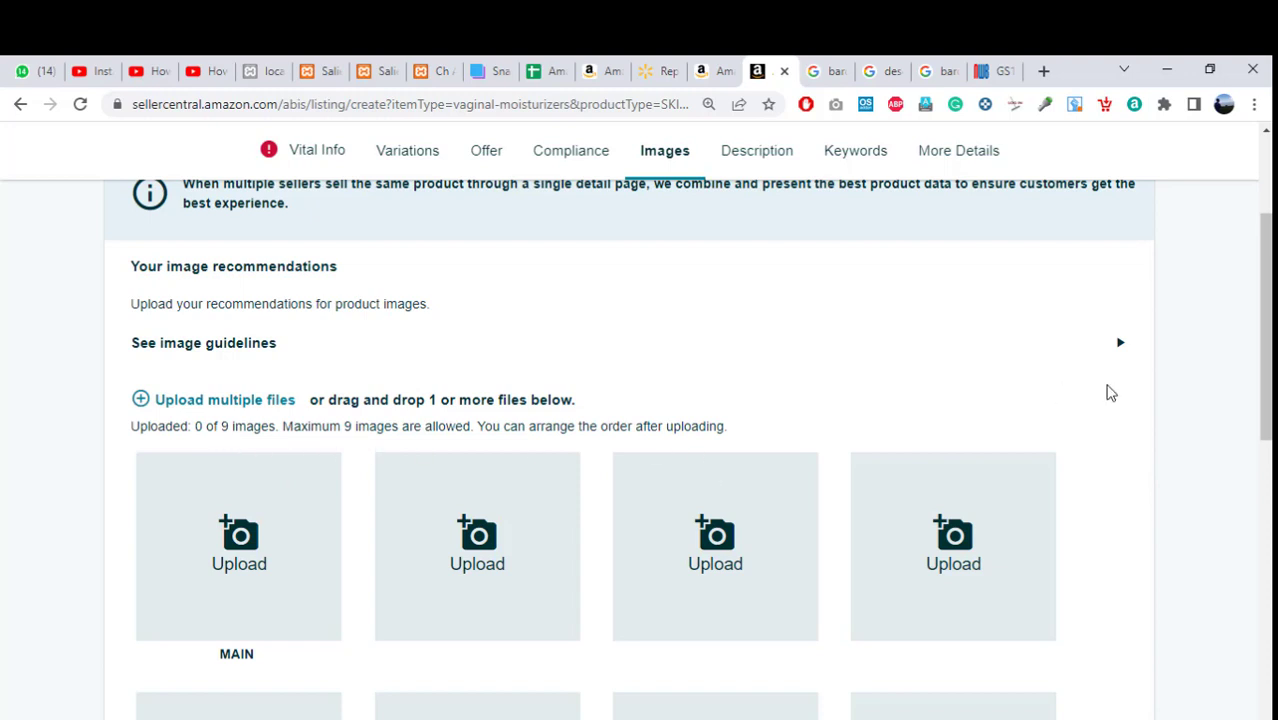
scroll(1264, 400, down, 2)
mouse_move(1264, 400)
mouse_down()
mouse_move(1264, 466)
mouse_move(1264, 408)
mouse_up()
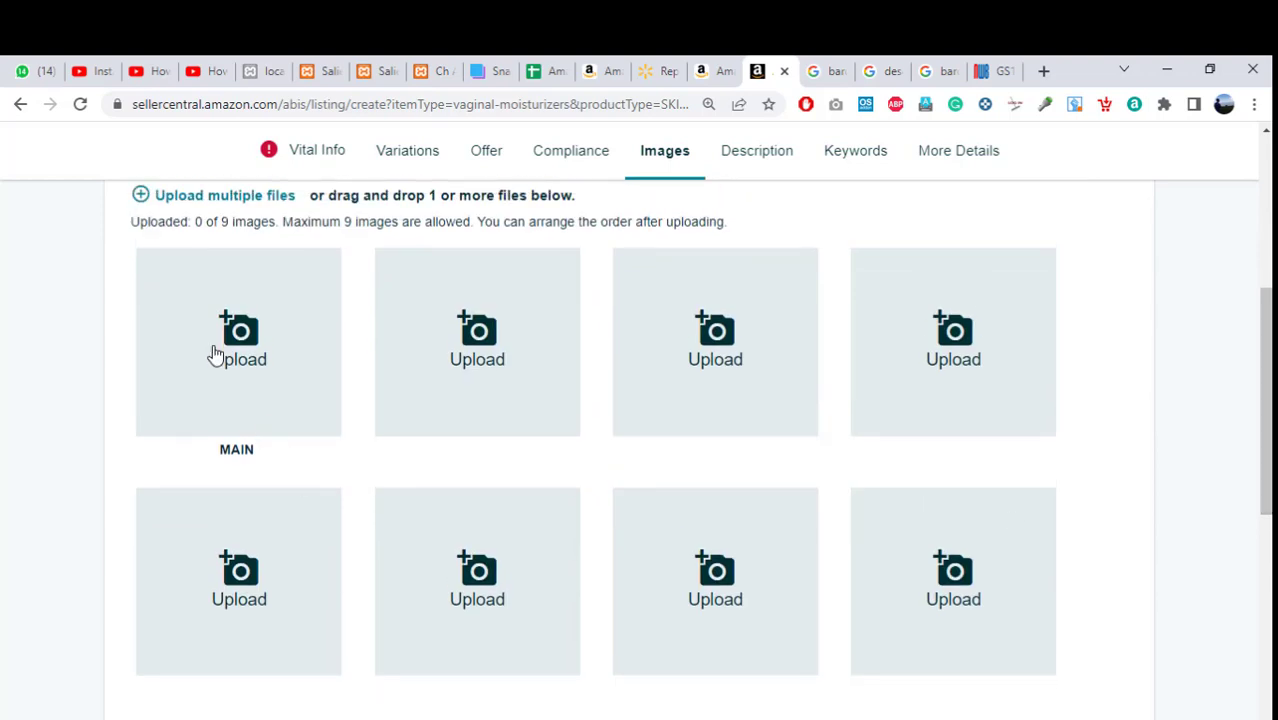
Upload 1.jpg as the main image and 2.jpg into the second slot.
click(215, 355)
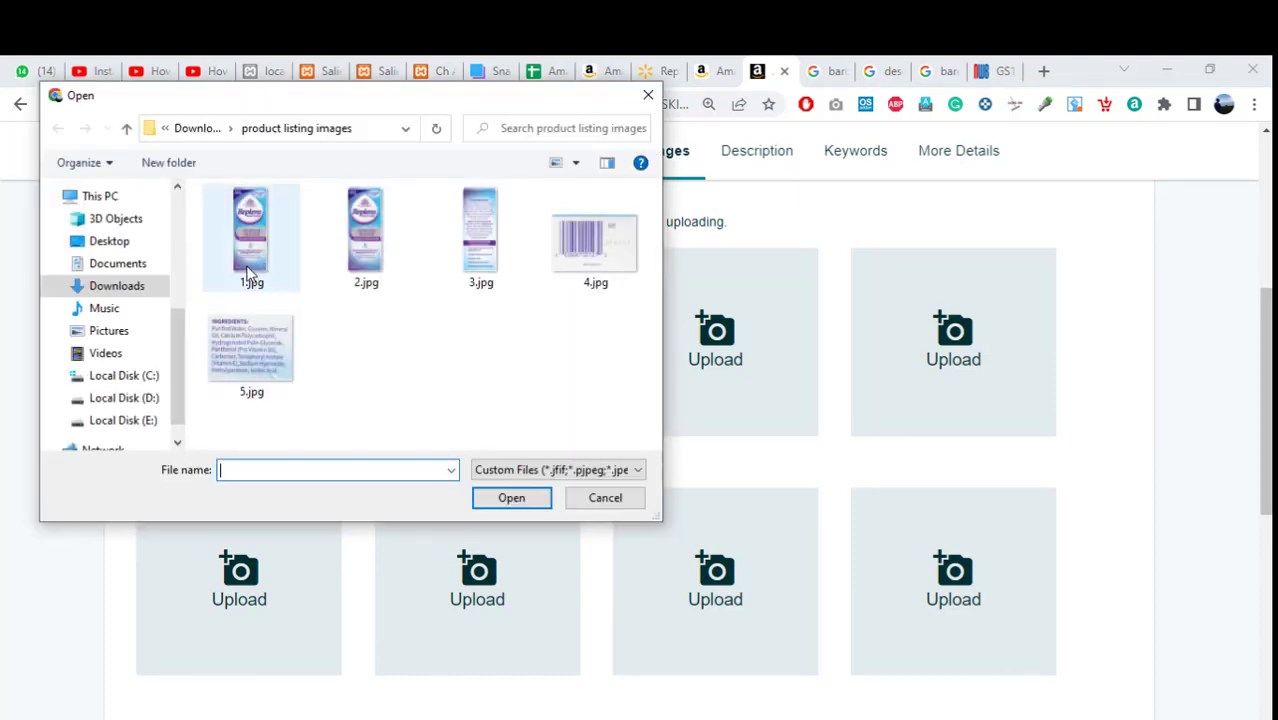
click(250, 272)
click(511, 498)
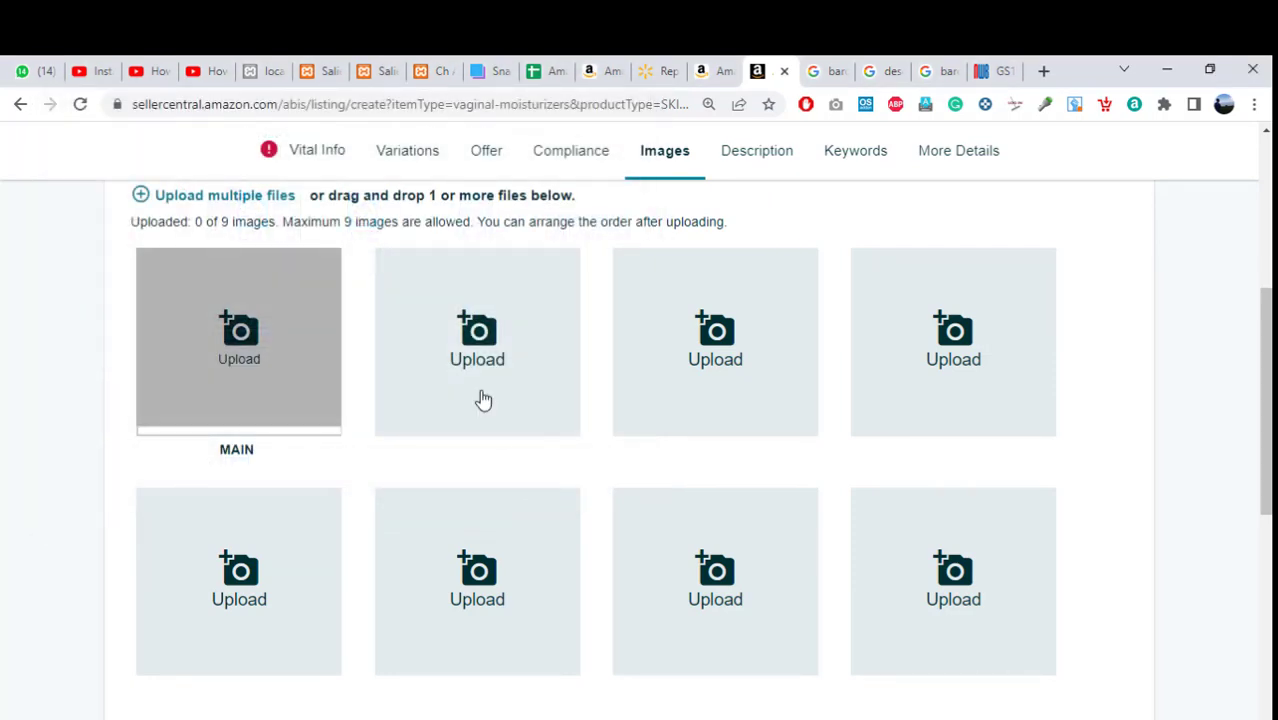
click(491, 357)
click(356, 278)
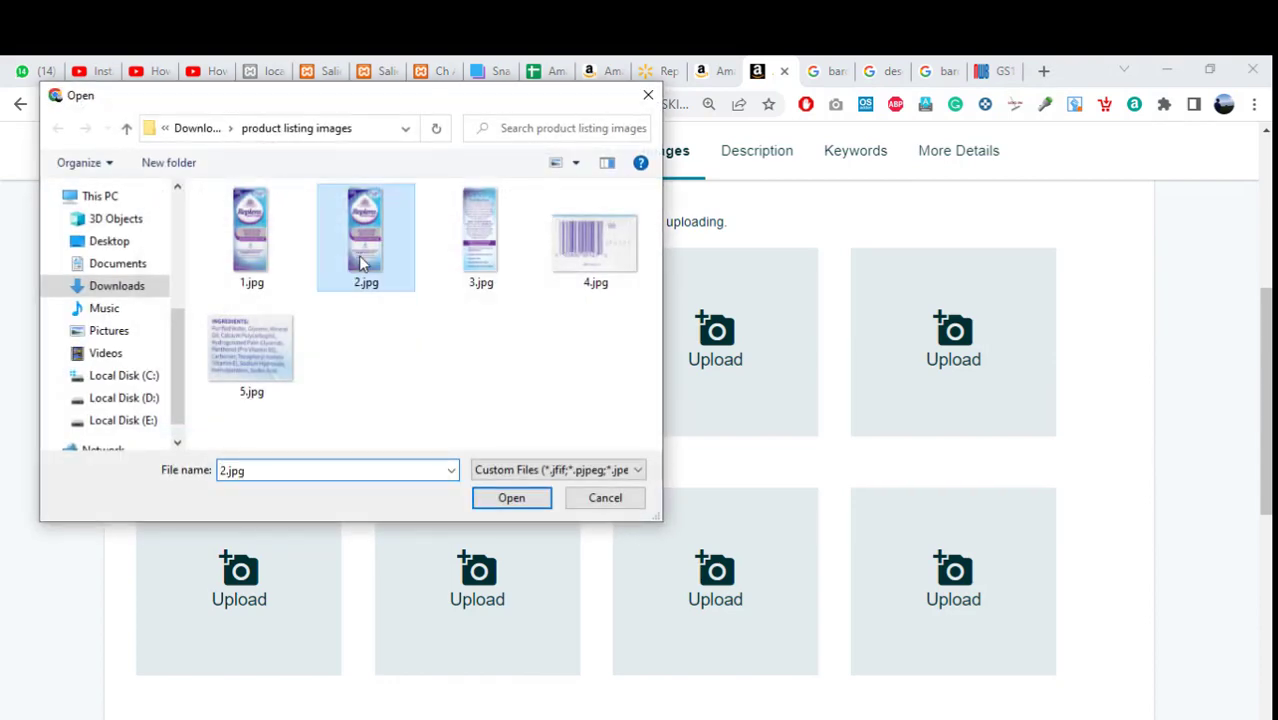
click(511, 498)
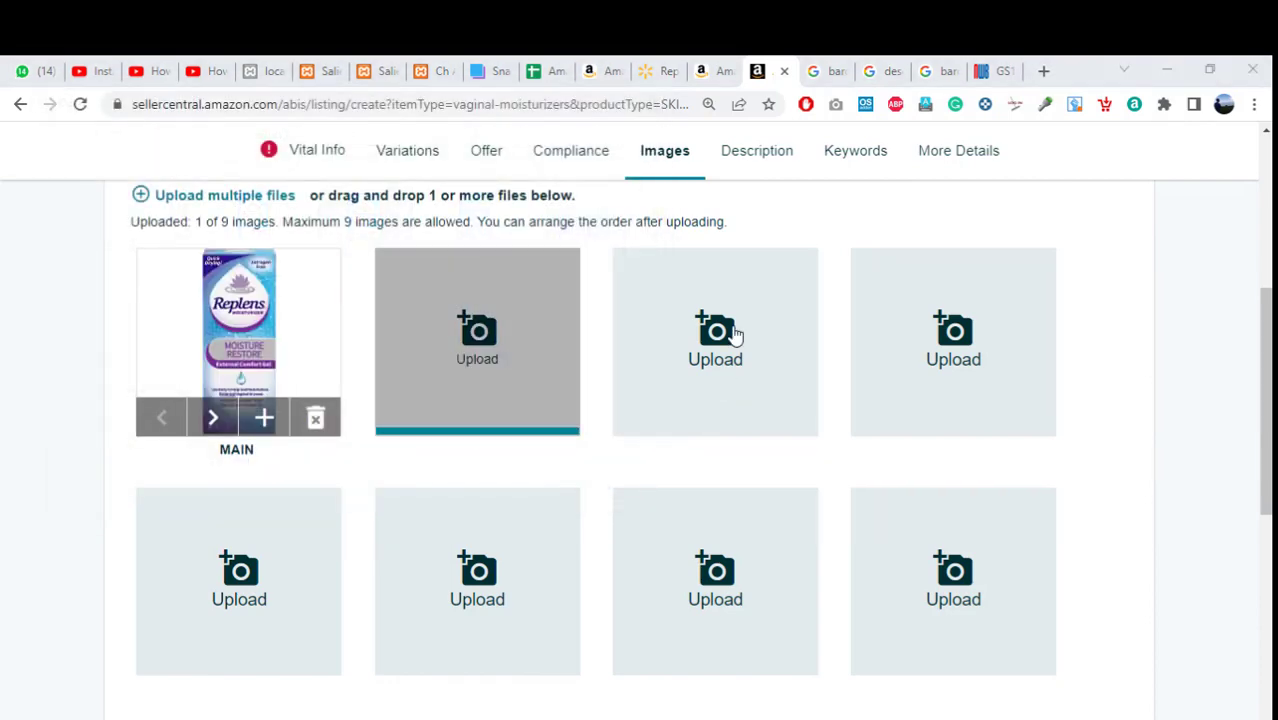
Upload the back panel 3.jpg, barcode 4.jpg and ingredients label 5.jpg into the next slots.
click(735, 333)
click(479, 250)
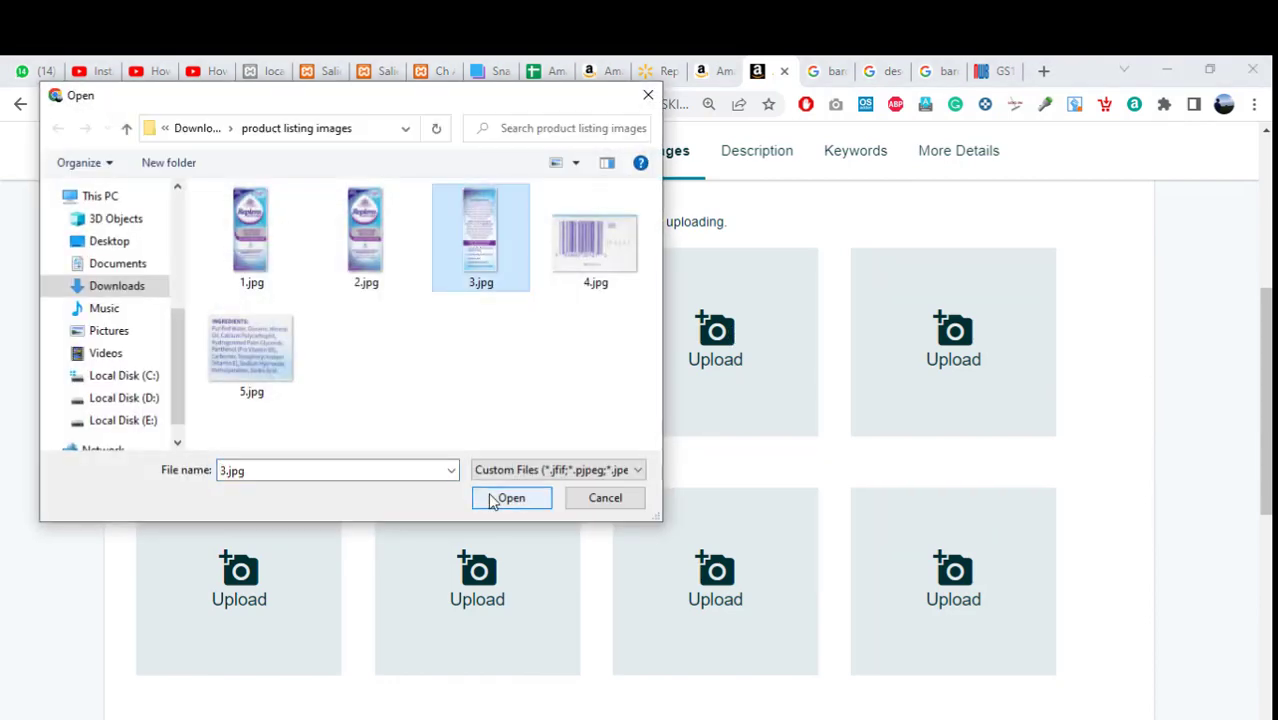
click(500, 497)
click(957, 338)
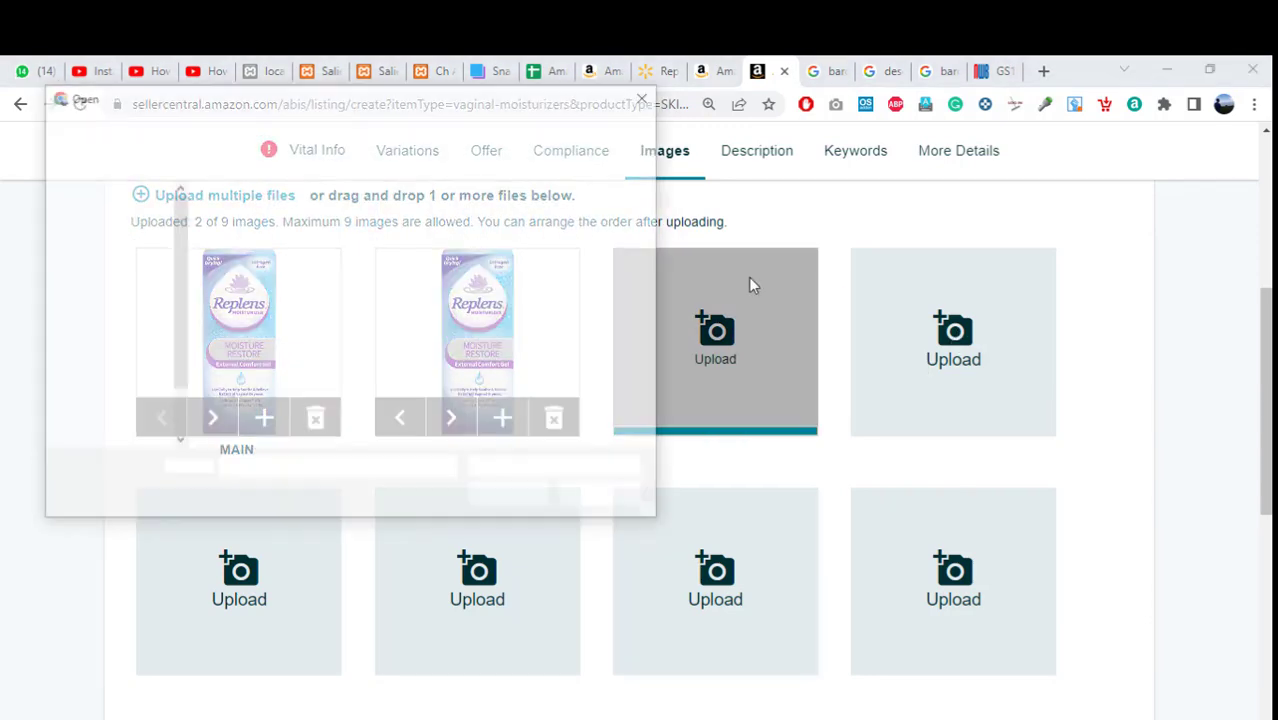
click(622, 250)
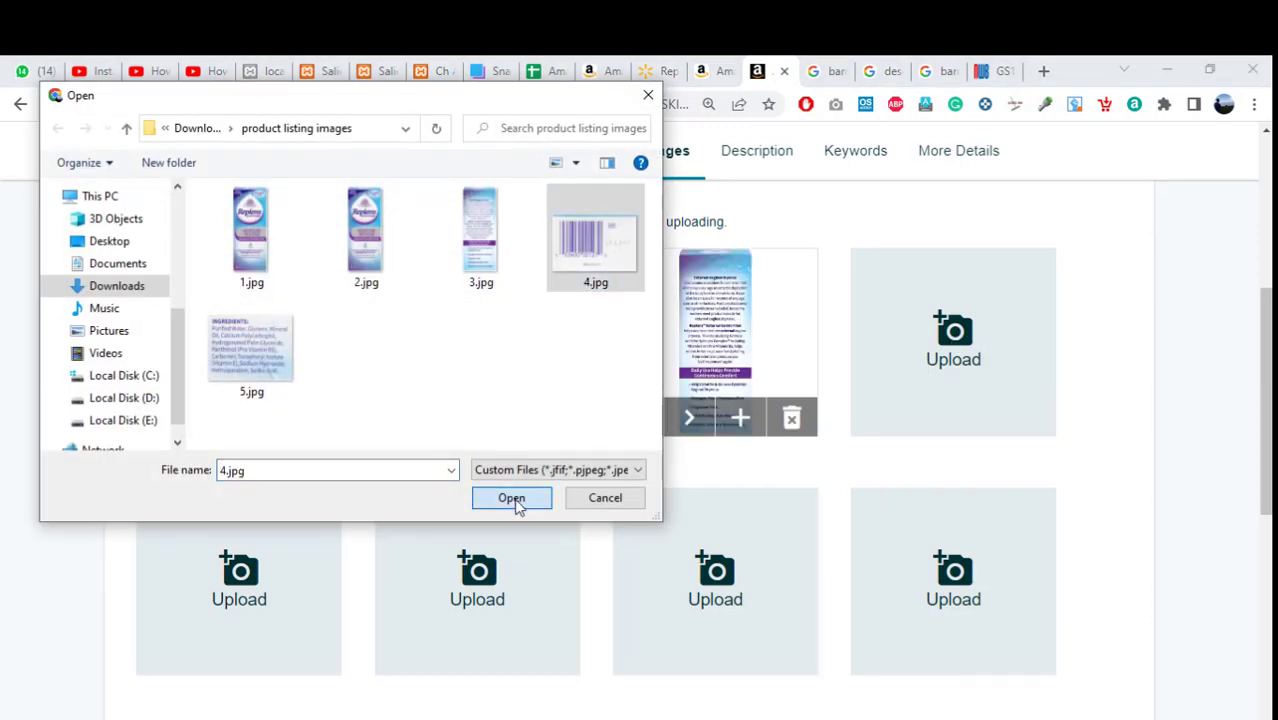
click(514, 498)
click(279, 539)
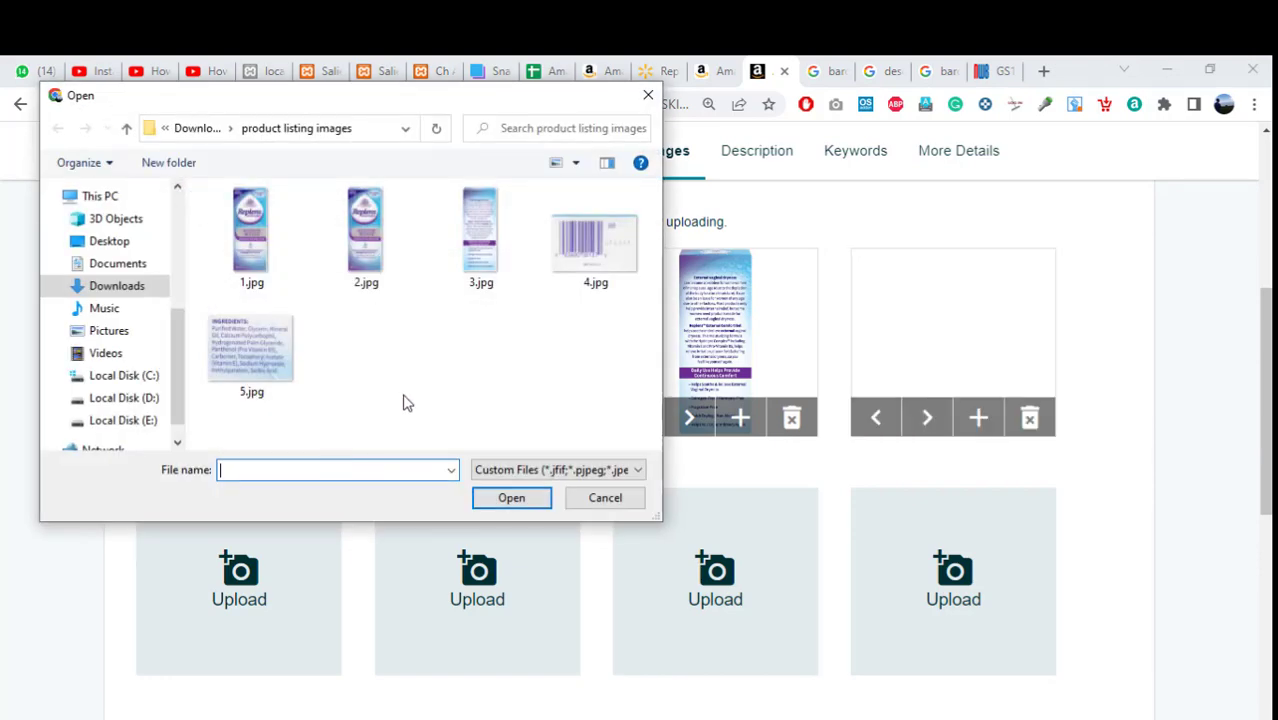
click(253, 345)
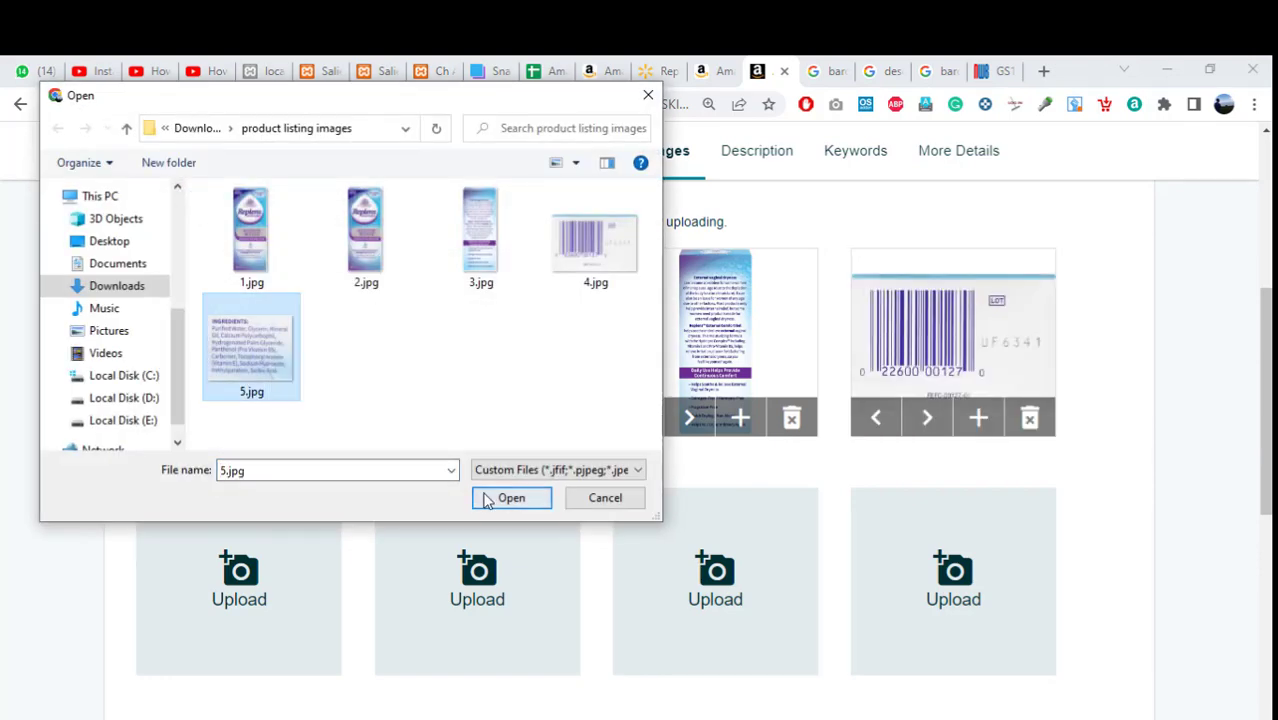
click(491, 496)
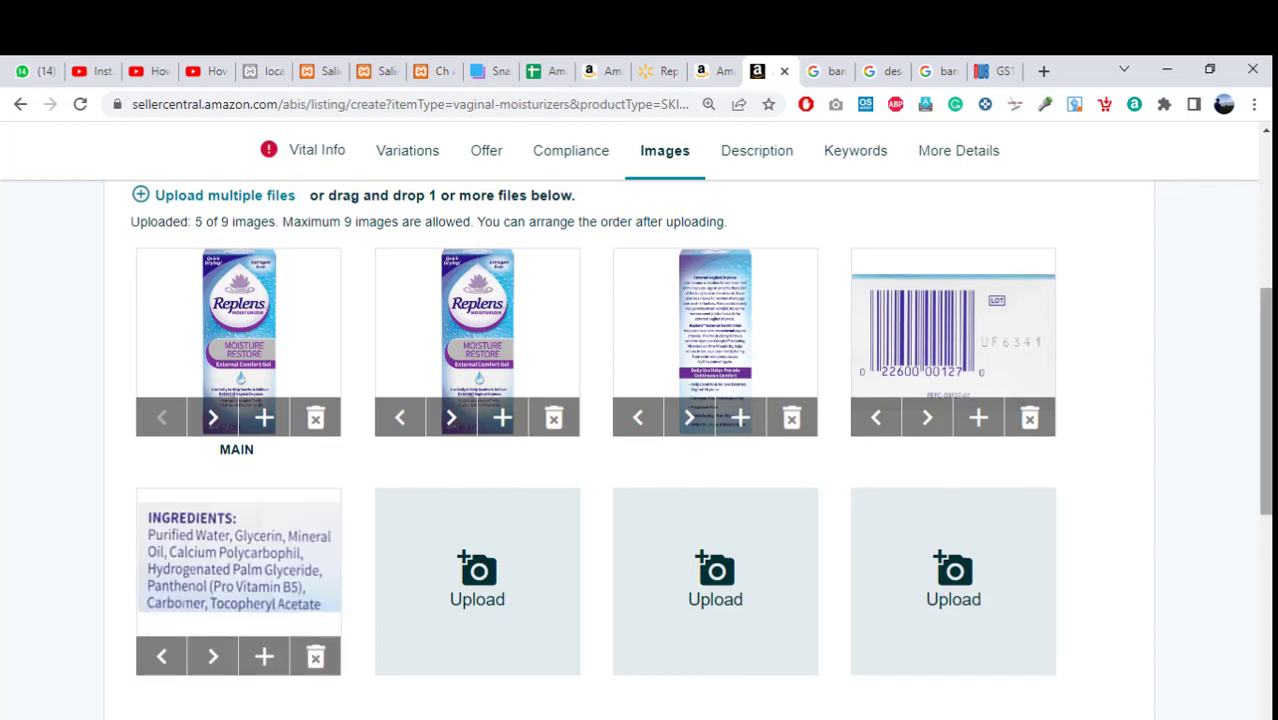
drag(1266, 398, 1247, 263)
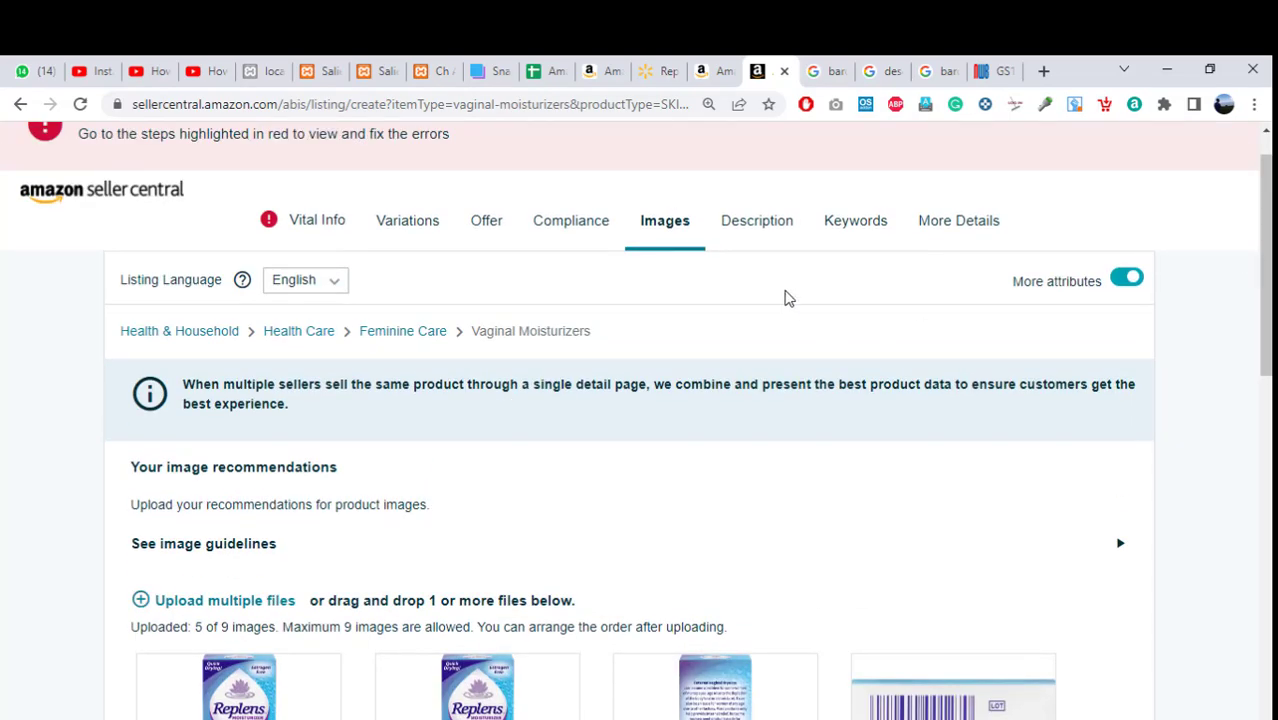
Switch to the Description section and place the cursor in the Product Description box.
click(757, 221)
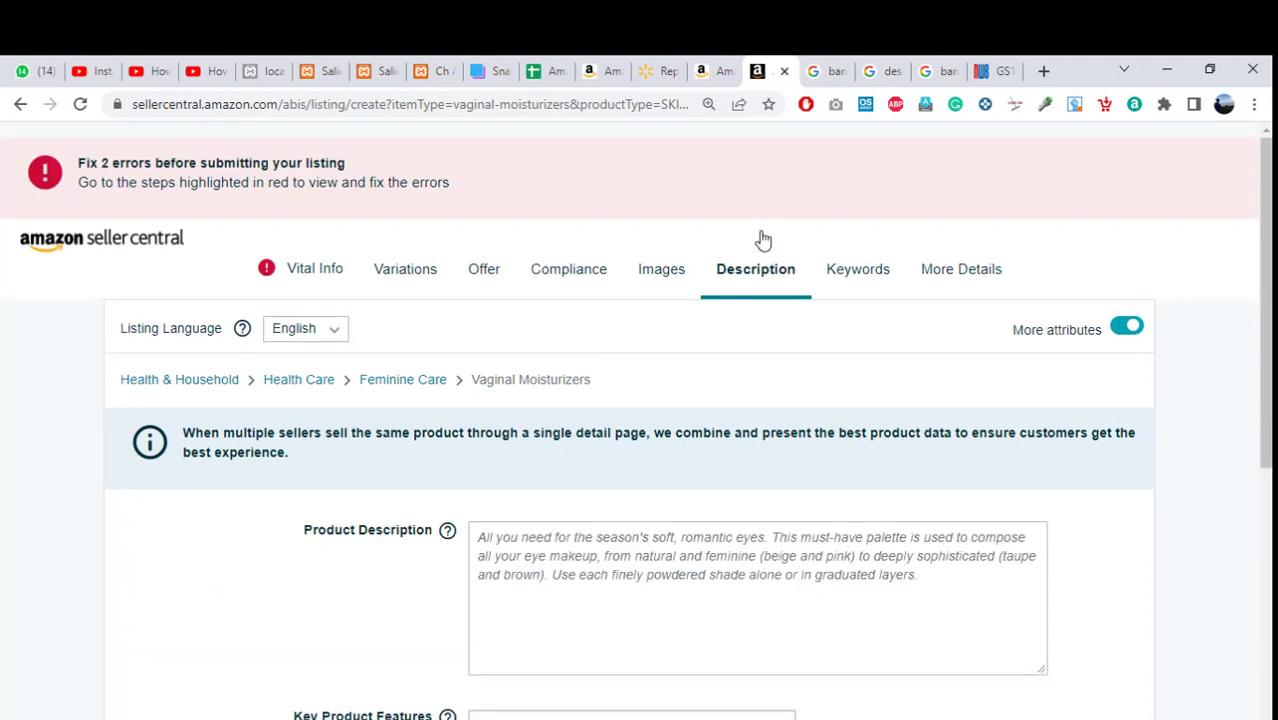
click(723, 600)
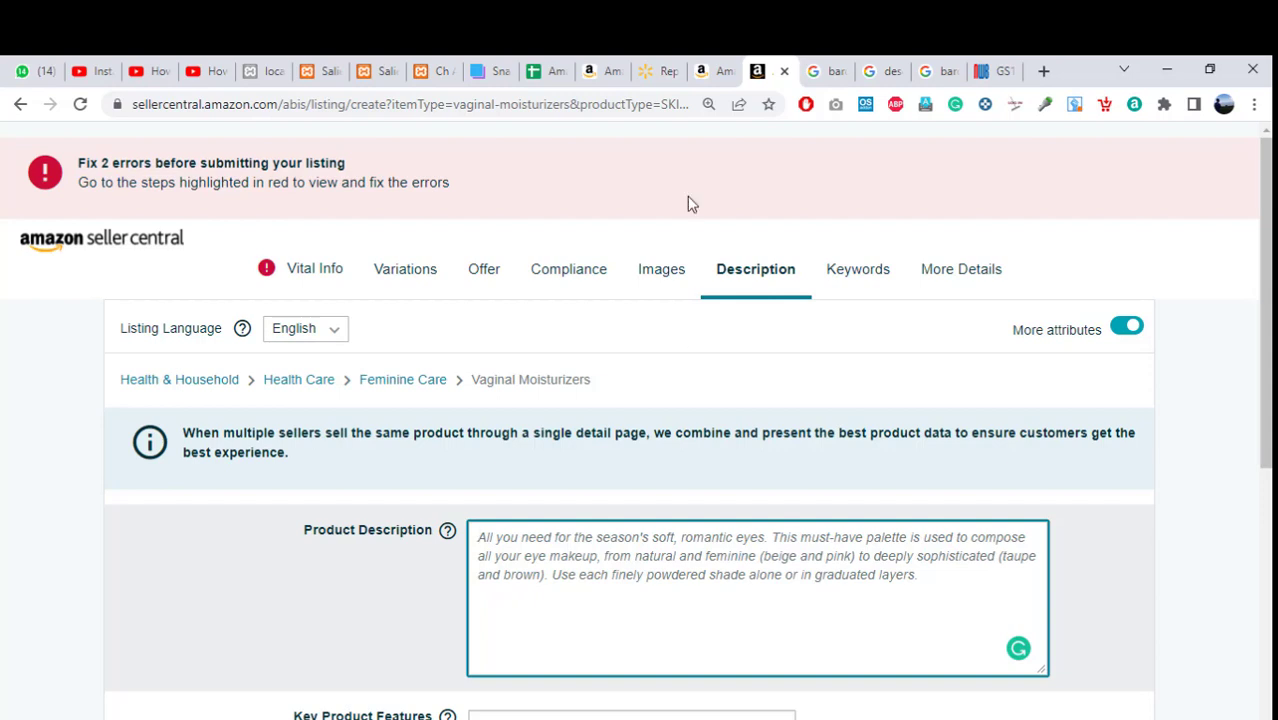
On the Replens product page, select the item details from Item Form to Recommended Uses.
click(715, 65)
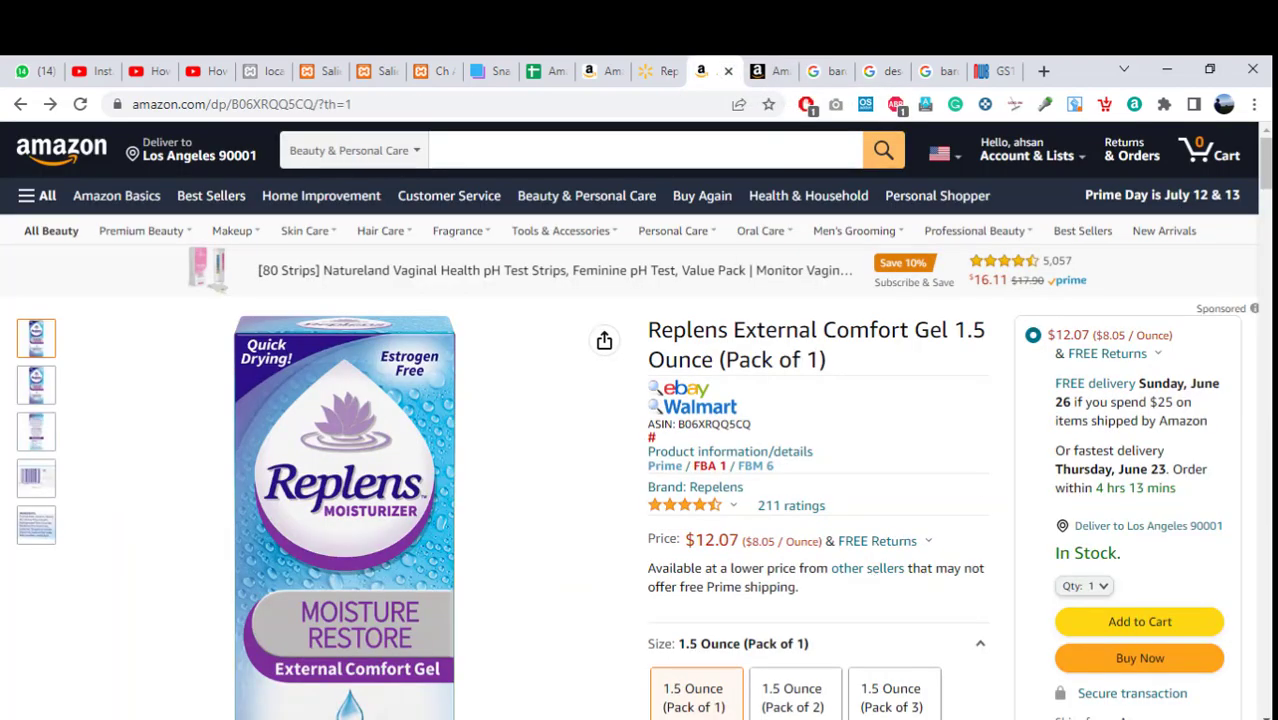
scroll(640, 420, down, 6)
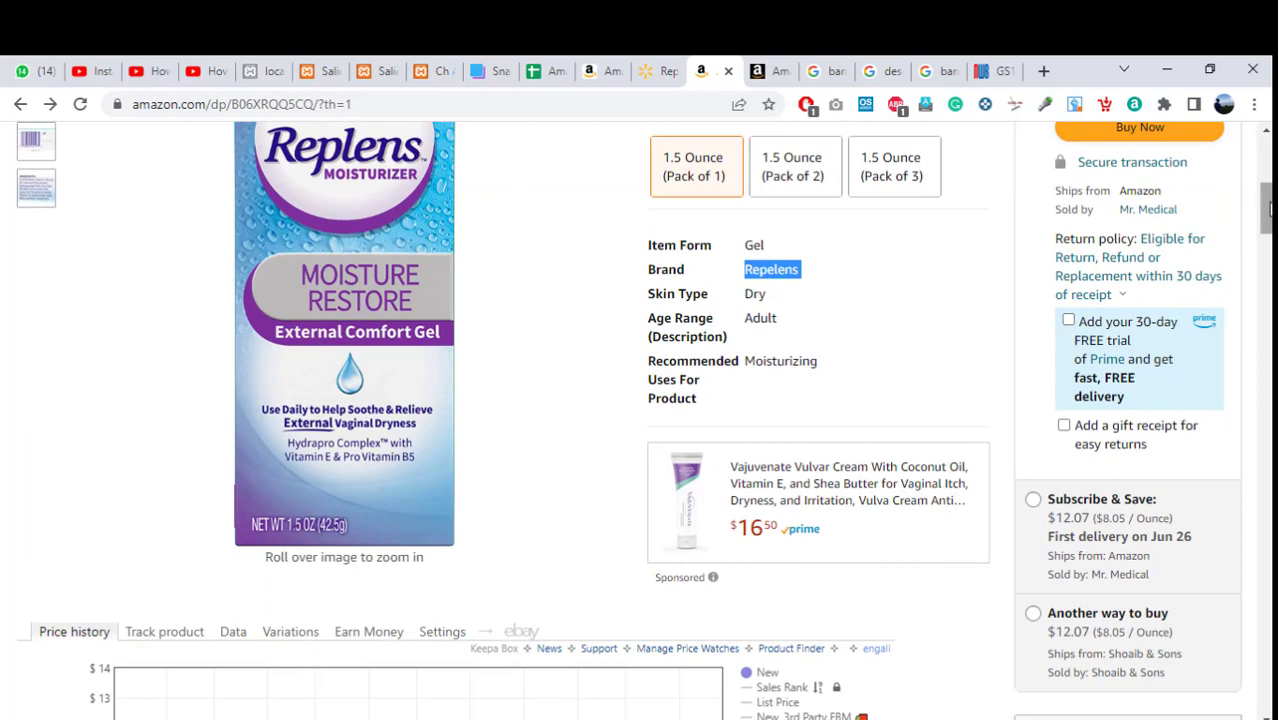
scroll(1270, 207, down, 4)
scroll(1270, 207, up, 4)
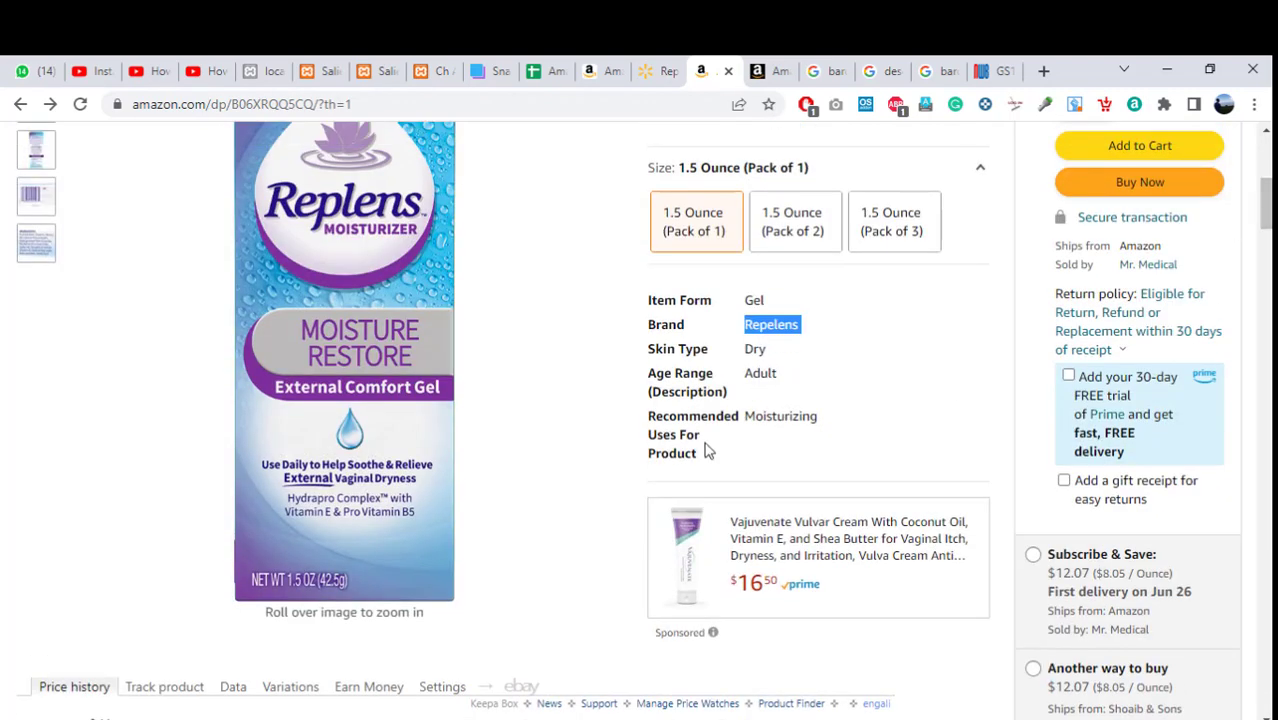
drag(705, 457, 674, 305)
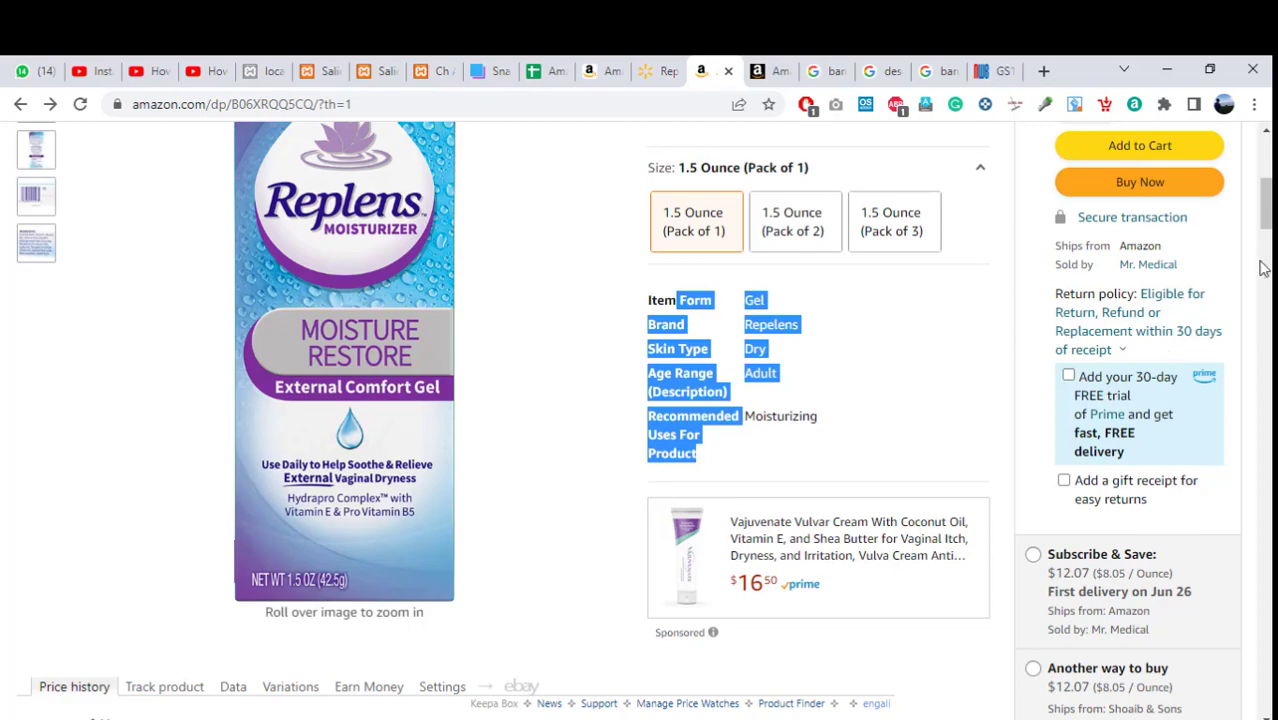
Select the Ingredients heading through 'Sorbic Acid.' and return to the Seller Central listing.
scroll(1263, 268, down, 10)
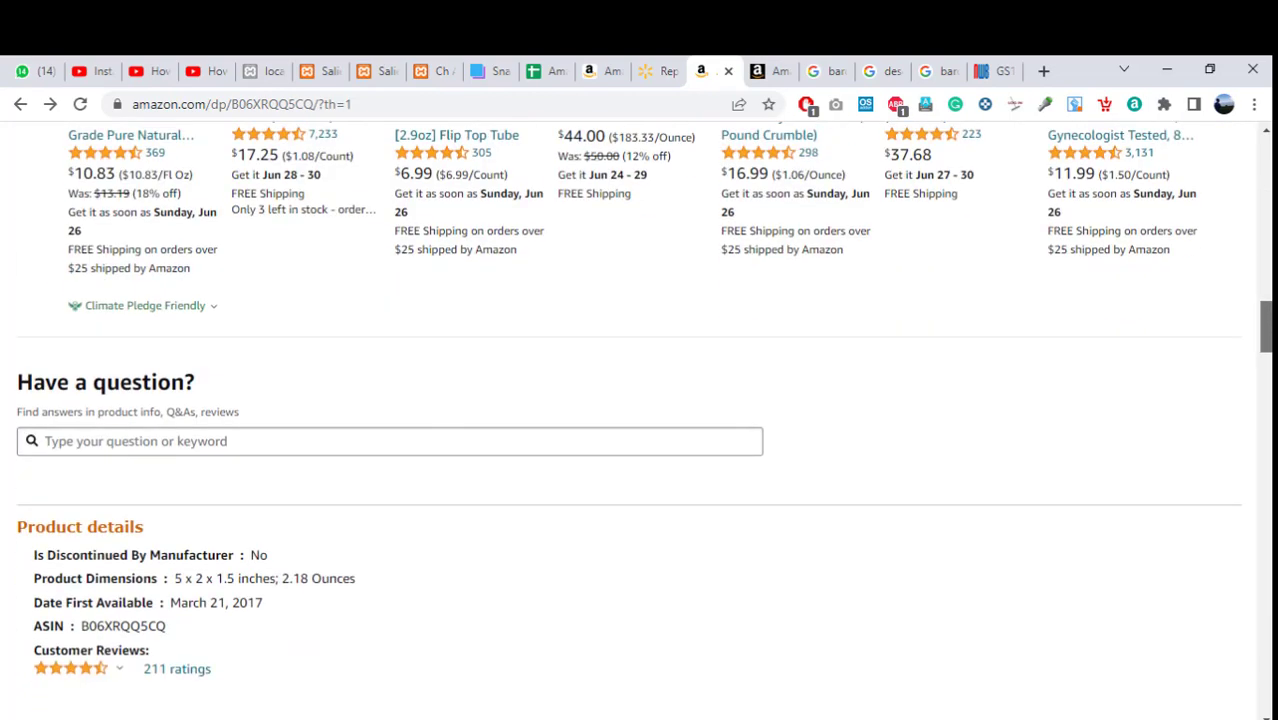
scroll(640, 400, down, 5)
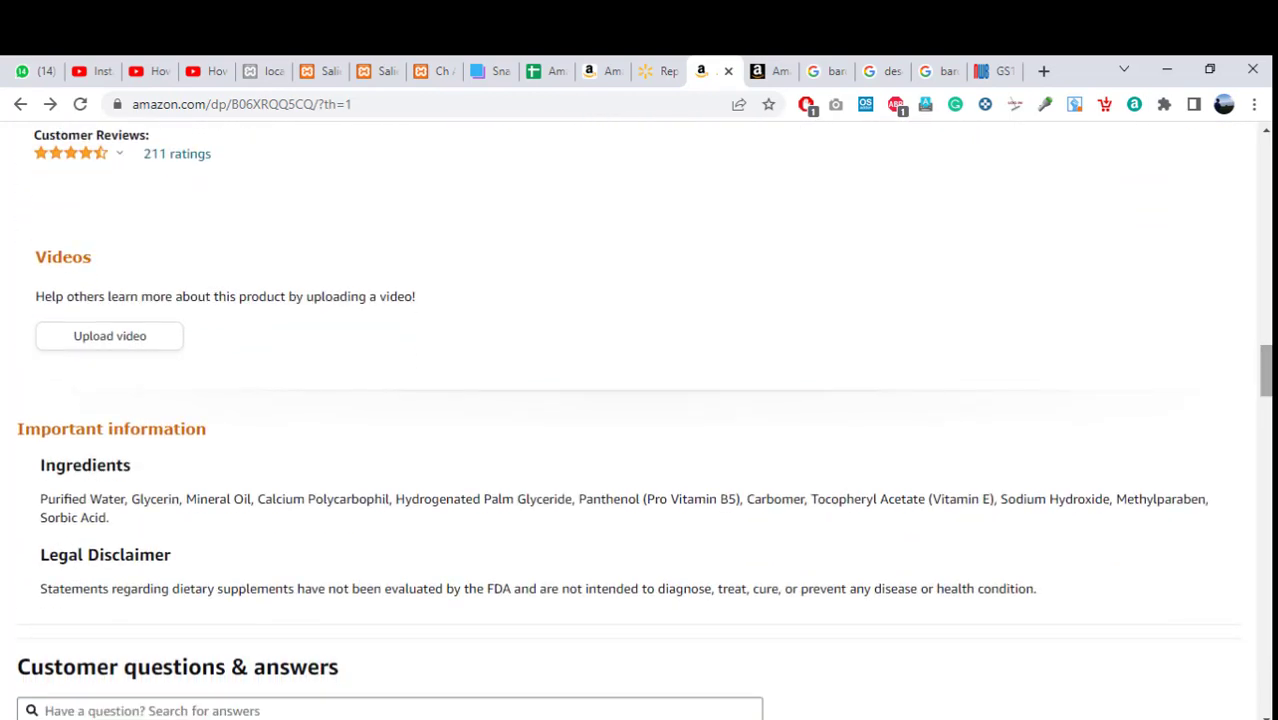
scroll(238, 428, down, 1)
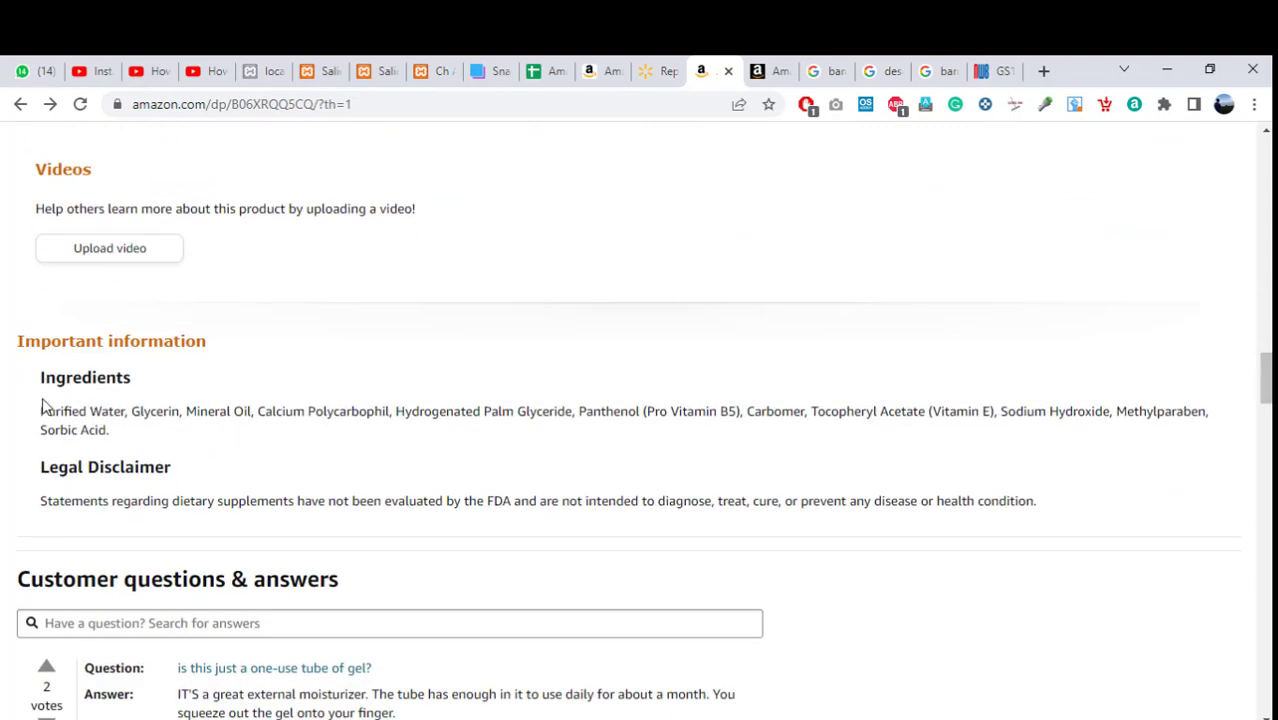
drag(88, 430, 285, 349)
click(71, 457)
drag(113, 442, 43, 384)
key(ctrl+c)
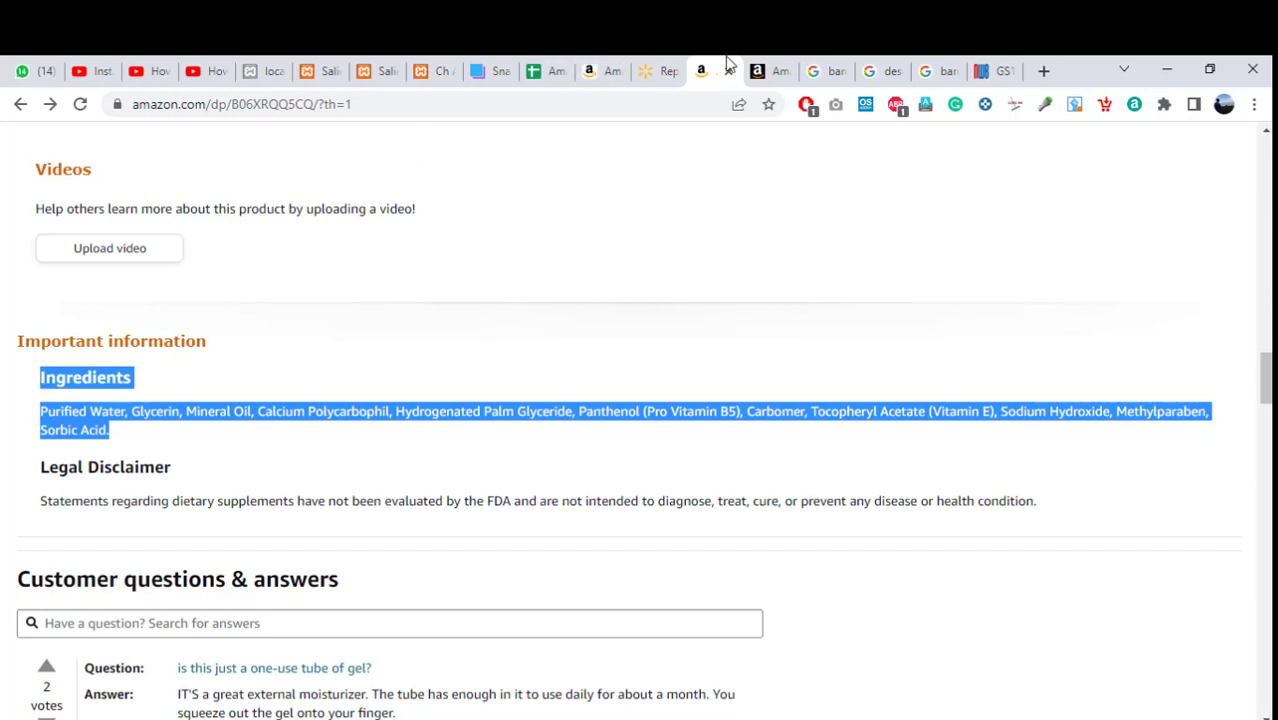
click(768, 71)
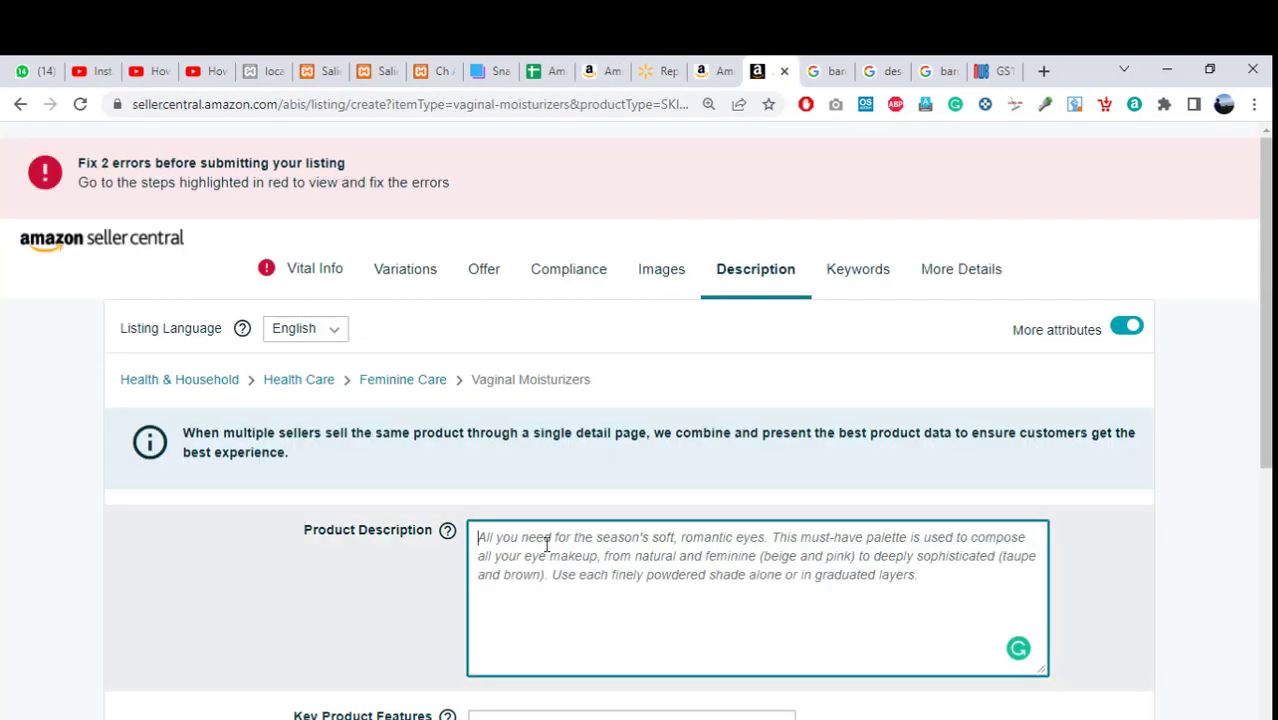
Paste the Replens ingredients into Product Description with a blank line above them.
key(ctrl+v)
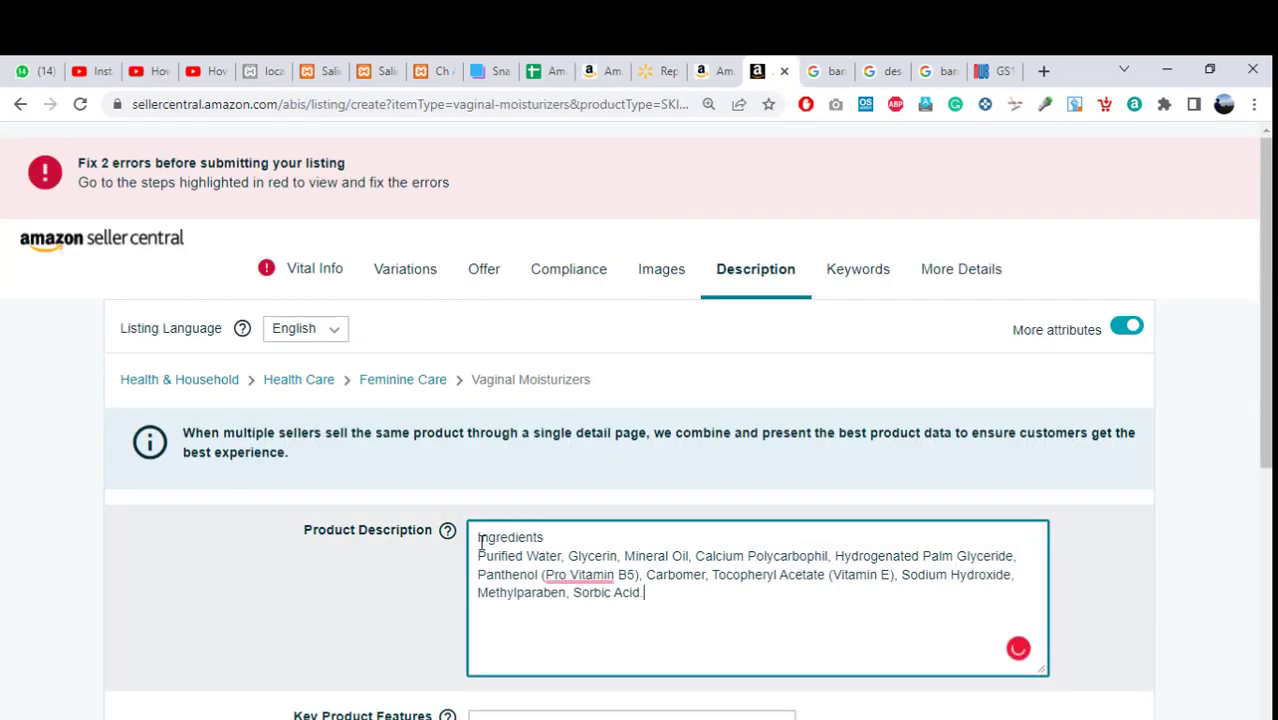
click(476, 537)
key(Return)
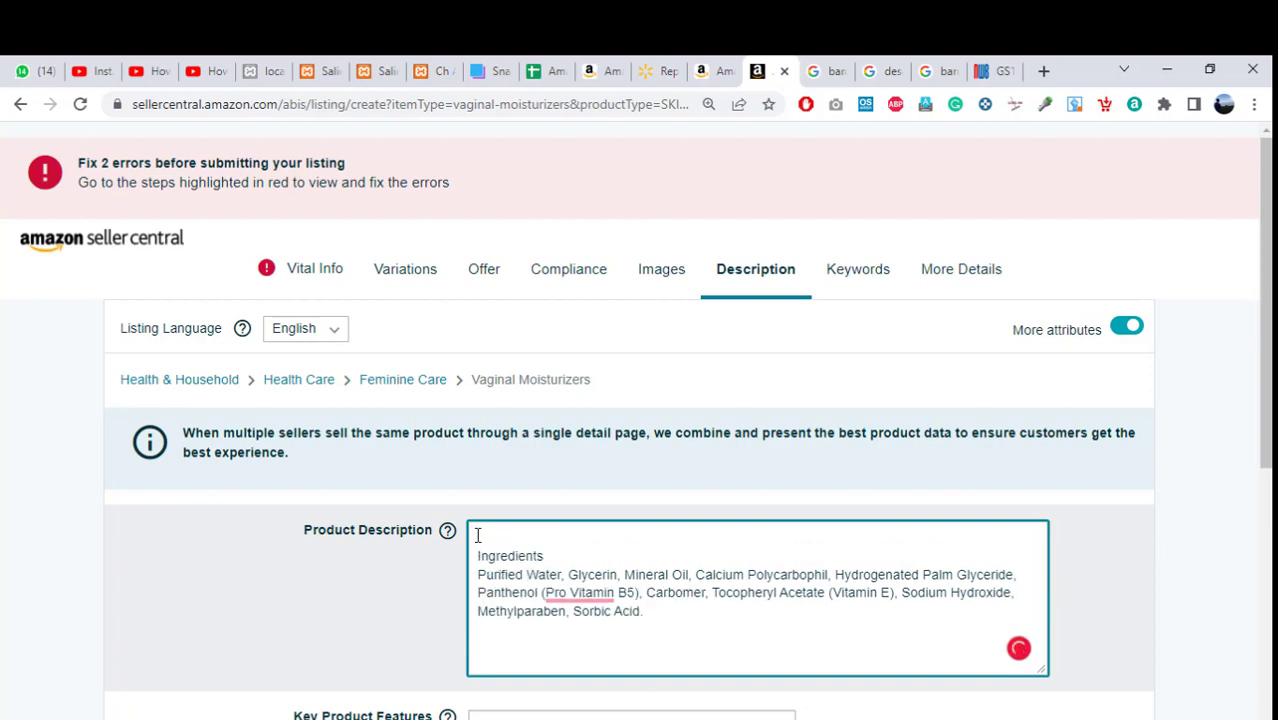
key(Up)
mouse_move(596, 599)
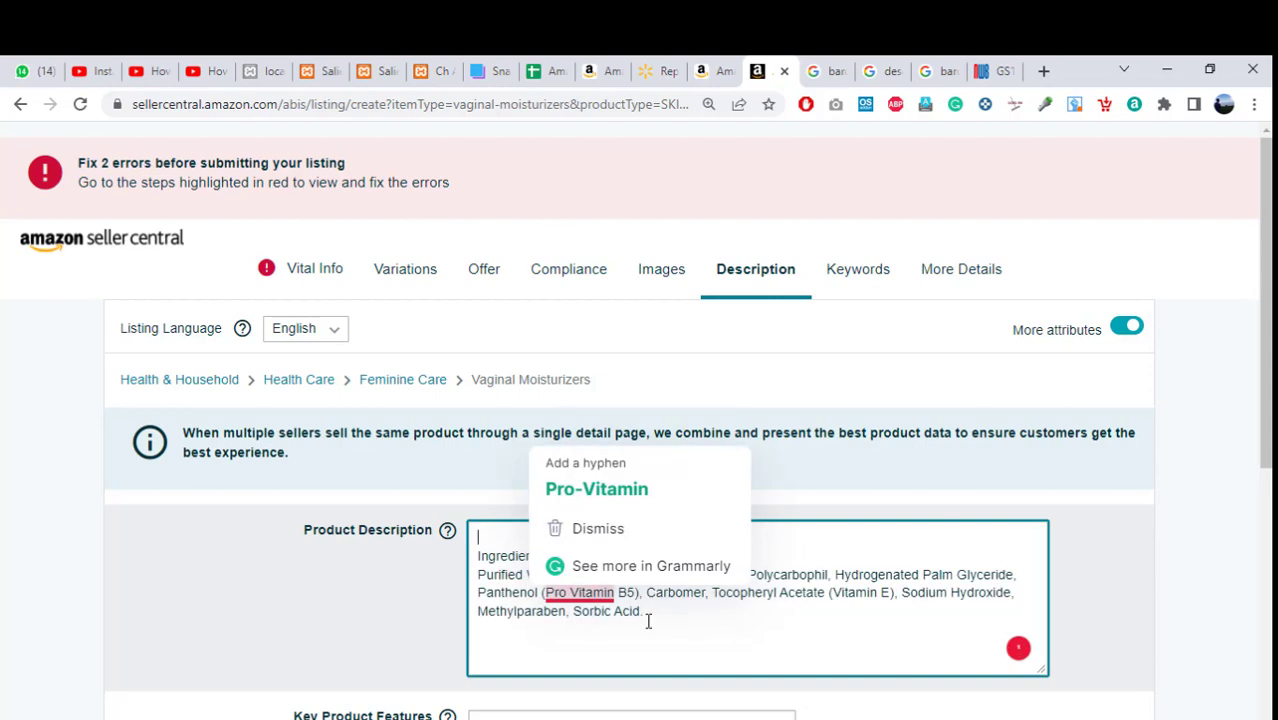
Clear the product page selection and switch to the description-to-HTML search results.
click(700, 71)
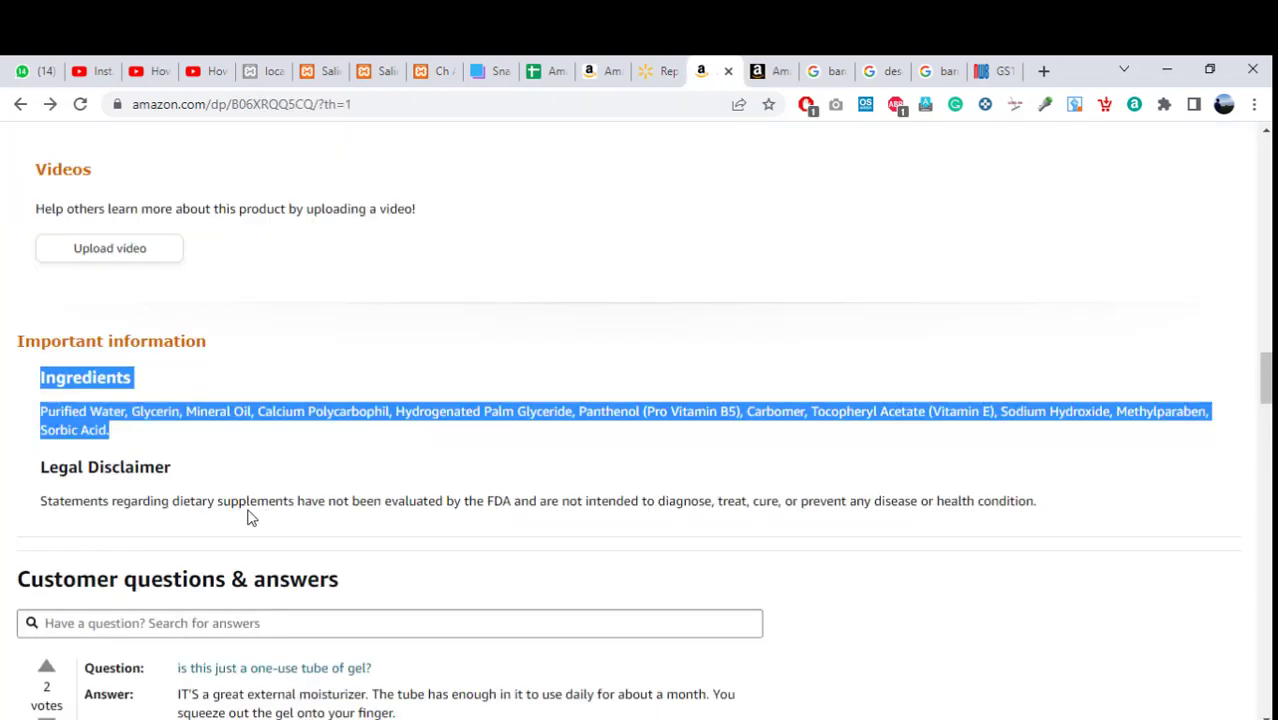
click(435, 268)
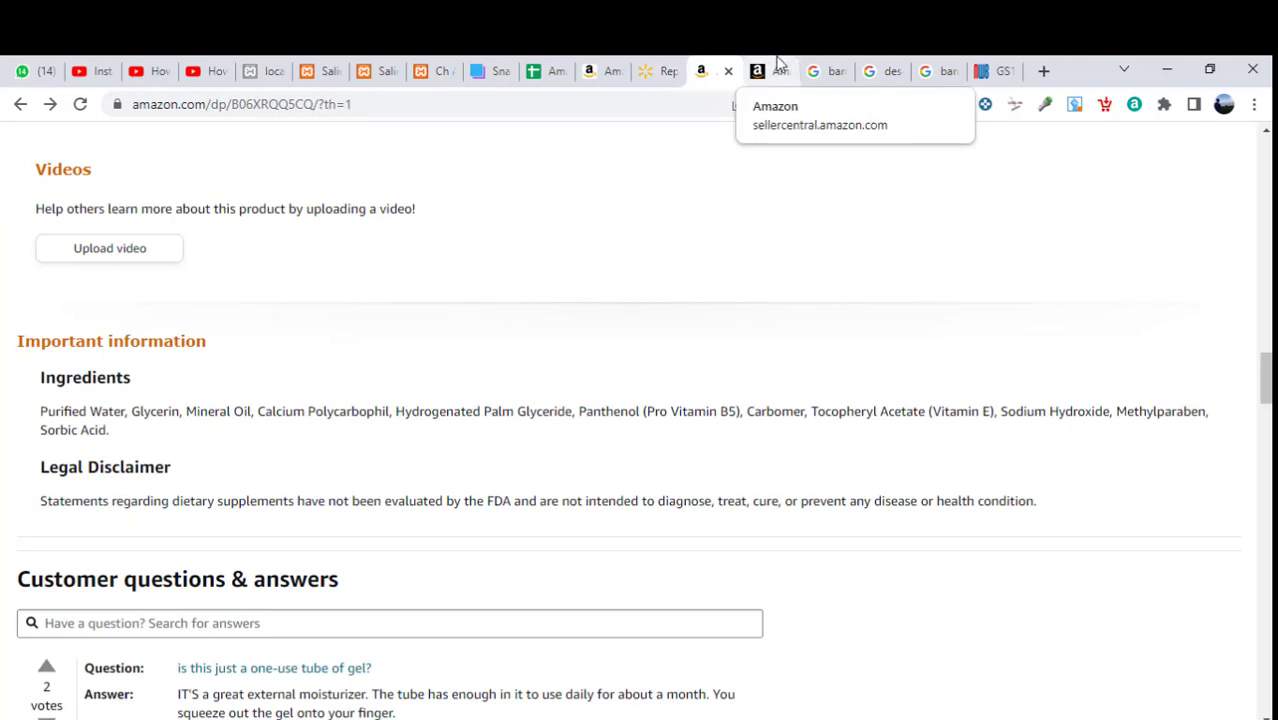
click(778, 66)
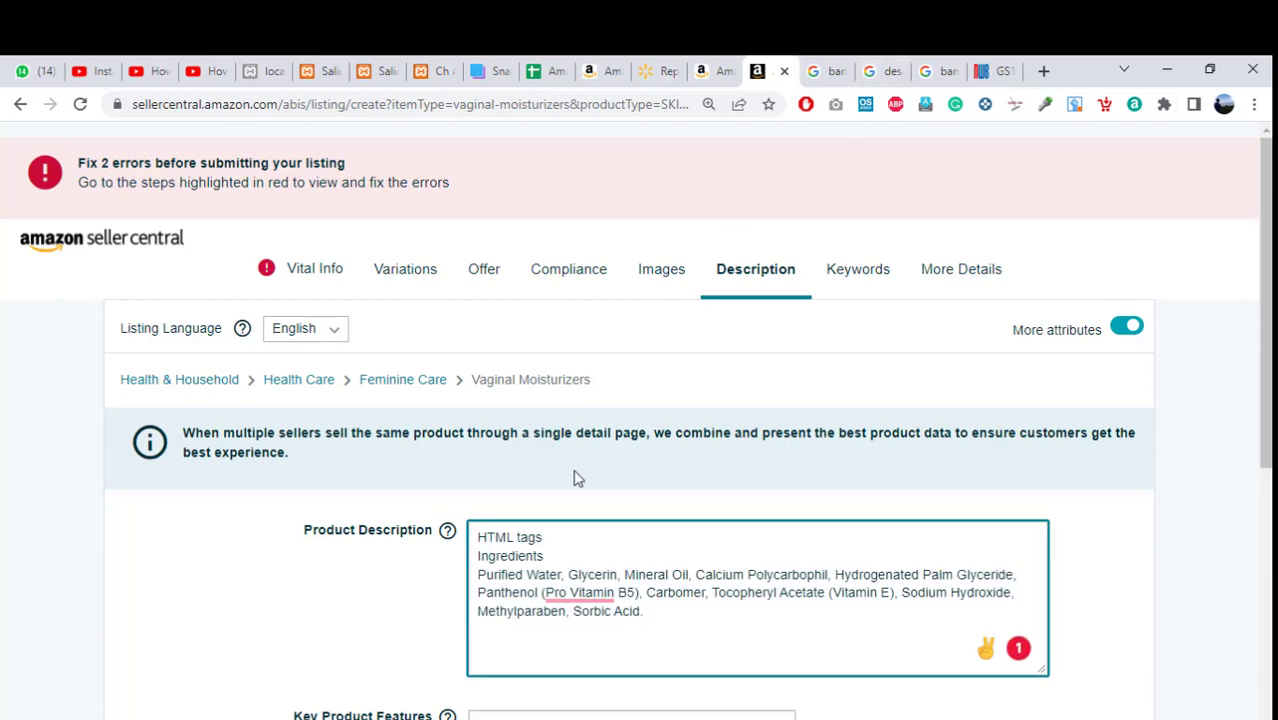
click(903, 68)
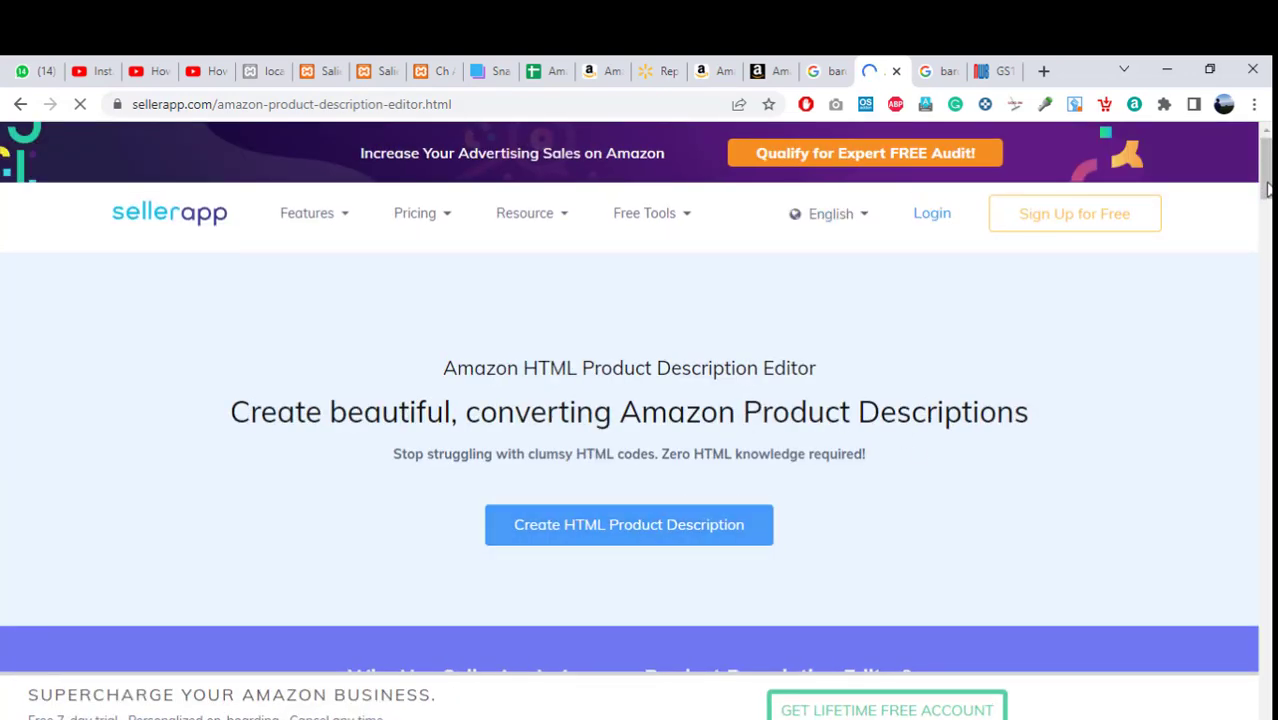
Jump to SellerApp's Create HTML Product Description tool.
scroll(629, 450, down, 3)
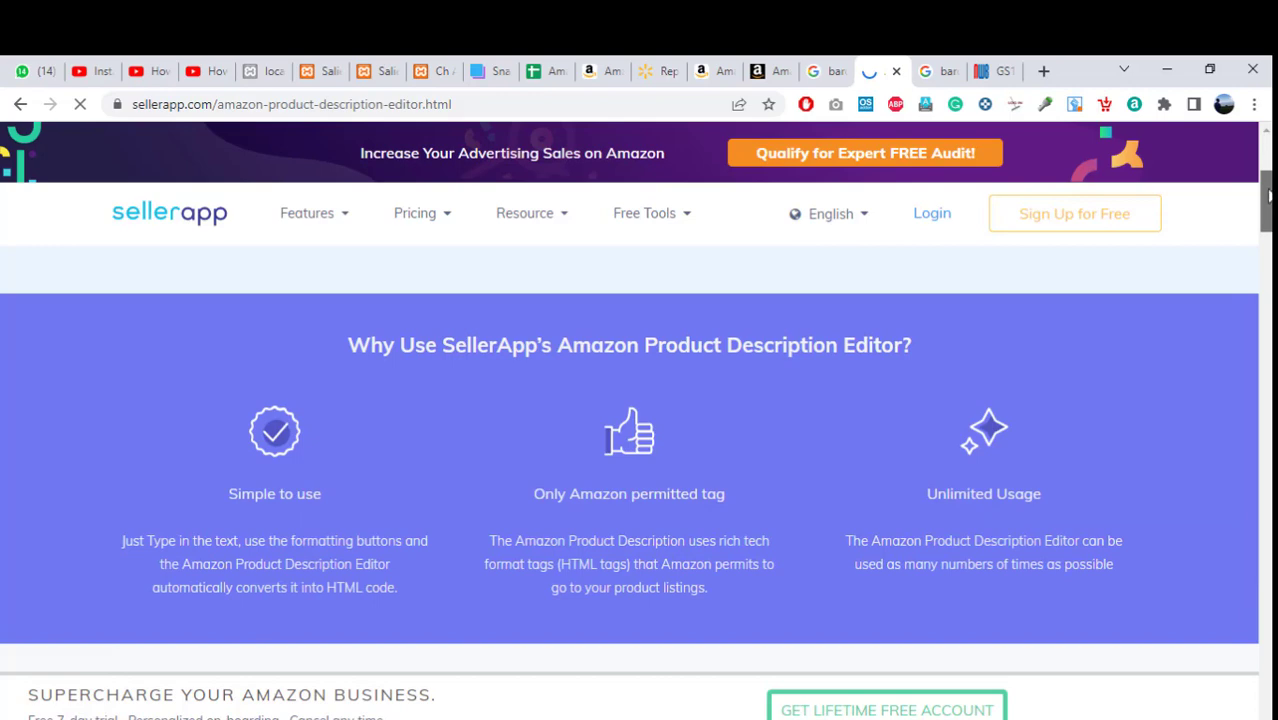
scroll(1268, 195, up, 3)
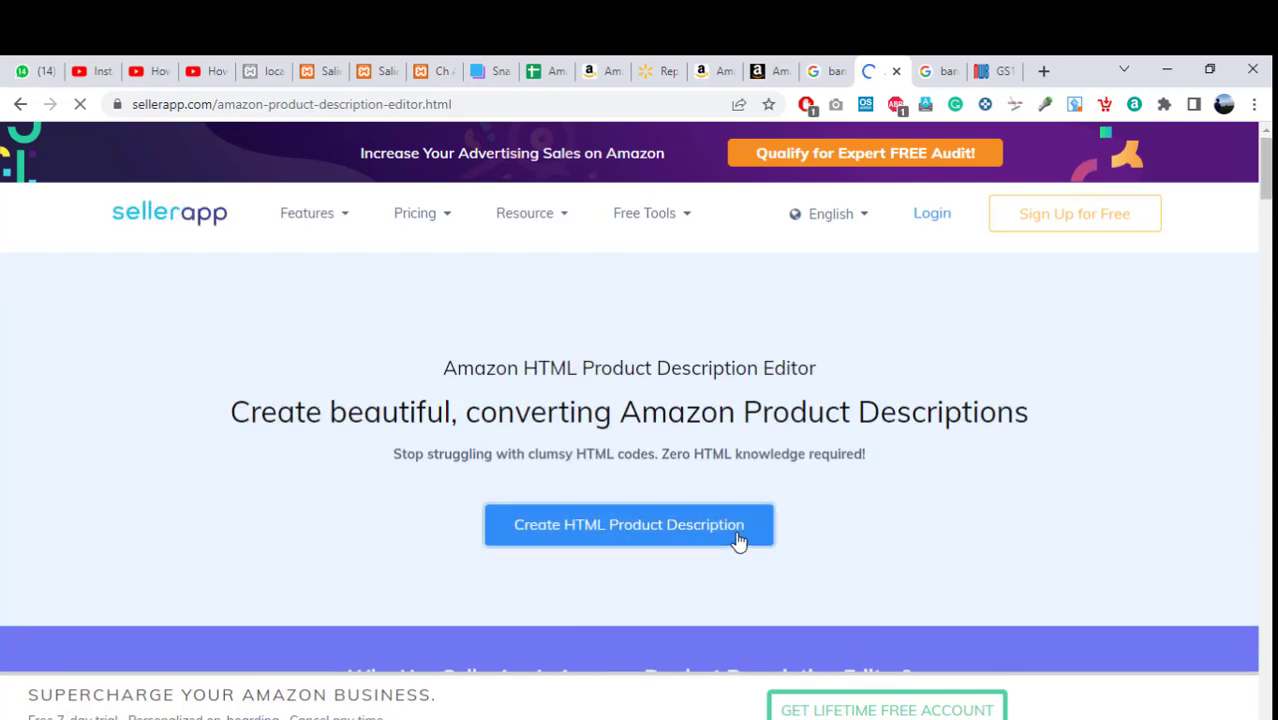
click(738, 540)
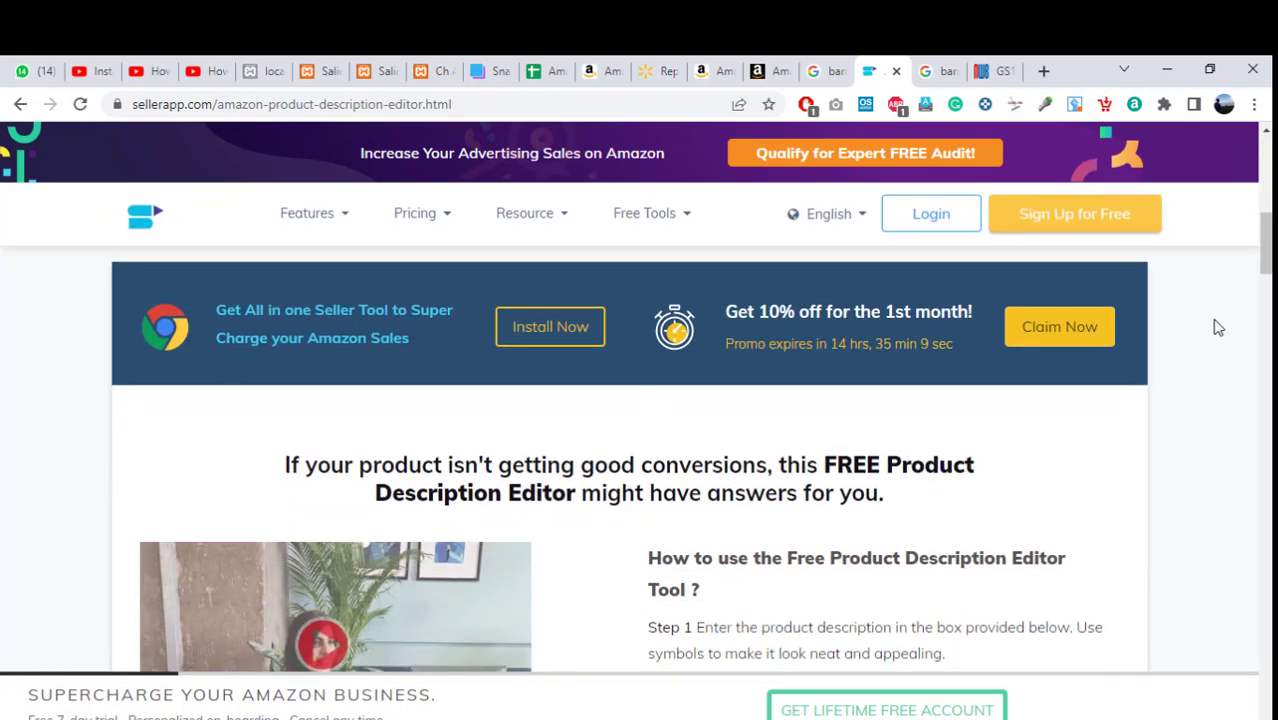
scroll(1265, 245, down, 7)
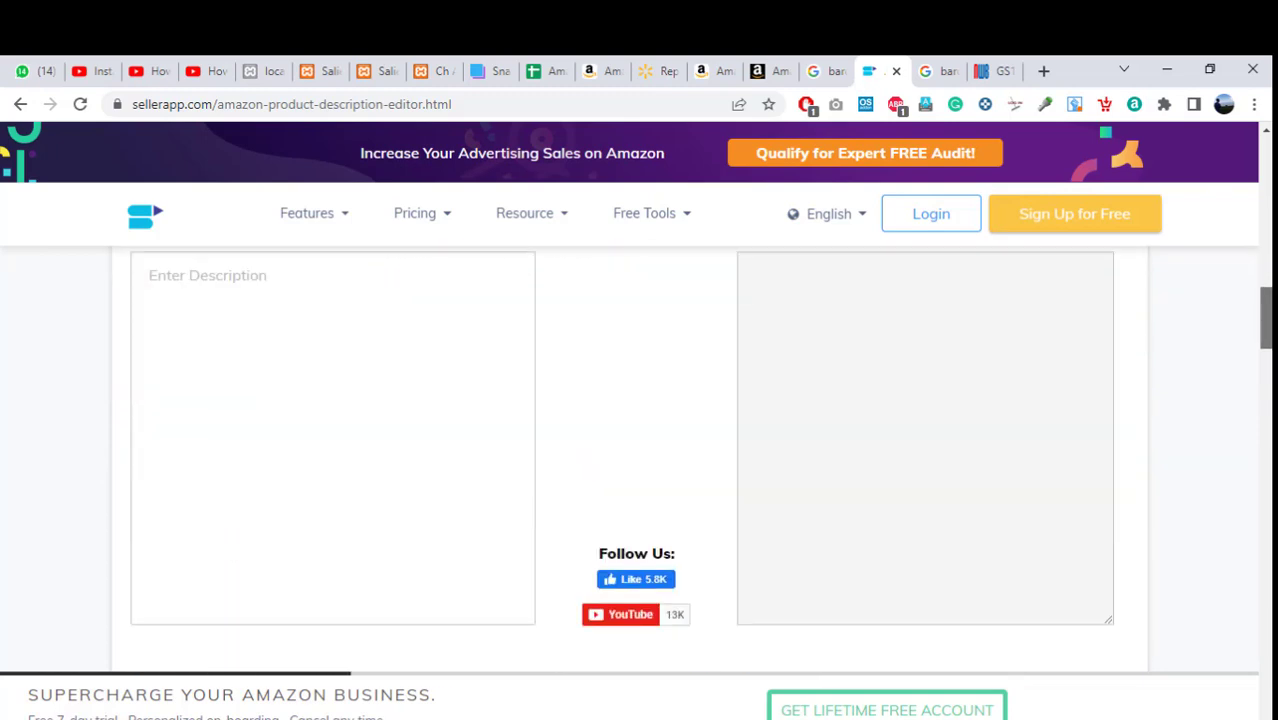
scroll(640, 440, up, 3)
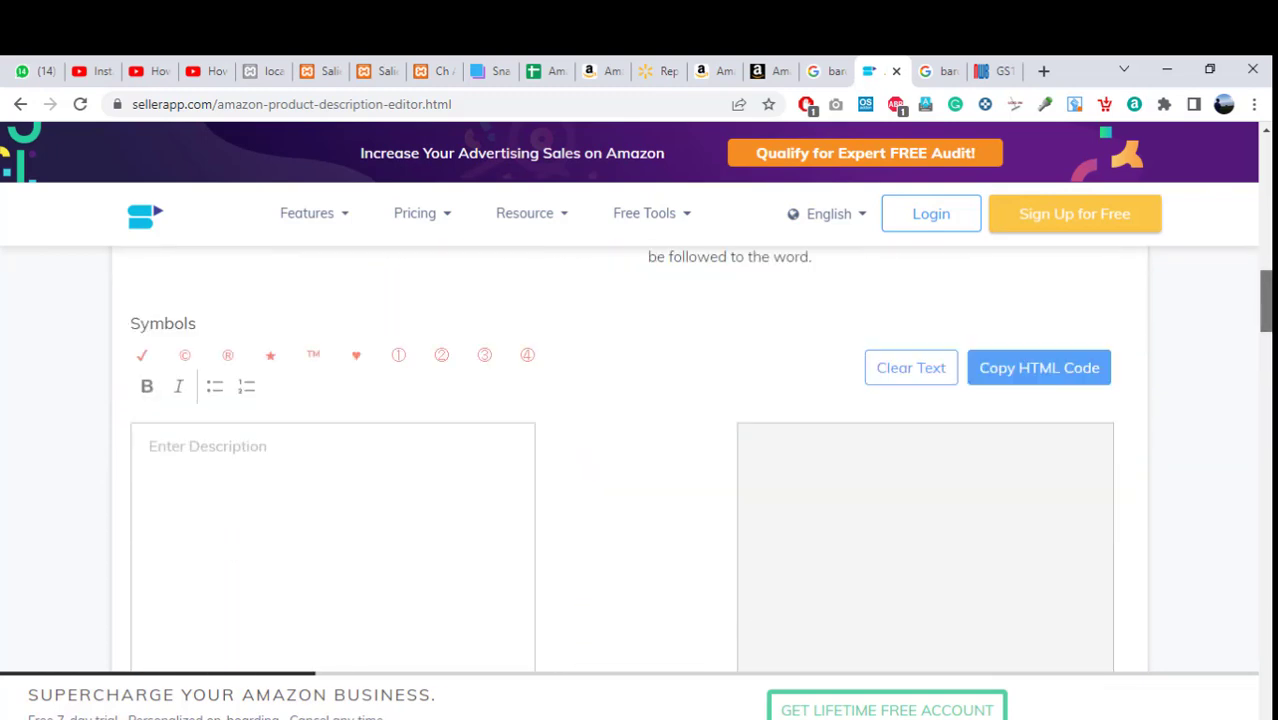
Paste the ingredients into Enter Description, dismiss the signup popup, and copy the HTML code.
click(296, 440)
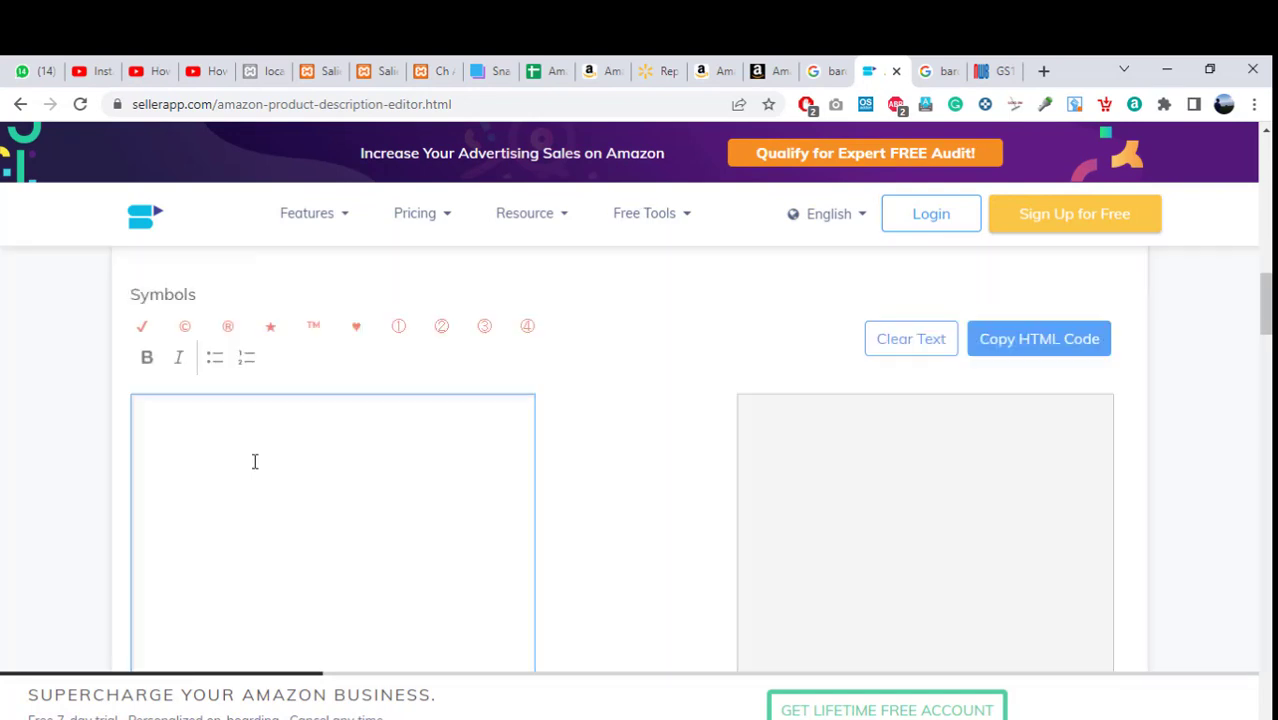
key(ctrl+v)
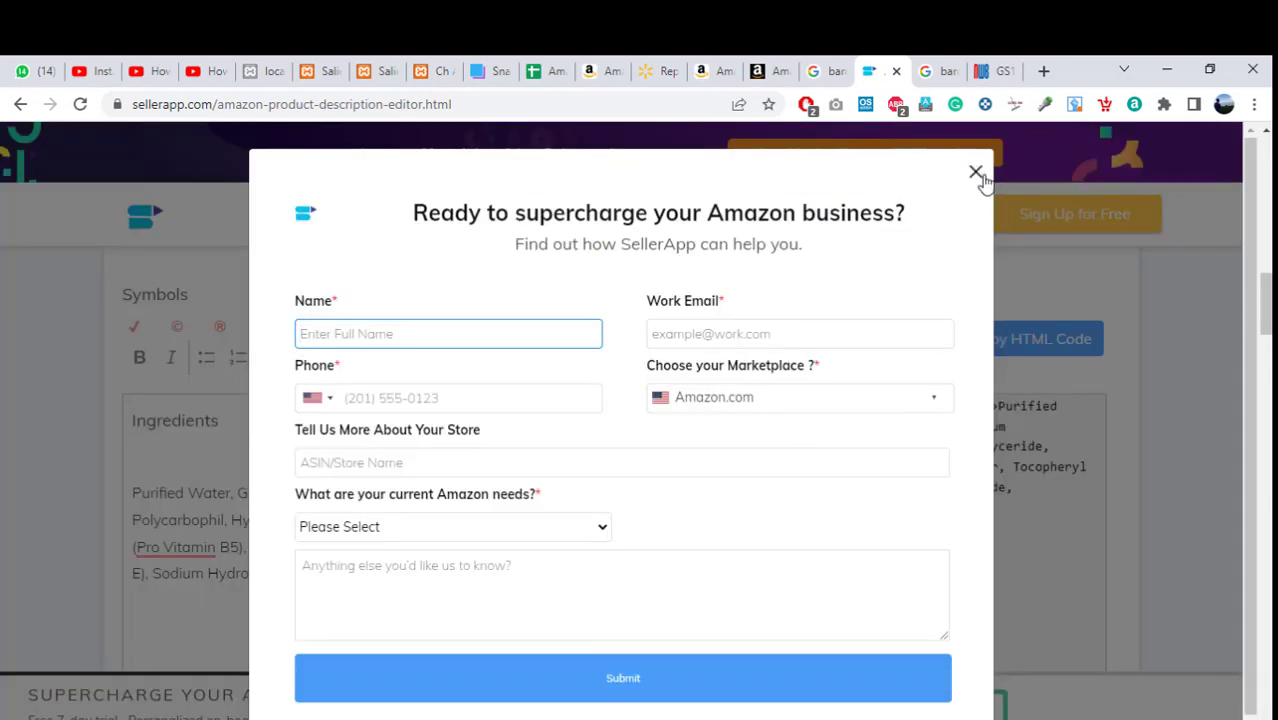
click(976, 173)
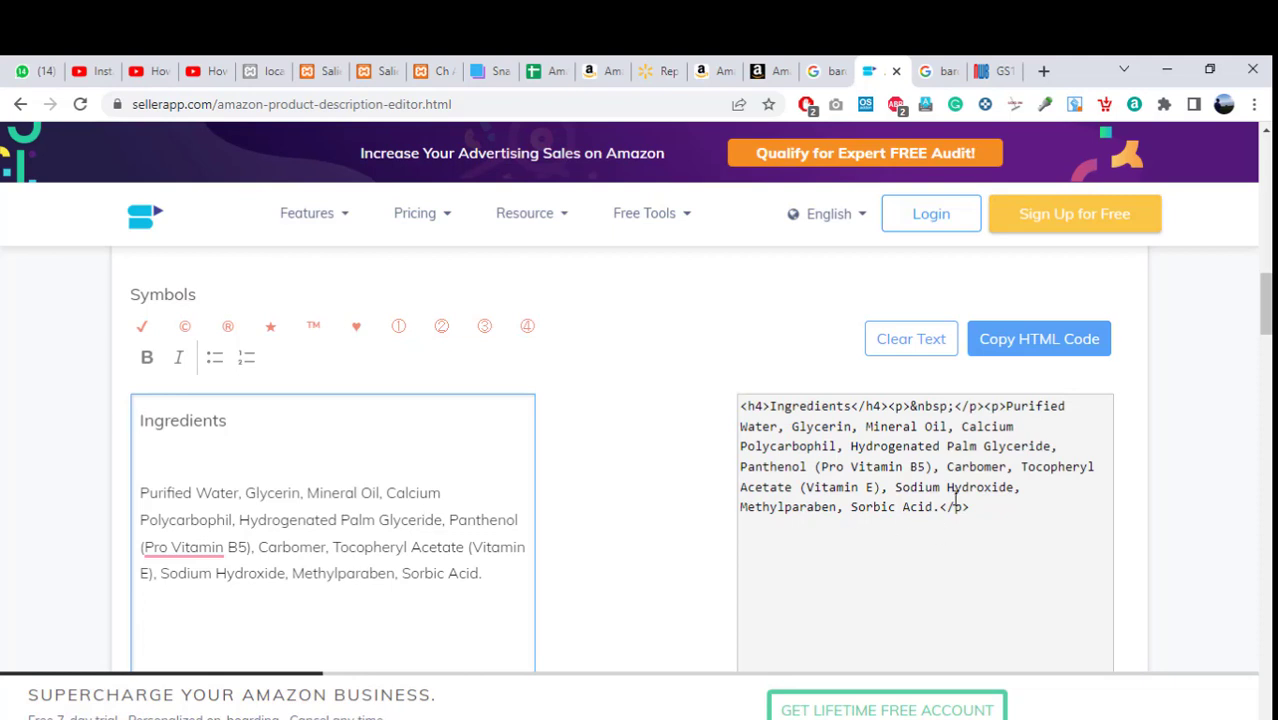
click(1018, 341)
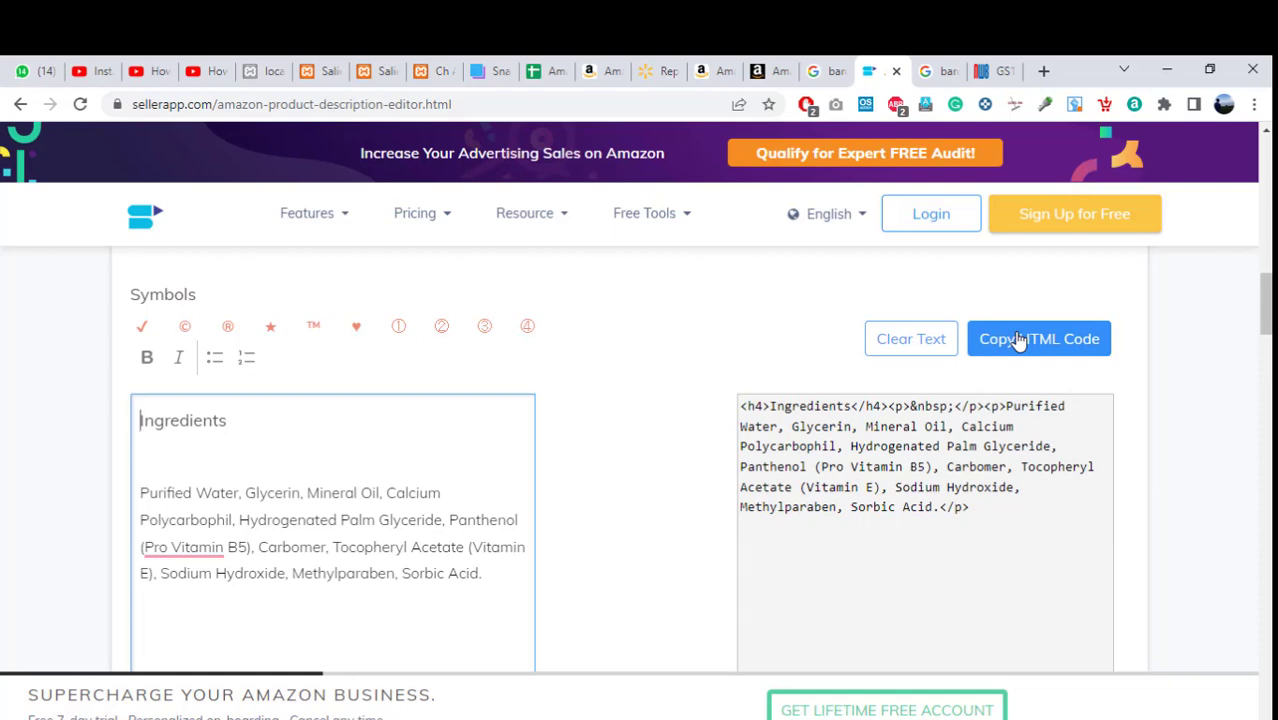
click(1018, 341)
click(766, 71)
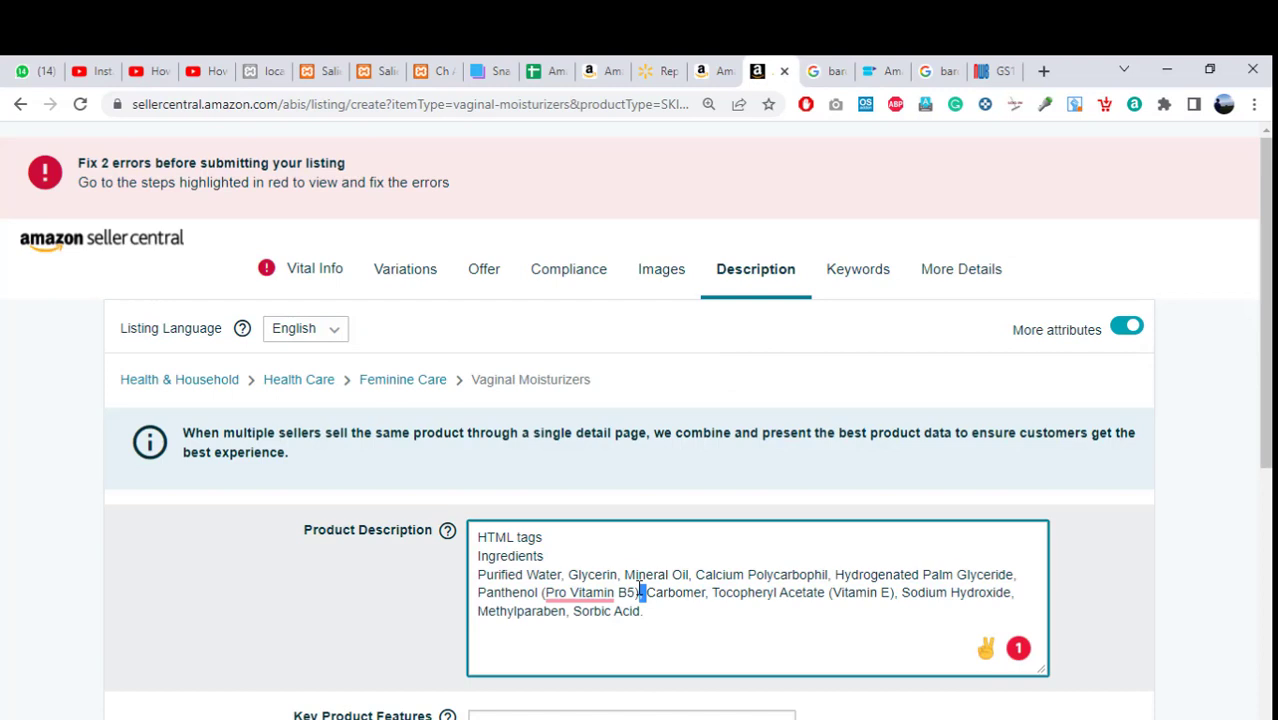
Replace the plain ingredients paragraph in Product Description with the pasted h4/p HTML code.
triple_click(640, 588)
key(BackSpace)
key(BackSpace)
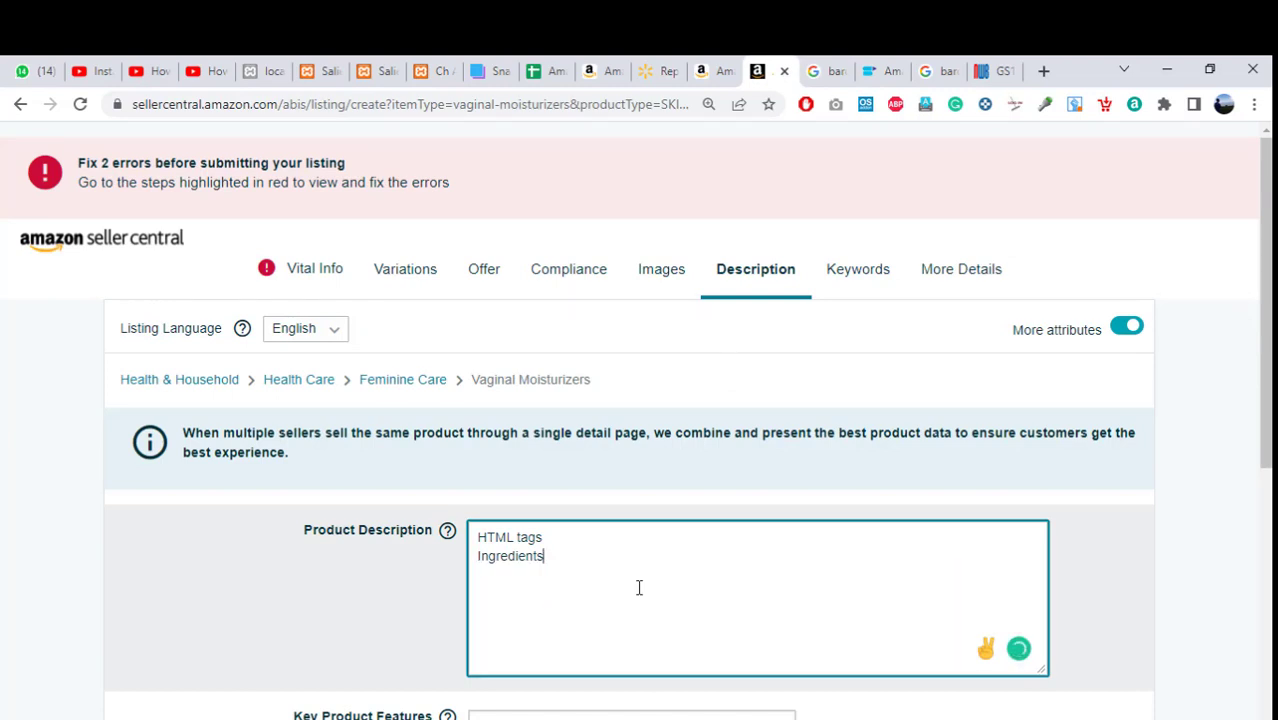
key(ctrl+a)
text(H)
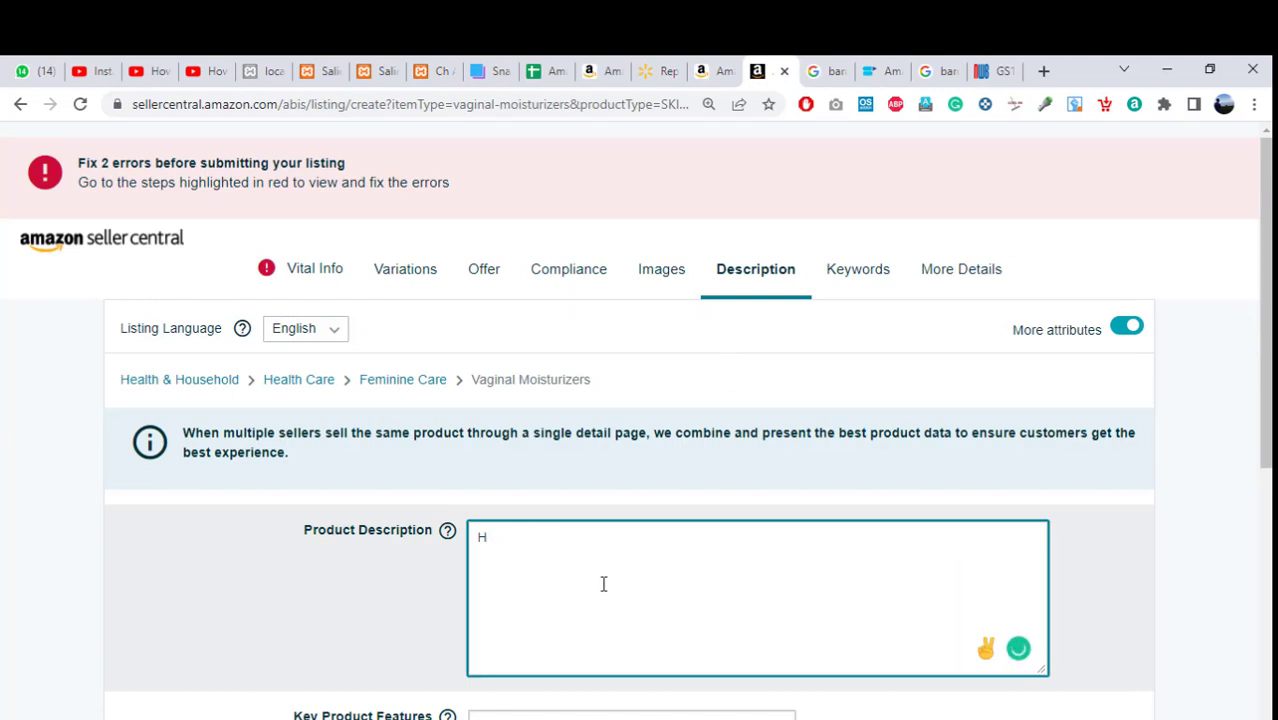
key(ctrl+a)
key(ctrl+v)
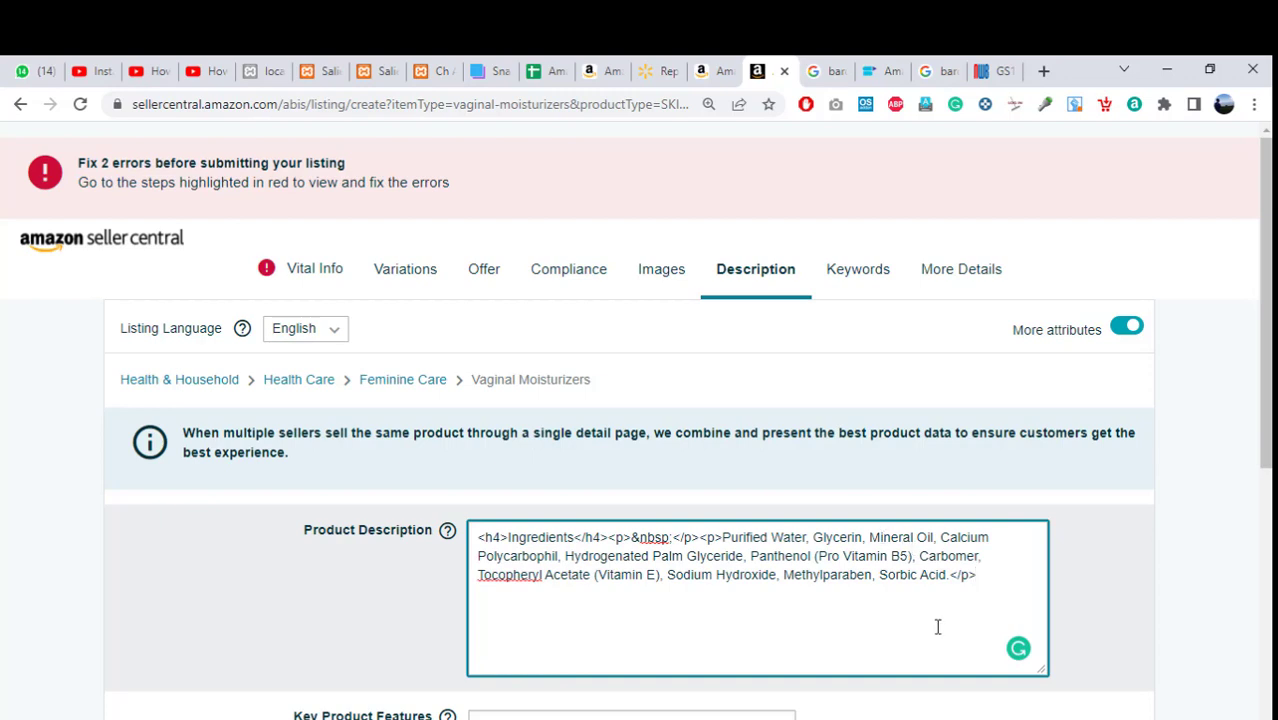
scroll(936, 620, down, 2)
scroll(688, 450, down, 1)
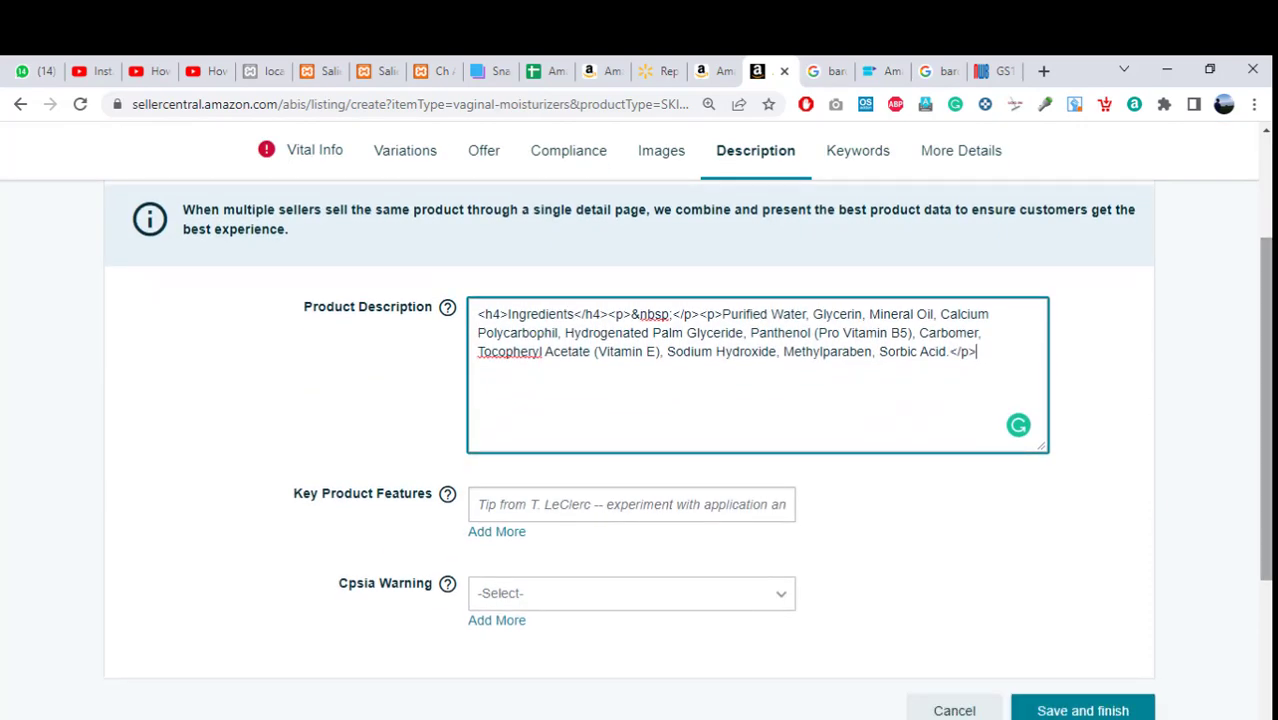
click(581, 504)
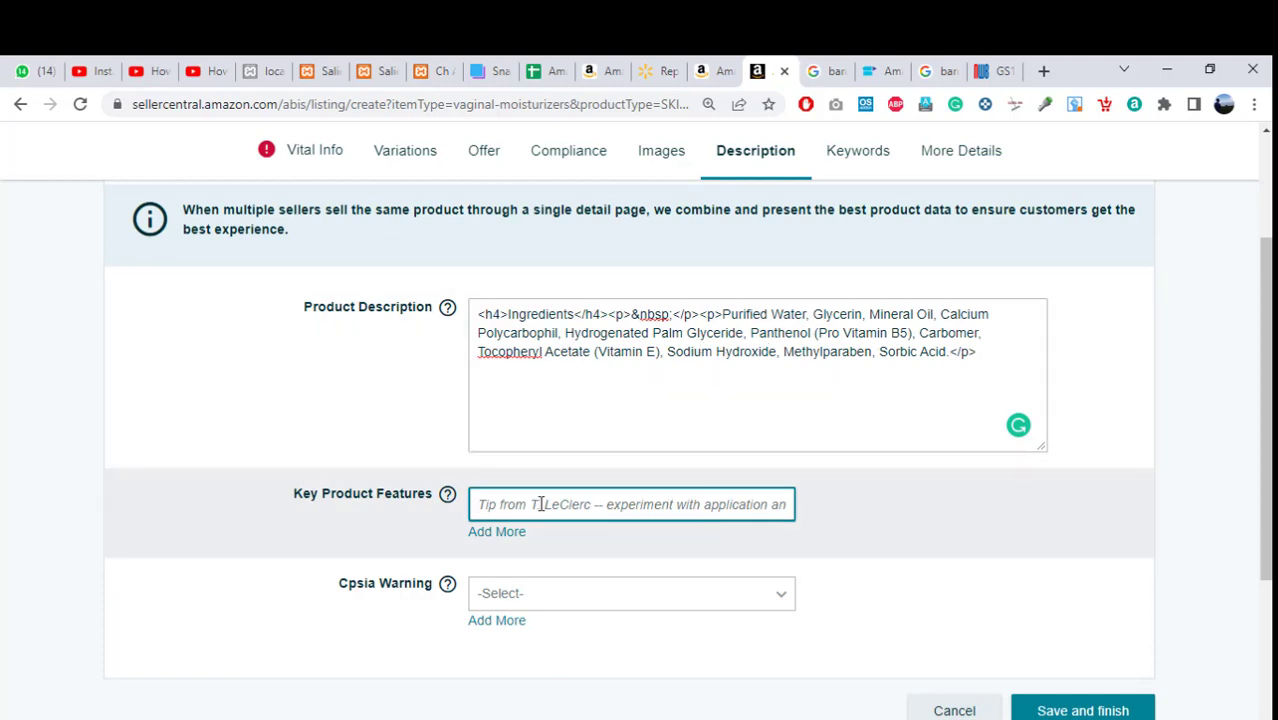
Copy 'Comfort Gel' from the product title into Key Product Features.
click(703, 70)
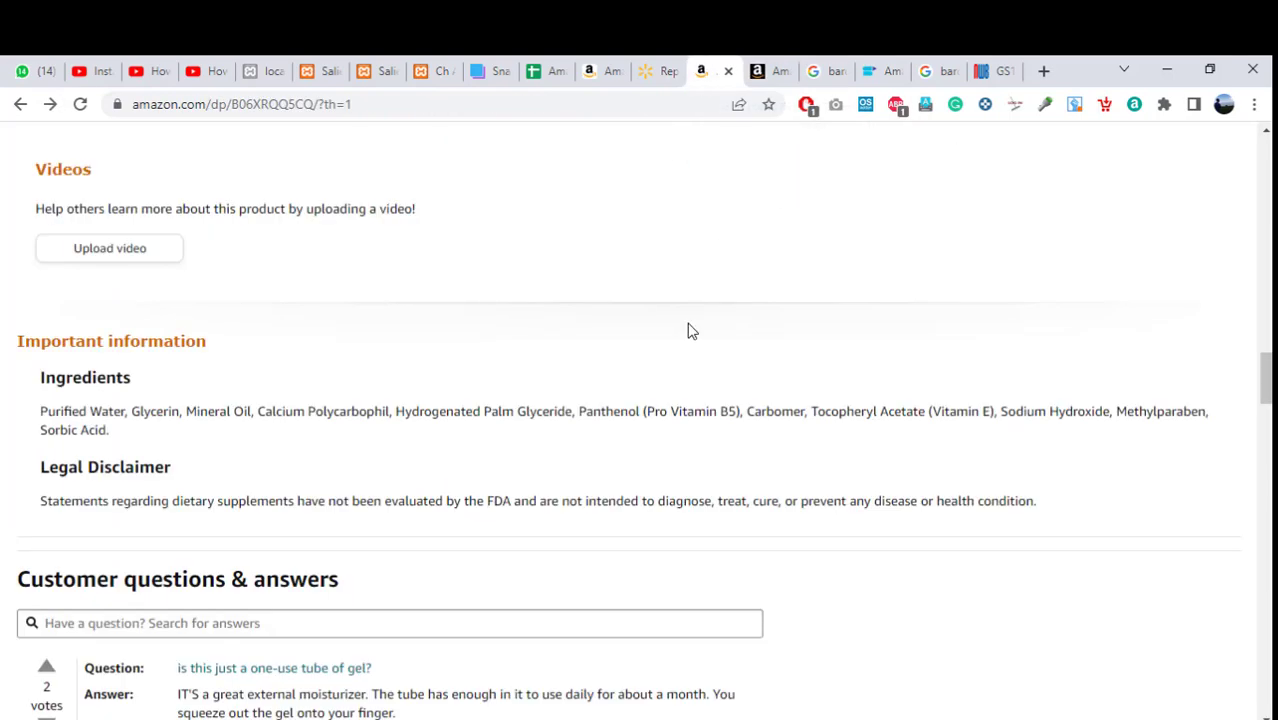
drag(1265, 380, 1262, 150)
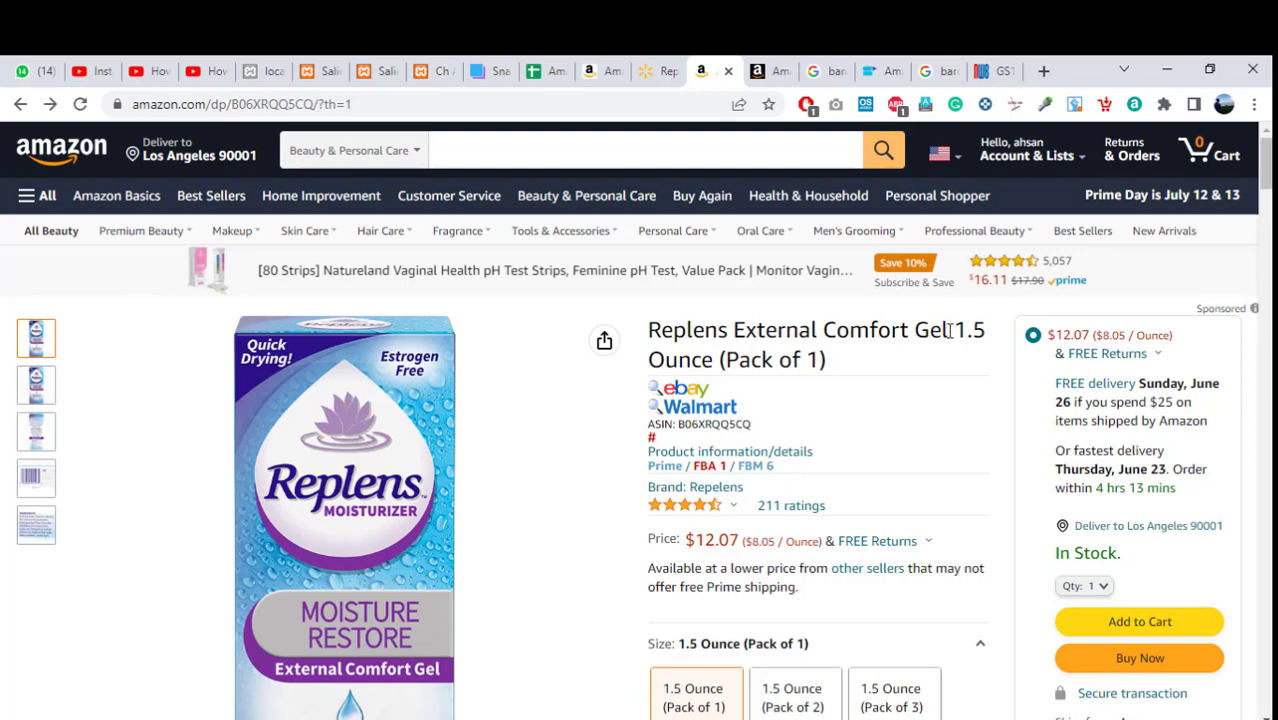
drag(949, 331, 826, 340)
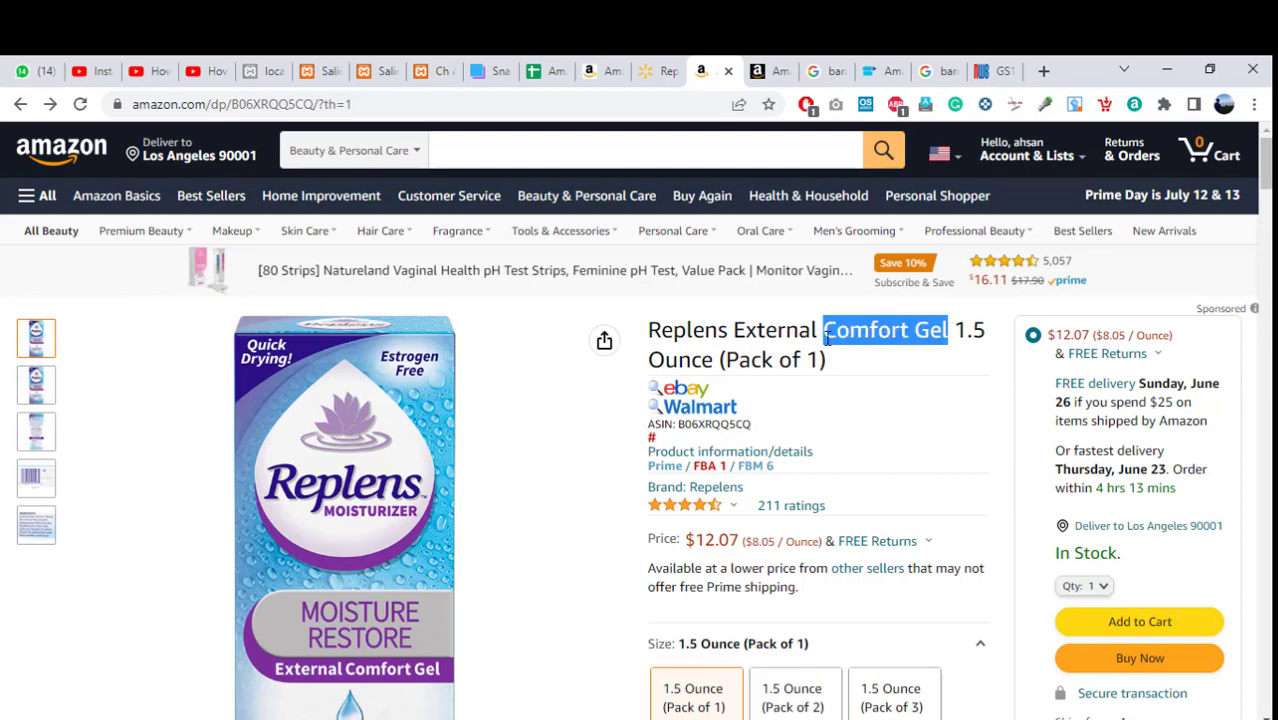
click(770, 71)
key(ctrl+v)
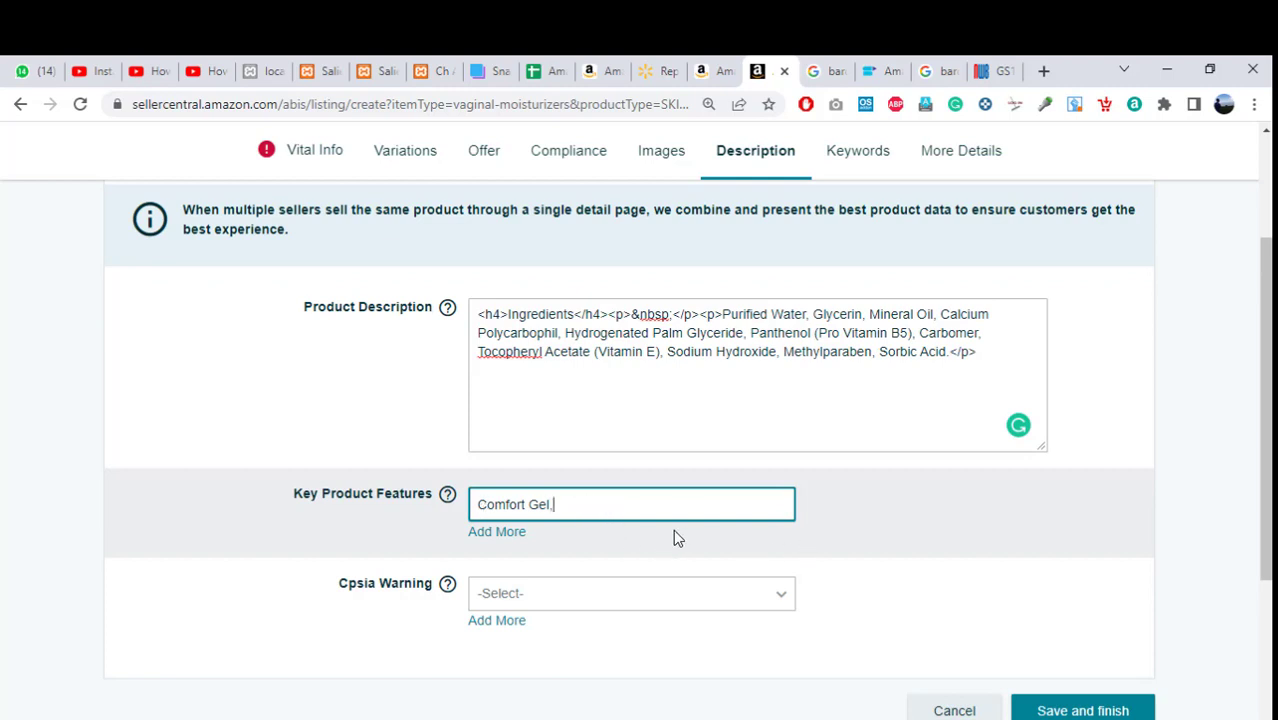
Set Cpsia Warning to NoWarningApplicable and move to the Keywords section.
scroll(1265, 420, down, 1)
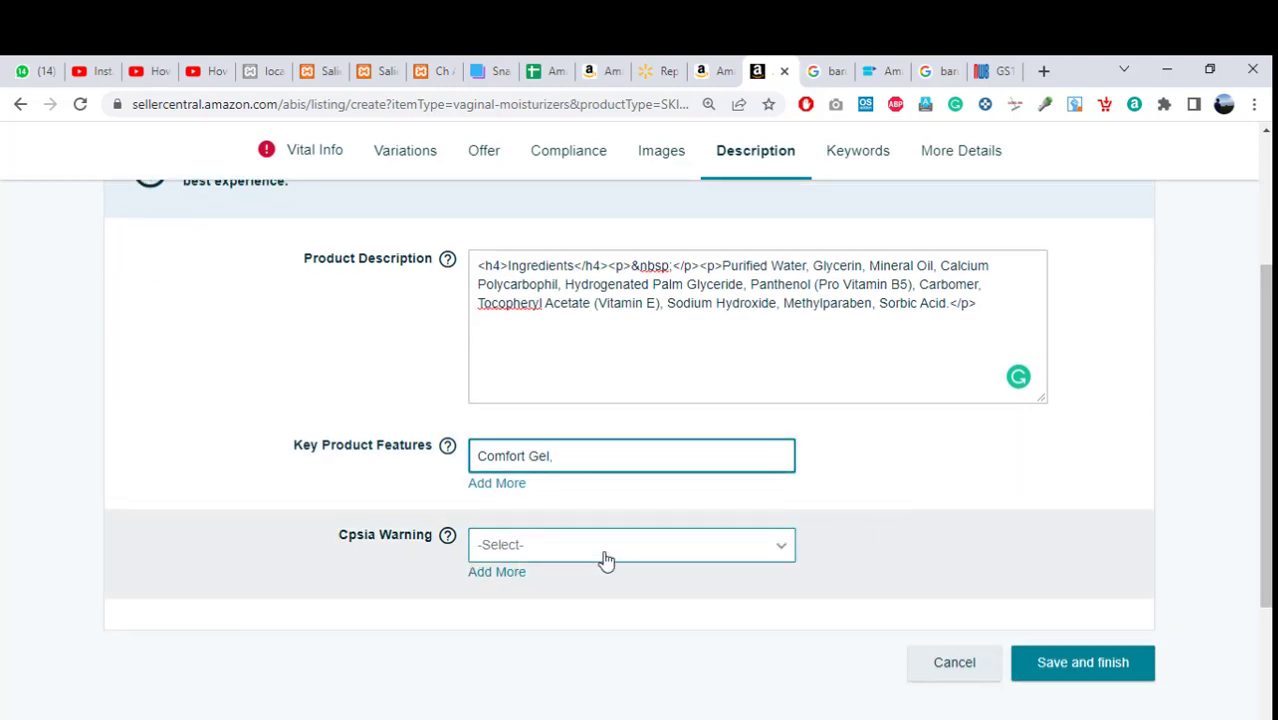
click(605, 559)
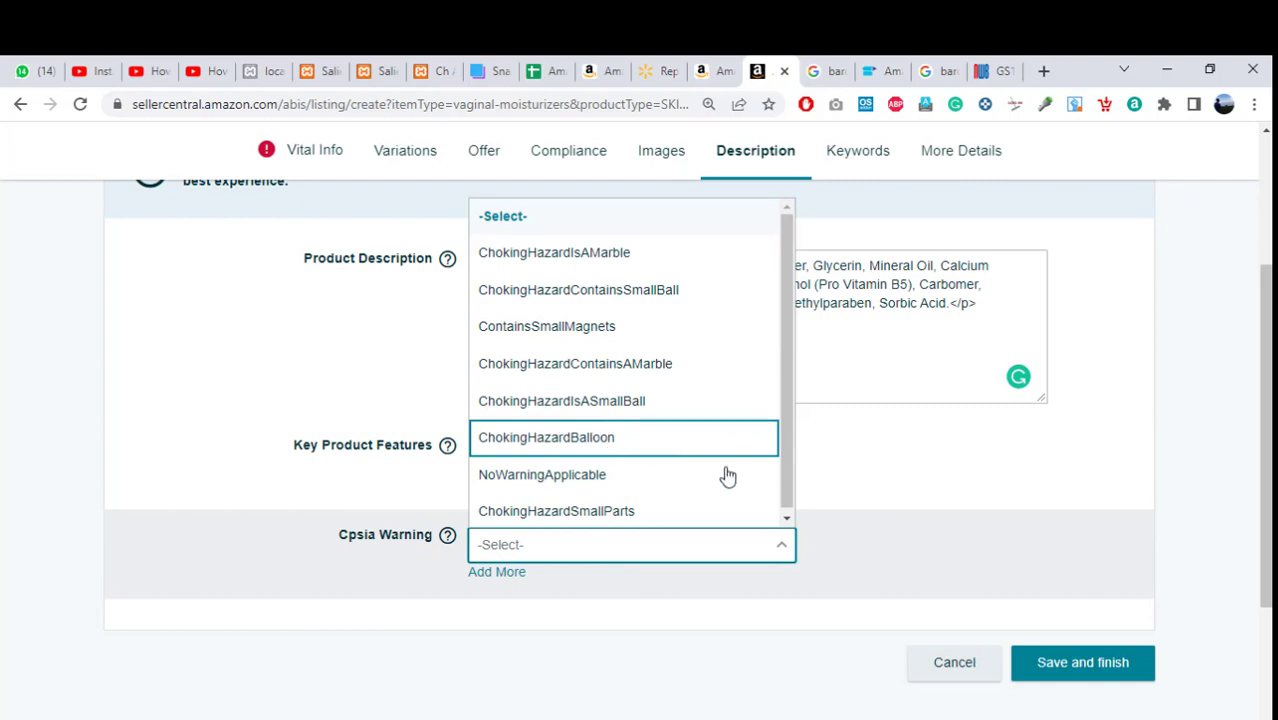
click(641, 485)
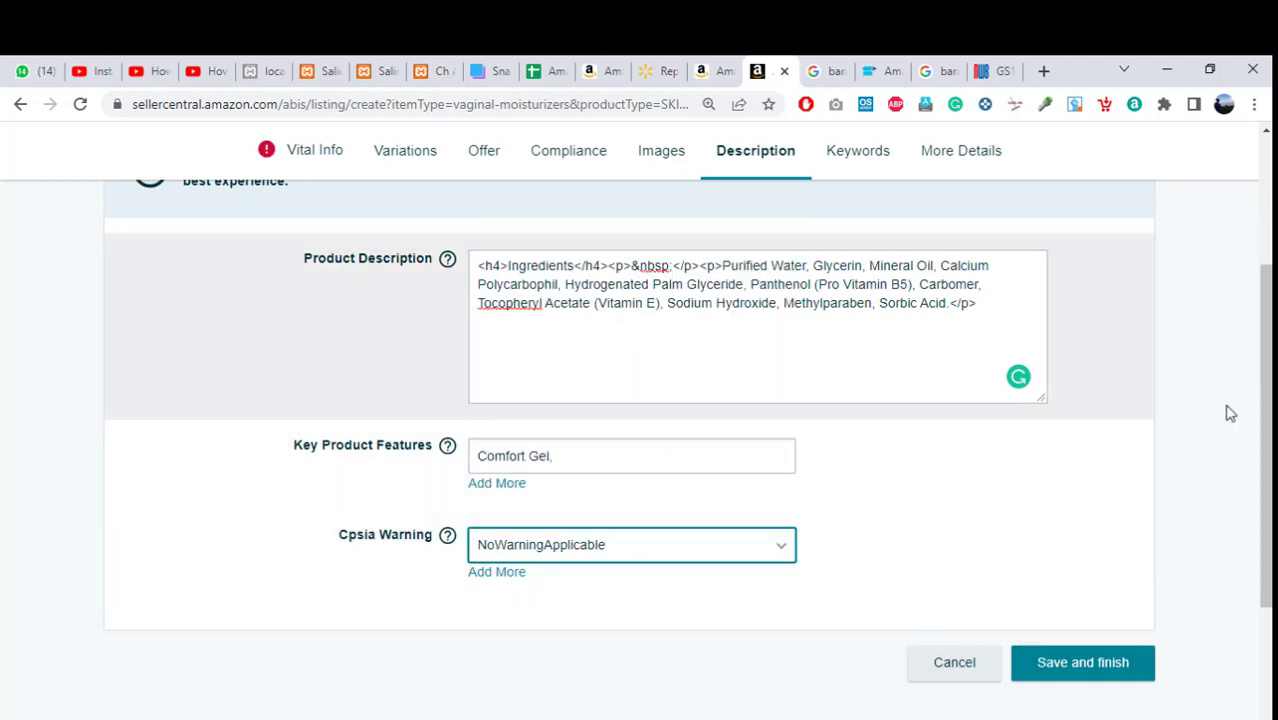
drag(1265, 450, 1265, 323)
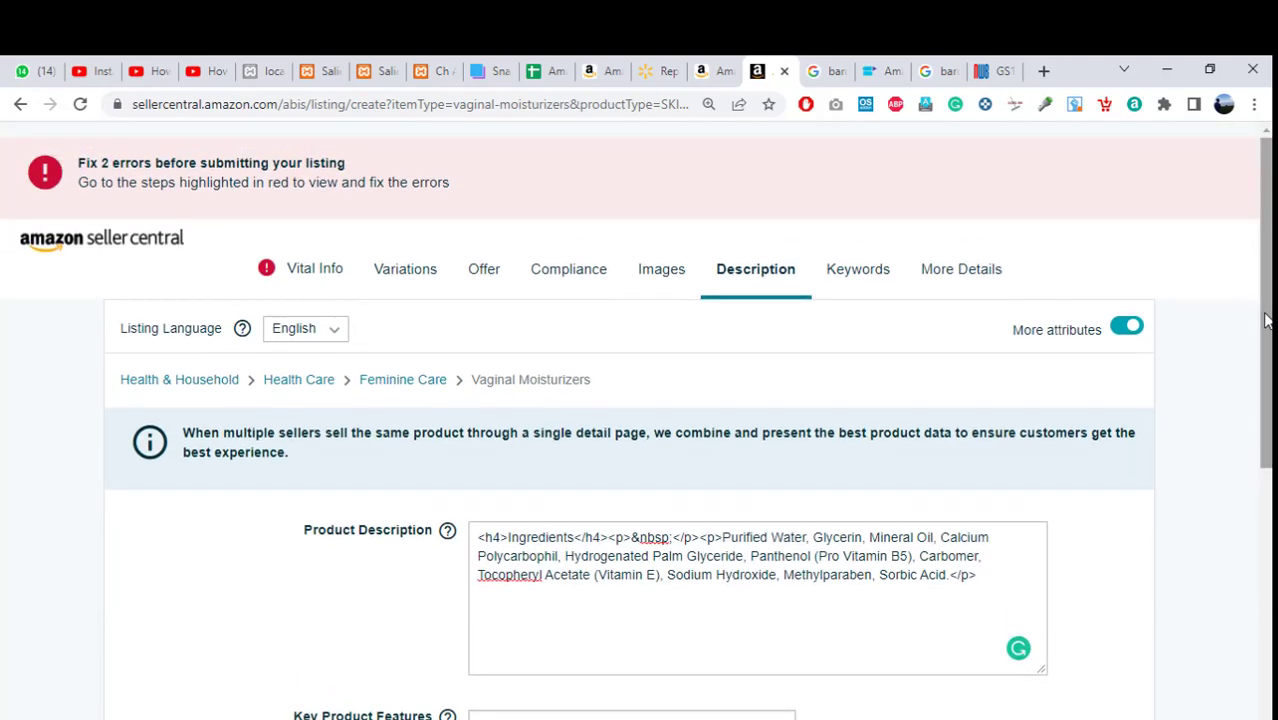
click(856, 279)
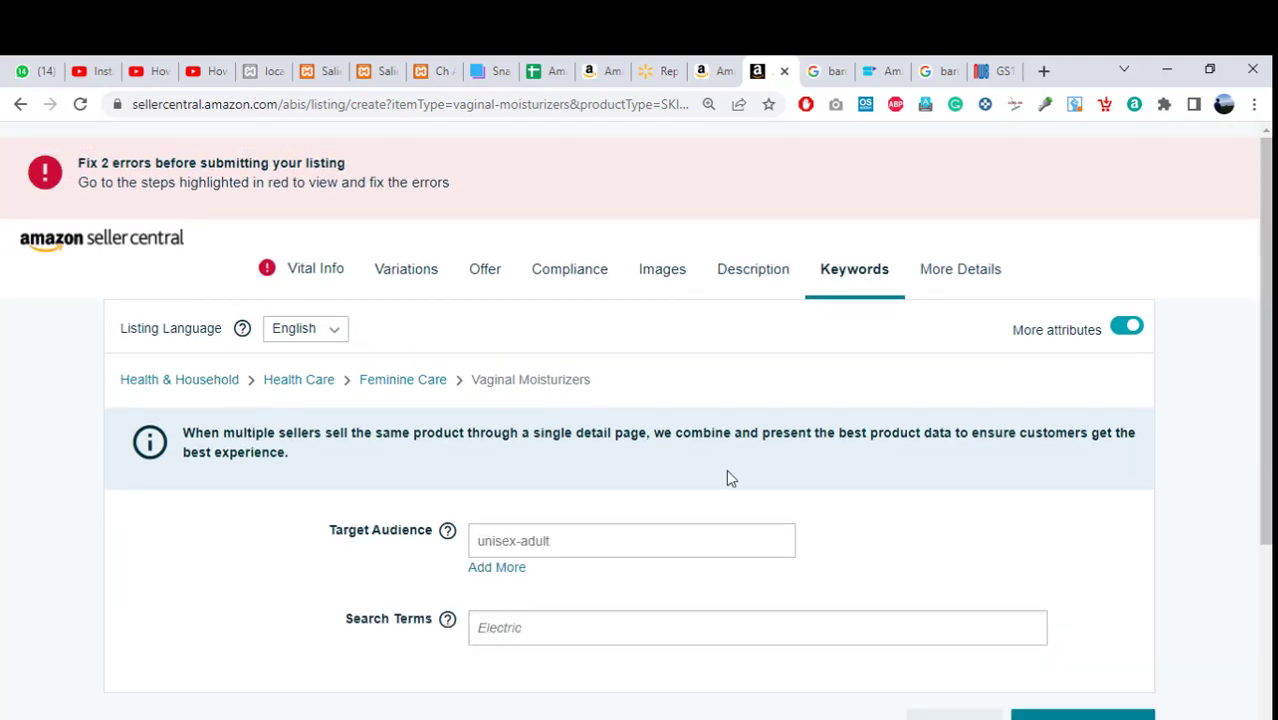
Change Target Audience from unisex-adult to Women in the Keywords section.
click(534, 551)
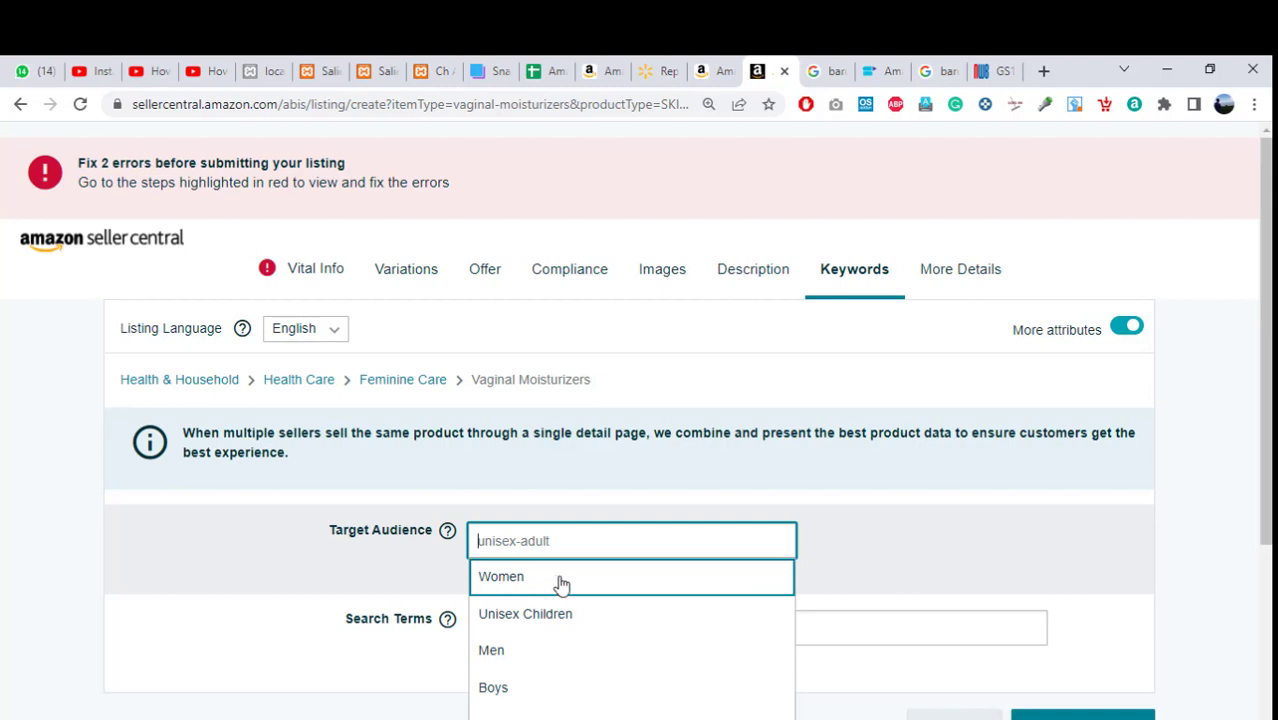
click(506, 590)
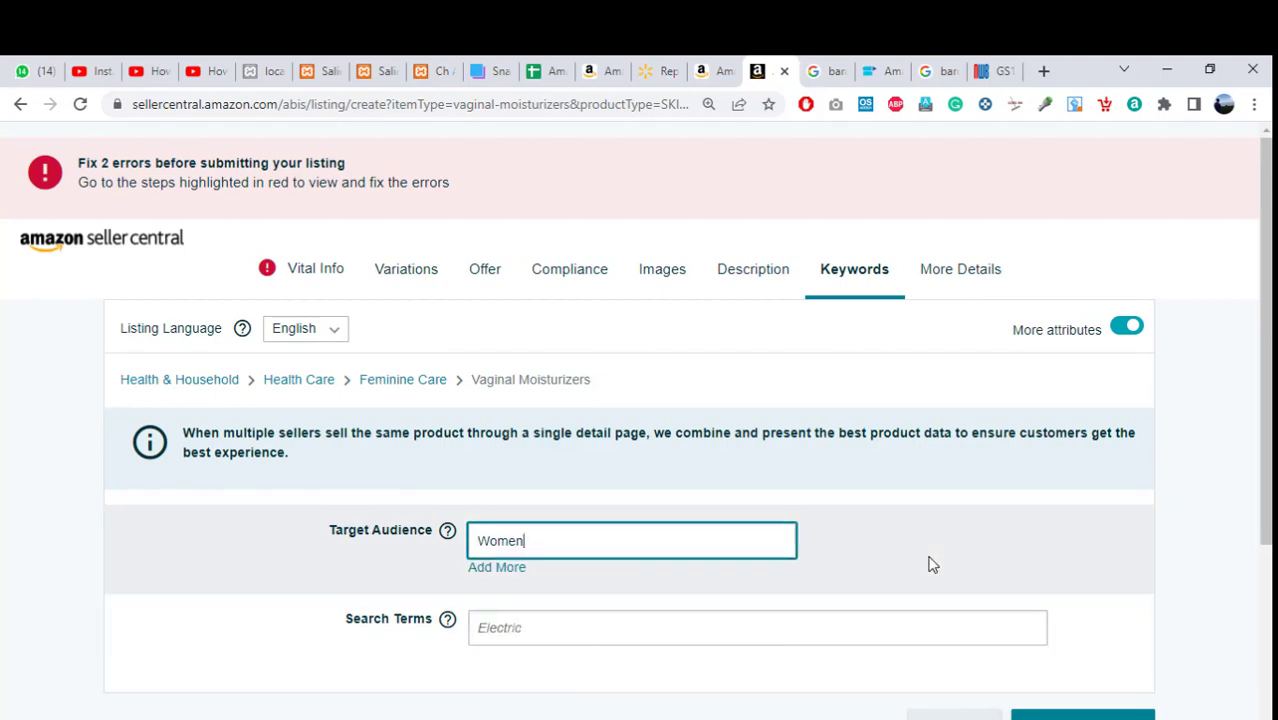
scroll(930, 562, down, 1)
scroll(636, 420, down, 1)
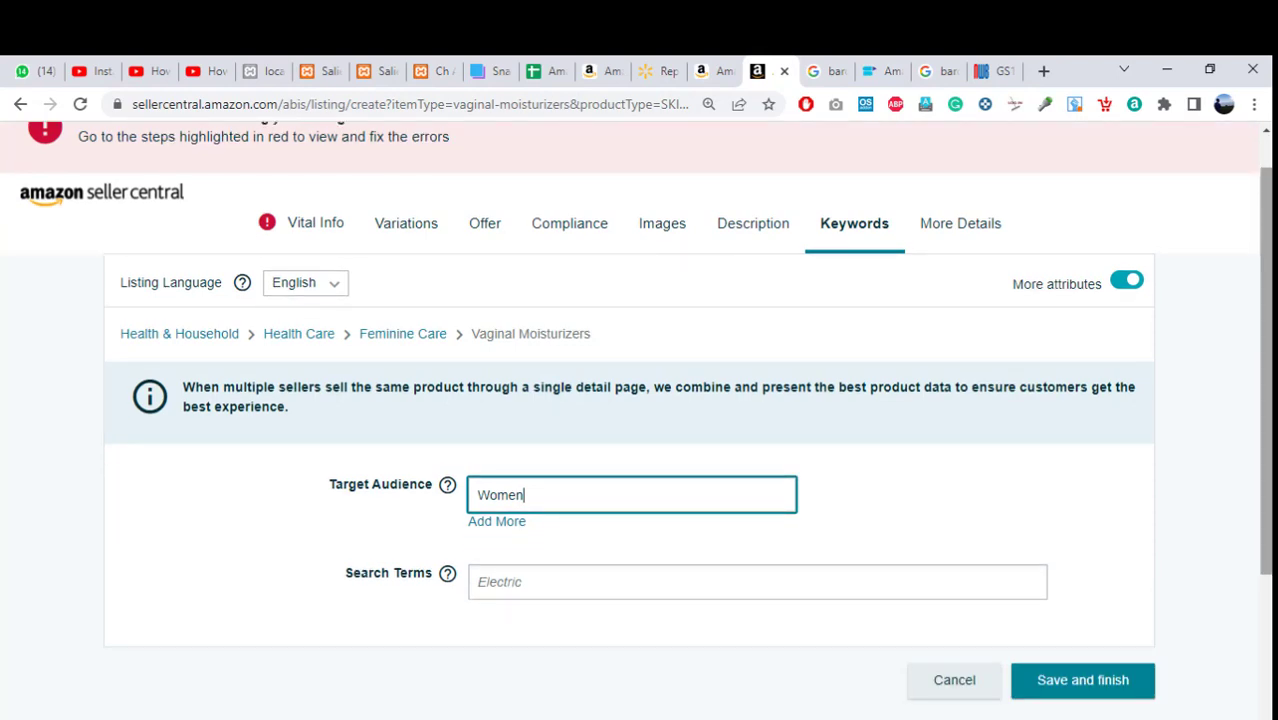
click(534, 597)
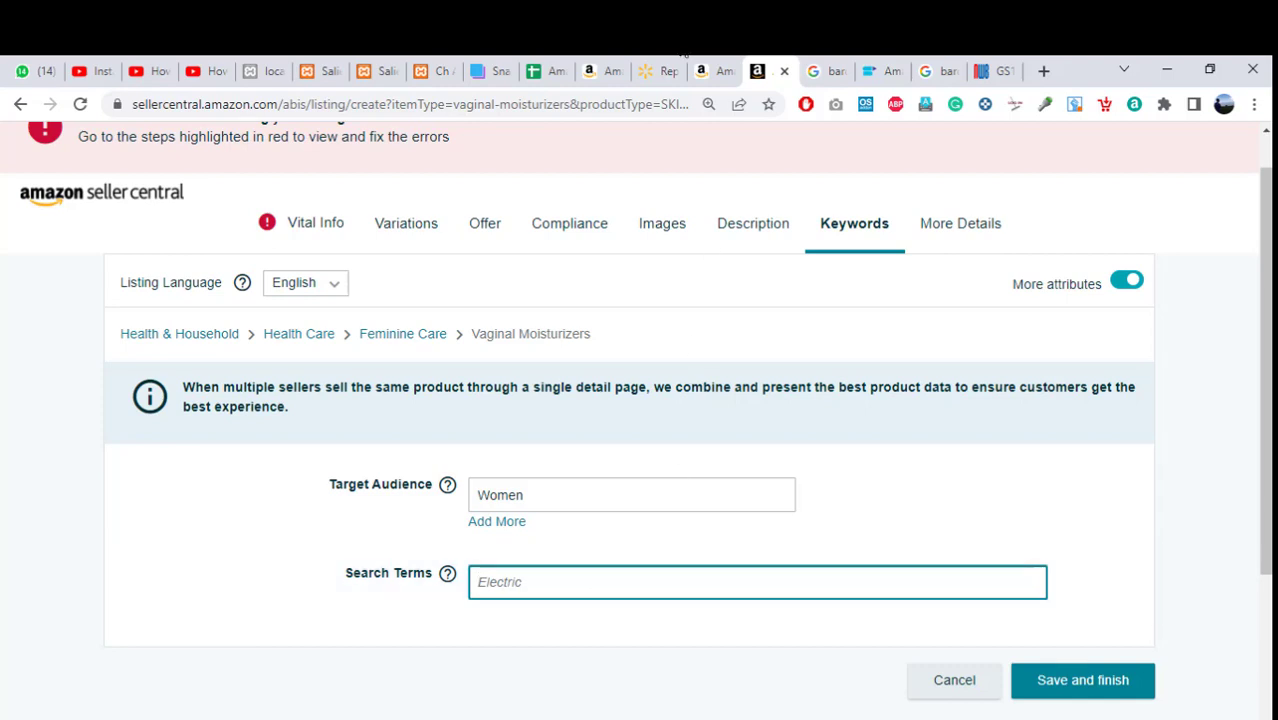
Copy 'Moisturizing' from the Replens product page into Search Terms.
click(709, 68)
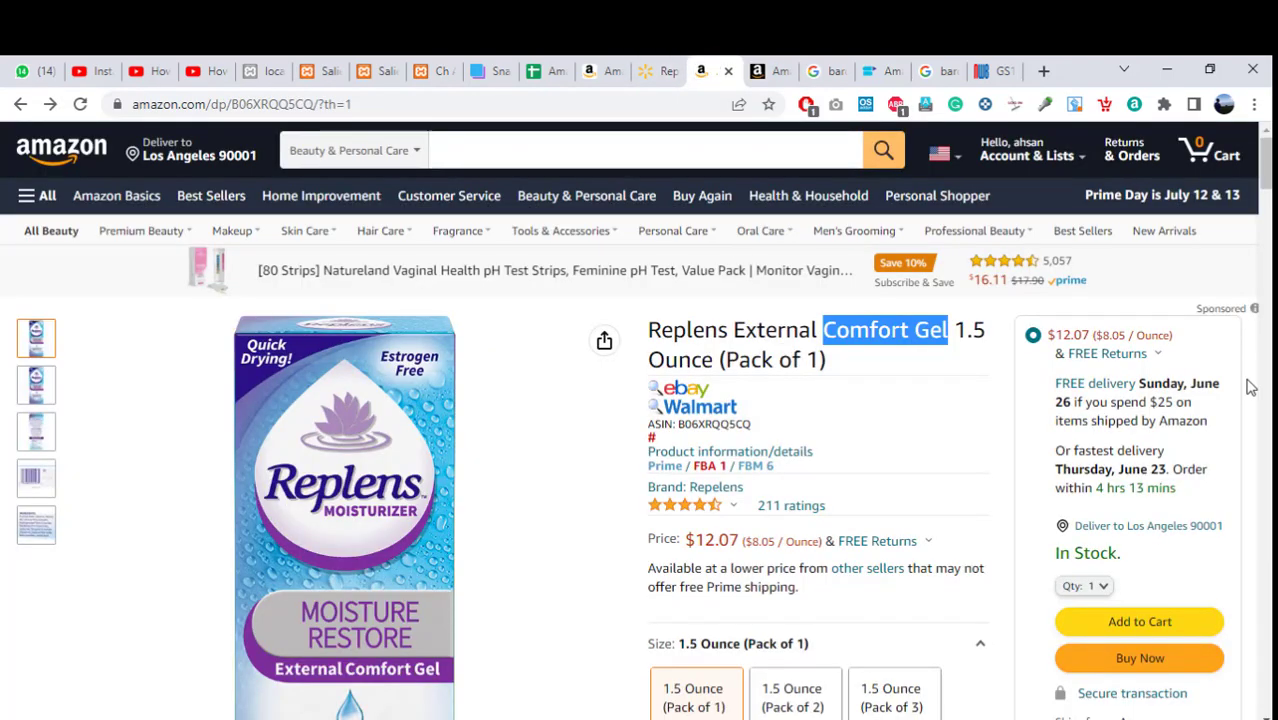
scroll(1222, 230, down, 5)
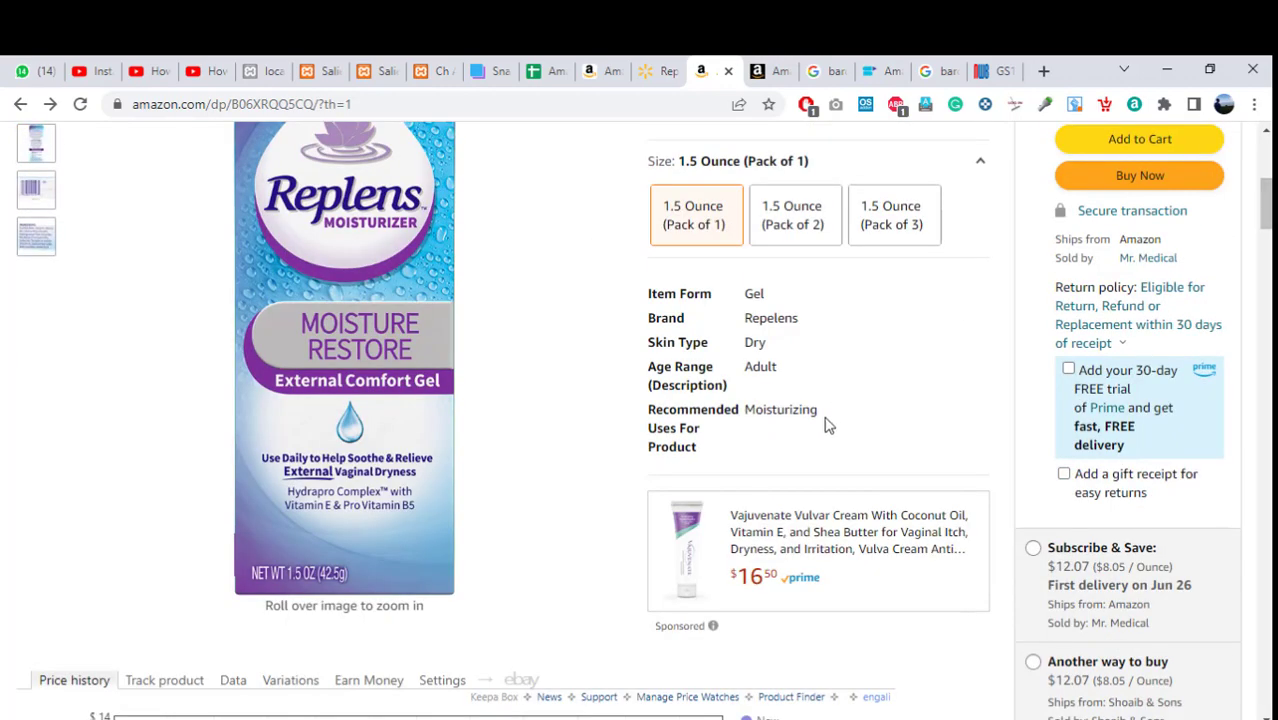
drag(824, 418, 745, 418)
key(ctrl+c)
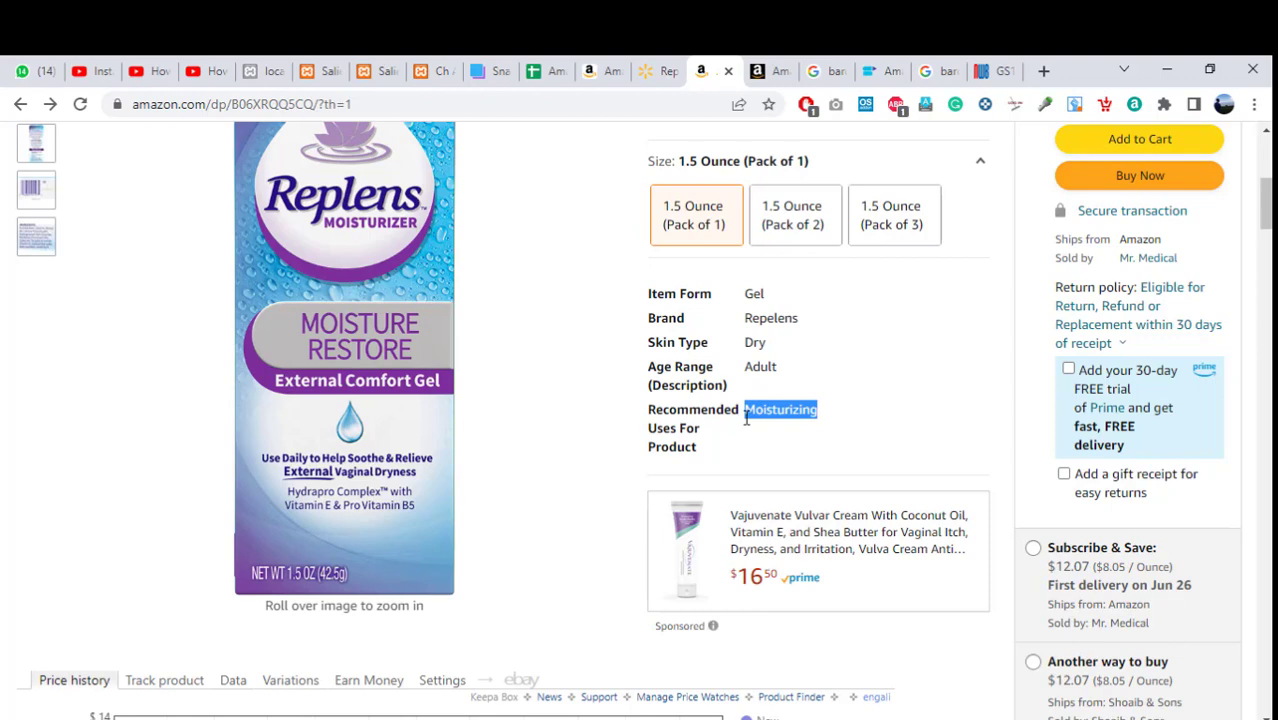
click(772, 71)
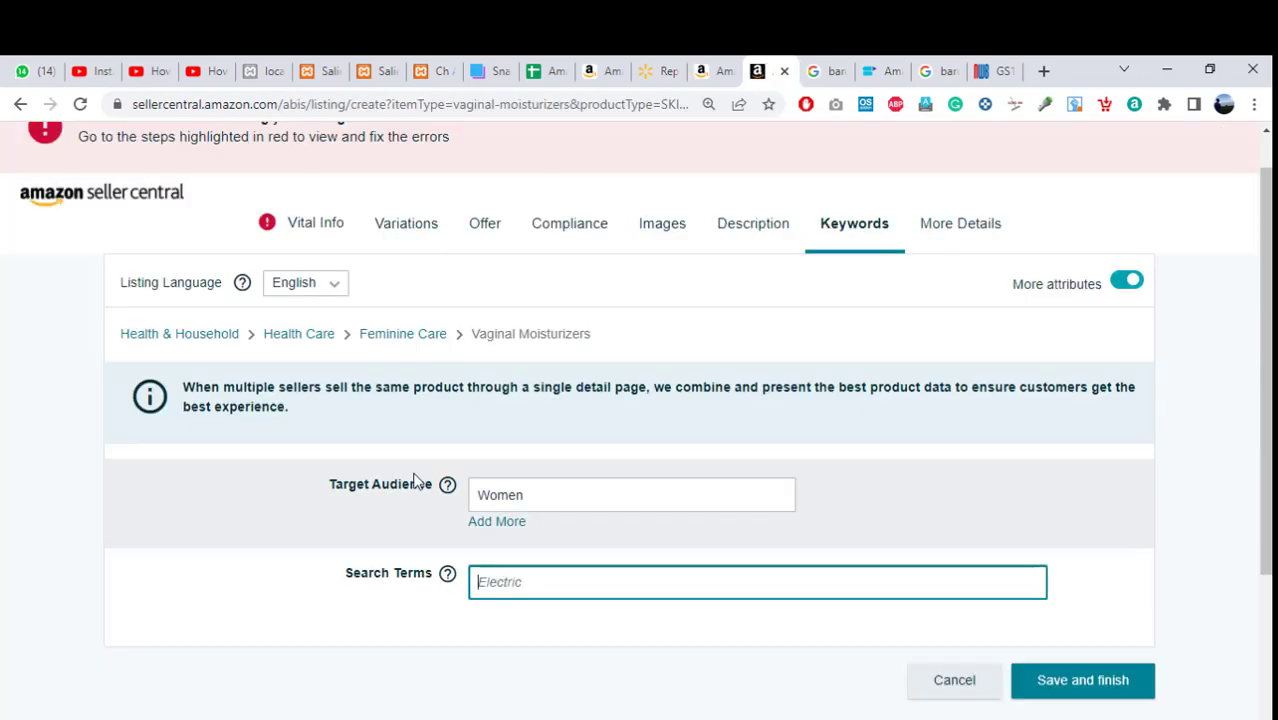
key(ctrl+v)
text(.)
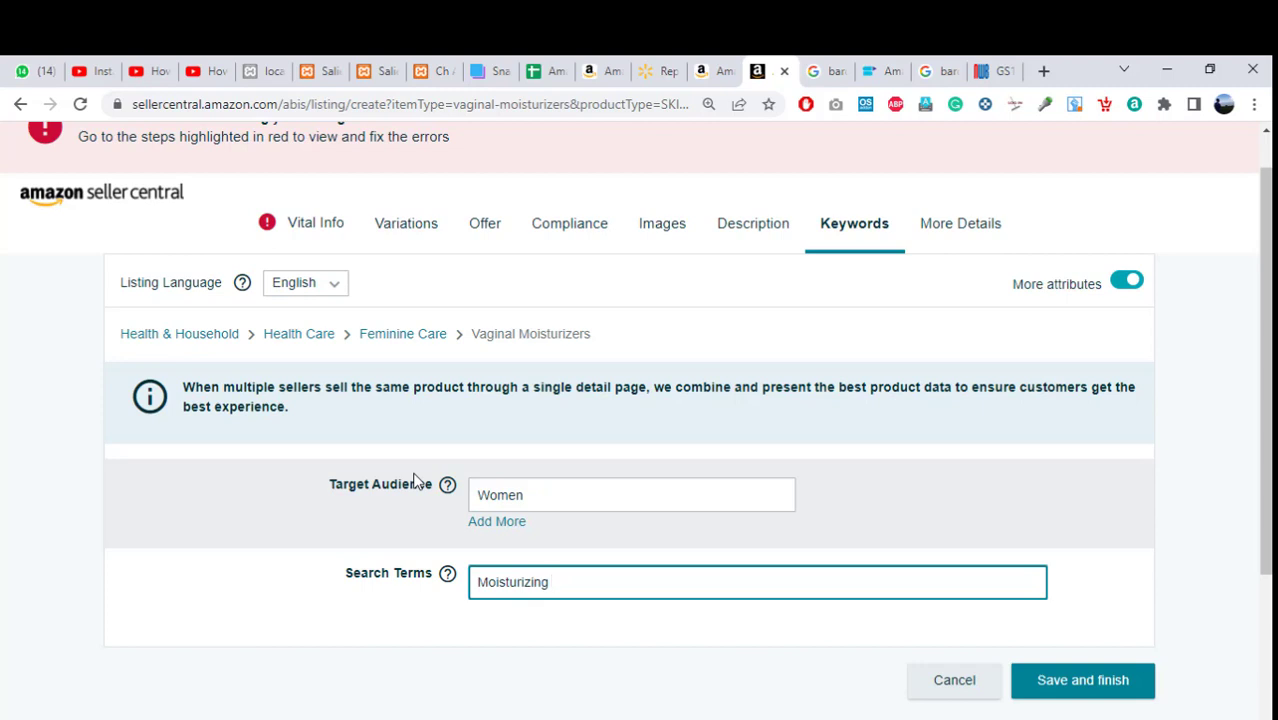
Add 'Gel' from the product's item form so Search Terms read 'Moisturizing, Gel'.
click(705, 75)
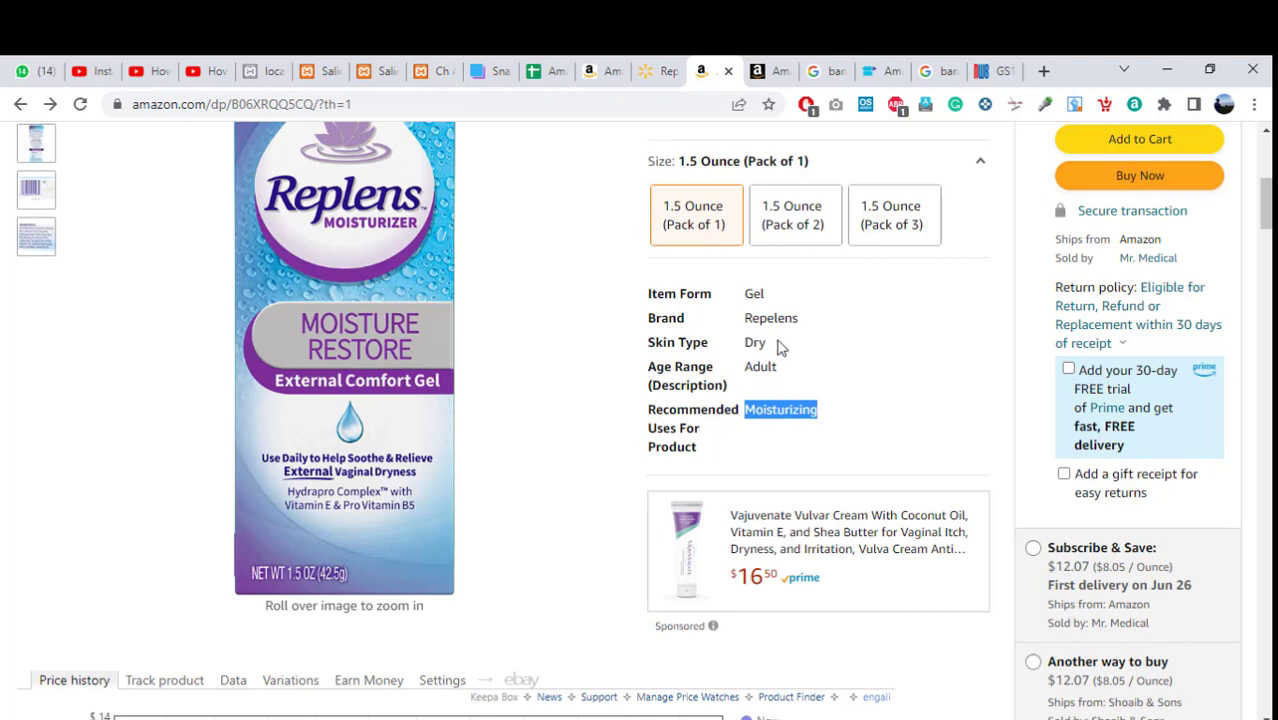
double_click(756, 293)
key(ctrl+c)
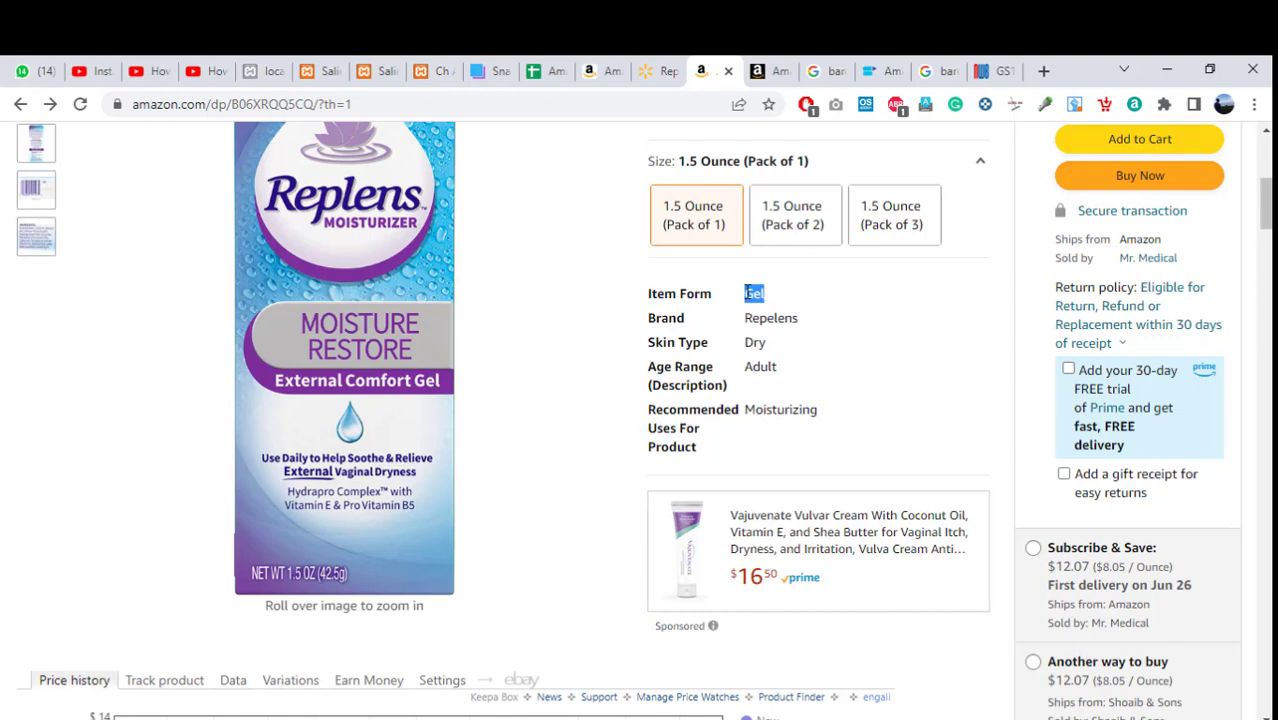
click(770, 71)
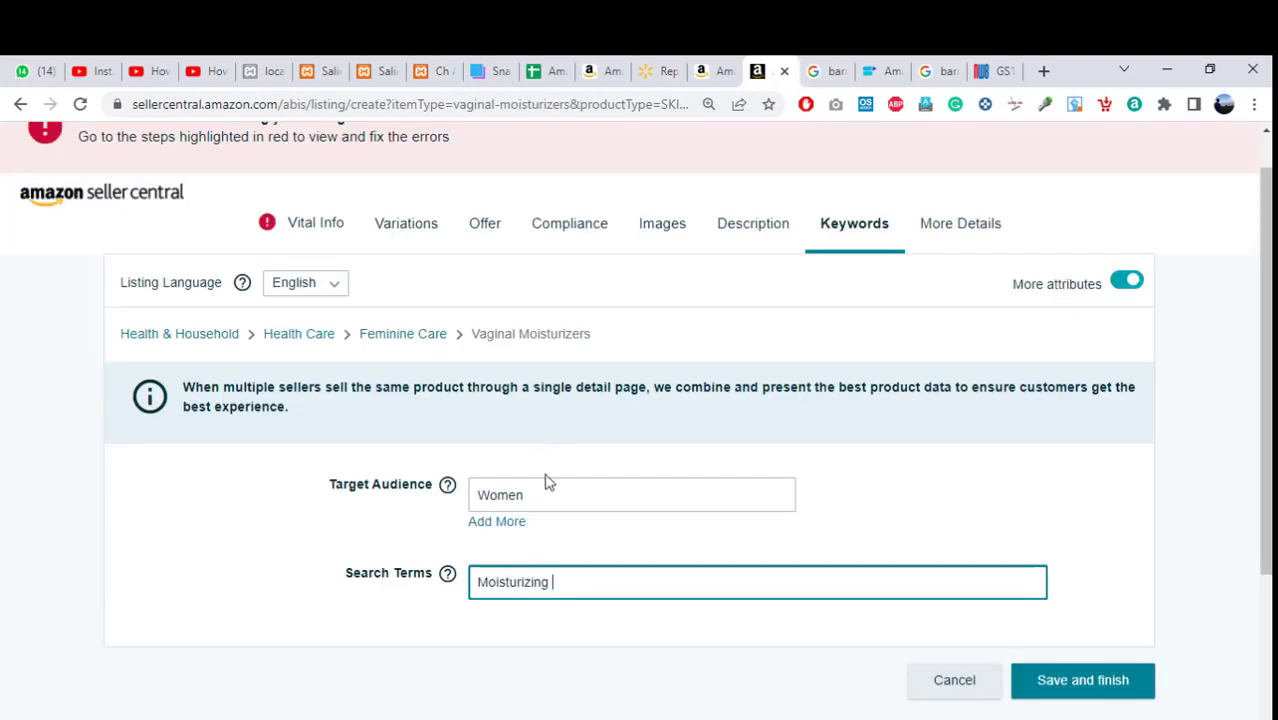
key(ctrl+v)
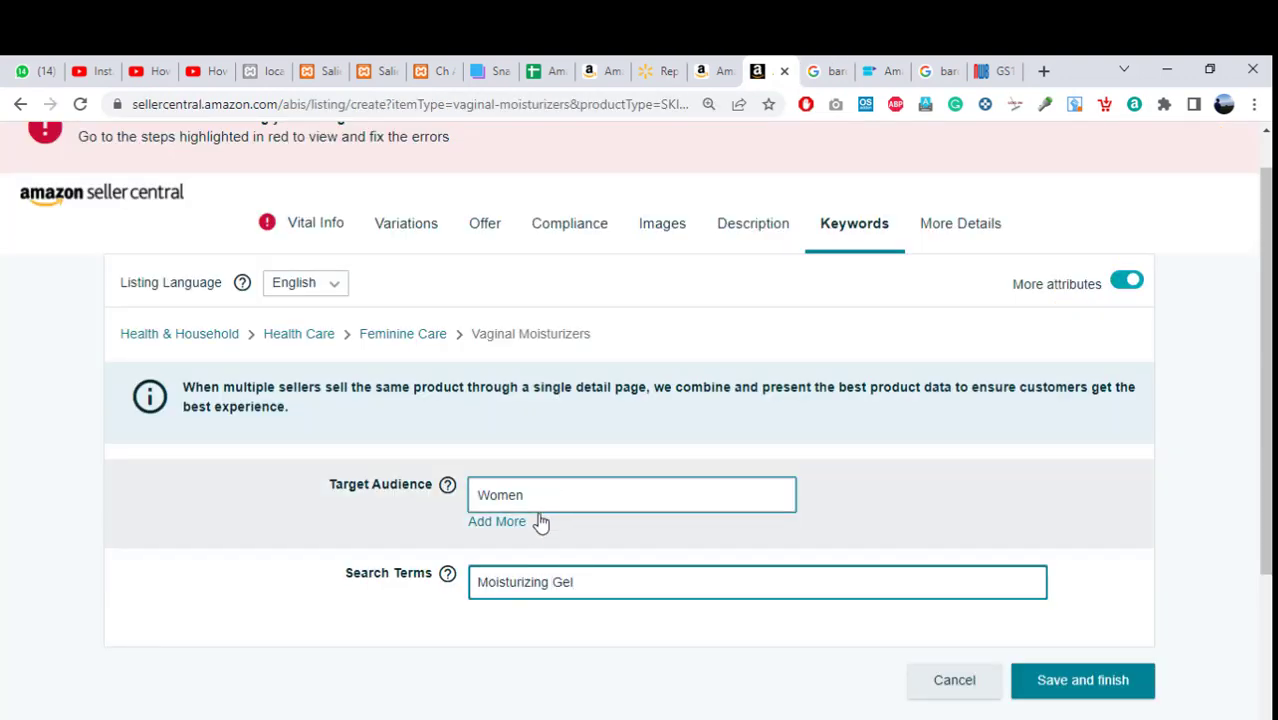
click(557, 591)
key(BackSpace)
text(,)
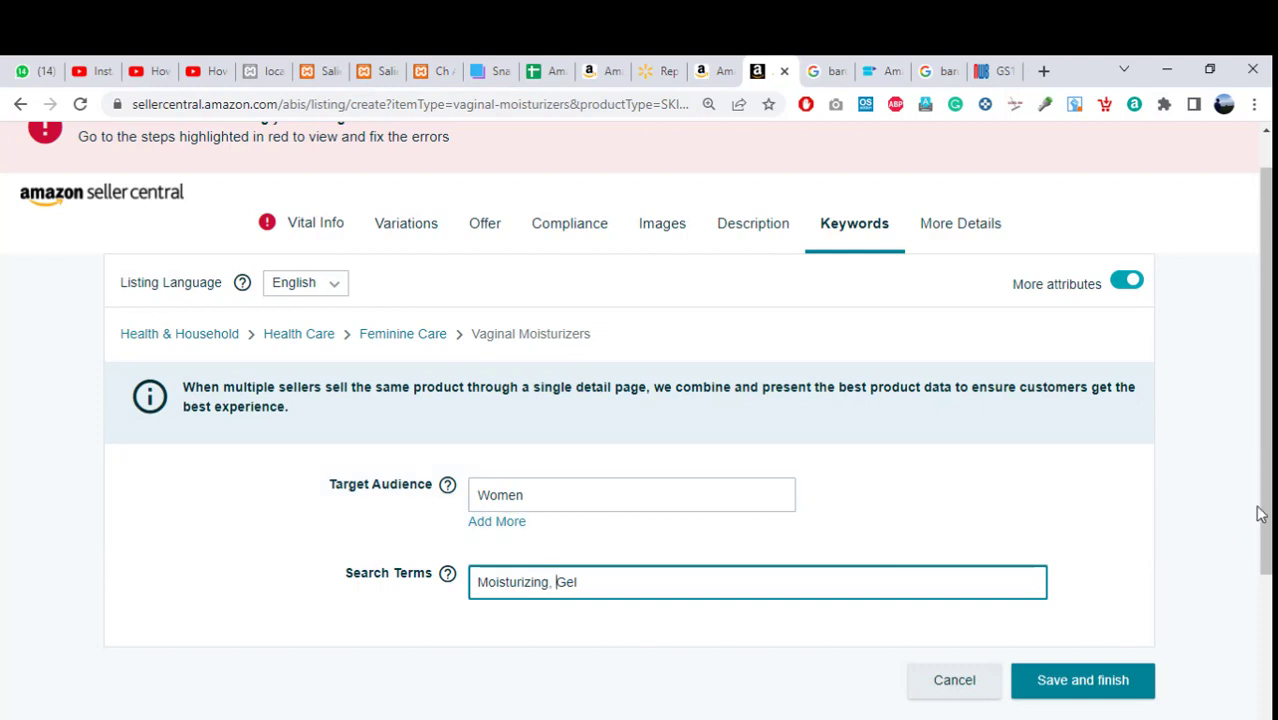
scroll(1256, 470, up, 1)
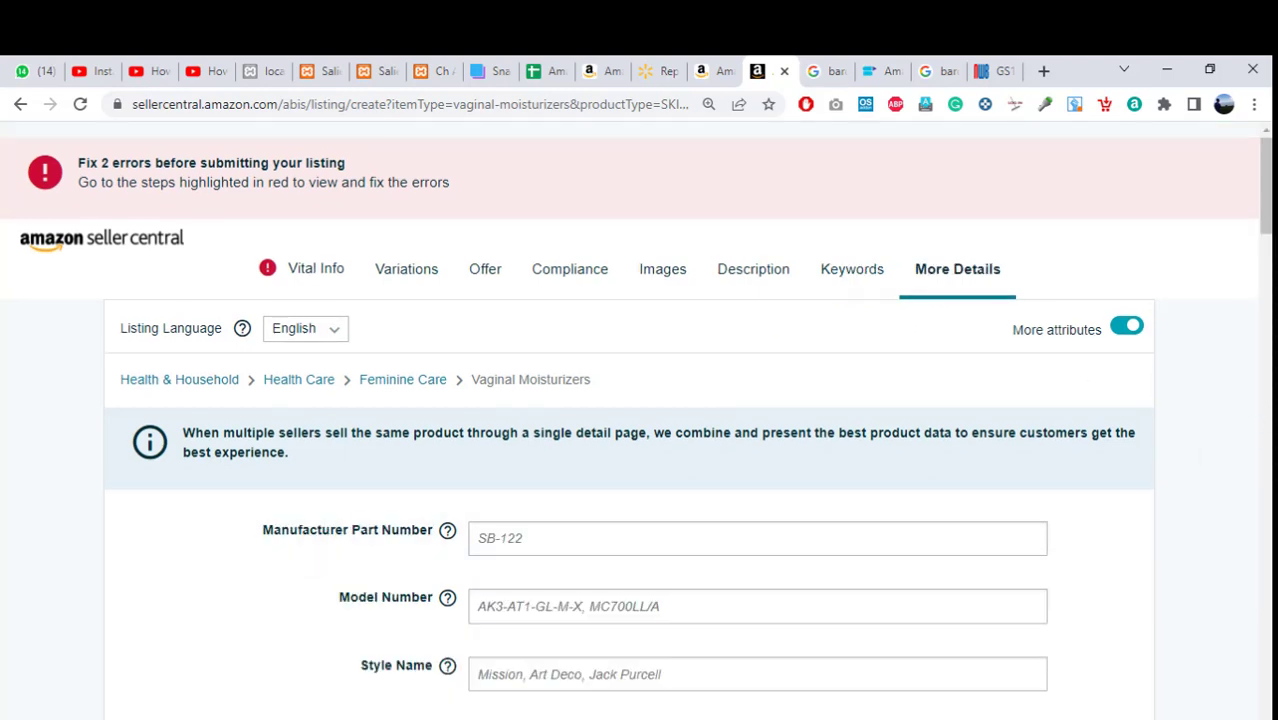
scroll(592, 555, down, 1)
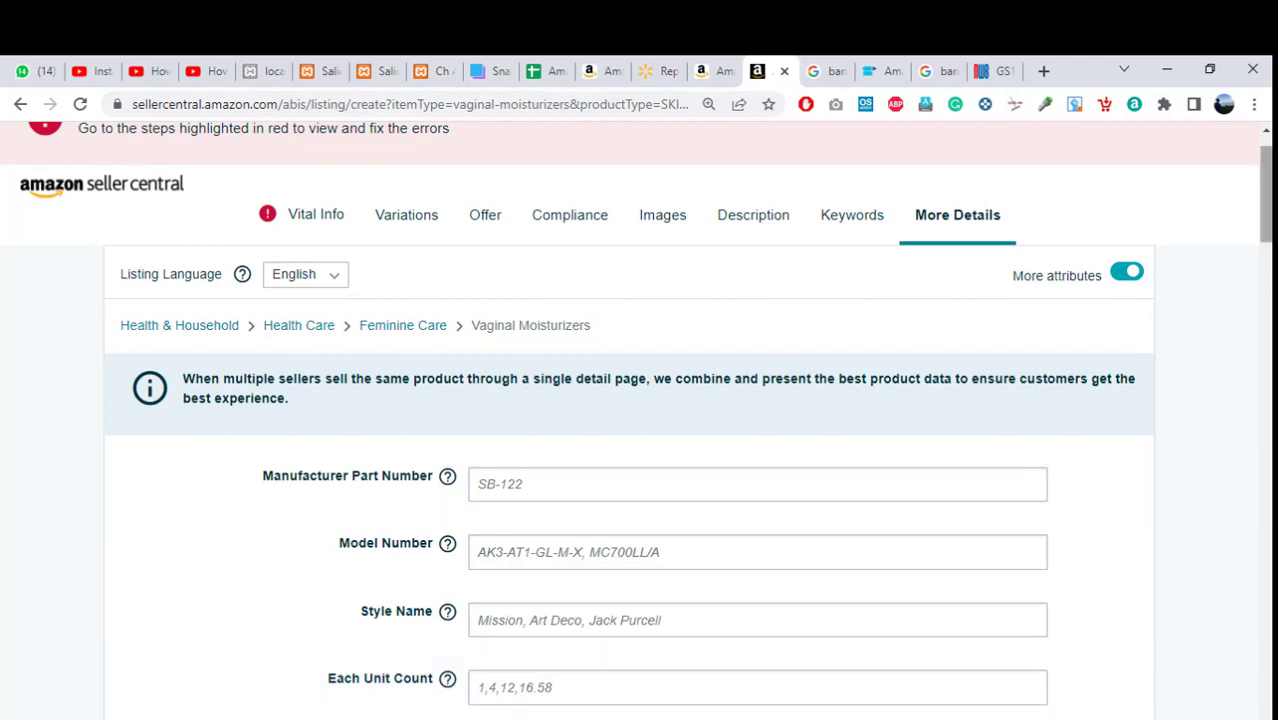
Choose Expiration On Package for Product Expiration Type in More Details.
scroll(640, 420, down, 3)
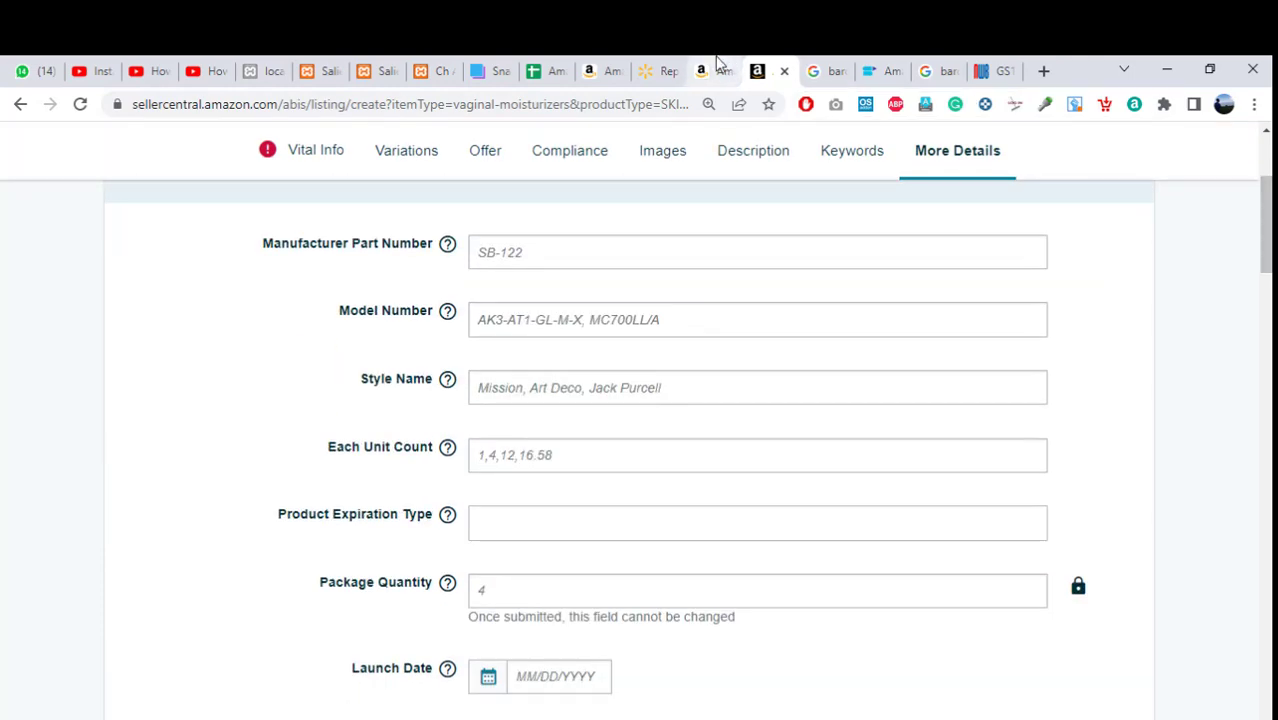
click(716, 66)
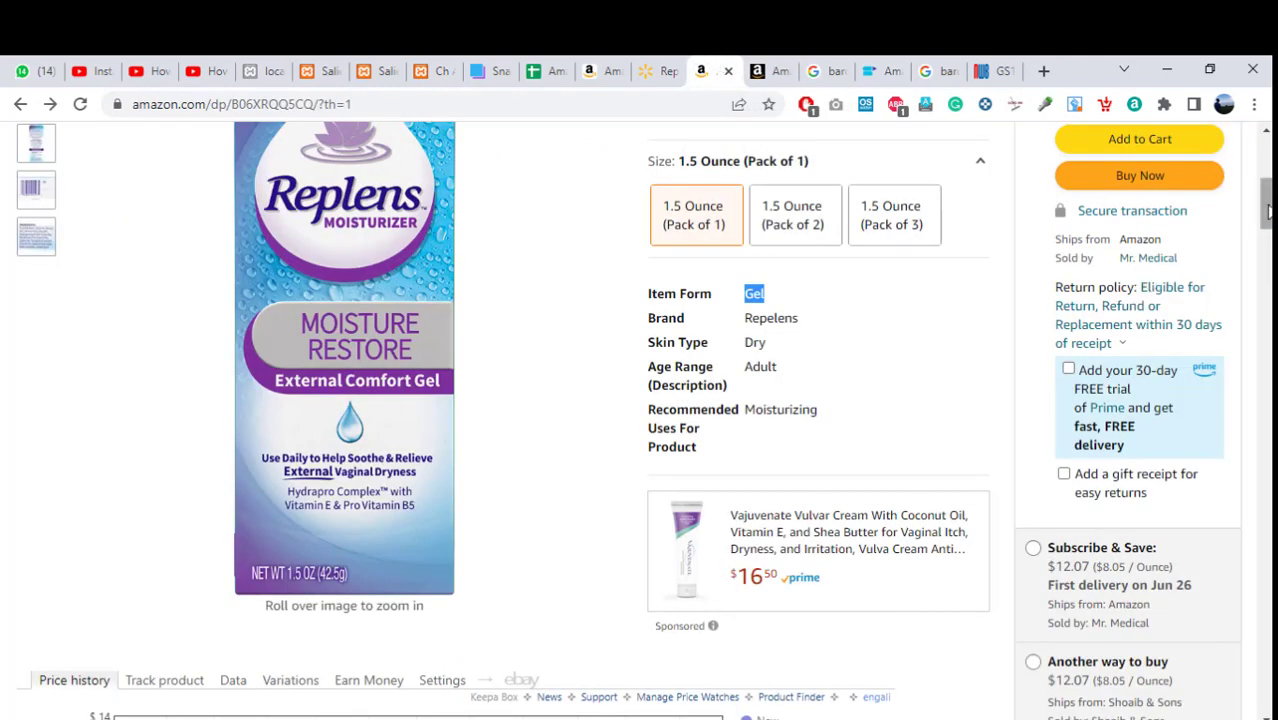
drag(1268, 210, 1267, 140)
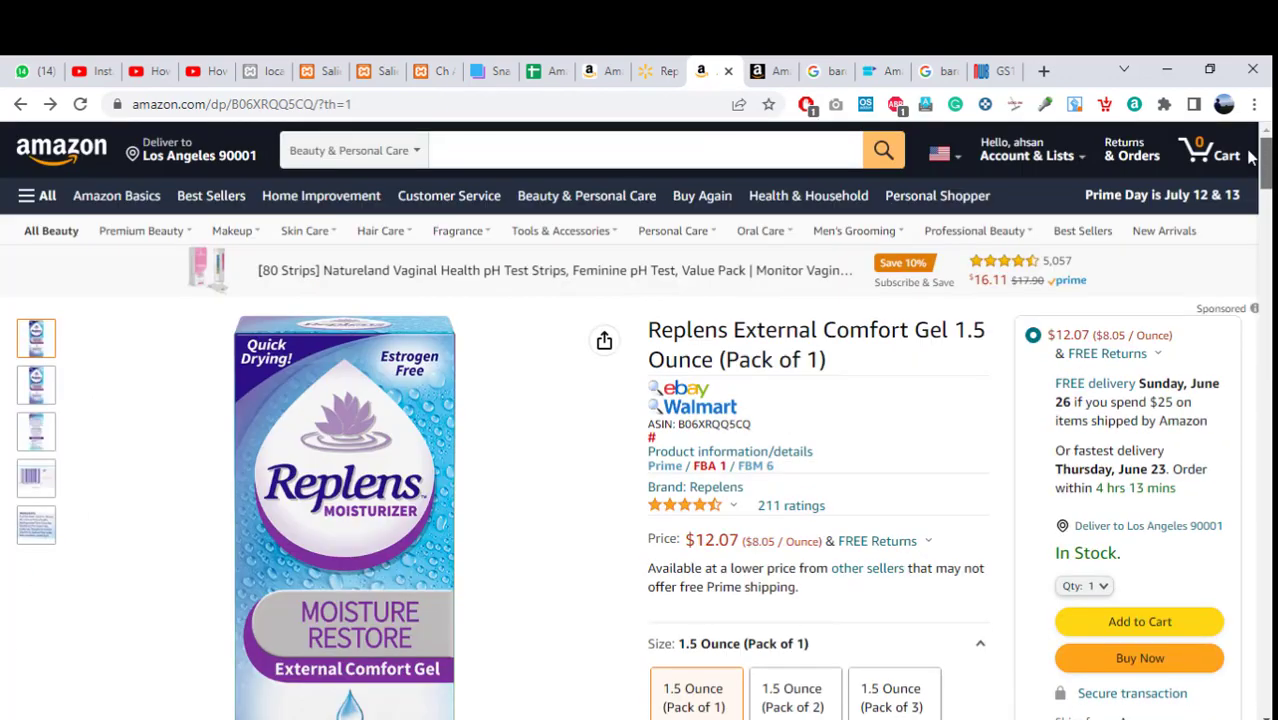
click(768, 71)
click(567, 527)
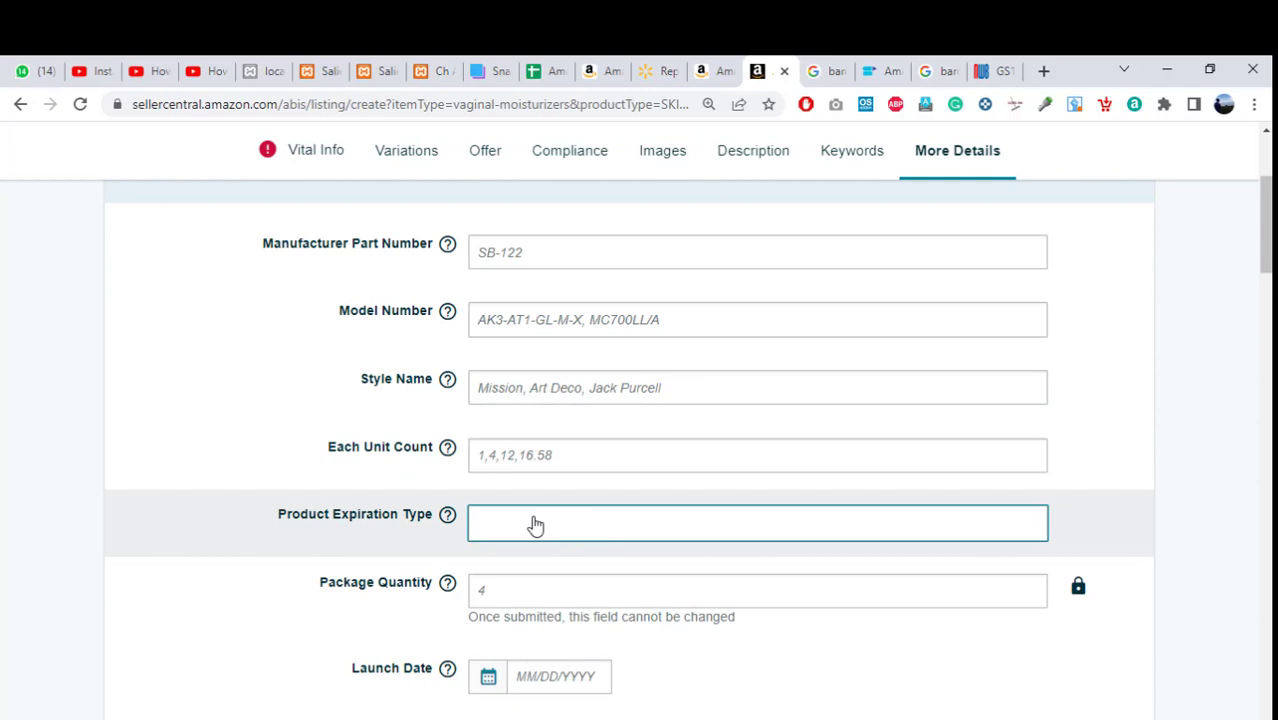
click(535, 525)
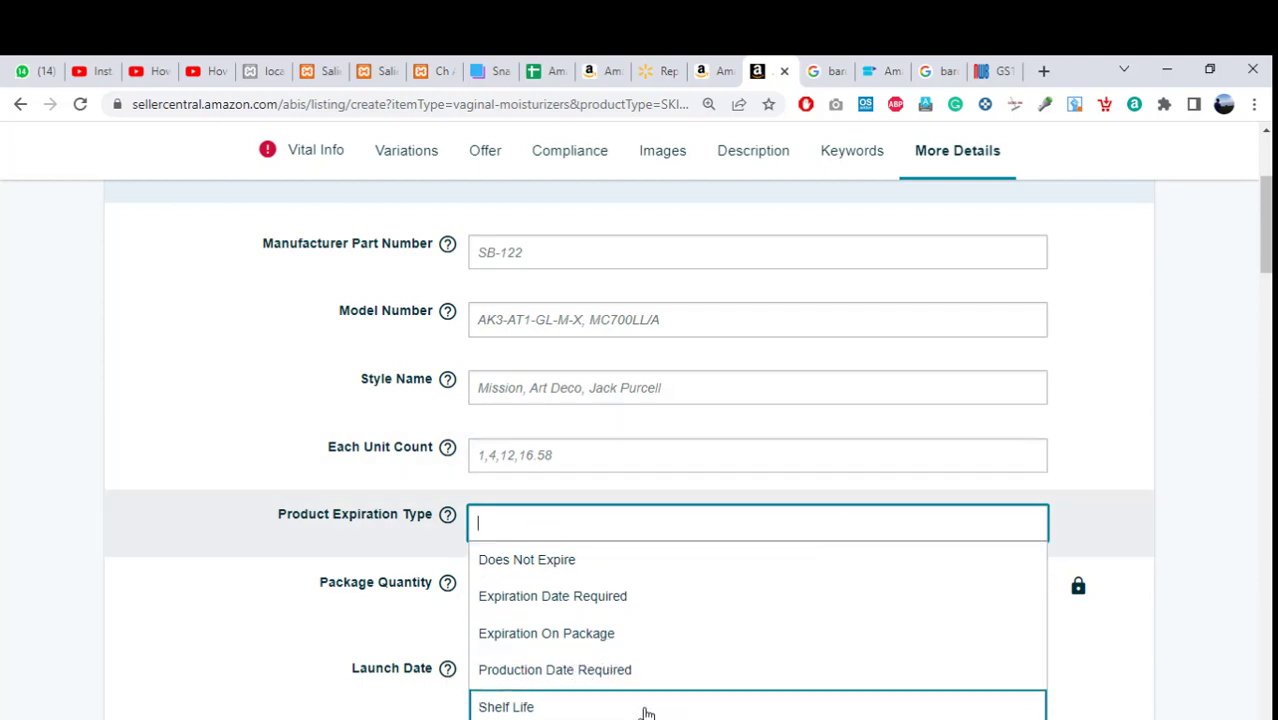
click(588, 633)
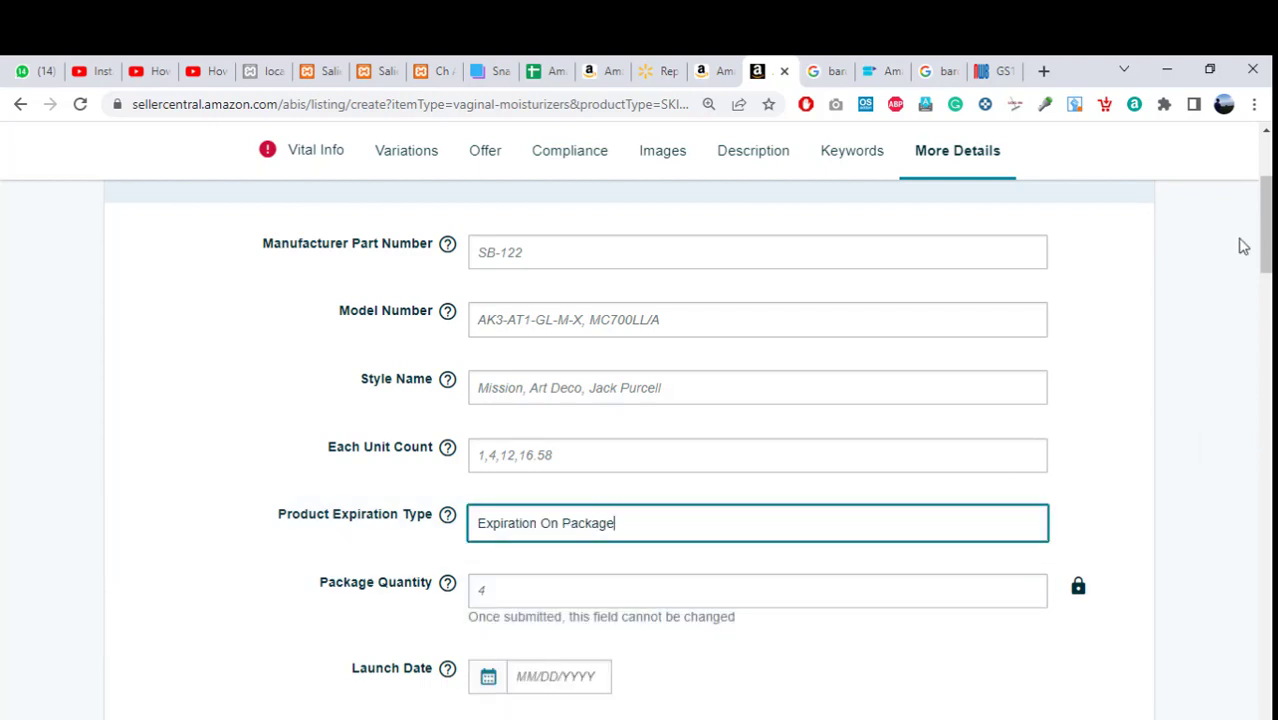
scroll(1265, 230, down, 1)
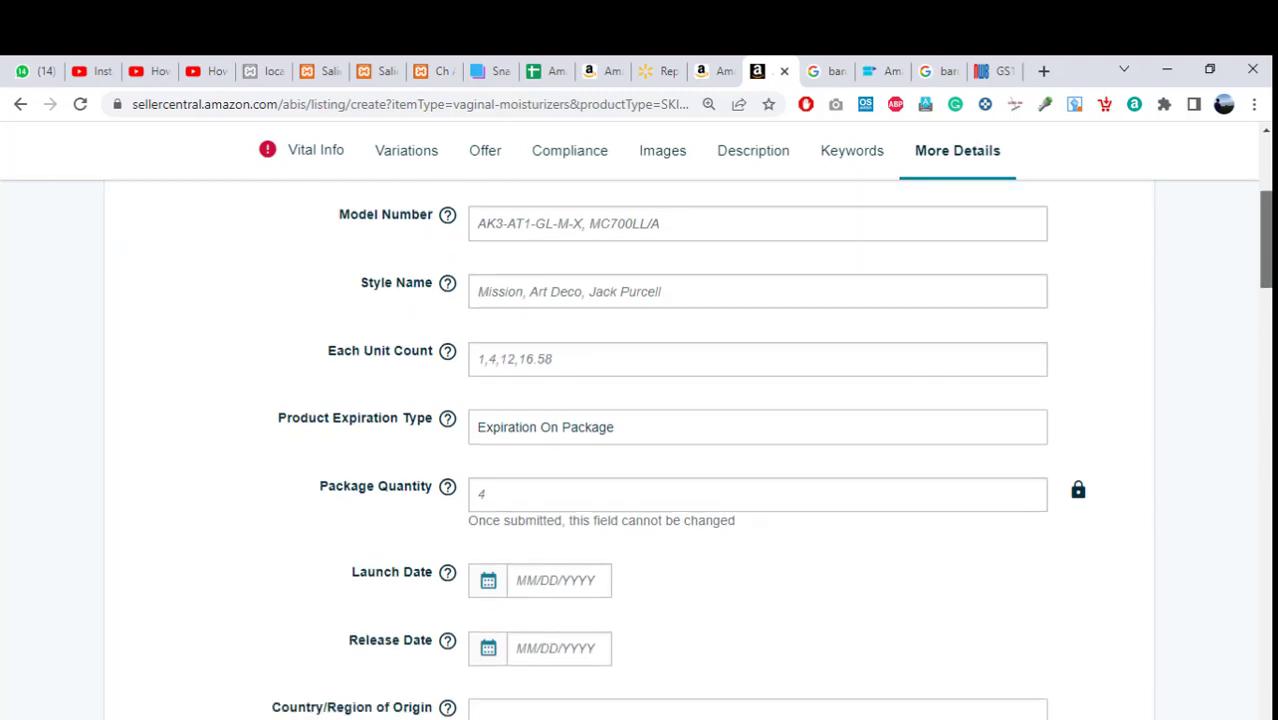
scroll(688, 448, down, 1)
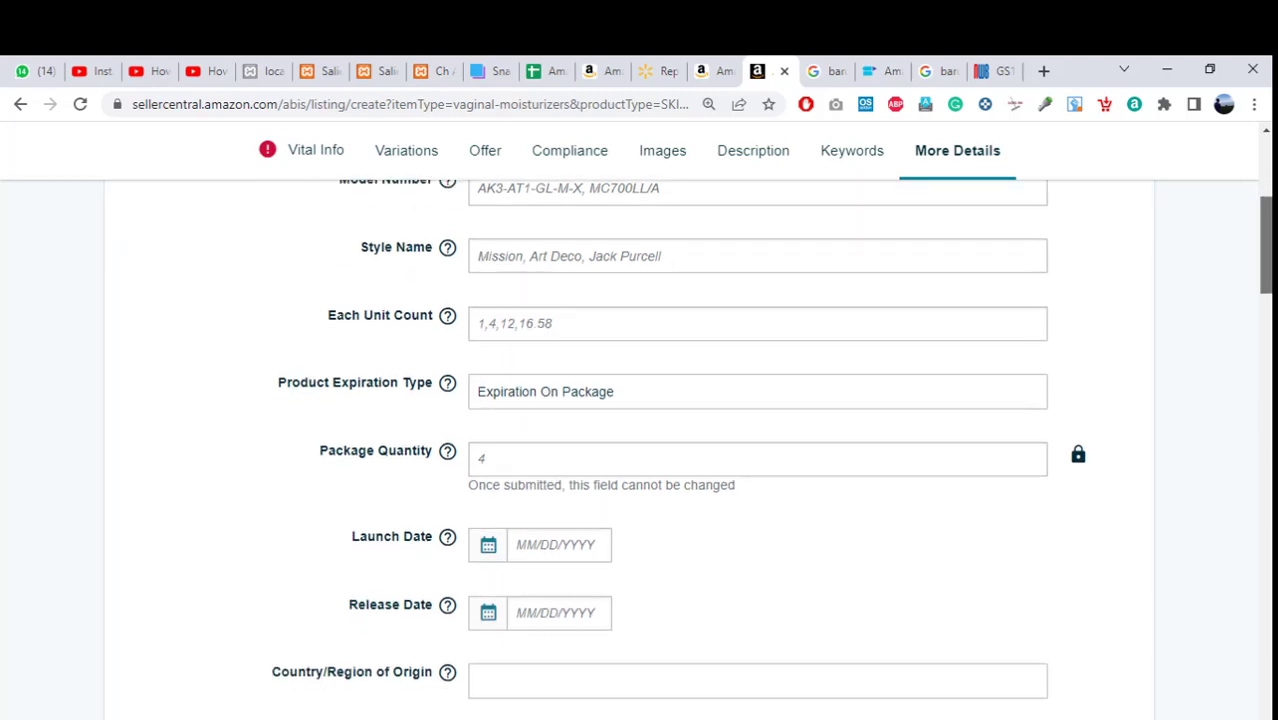
Search 'uni' in Country/Region of Origin and pick United States.
scroll(688, 448, down, 1)
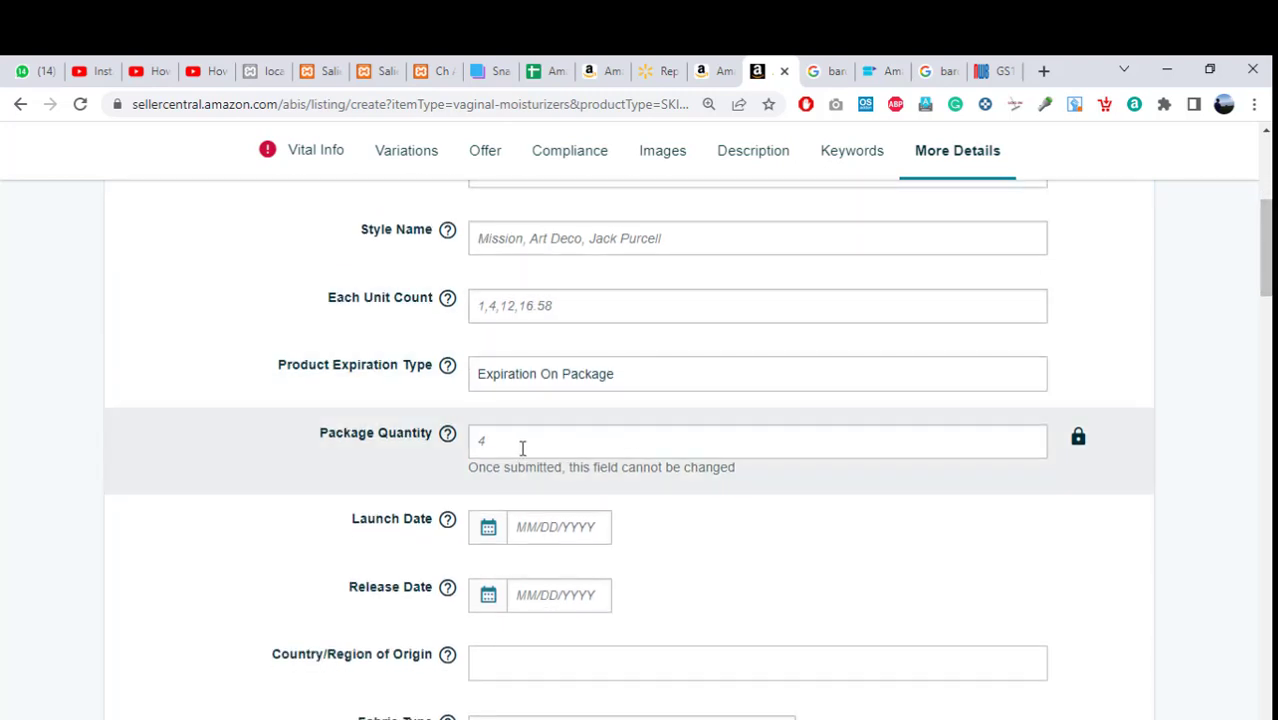
click(522, 448)
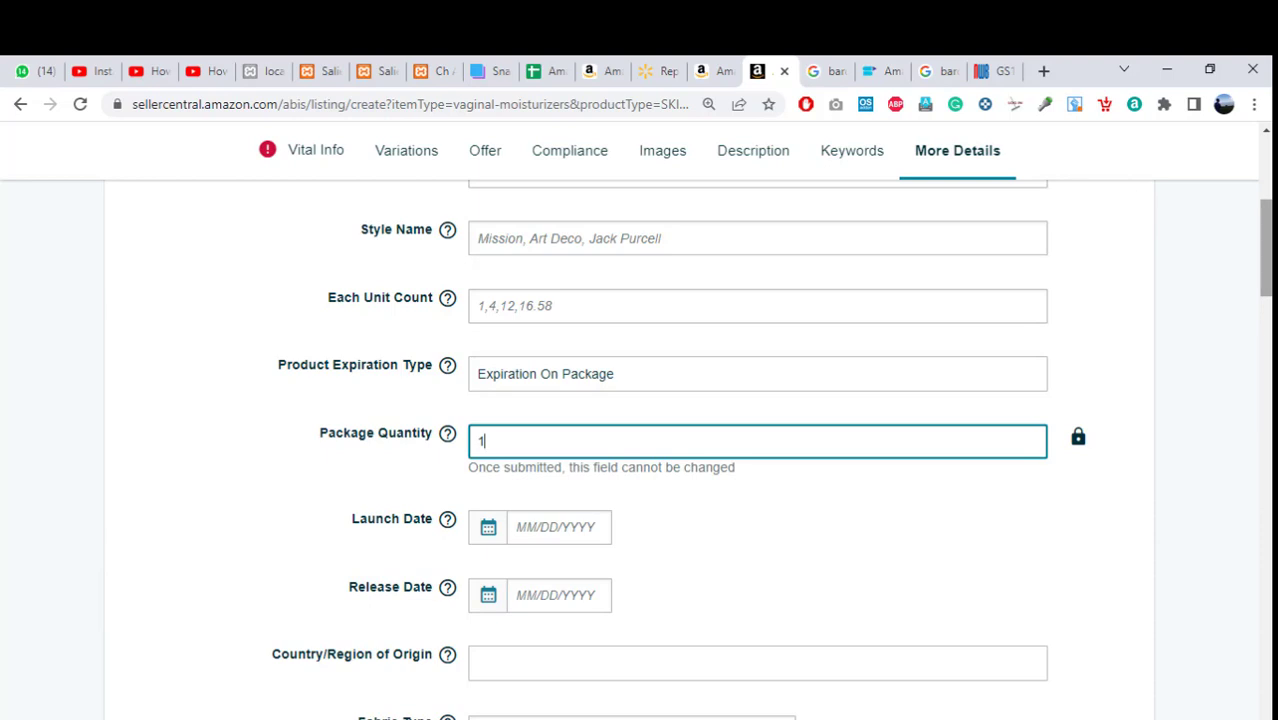
scroll(700, 380, down, 3)
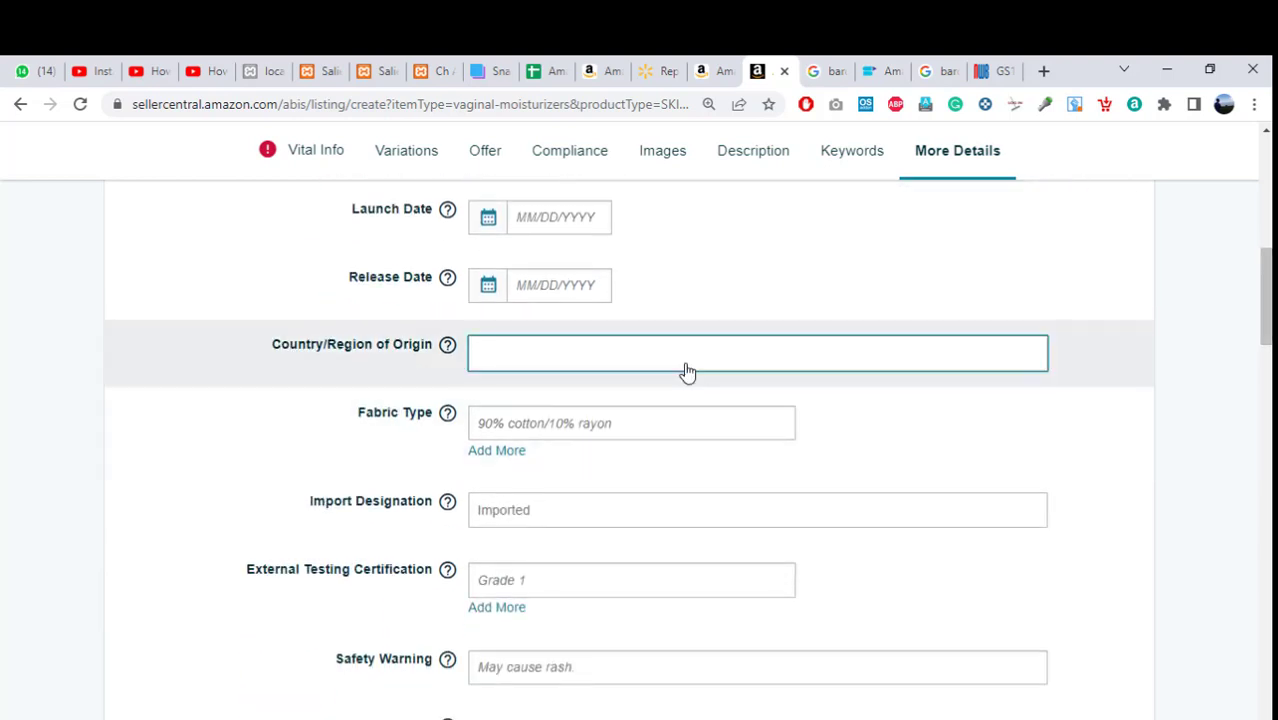
click(687, 372)
text(u)
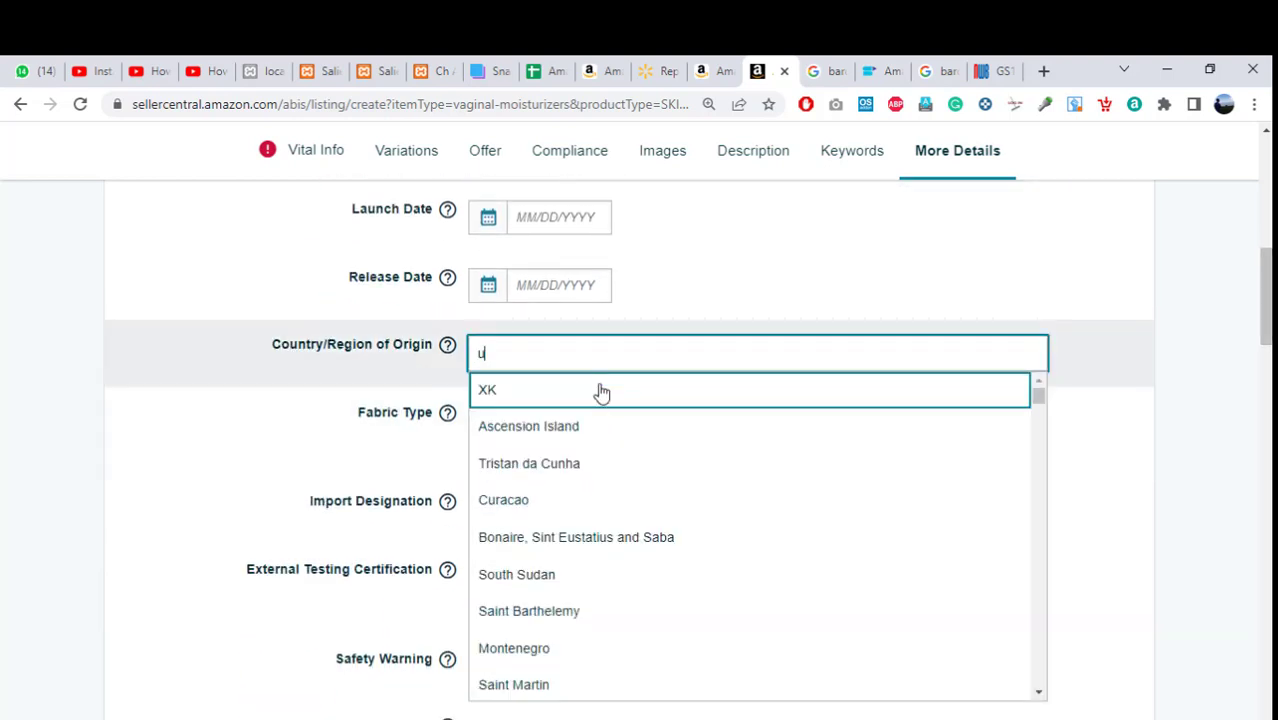
text(s)
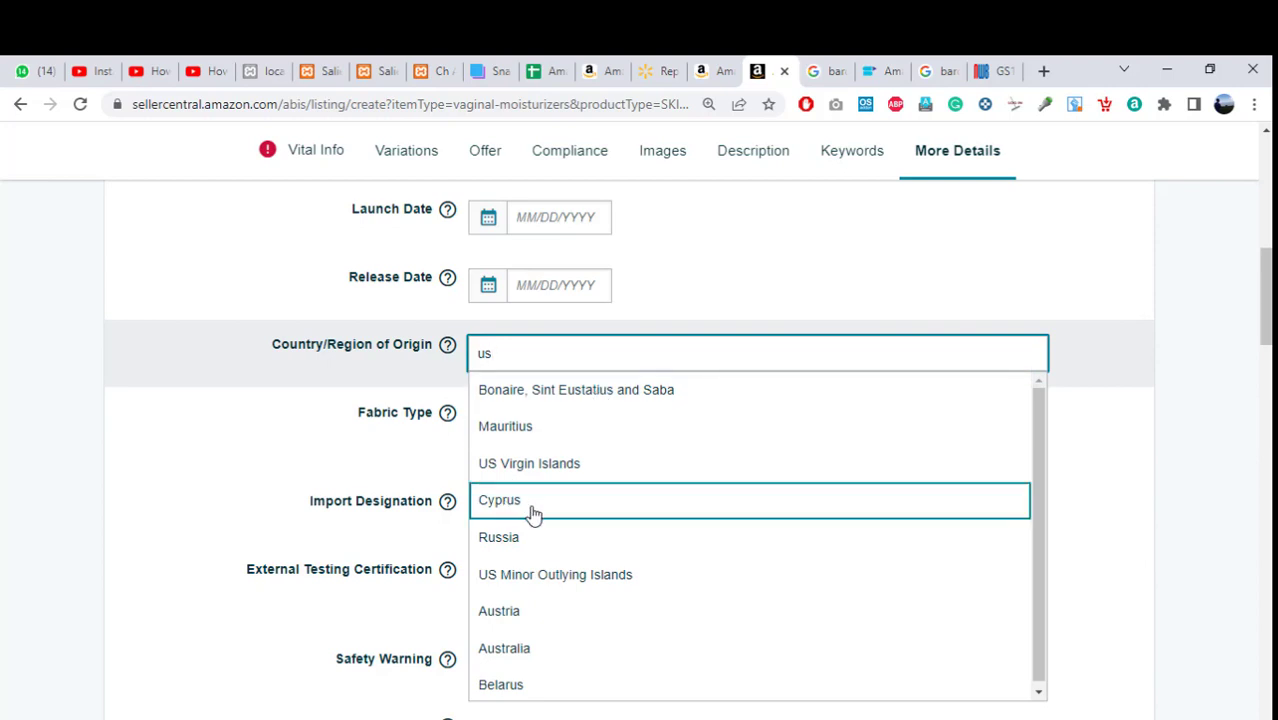
text(a)
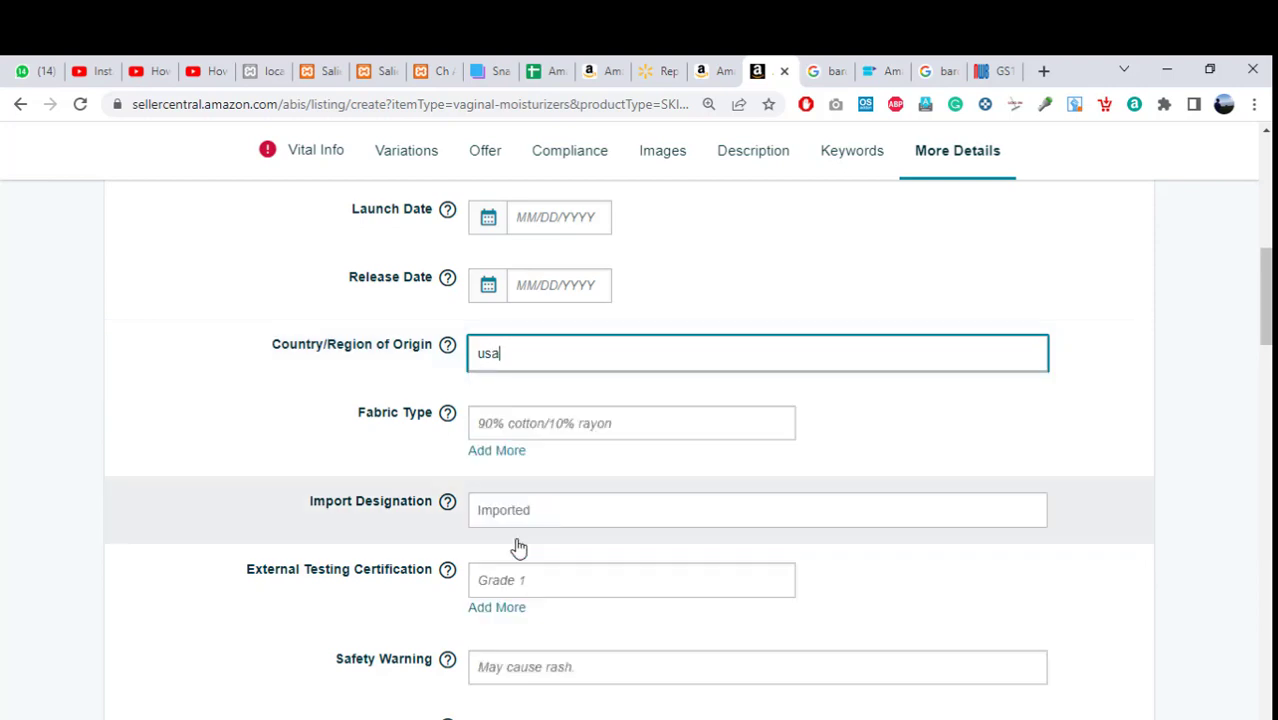
key(BackSpace)
key(BackSpace)
text(ni)
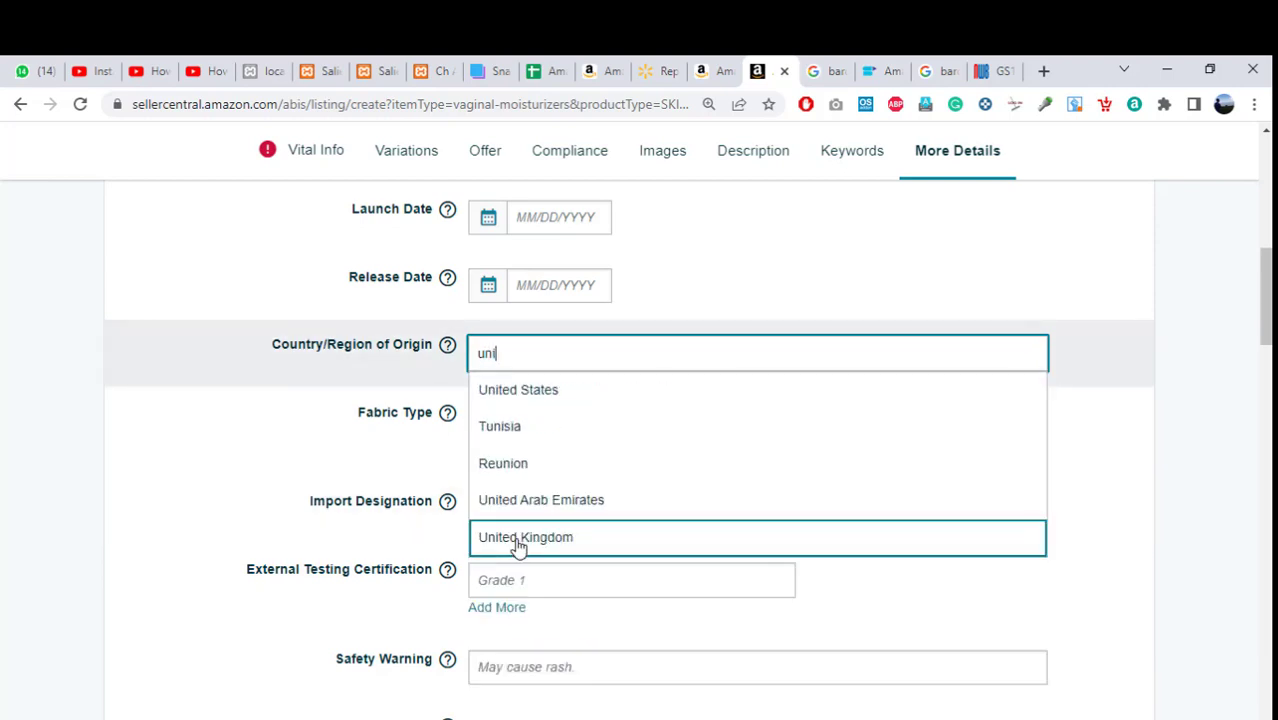
click(533, 398)
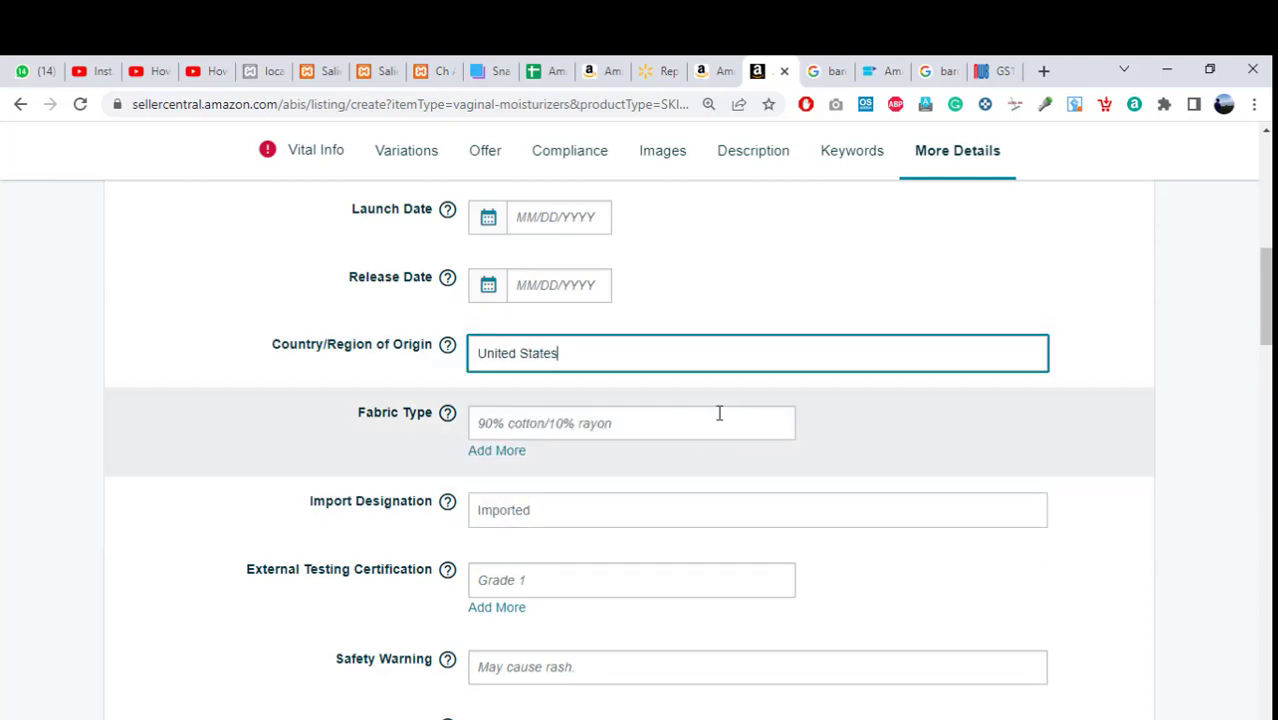
Scroll down to the Package Weight field, closing the Package Height unit list unchanged.
scroll(660, 450, down, 3)
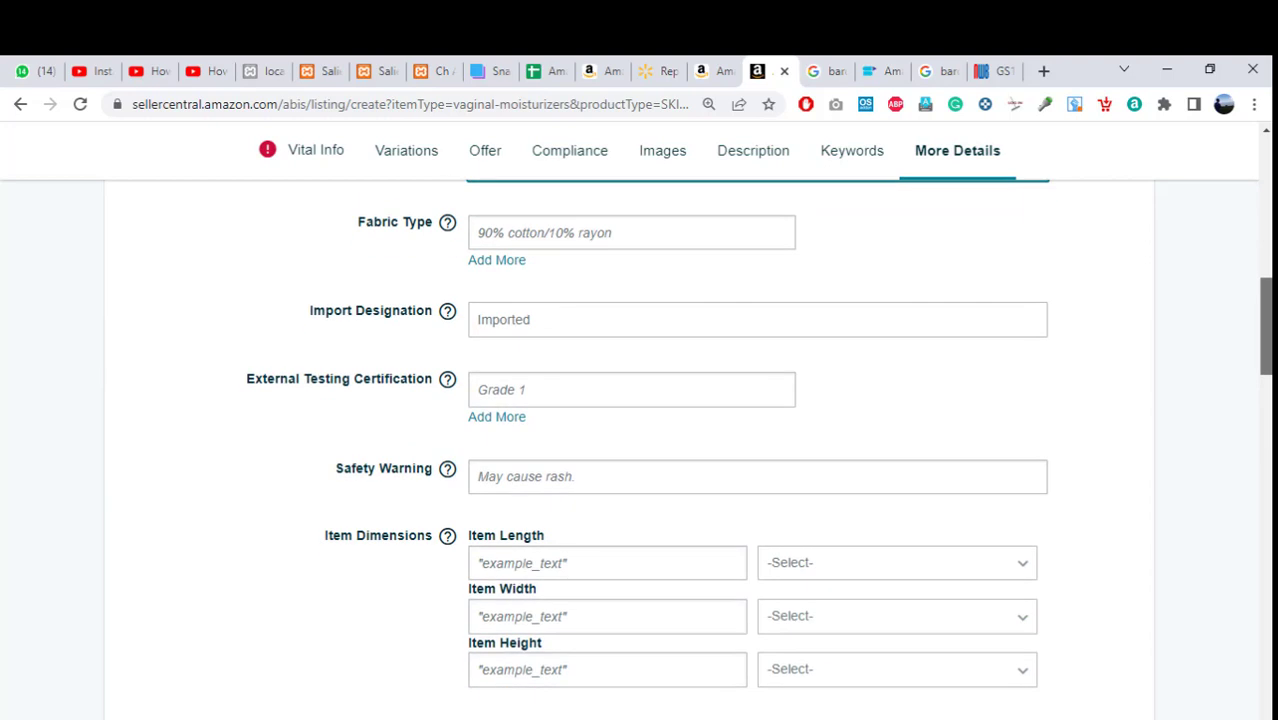
scroll(660, 450, down, 5)
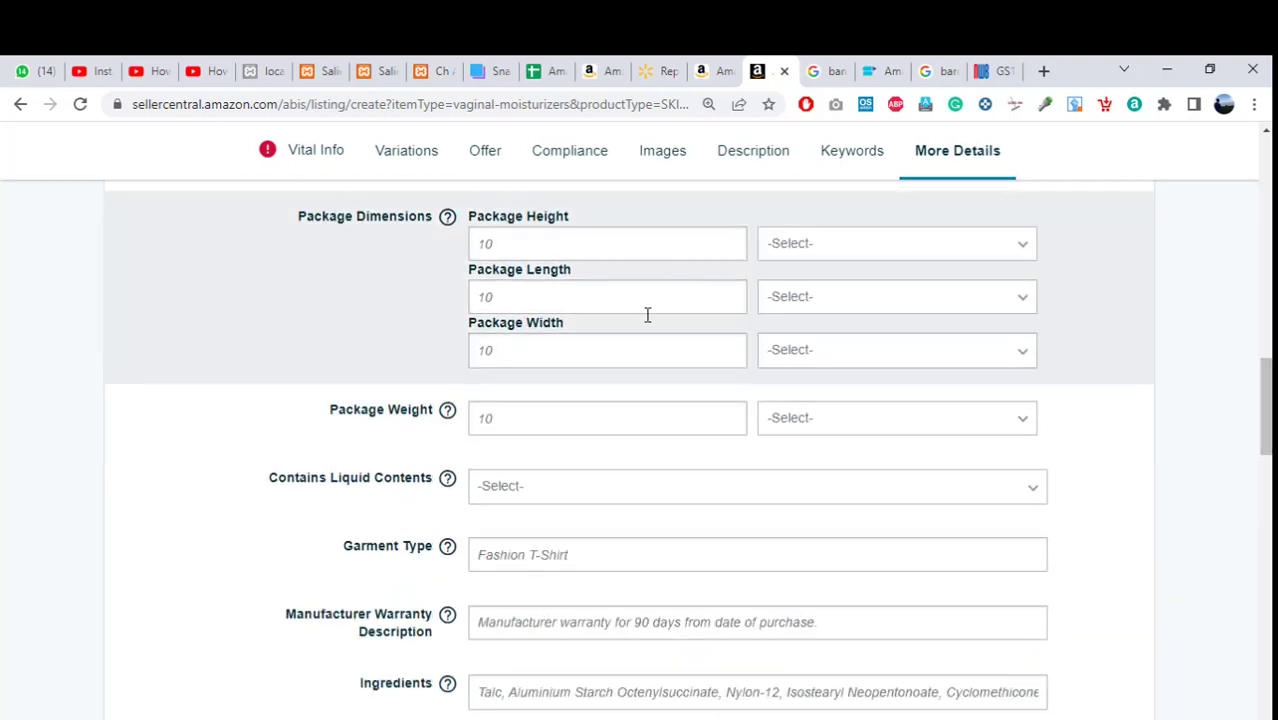
click(962, 252)
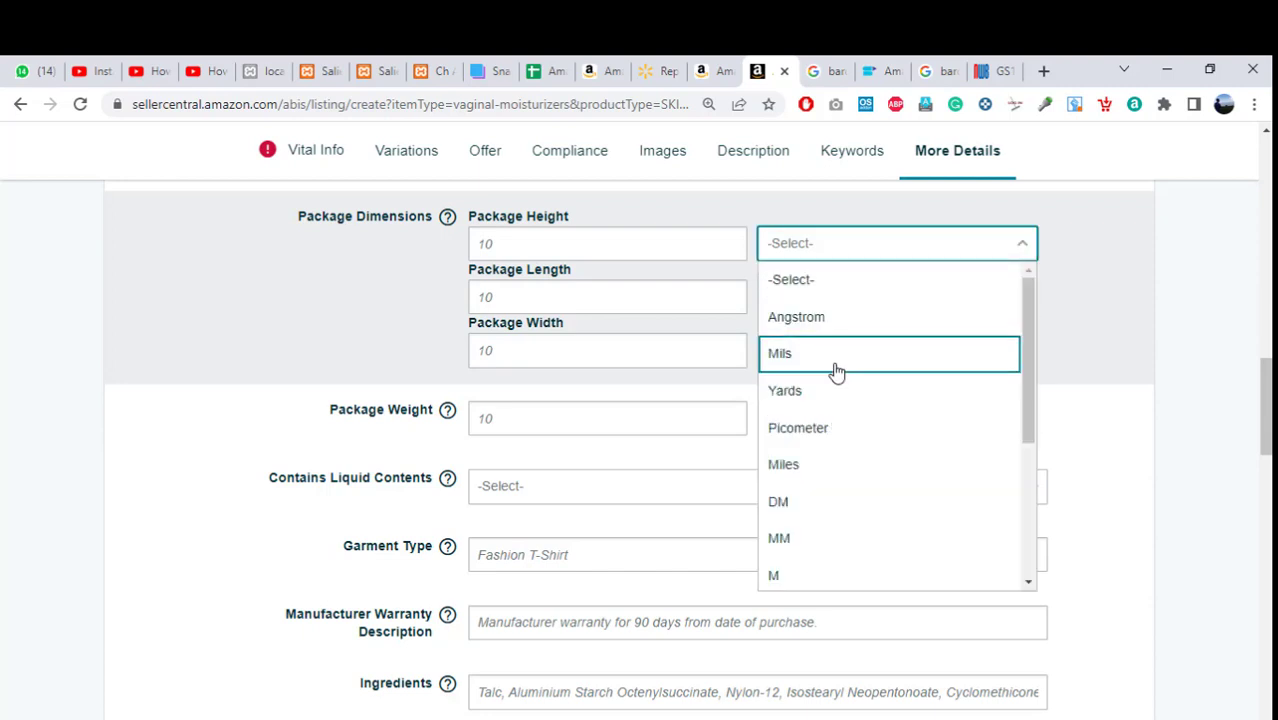
click(1115, 396)
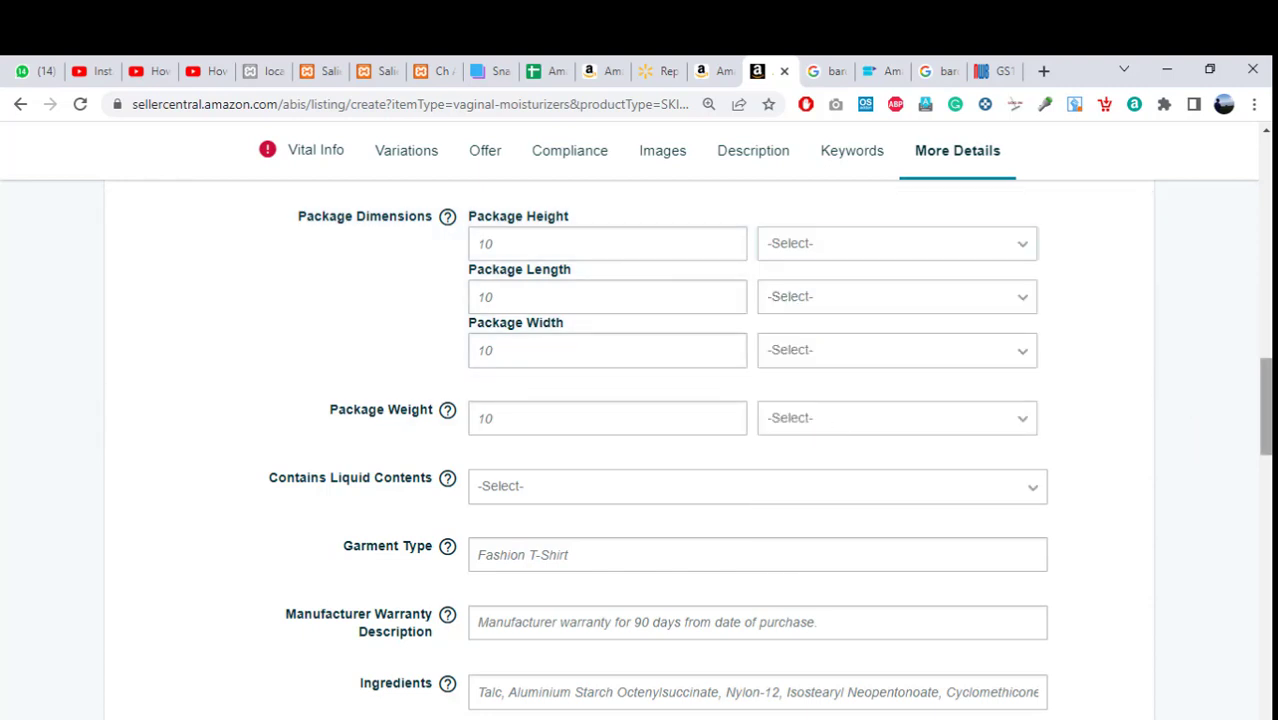
scroll(1265, 405, down, 1)
click(625, 297)
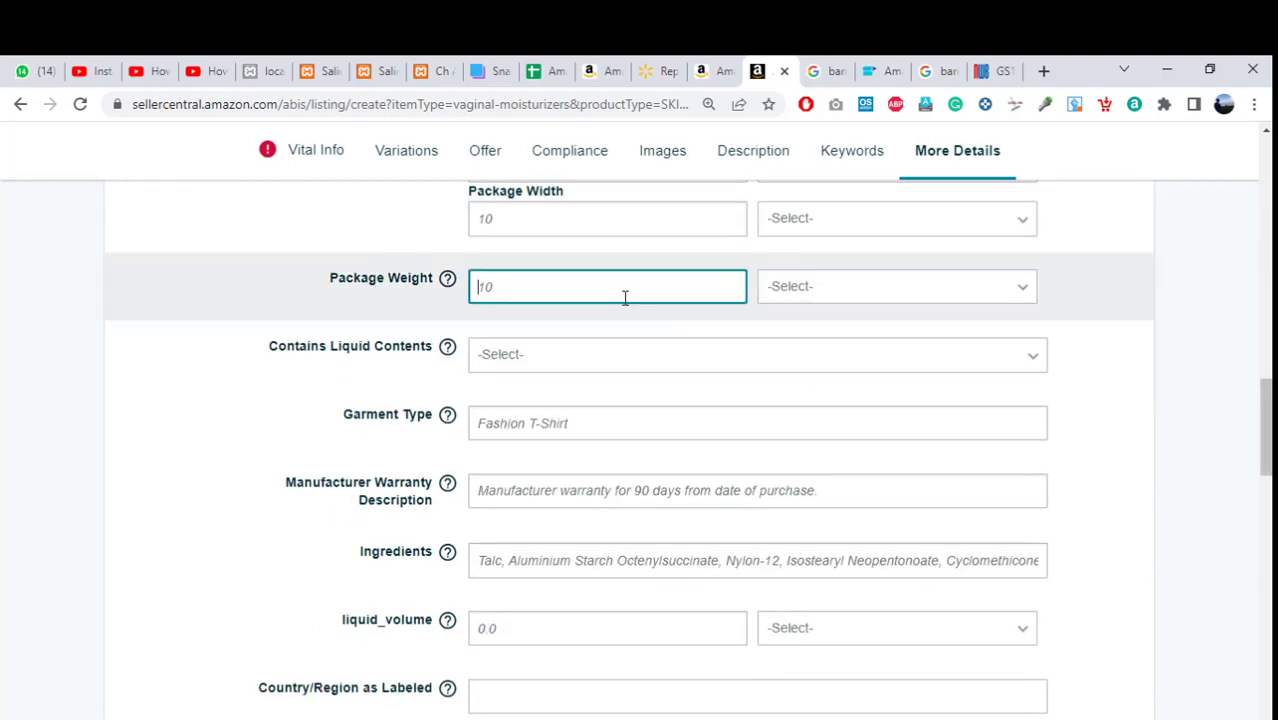
Check the product page weight and set Package Weight to 1.5 OZ.
click(714, 74)
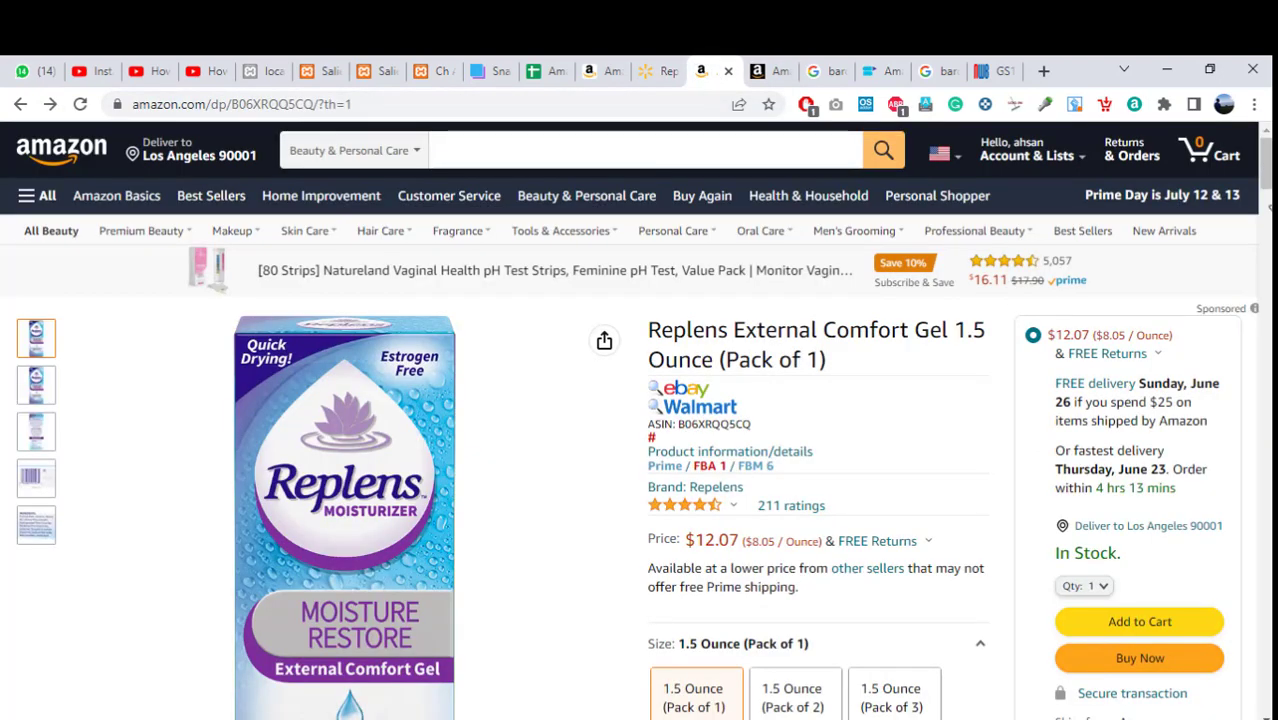
scroll(640, 420, down, 1)
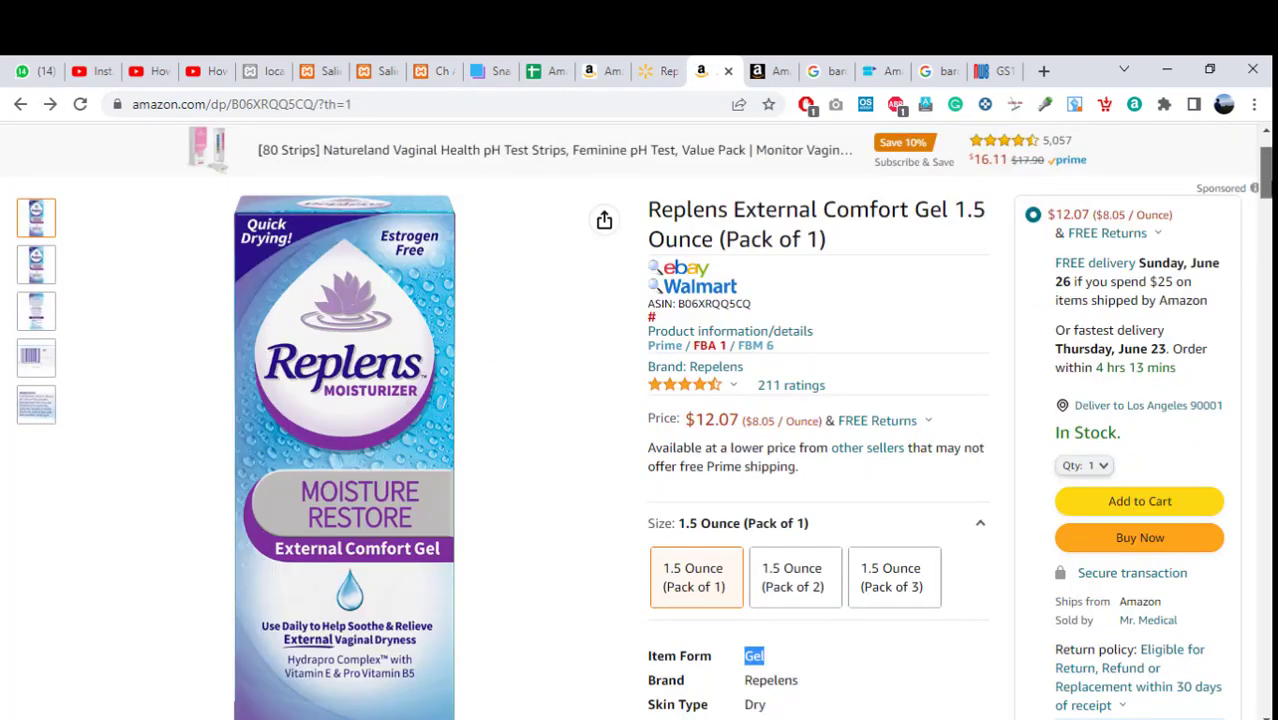
scroll(640, 420, up, 1)
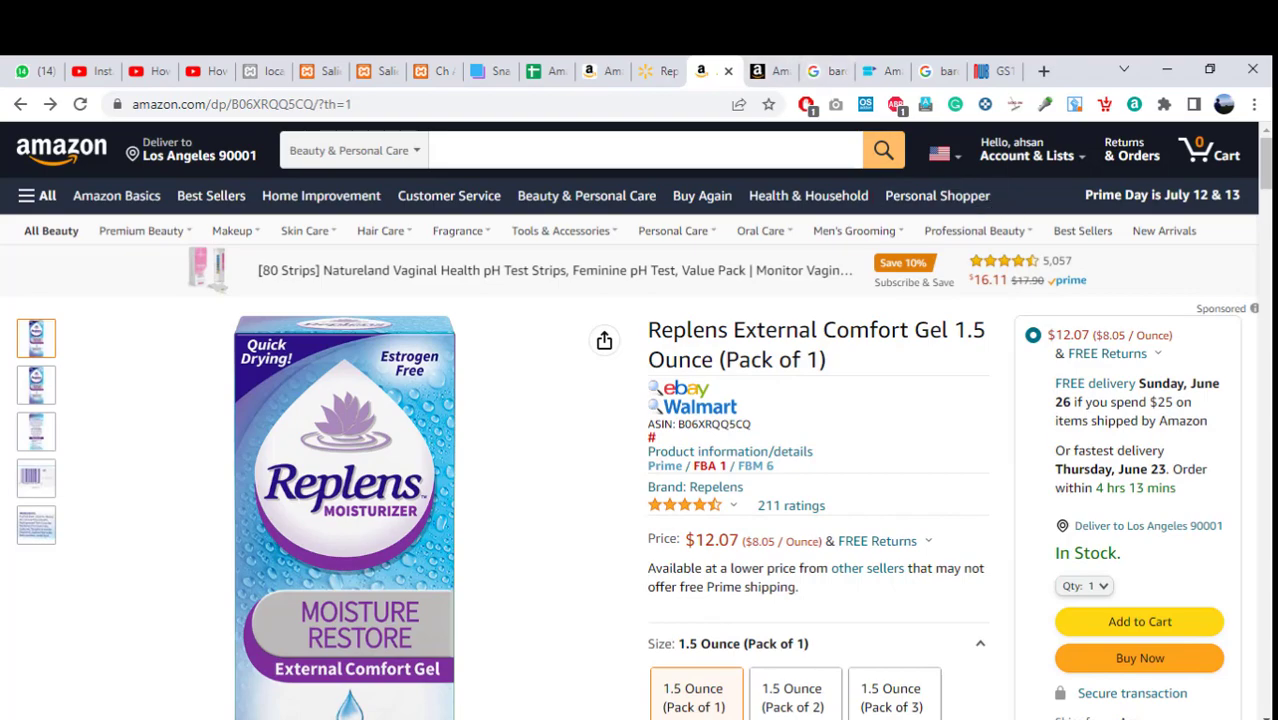
drag(1266, 165, 895, 72)
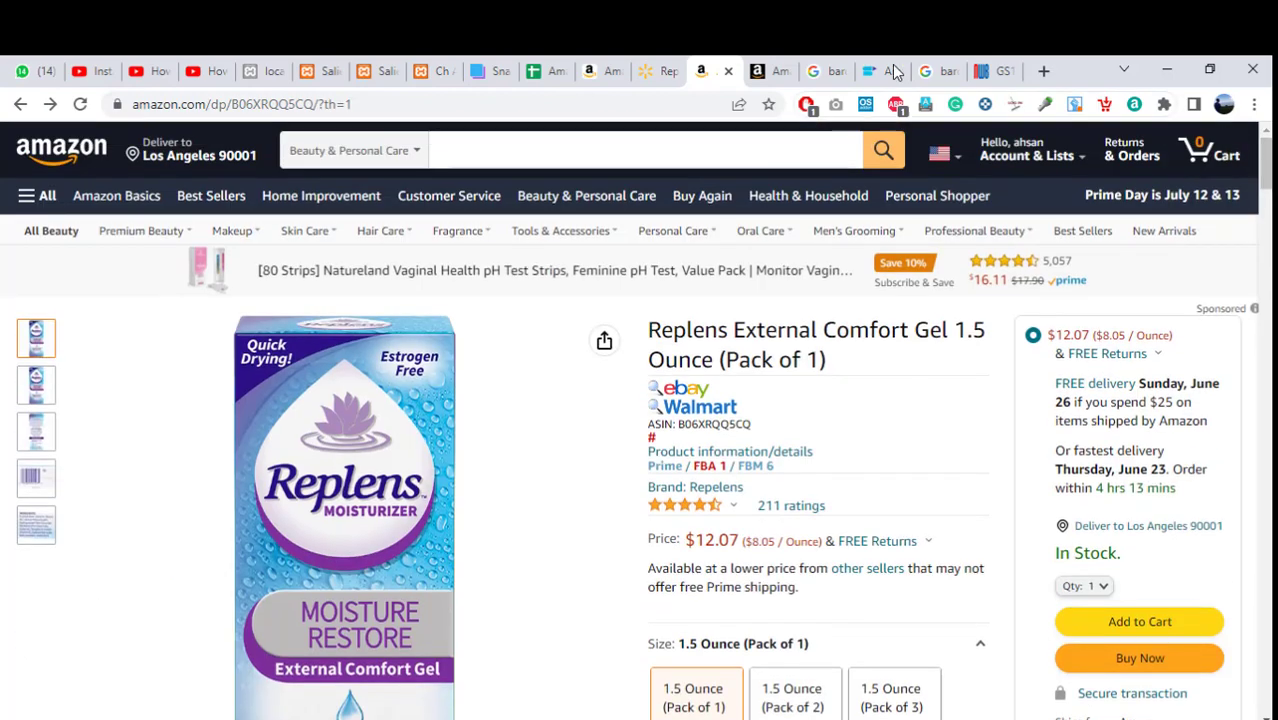
click(770, 71)
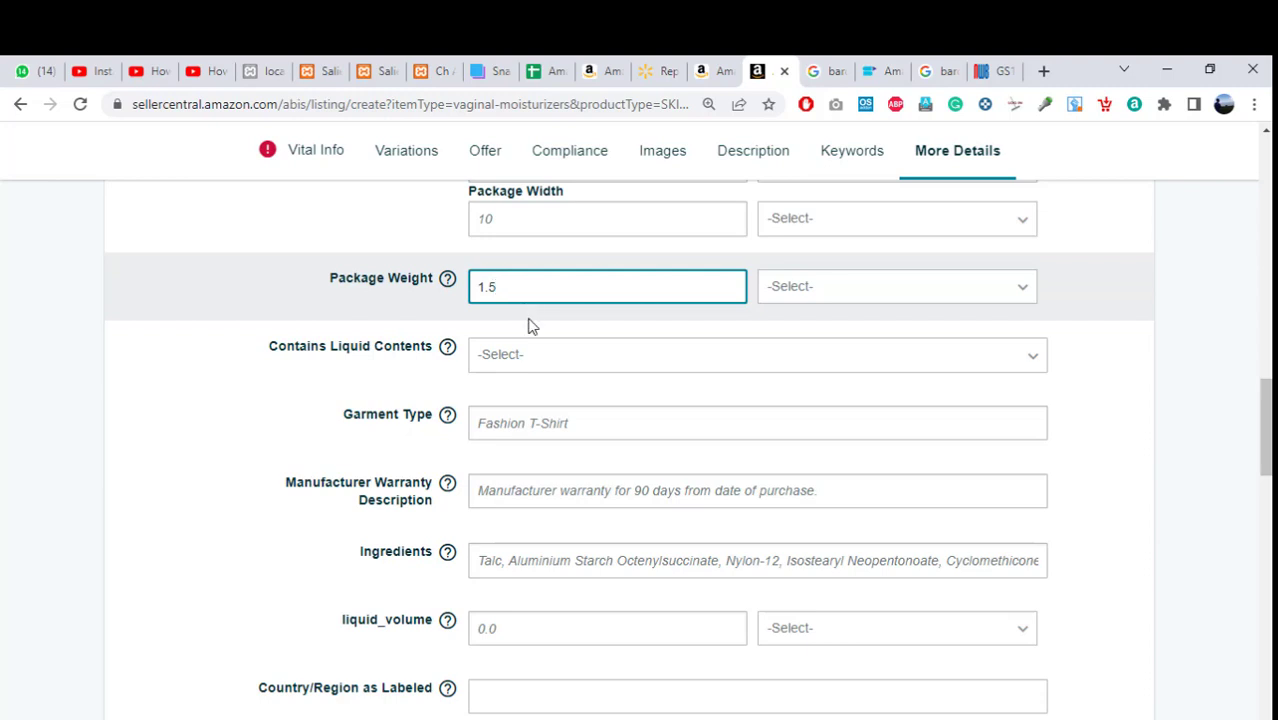
click(970, 285)
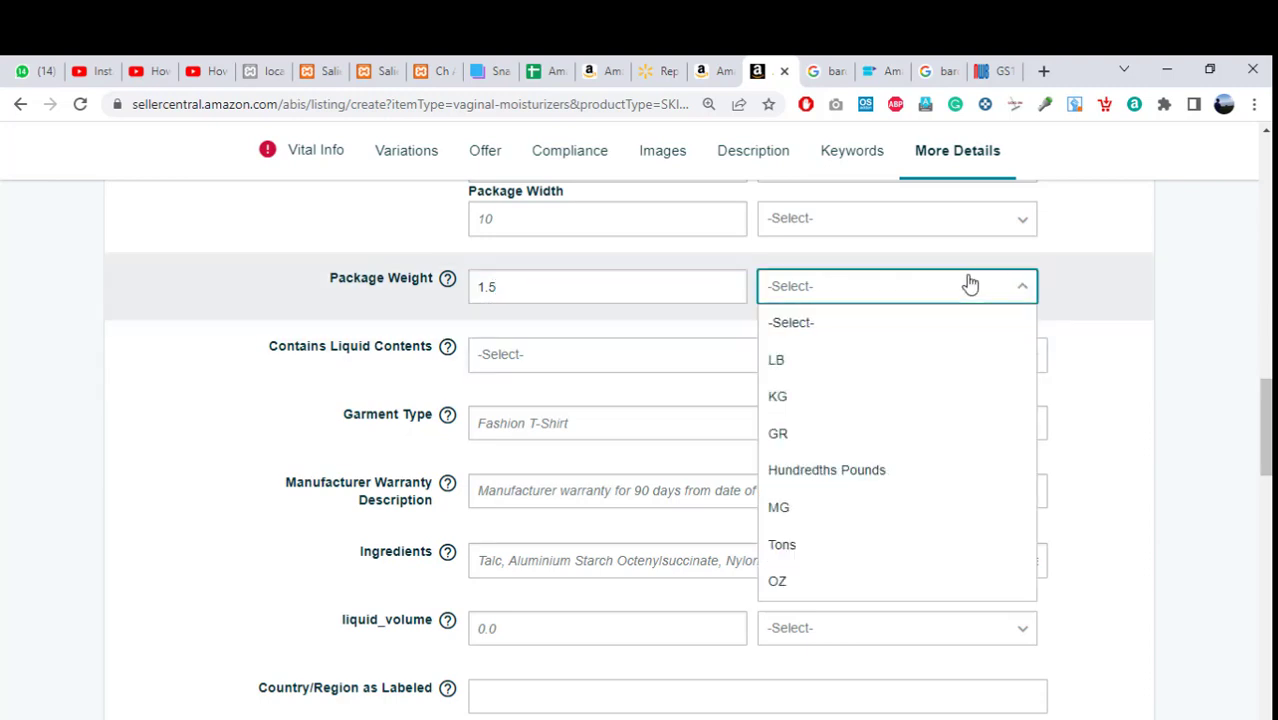
click(806, 581)
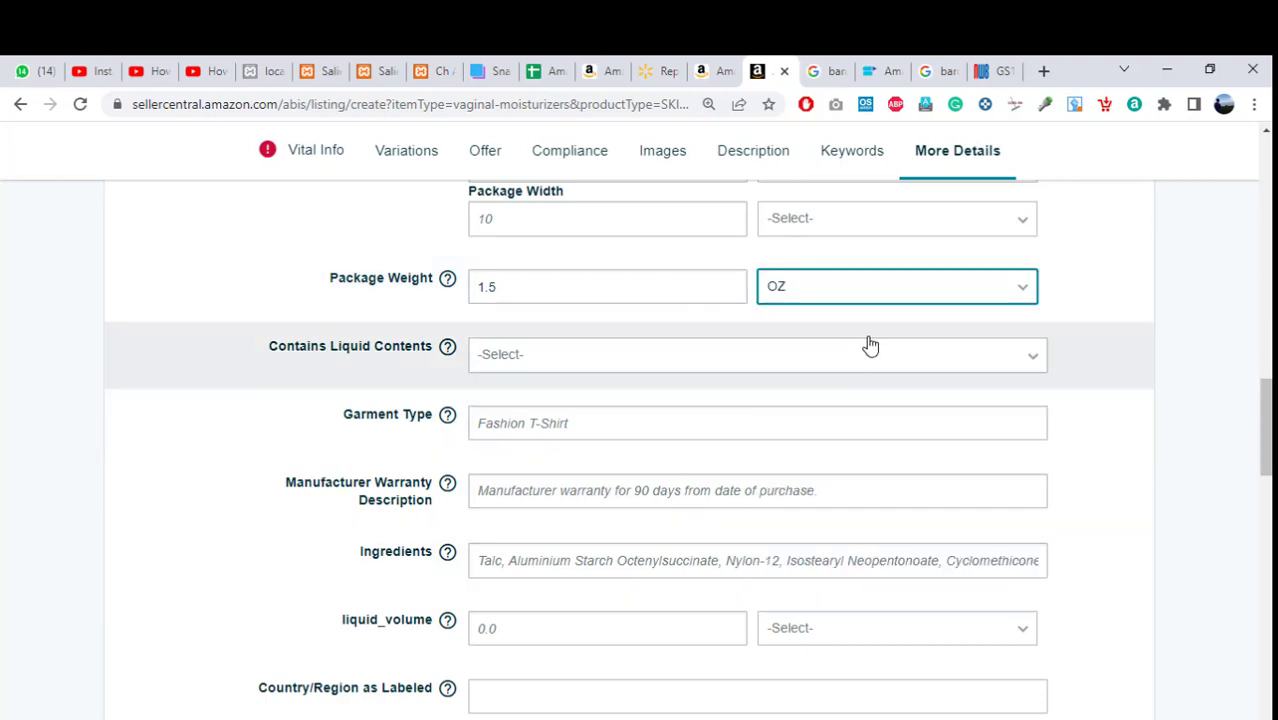
scroll(1264, 420, down, 1)
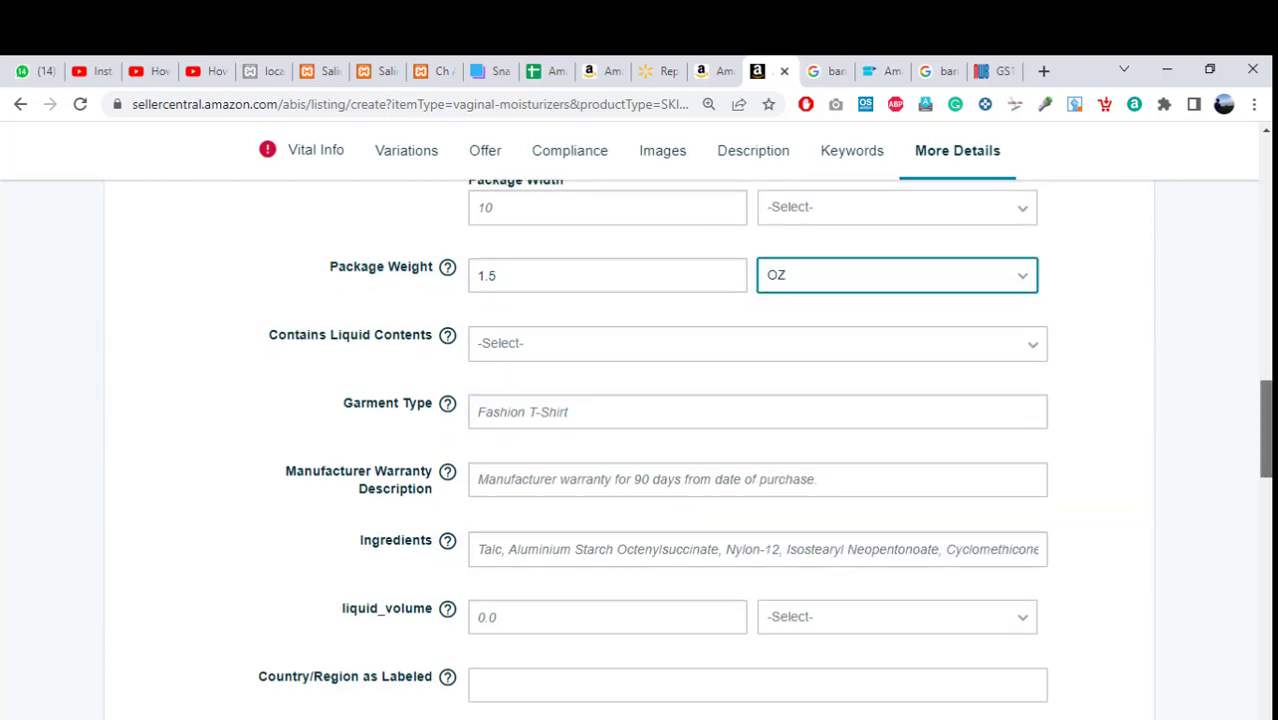
scroll(660, 445, down, 5)
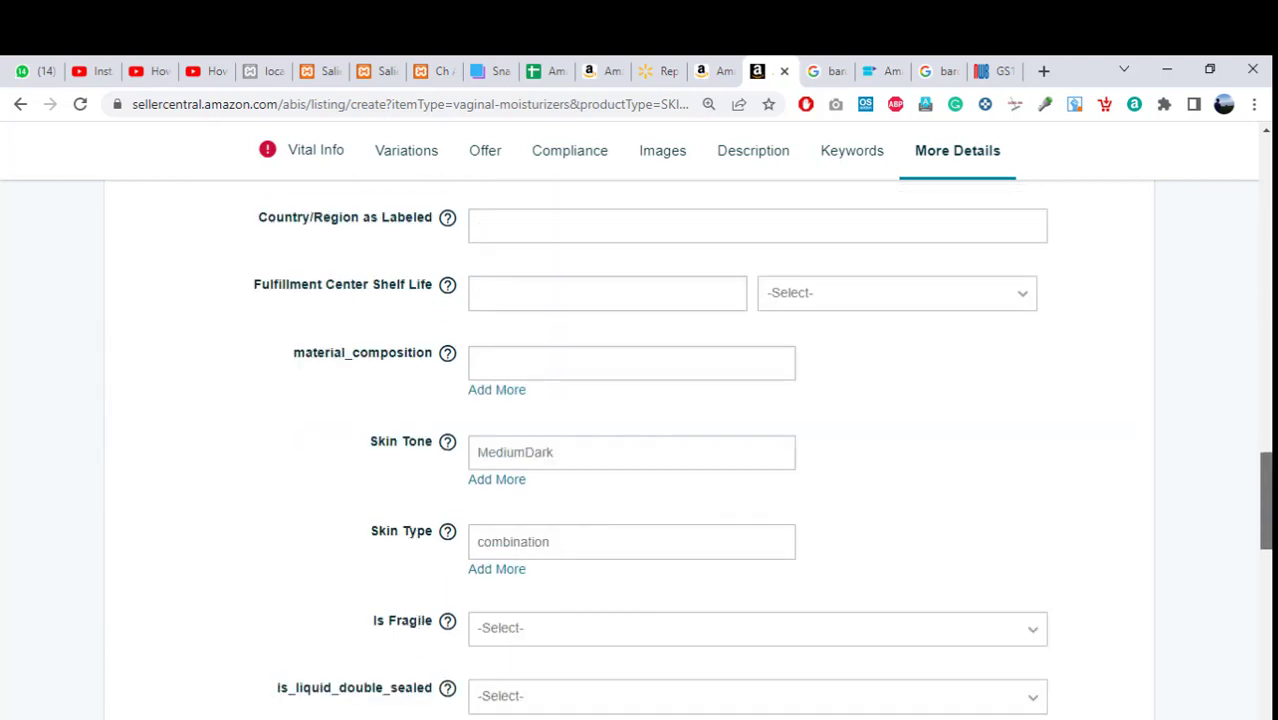
scroll(660, 445, down, 6)
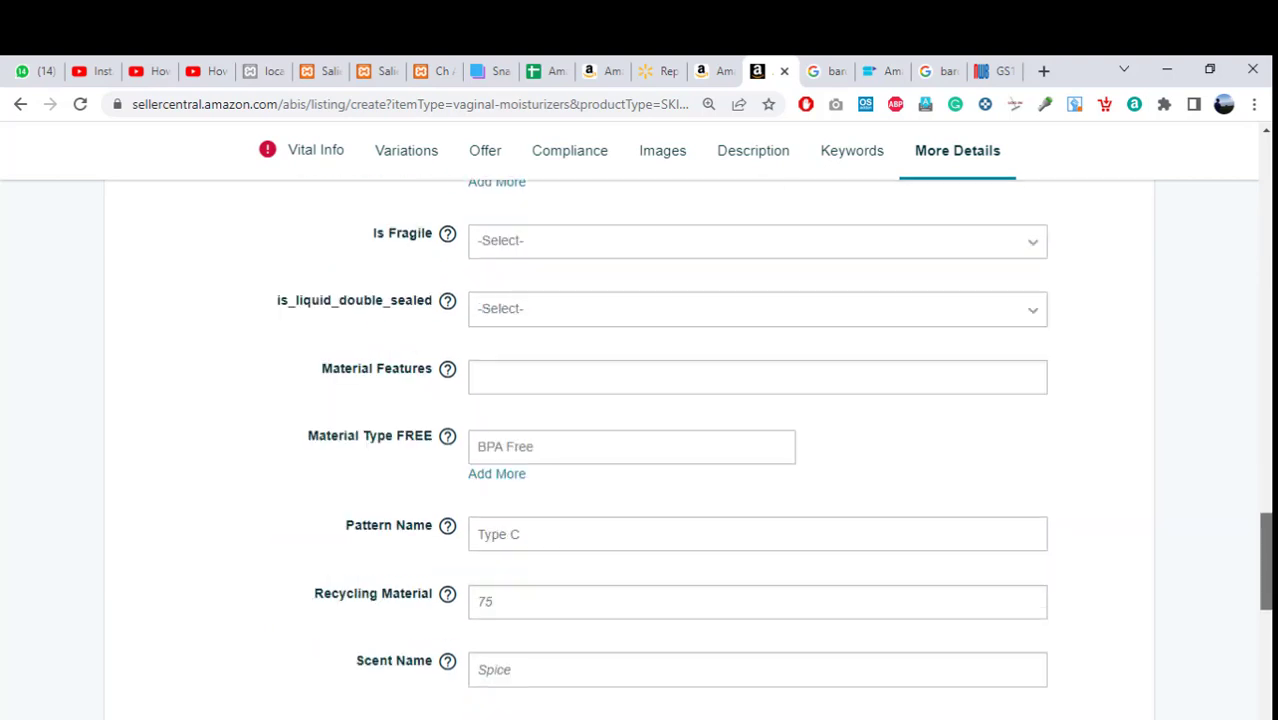
scroll(660, 445, down, 4)
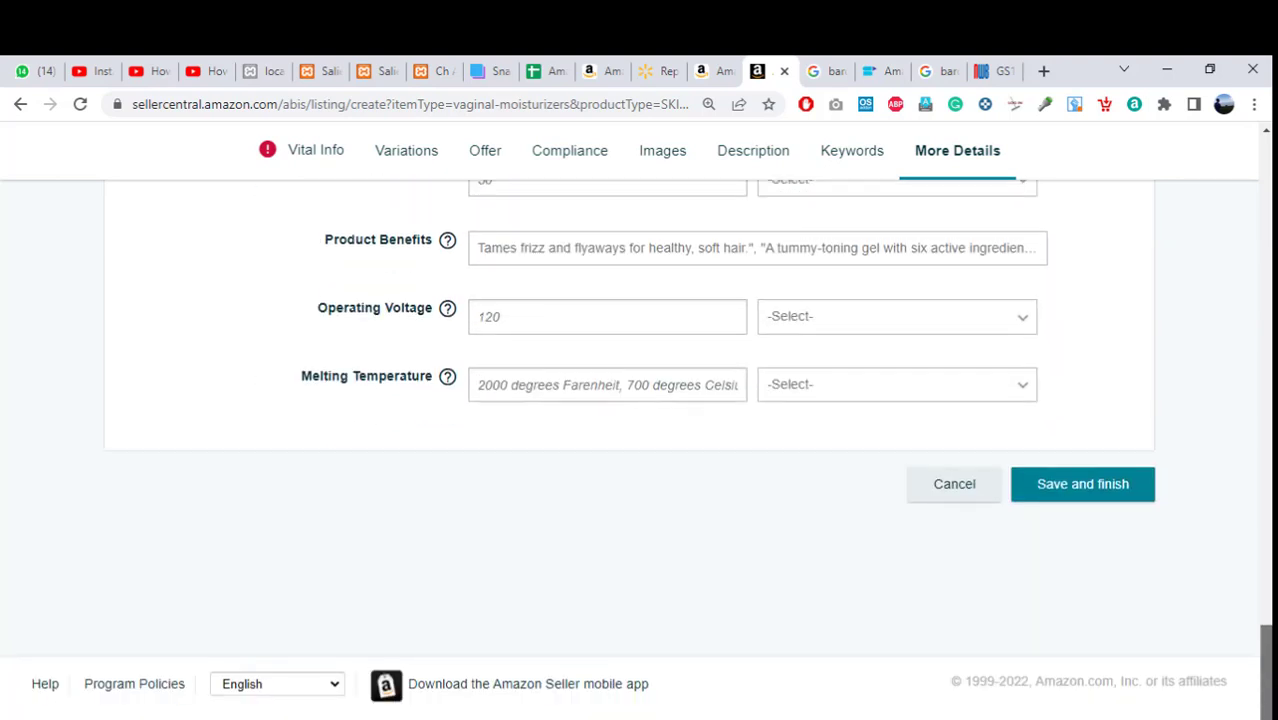
scroll(660, 445, up, 2)
drag(1266, 648, 1268, 180)
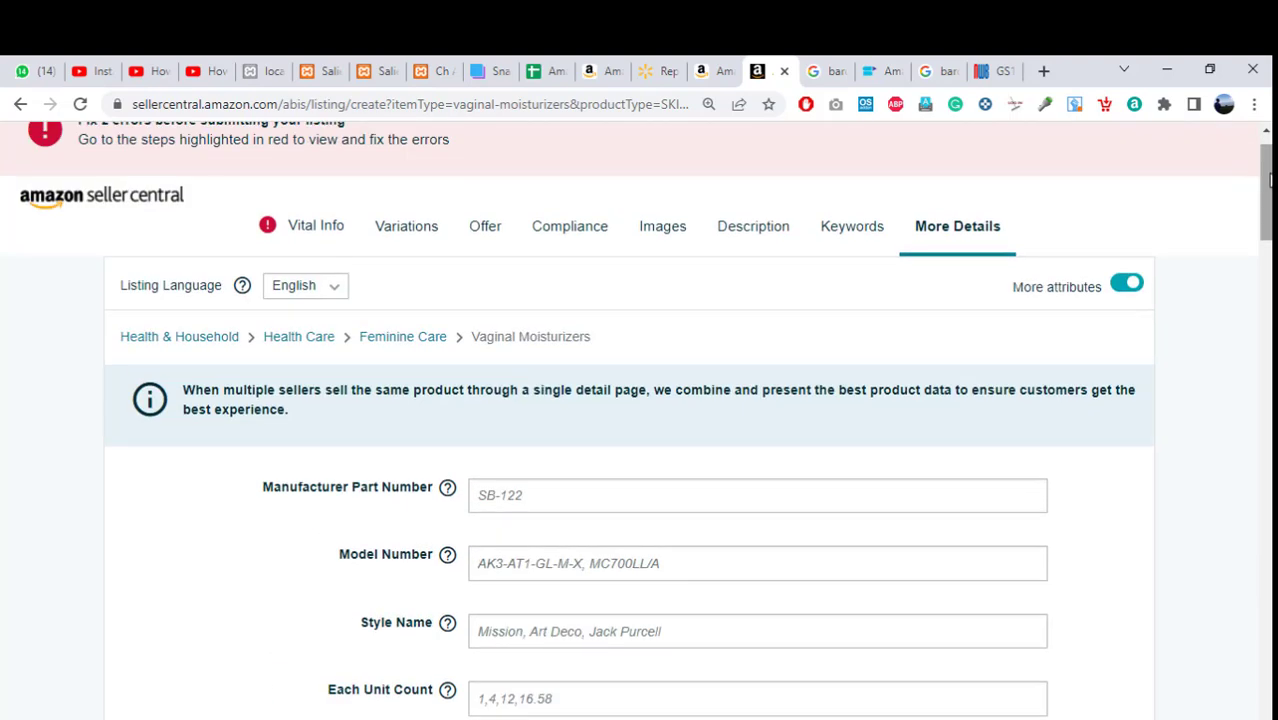
drag(1268, 180, 1268, 172)
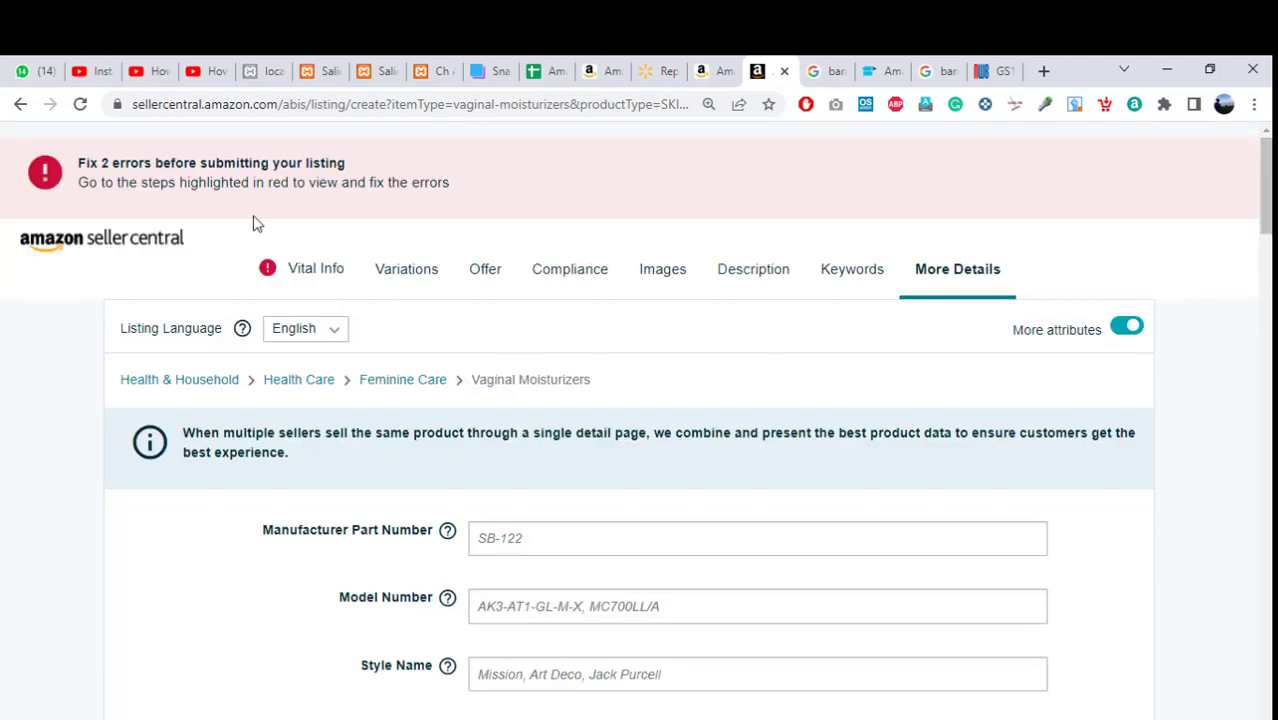
Leave the listing form, view Manage Inventory's 38 products, then return to the Replens Amazon page.
click(17, 104)
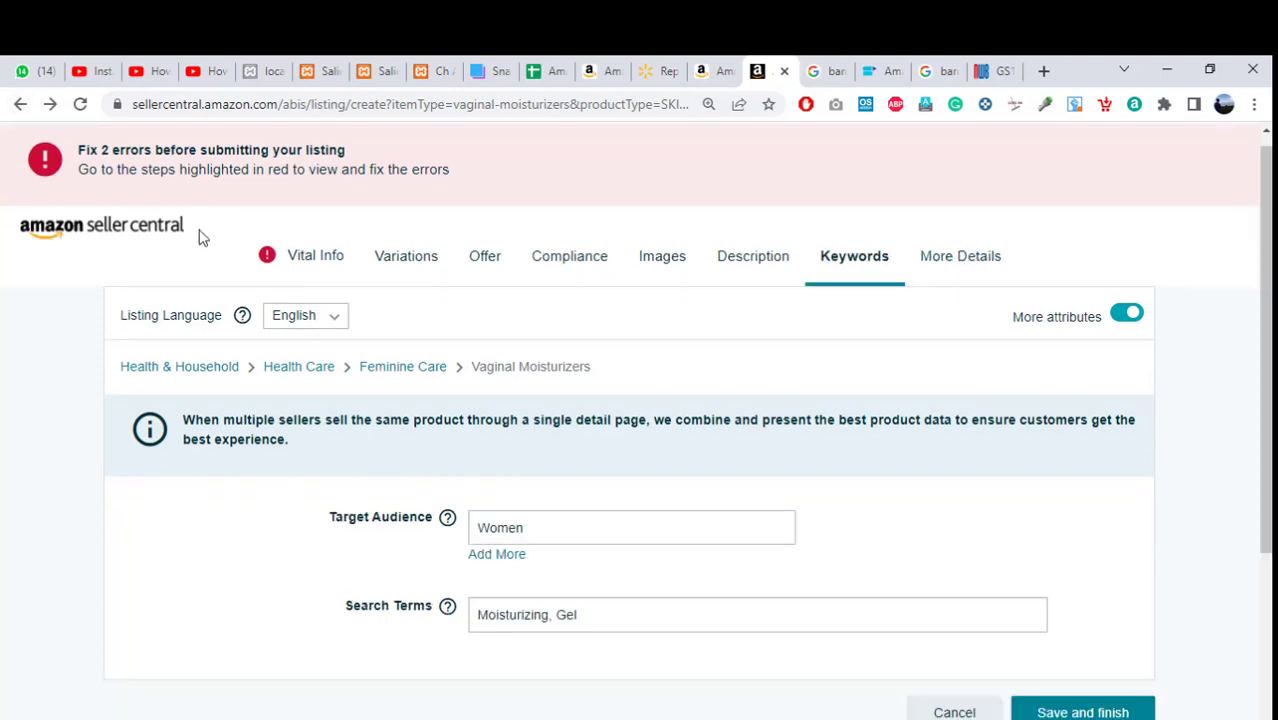
click(167, 232)
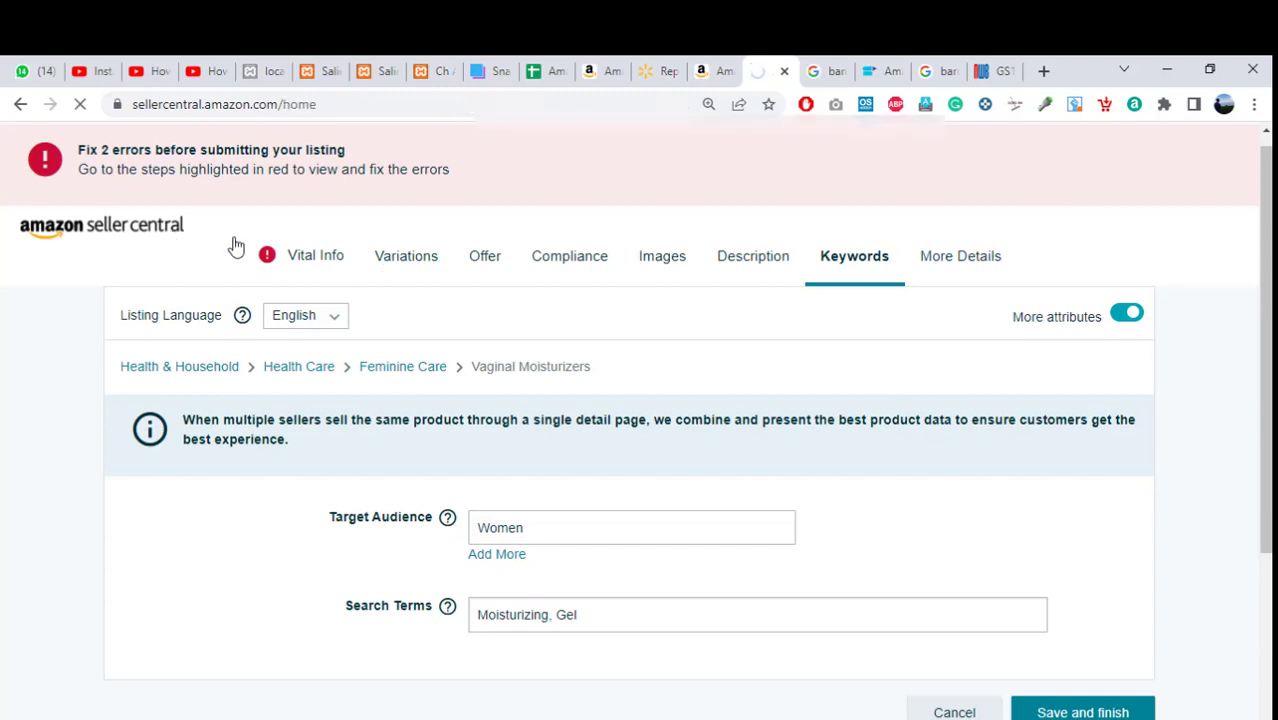
mouse_move(120, 196)
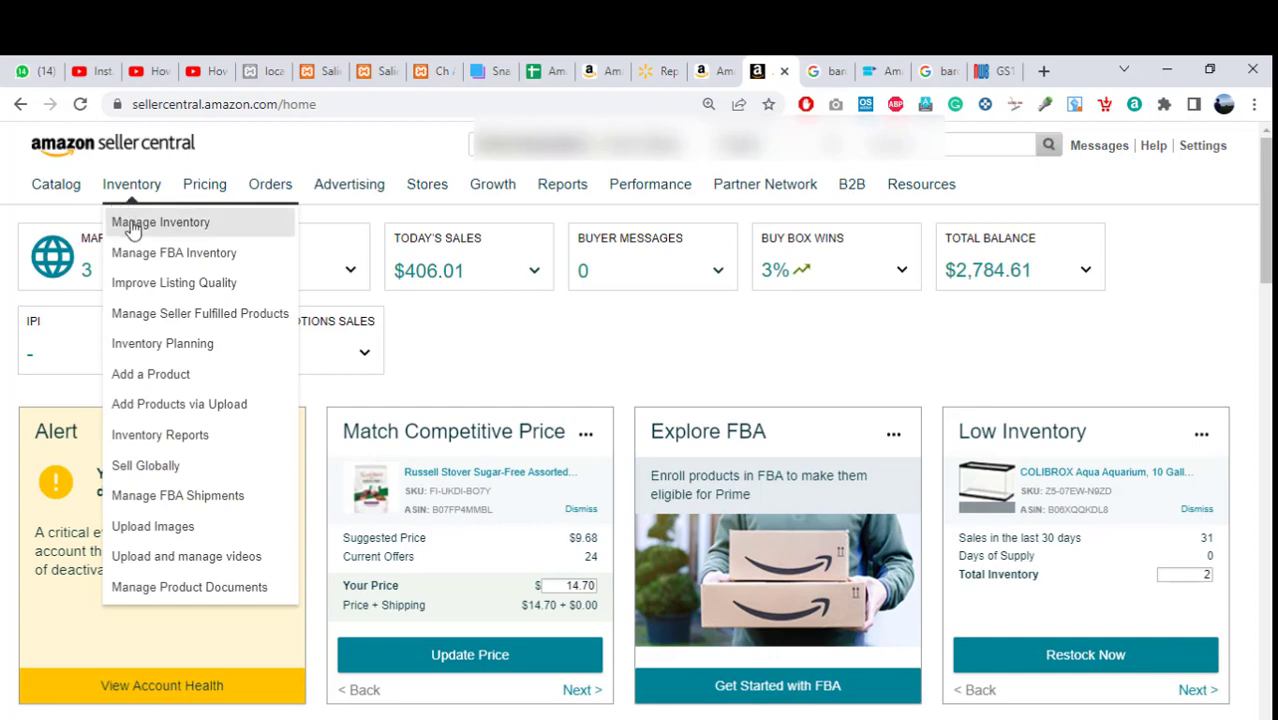
click(133, 228)
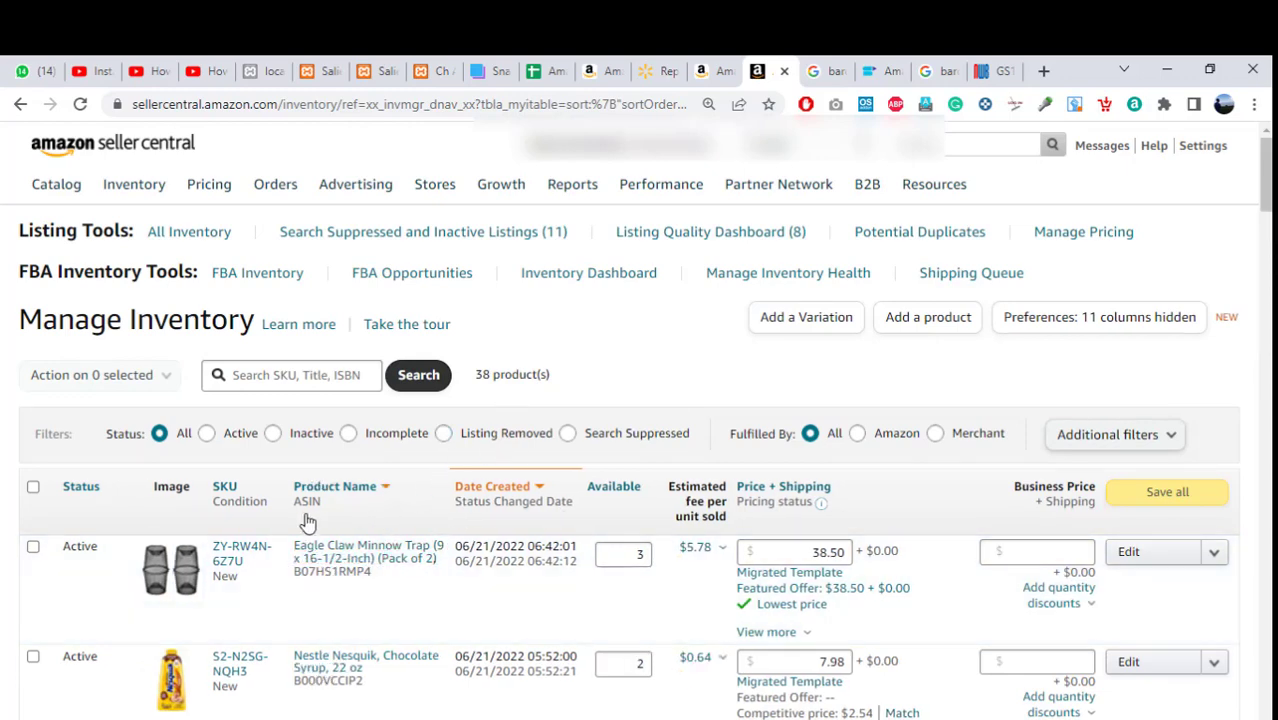
click(726, 65)
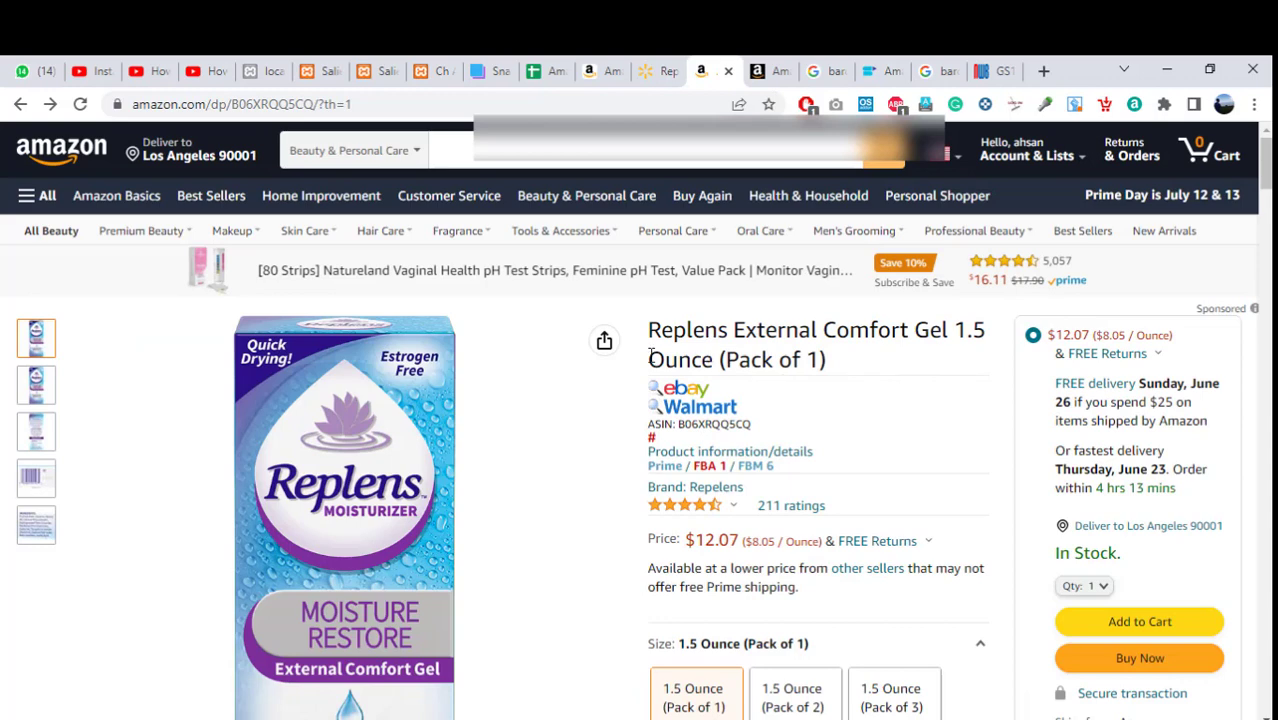
mouse_move(606, 367)
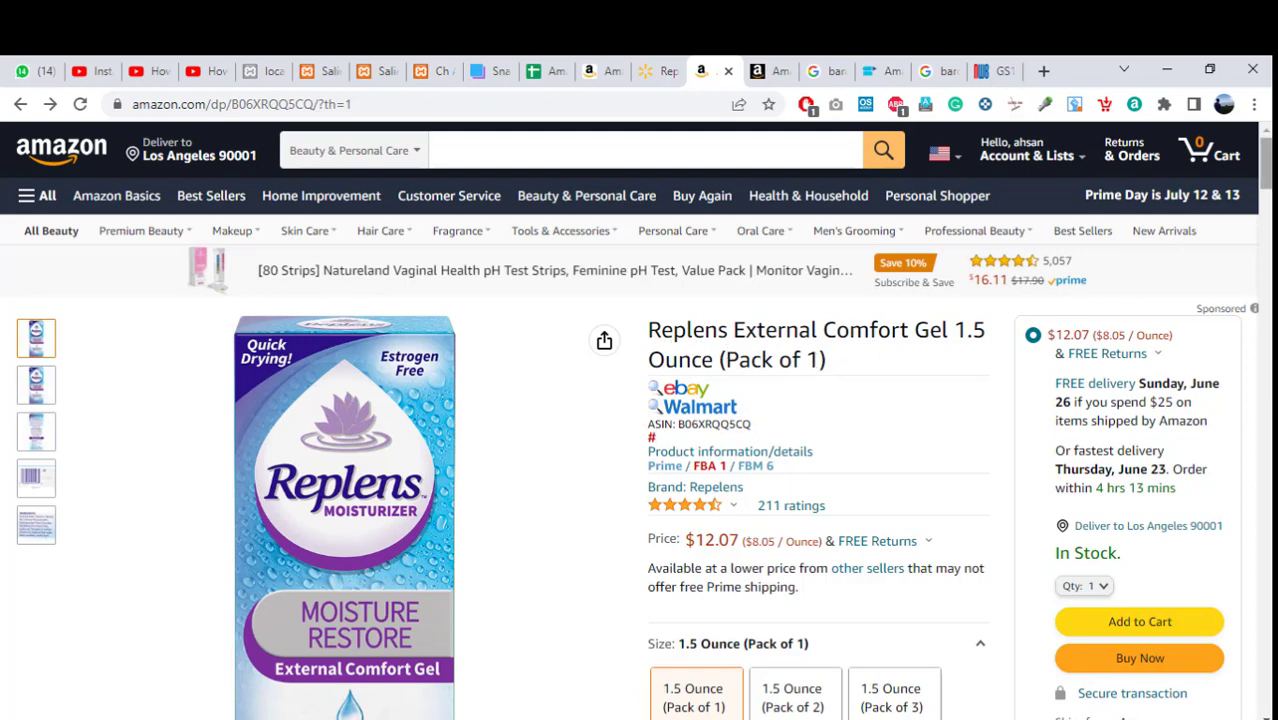
scroll(636, 420, down, 2)
scroll(1106, 318, down, 2)
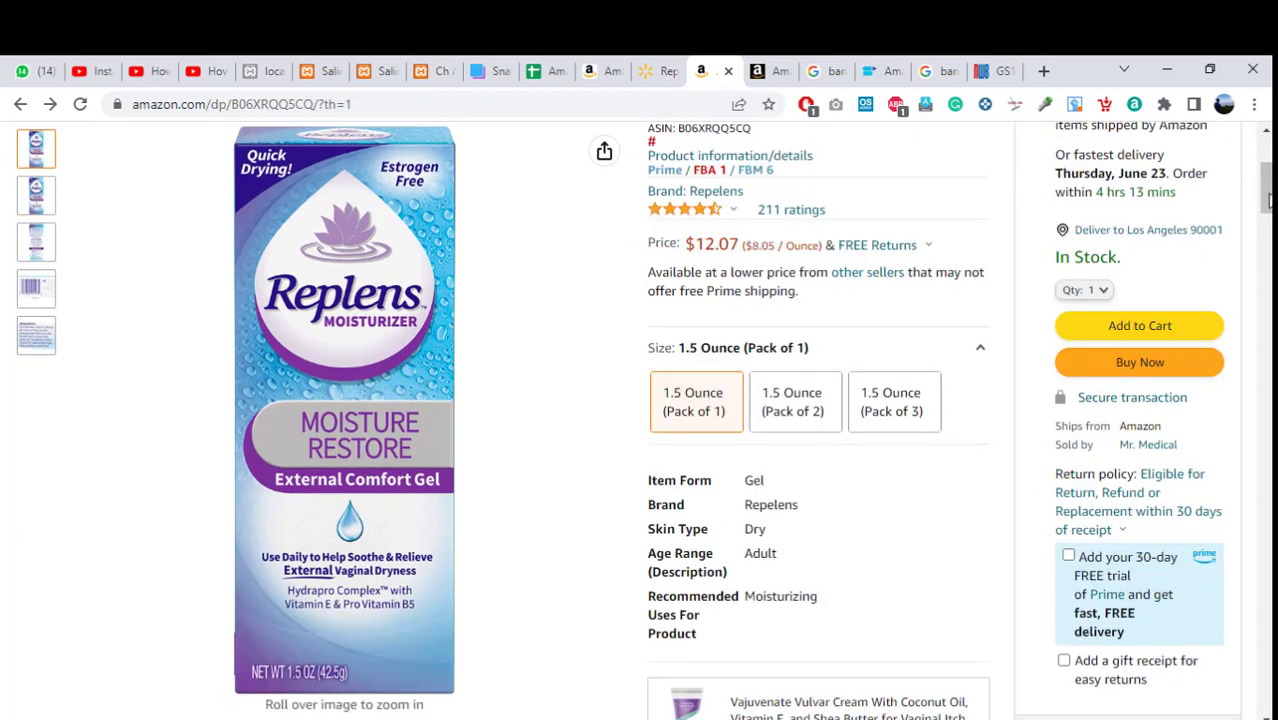
drag(1268, 200, 1267, 372)
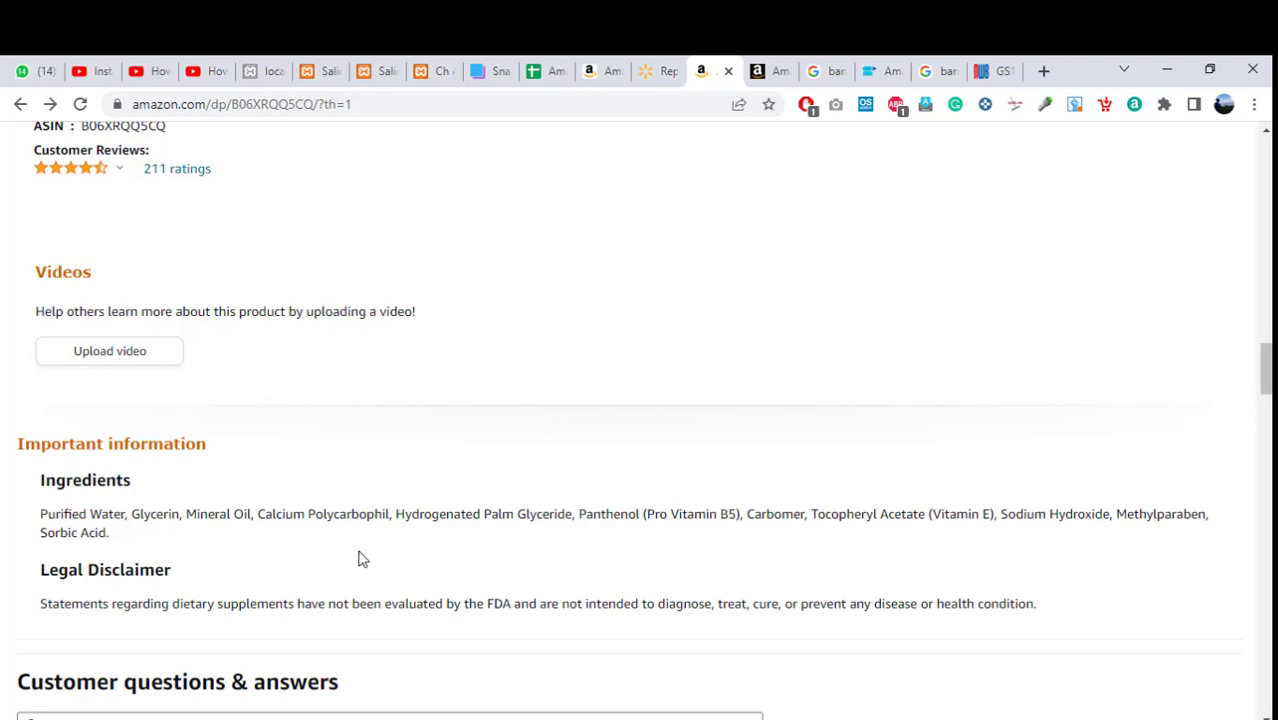
drag(1267, 370, 1267, 160)
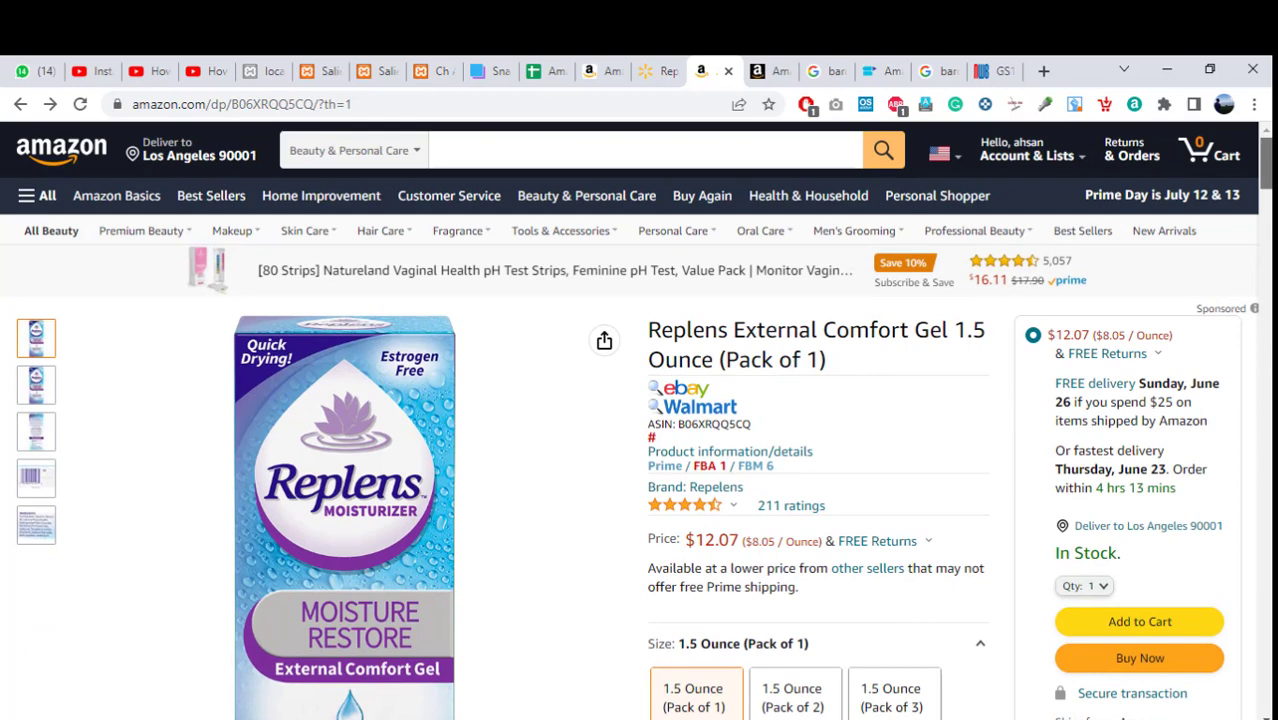